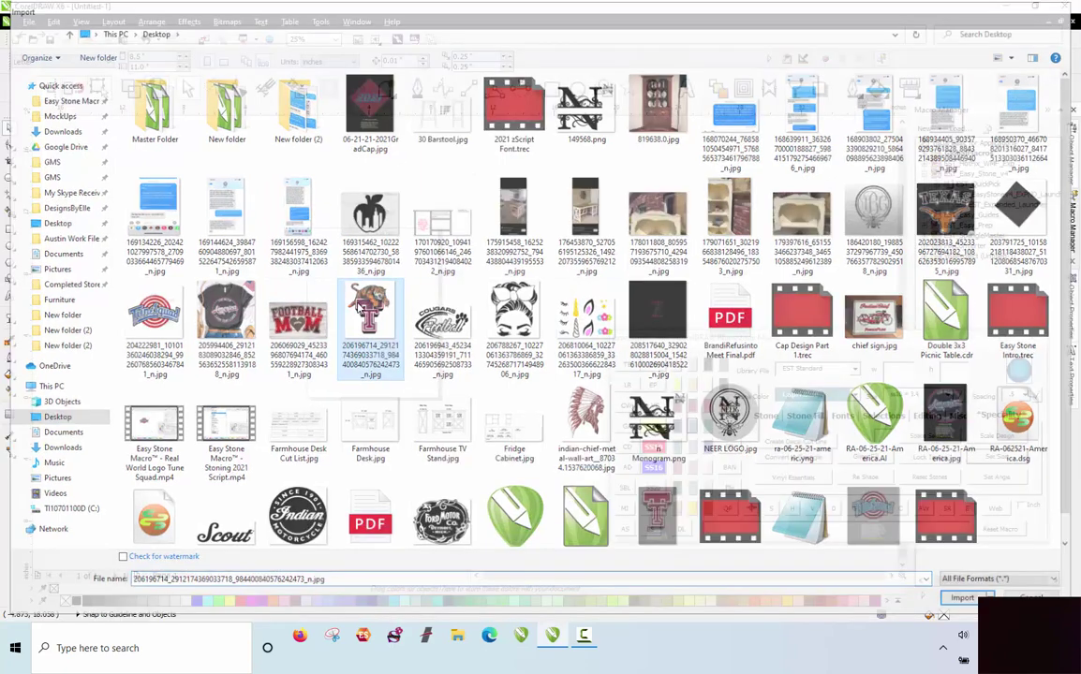
# Import the tiger-and-letter logo JPG from the Desktop and place it beside the page.
pyautogui.click(471, 260)
pyautogui.scroll(3, 536, 293)
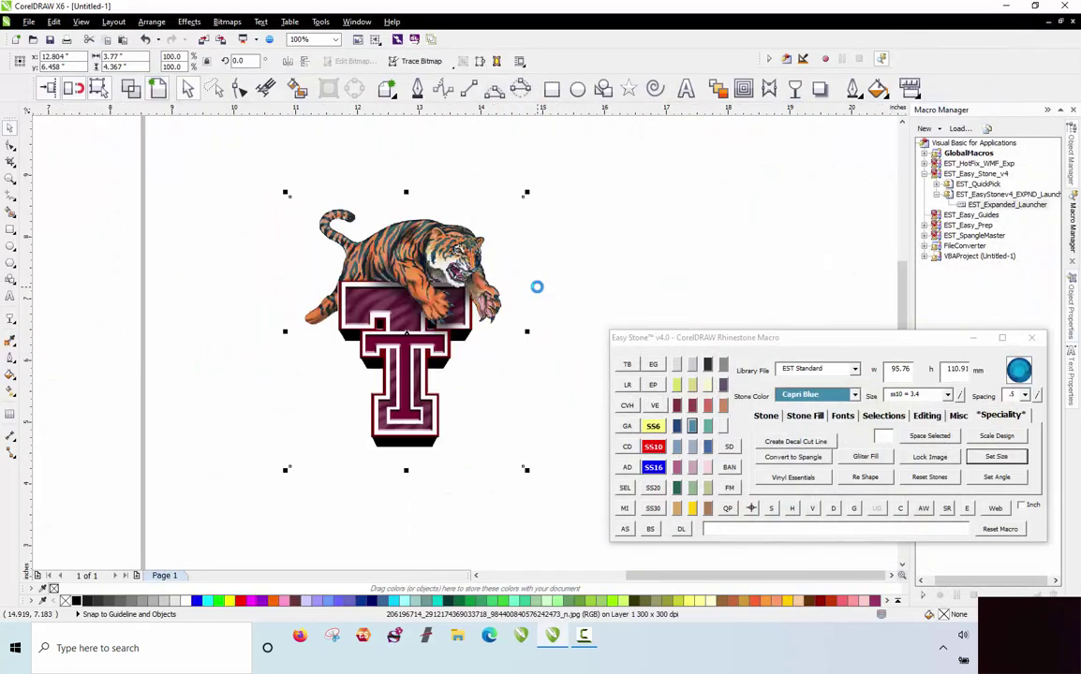
pyautogui.click(579, 272)
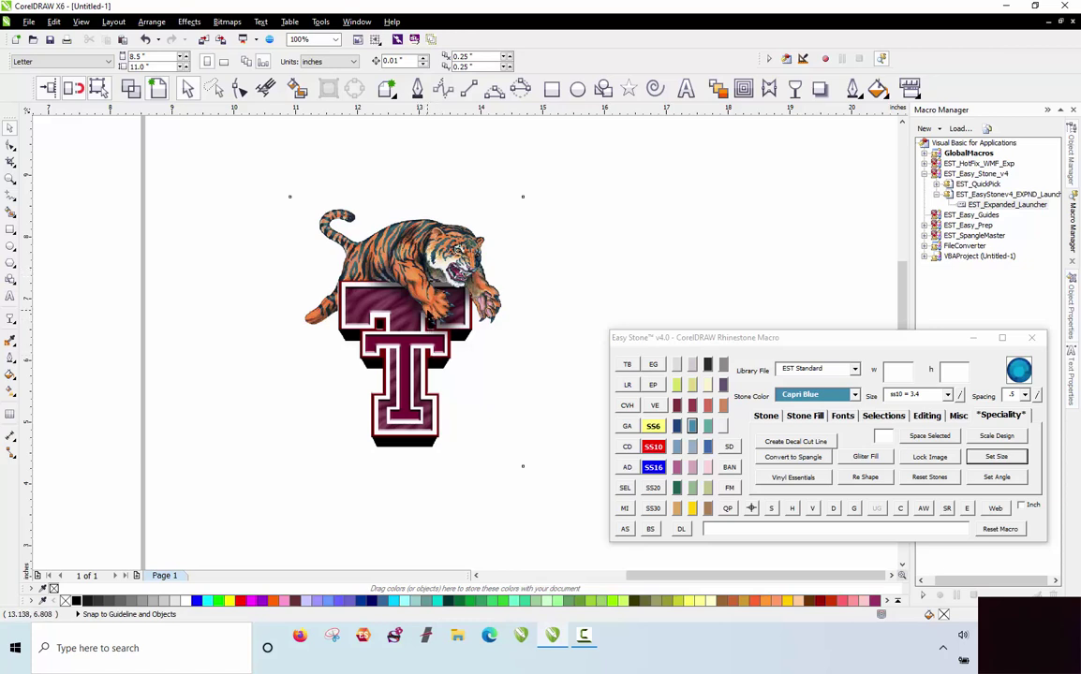
# Scale the logo to a 12-inch height, based on a reference line running from the tail's top to the letter's base.
pyautogui.click(385, 281)
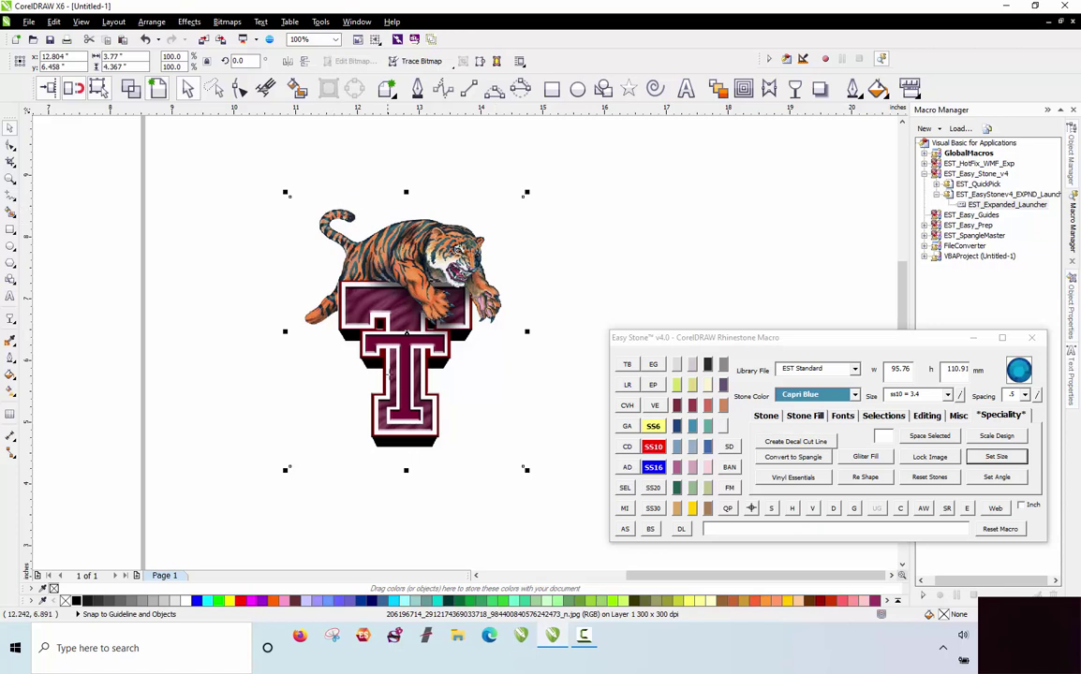
pyautogui.click(378, 344)
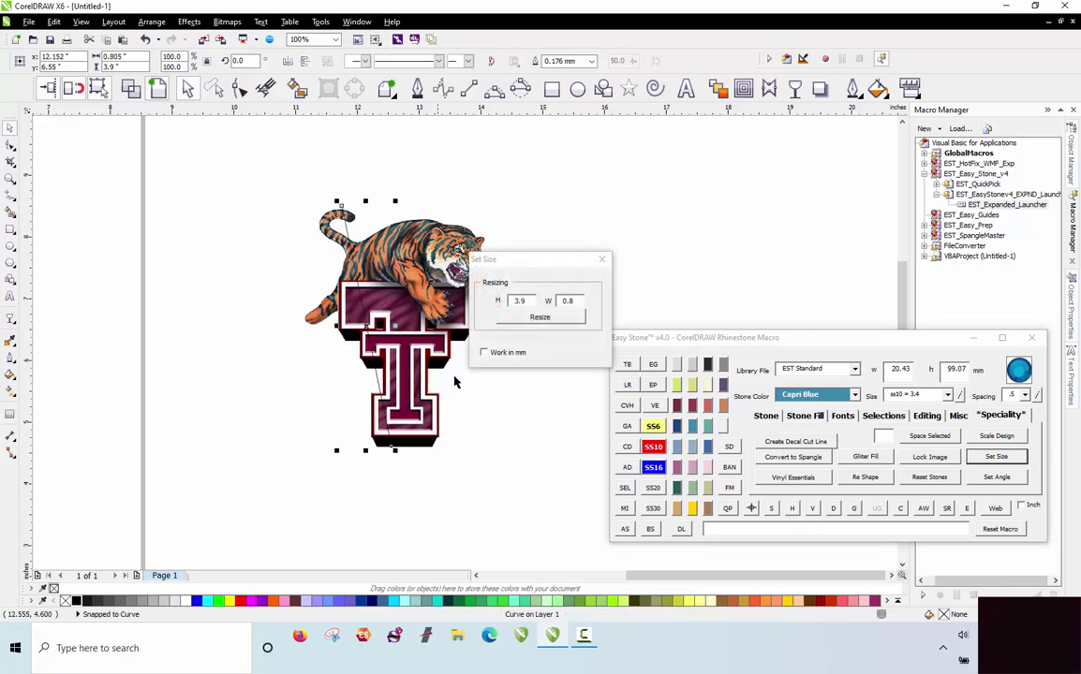
pyautogui.doubleClick(521, 302)
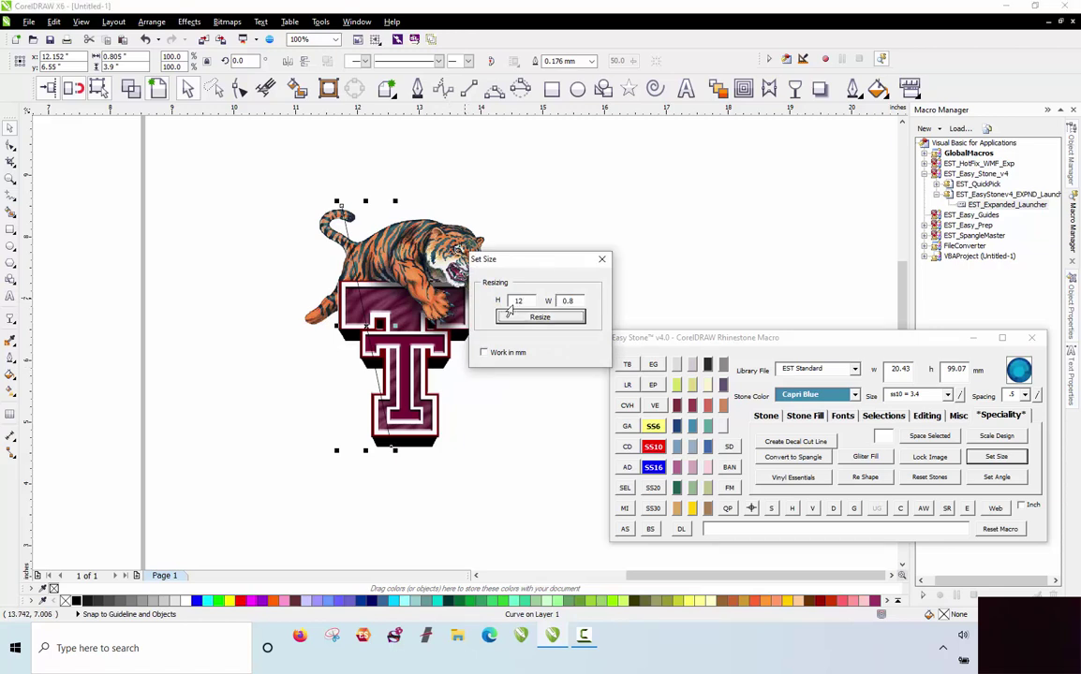
pyautogui.click(510, 315)
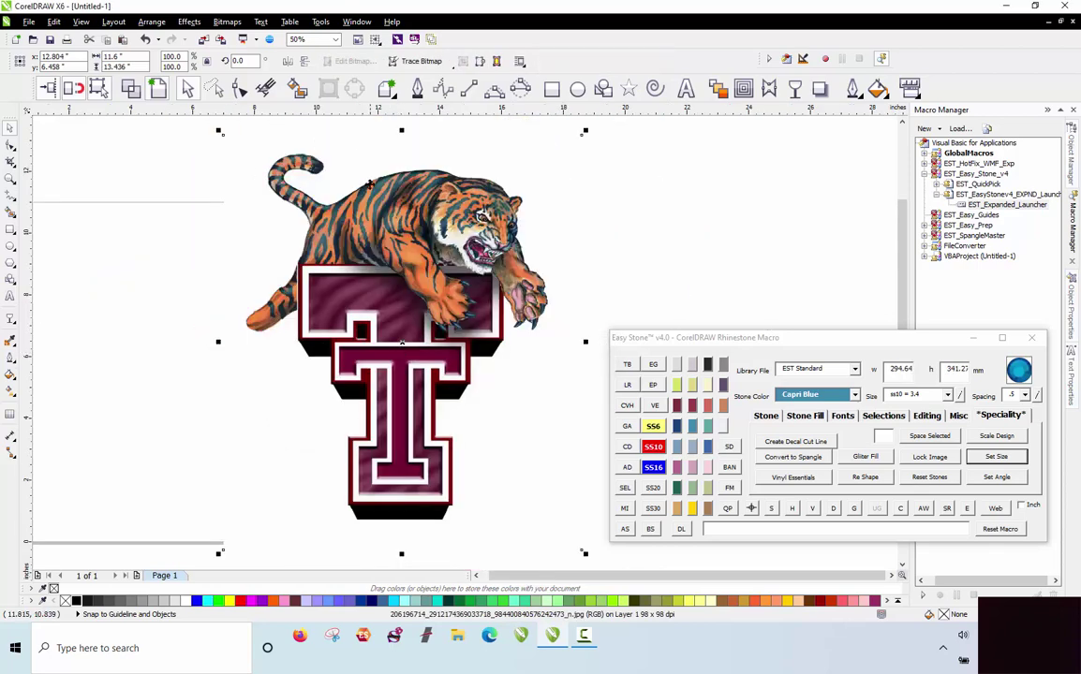
# Place horizontal guidelines at the top of the tiger's tail and at the base of the lettering.
pyautogui.moveTo(326, 109); pyautogui.dragTo(318, 152)
pyautogui.moveTo(345, 109); pyautogui.dragTo(405, 523)
pyautogui.scroll(-2, 342, 248)
pyautogui.scroll(2, 346, 244)
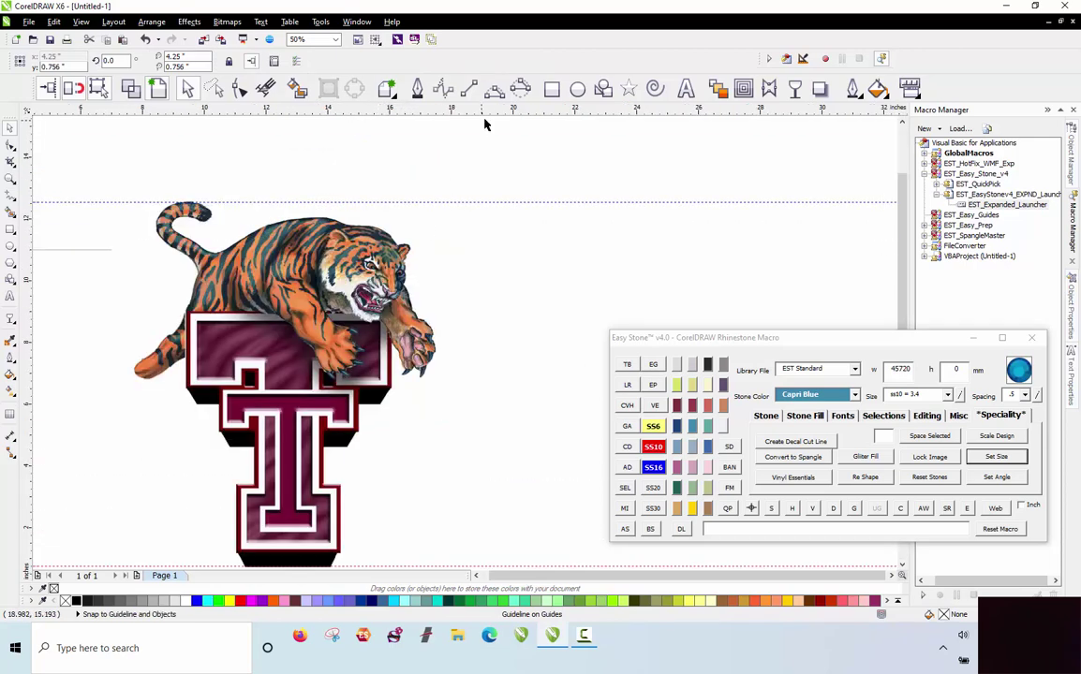
# Draw a rectangle about 4.9 inches wide between the two guidelines to check the design height, and delete it.
pyautogui.click(553, 91)
pyautogui.scroll(-1, 452, 202)
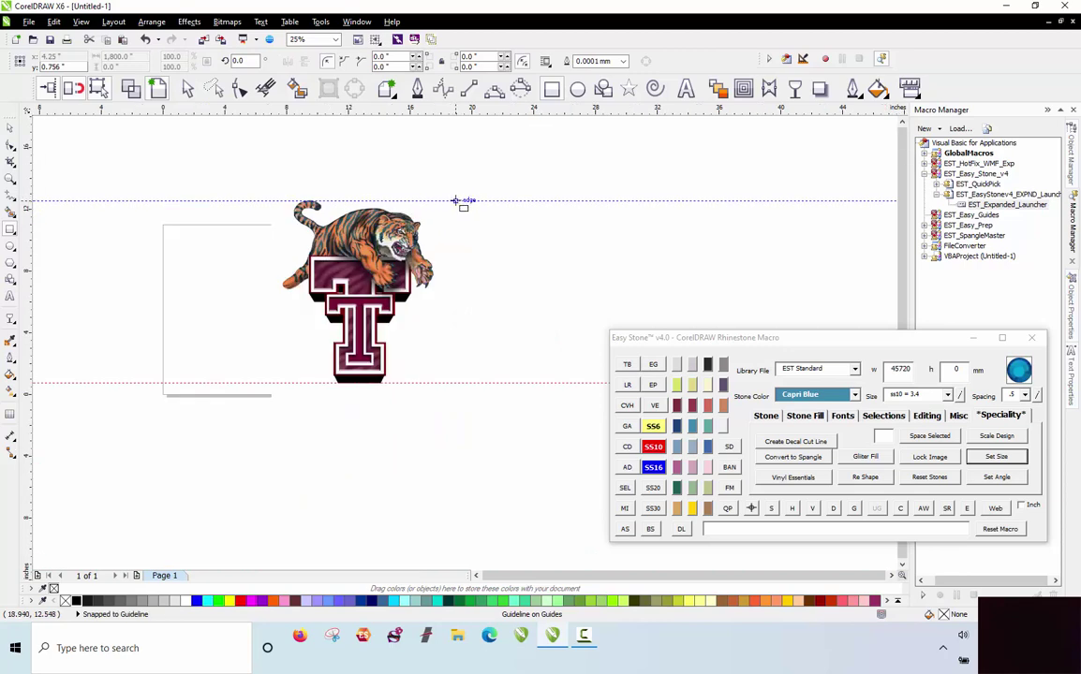
pyautogui.moveTo(455, 200); pyautogui.dragTo(532, 383)
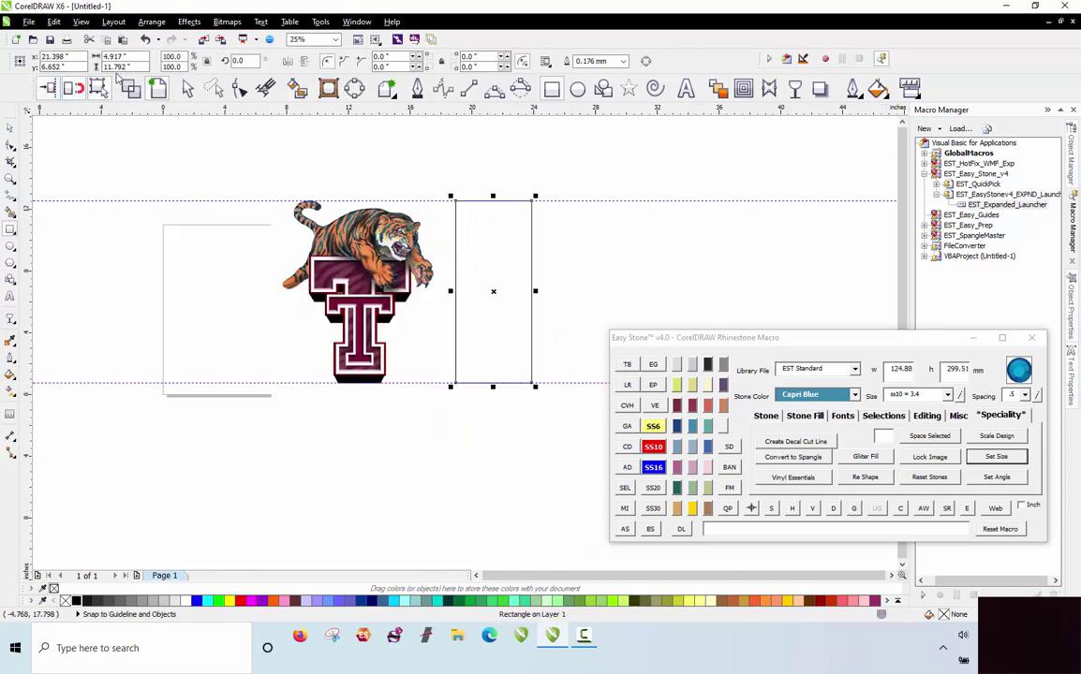
pyautogui.click(7, 127)
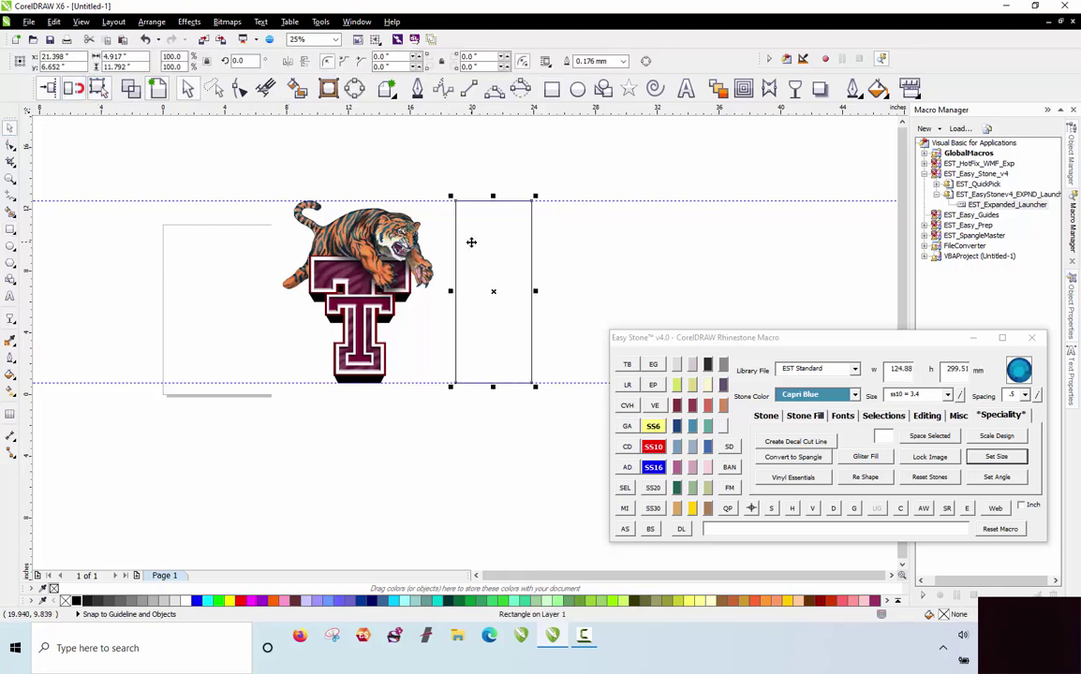
pyautogui.press('Delete')
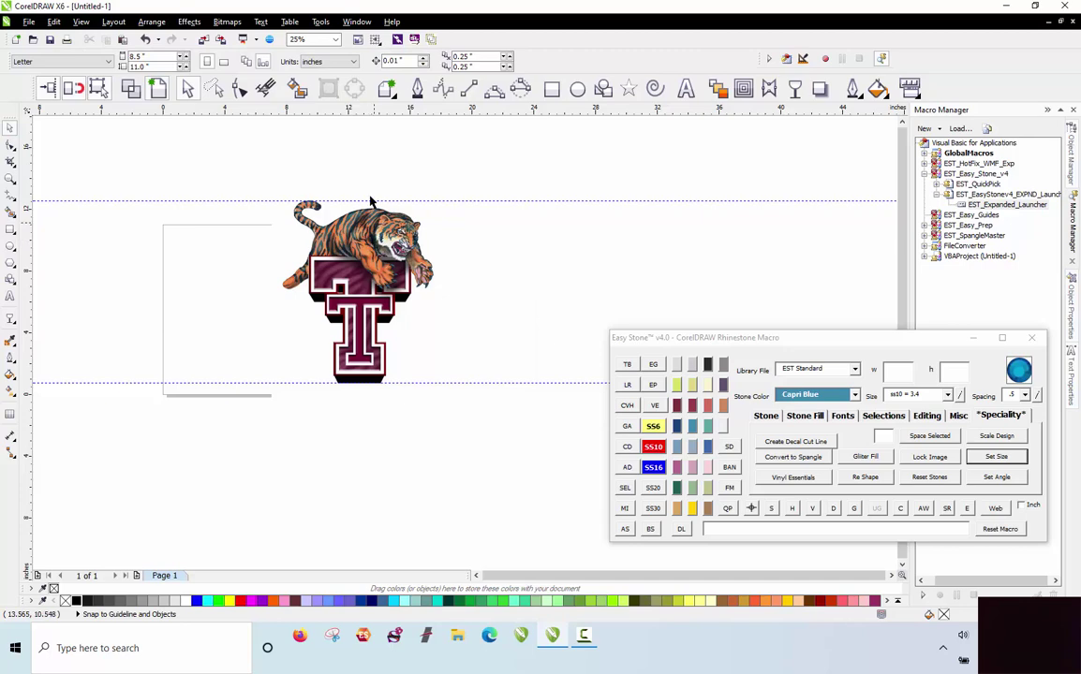
# Move the logo farther away from the page and remove both guidelines.
pyautogui.moveTo(305, 228); pyautogui.dragTo(359, 228)
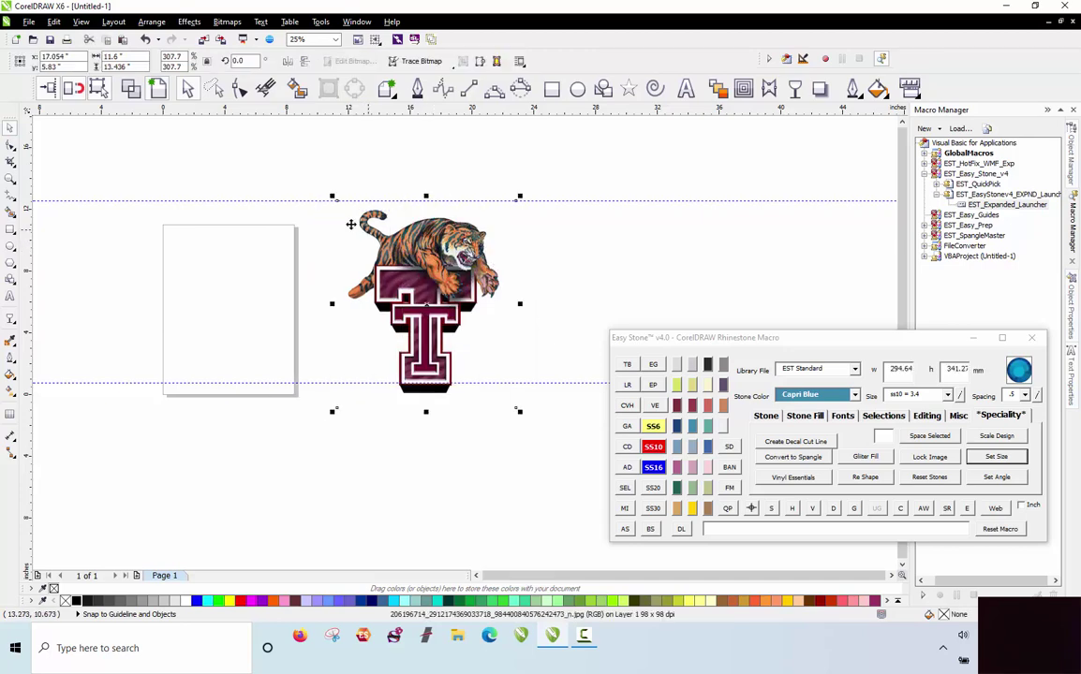
pyautogui.scroll(-1, 350, 218)
pyautogui.click(462, 267)
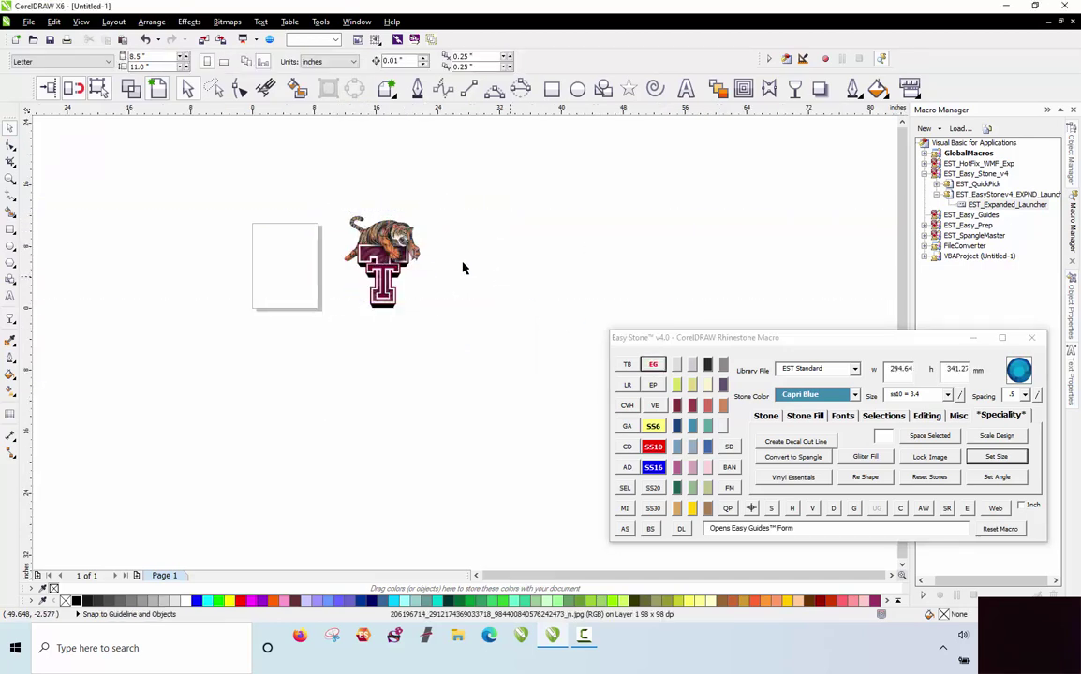
# Fade the logo bitmap with a Uniform transparency of 50.
pyautogui.scroll(1, 401, 245)
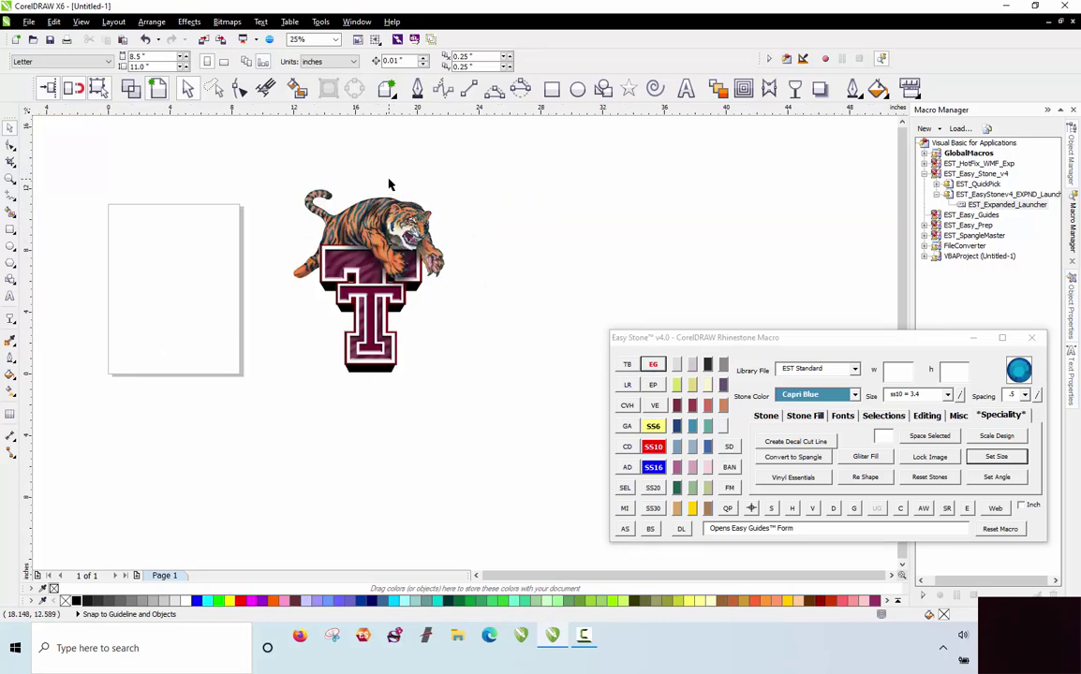
pyautogui.click(382, 224)
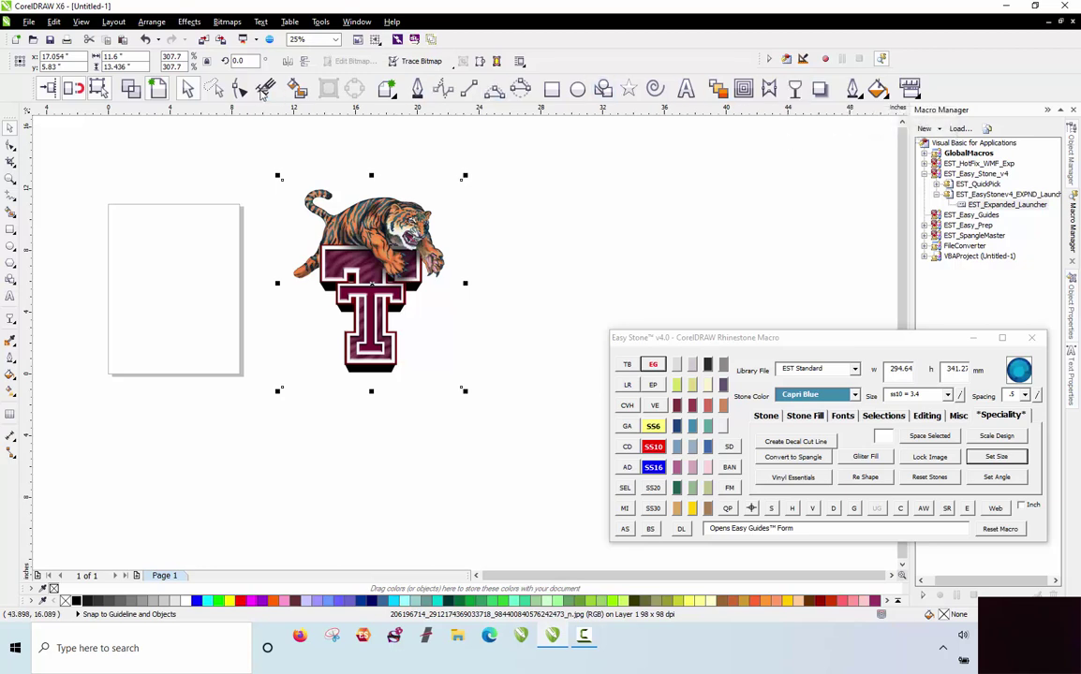
pyautogui.click(795, 89)
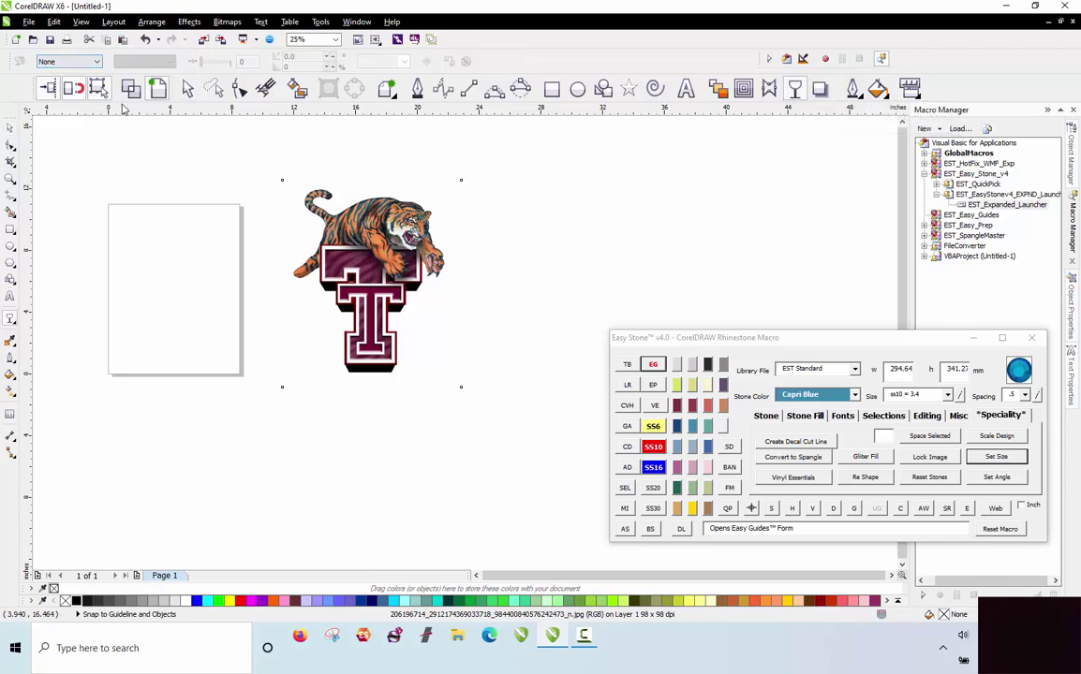
pyautogui.click(96, 62)
pyautogui.click(68, 82)
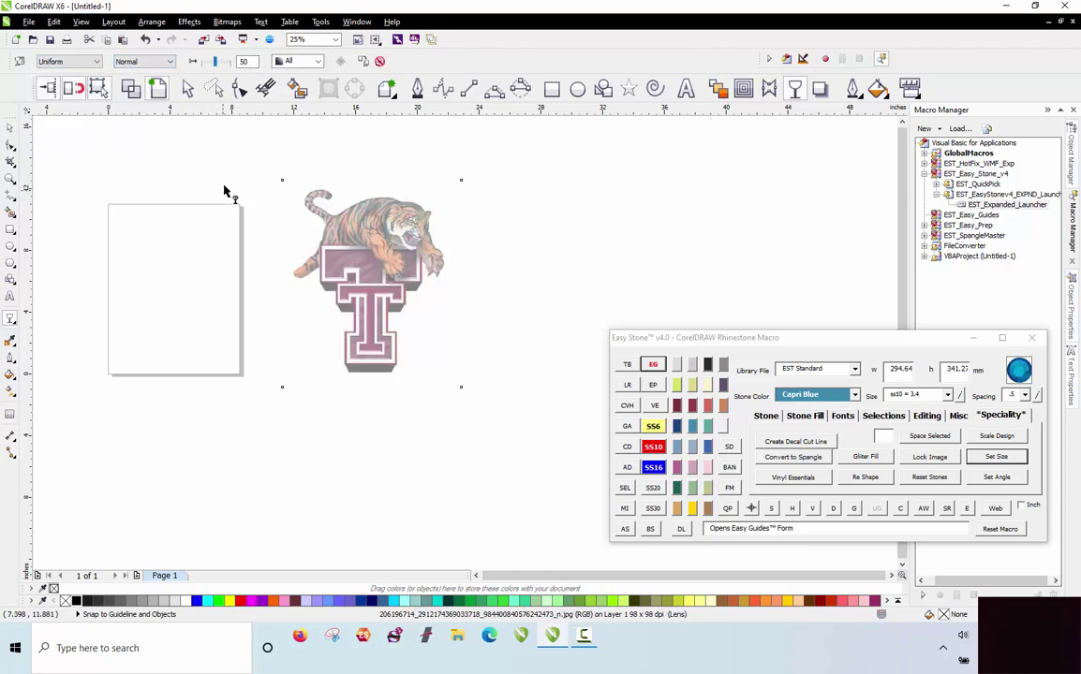
pyautogui.click(10, 127)
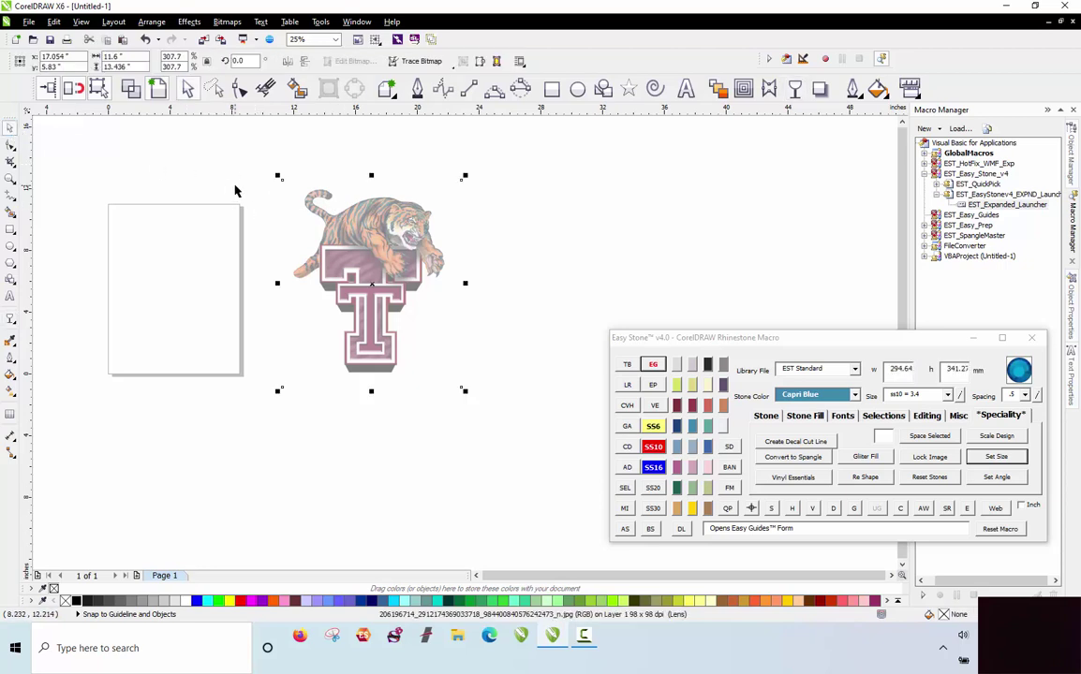
# Shift the faded logo slightly to the right and lock it in place.
pyautogui.moveTo(361, 246); pyautogui.dragTo(387, 244)
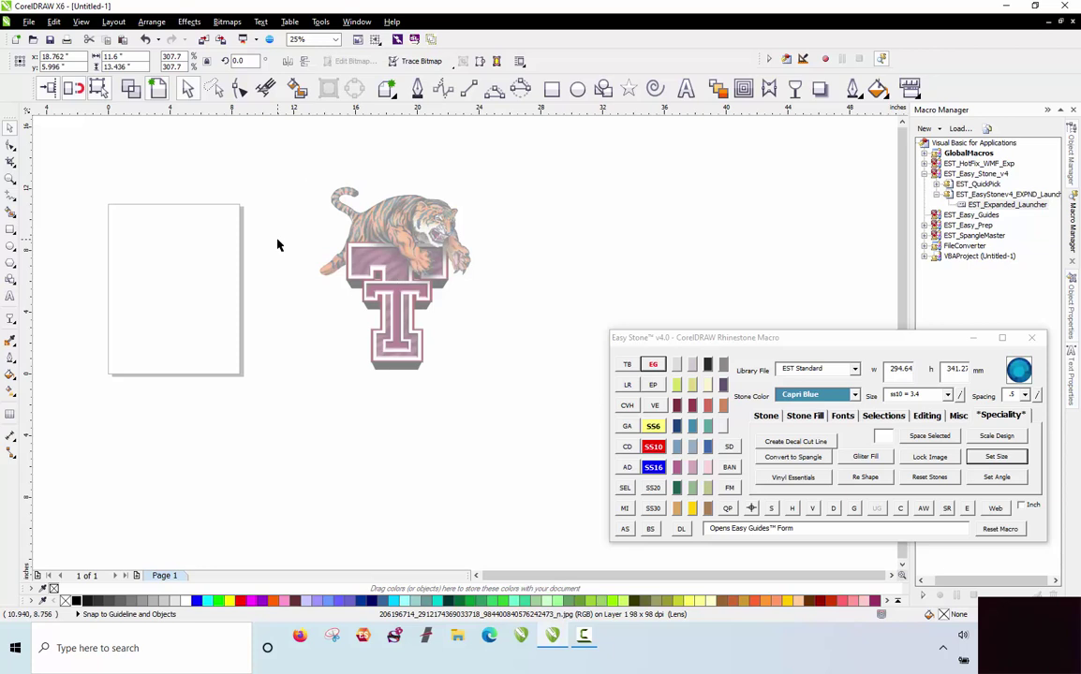
pyautogui.click(277, 244)
pyautogui.click(402, 251)
pyautogui.rightClick(402, 247)
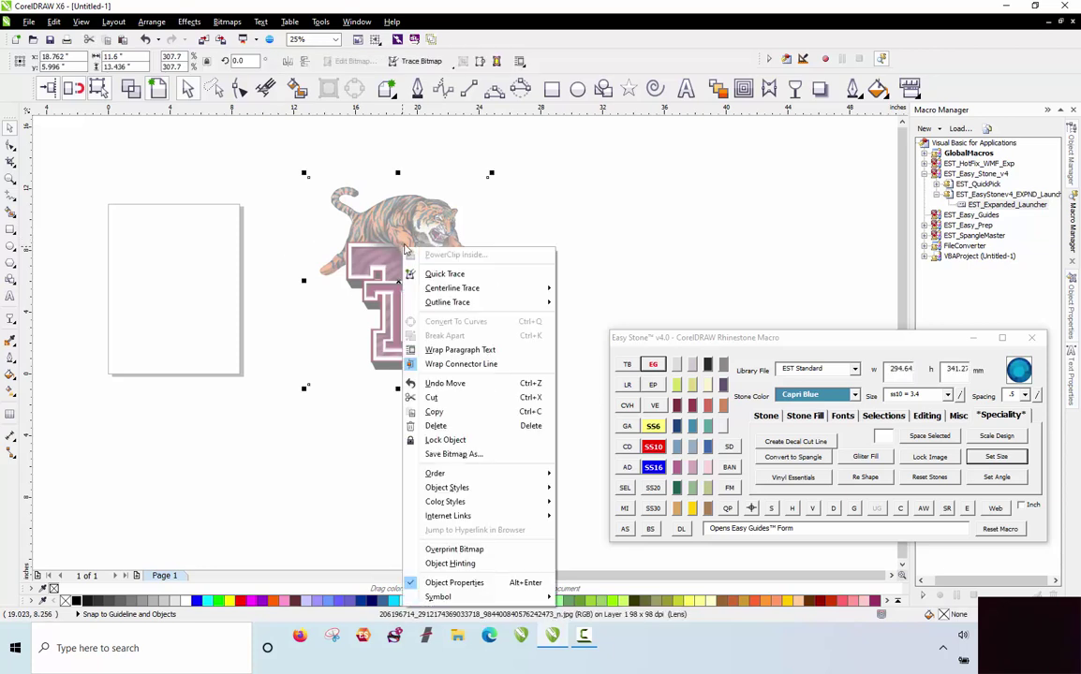
pyautogui.click(477, 446)
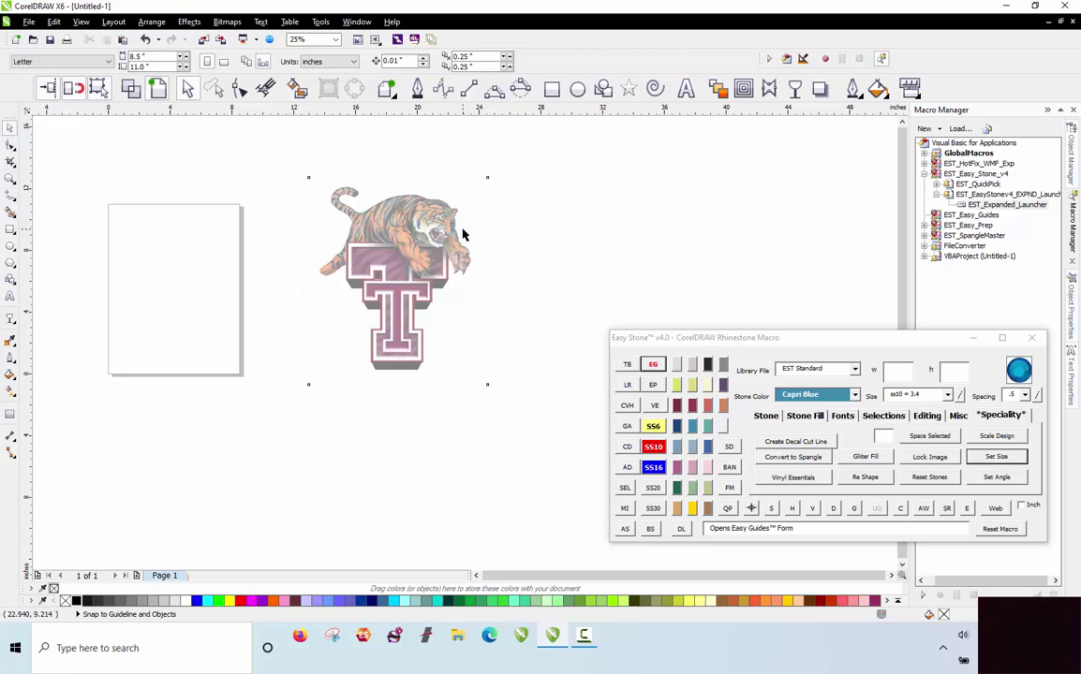
# Set the Easy Stone stone size to ss10 and the stone color to Lt Pink for the tiger's mouth.
pyautogui.scroll(1, 426, 267)
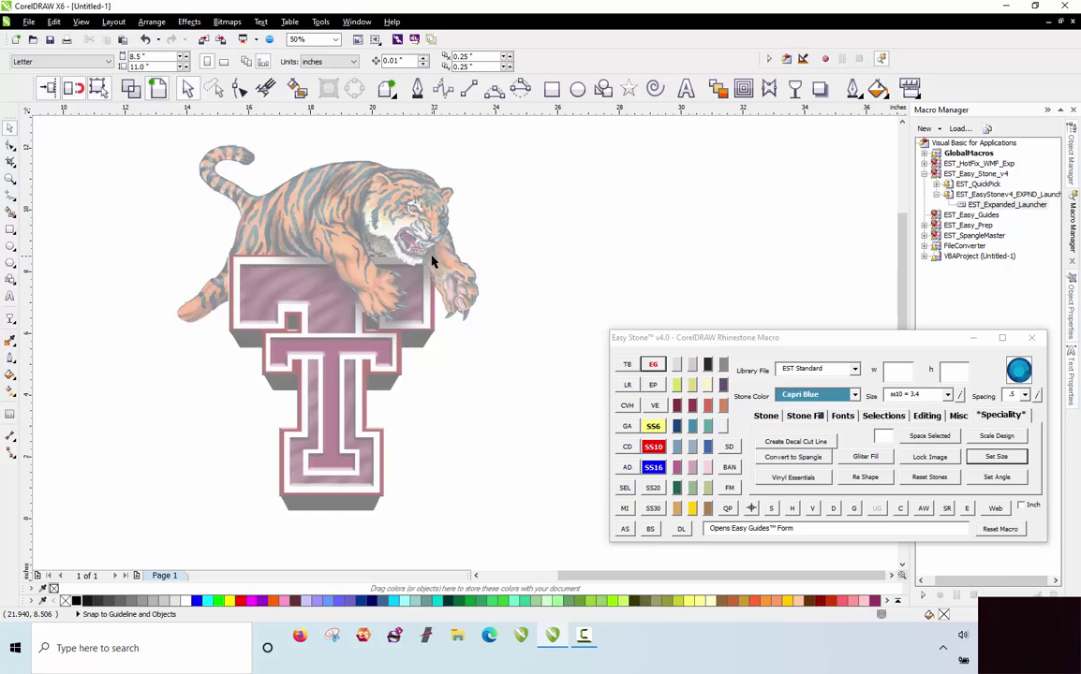
pyautogui.scroll(5, 424, 208)
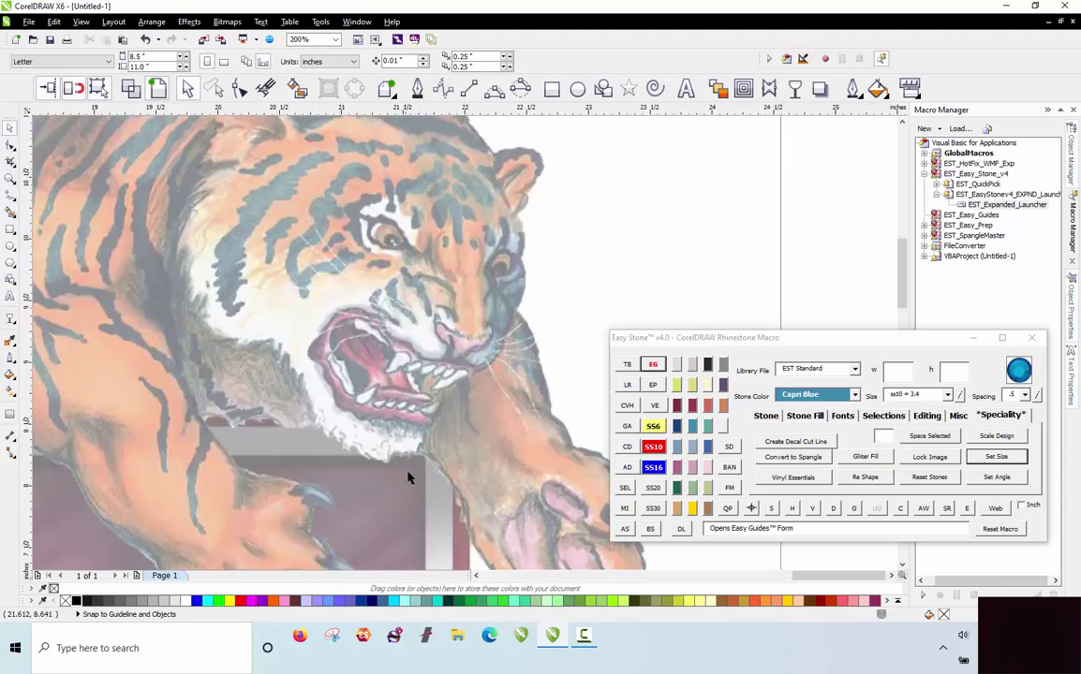
pyautogui.scroll(2, 383, 338)
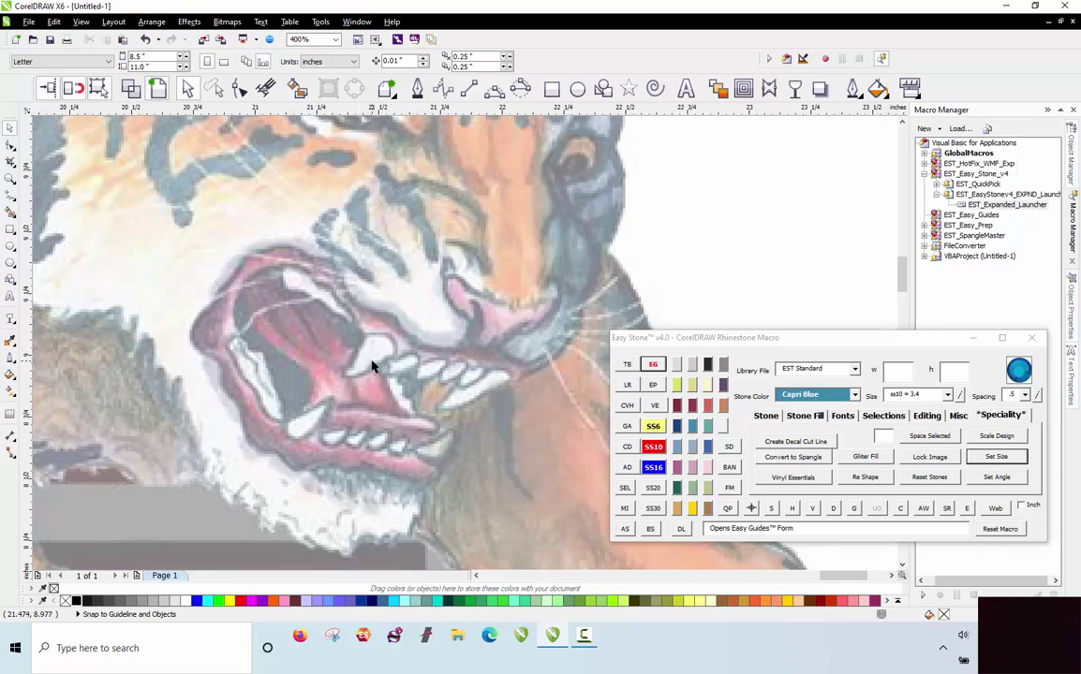
pyautogui.click(654, 448)
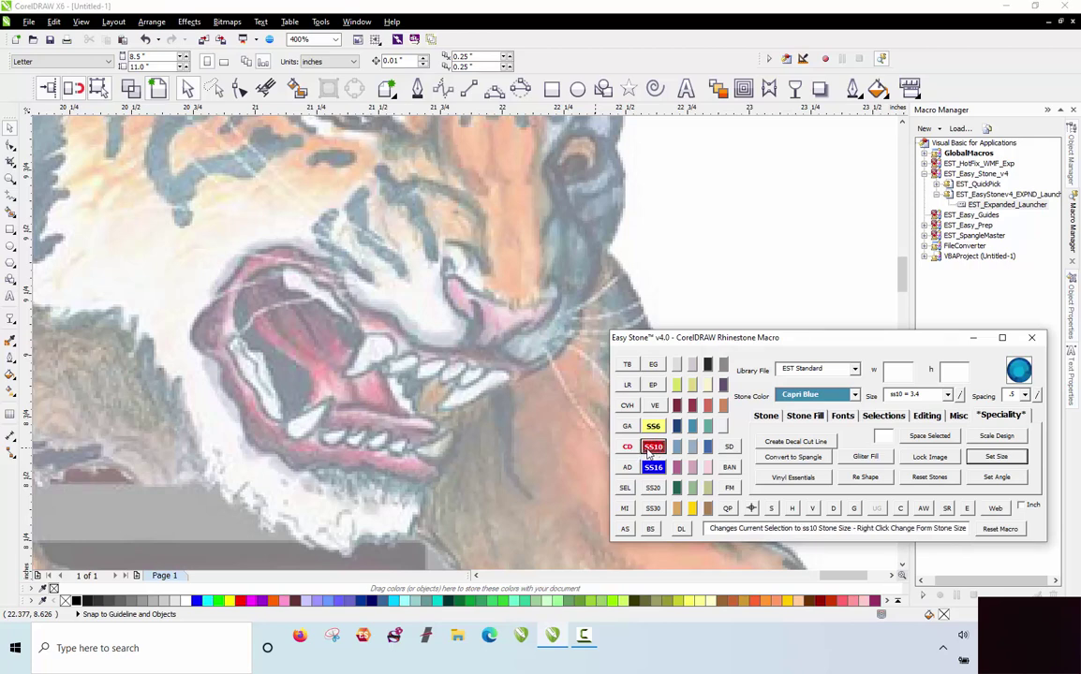
pyautogui.click(655, 447)
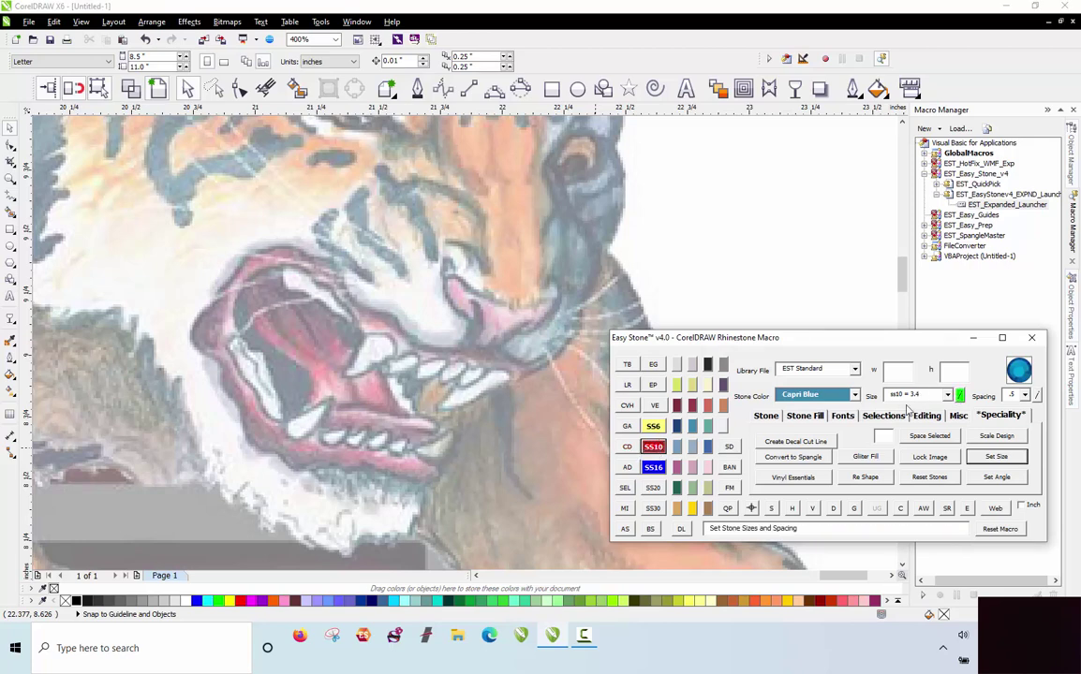
pyautogui.click(655, 427)
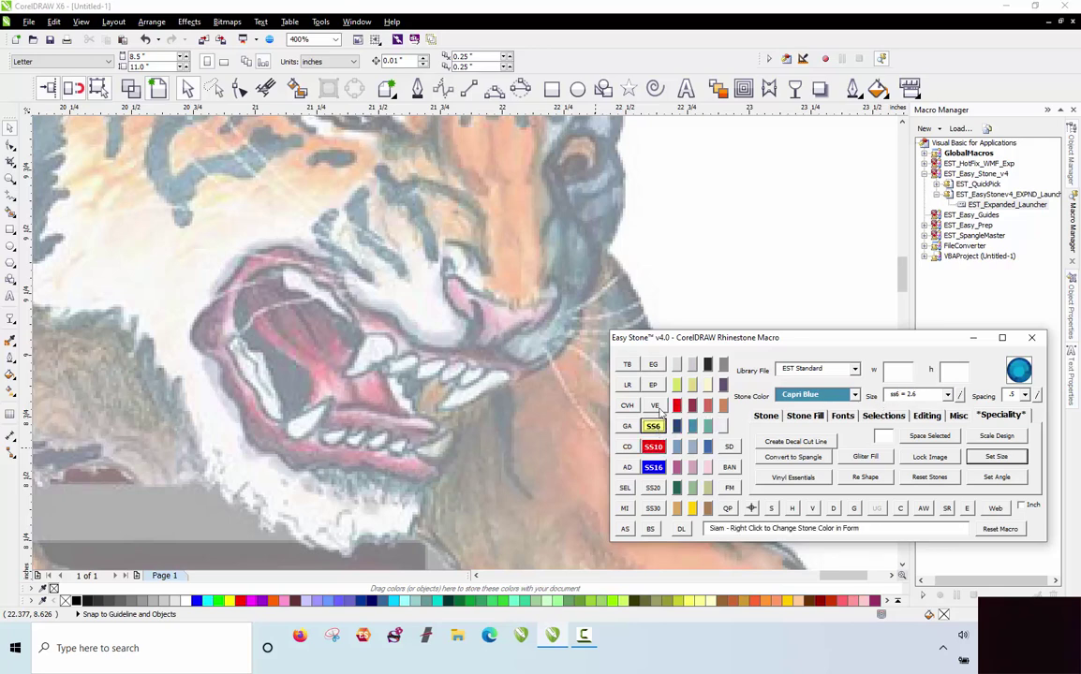
pyautogui.click(653, 448)
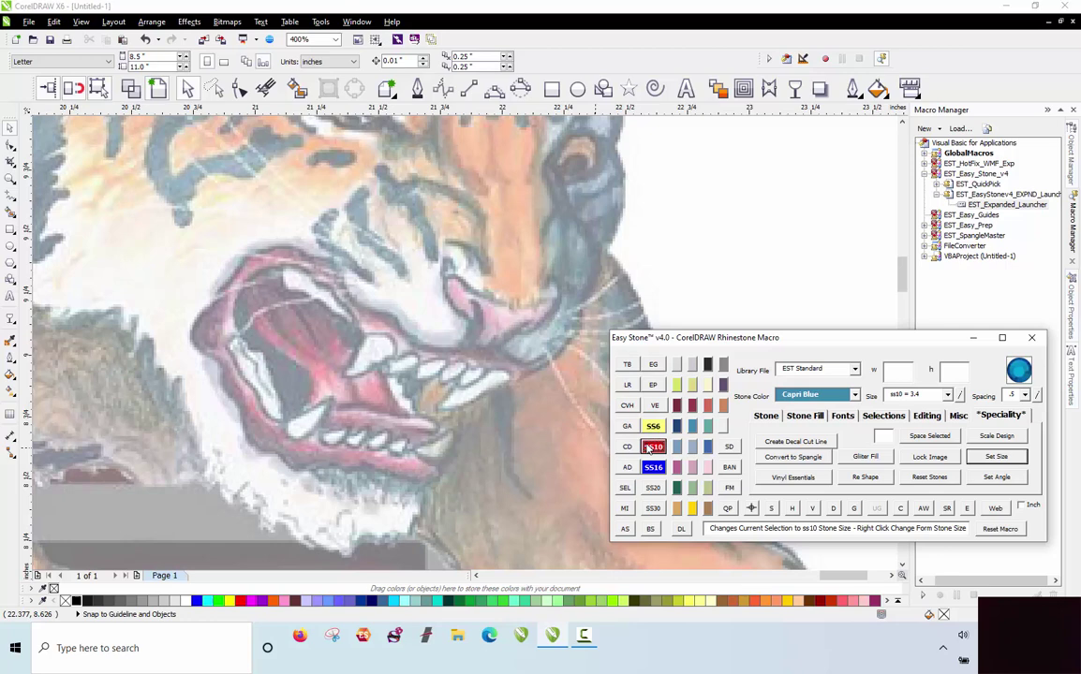
pyautogui.click(708, 470)
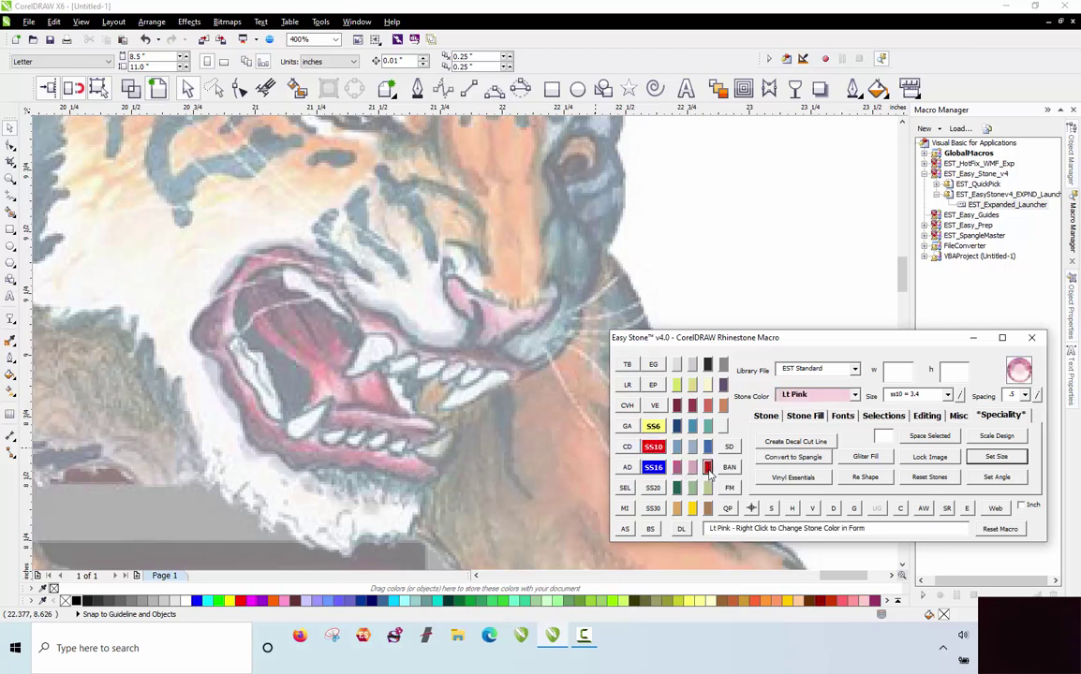
# Add a single Lt Pink ss10 stone over the tiger's upper fang and adjust its position slightly.
pyautogui.click(626, 530)
pyautogui.click(384, 342)
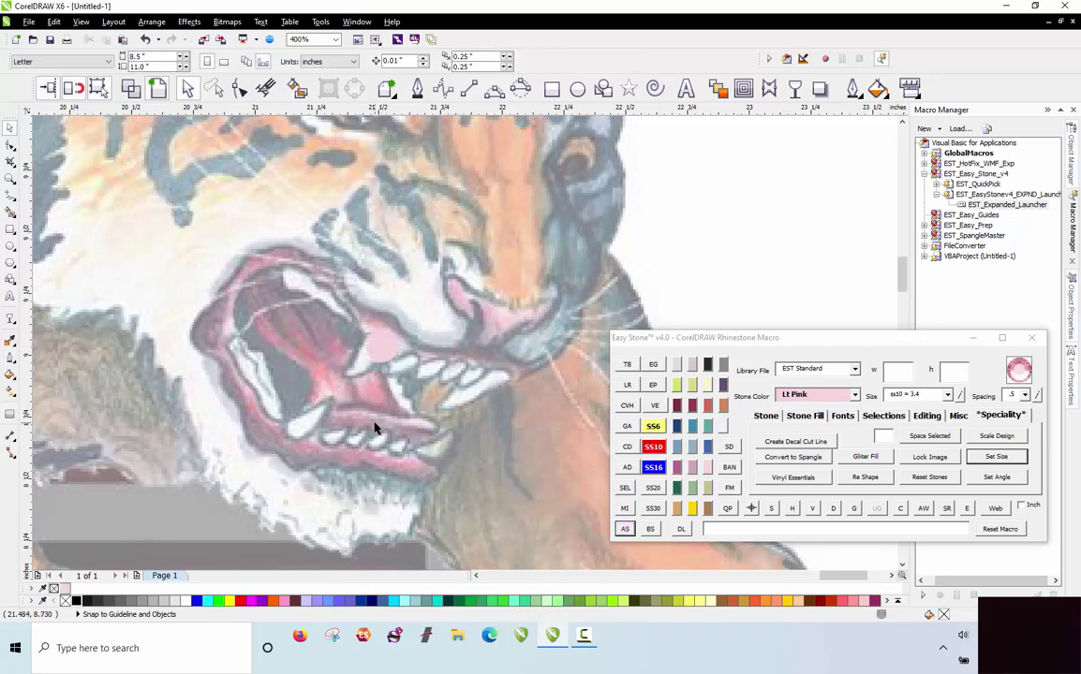
pyautogui.click(385, 347)
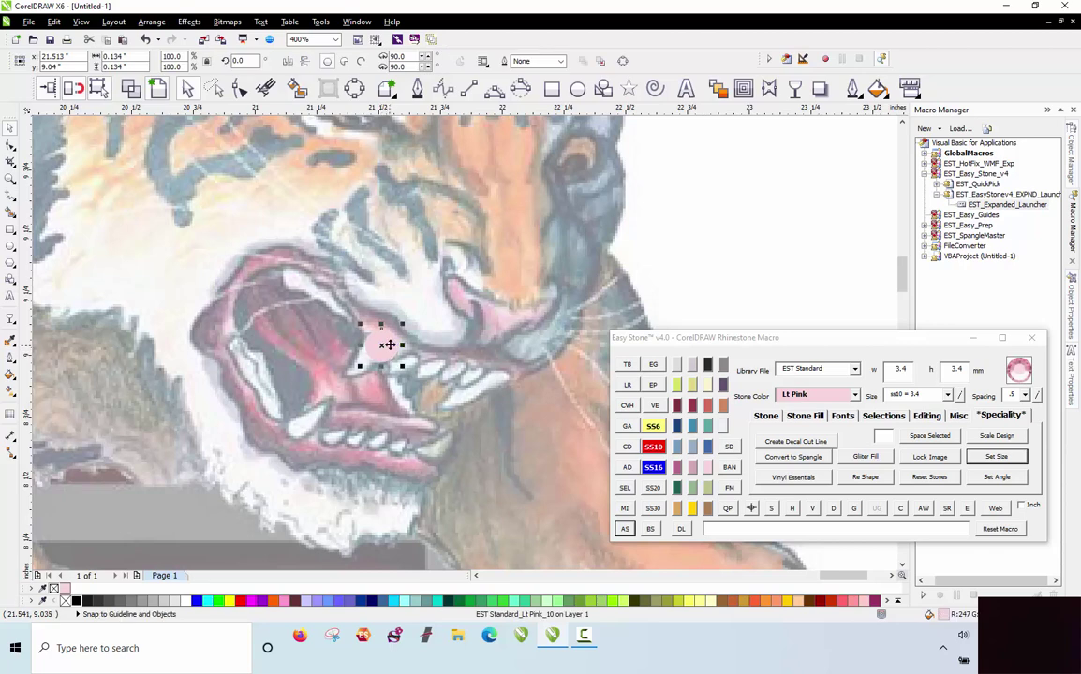
pyautogui.click(369, 408)
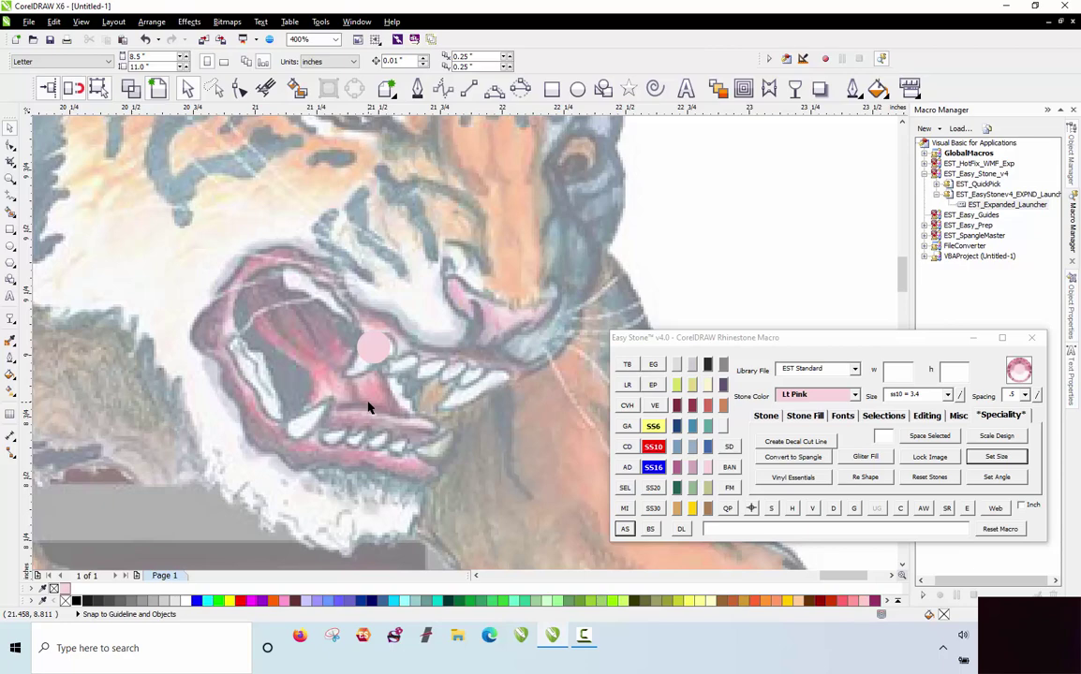
# Draw a rectangle about 1.4 by 0.93 inches around the tiger's mouth.
pyautogui.scroll(-6, 384, 380)
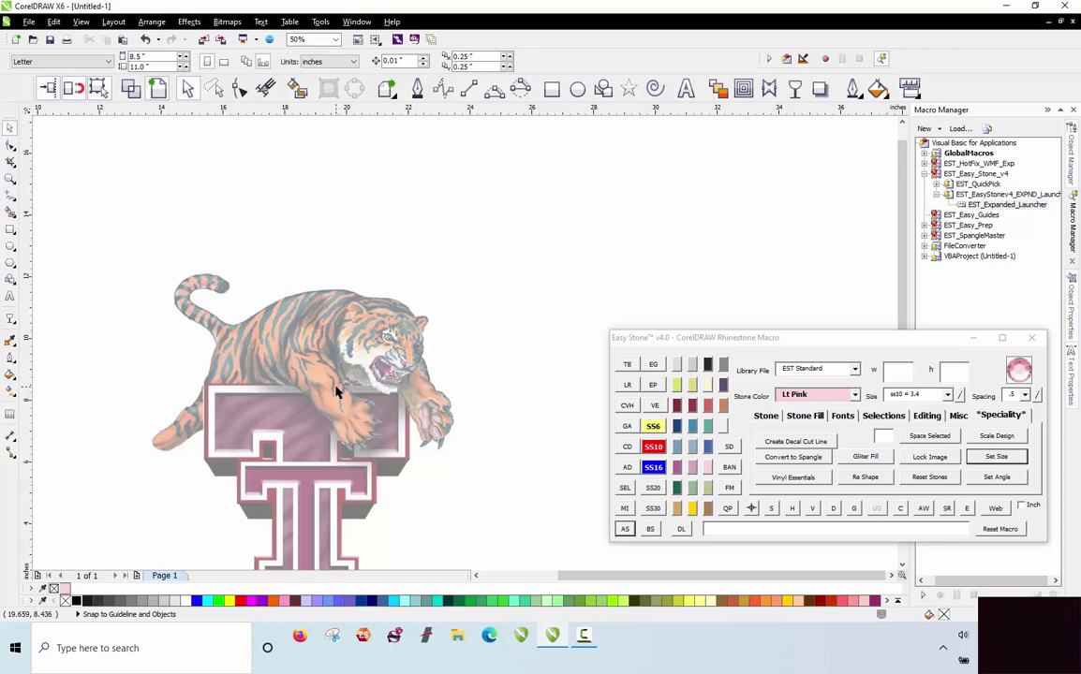
pyautogui.scroll(3, 351, 379)
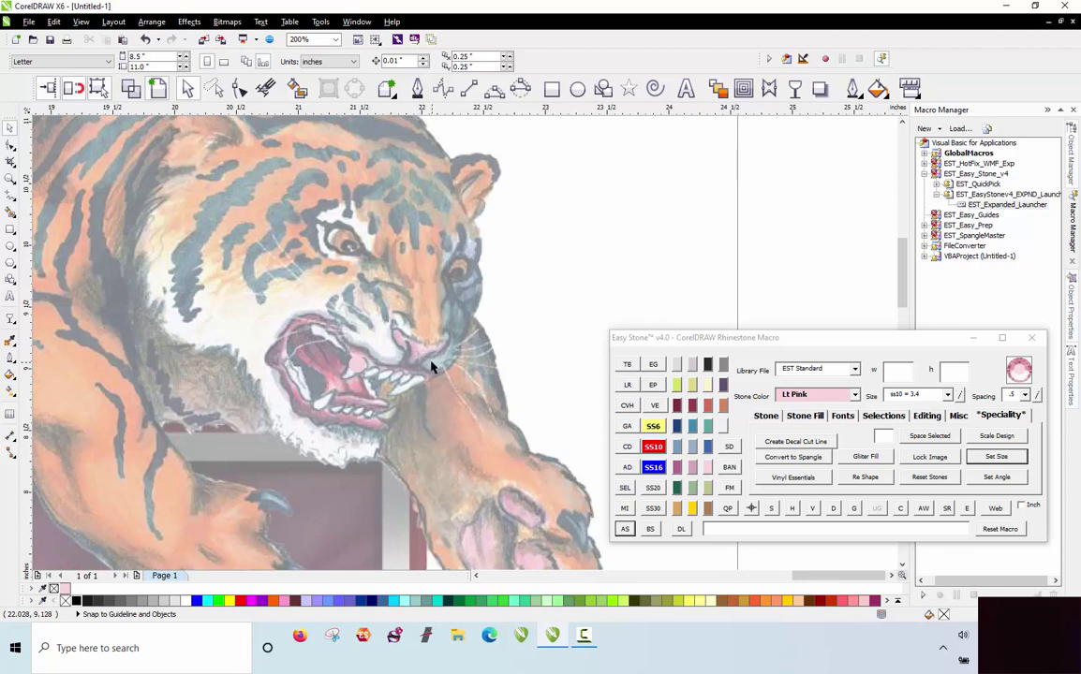
pyautogui.click(551, 89)
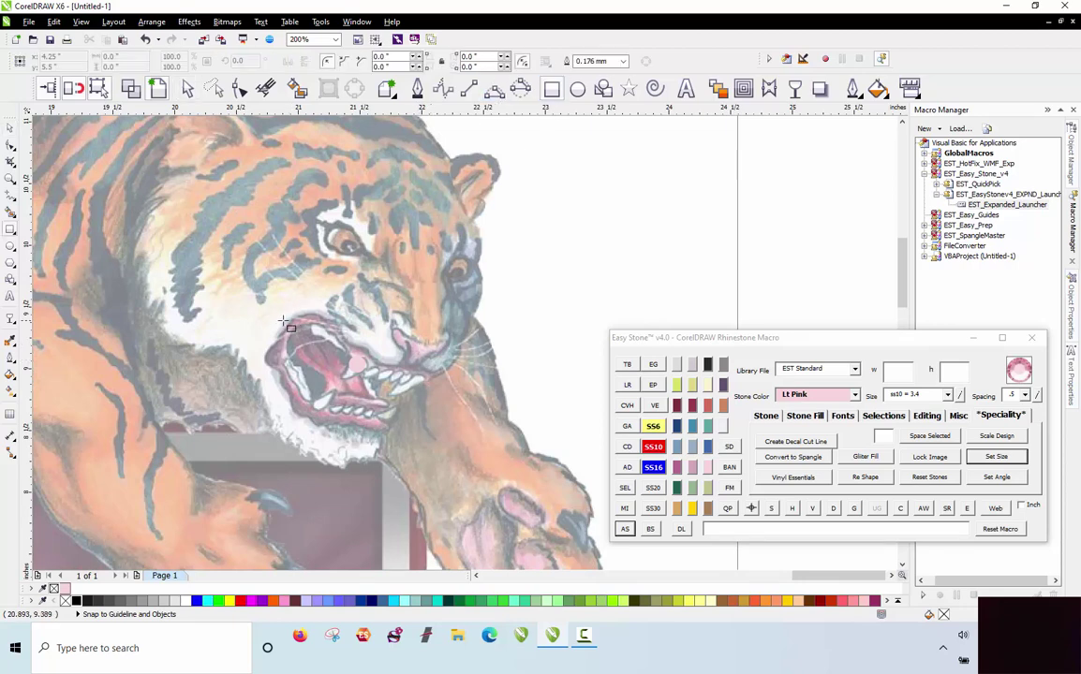
pyautogui.moveTo(273, 316); pyautogui.dragTo(447, 430)
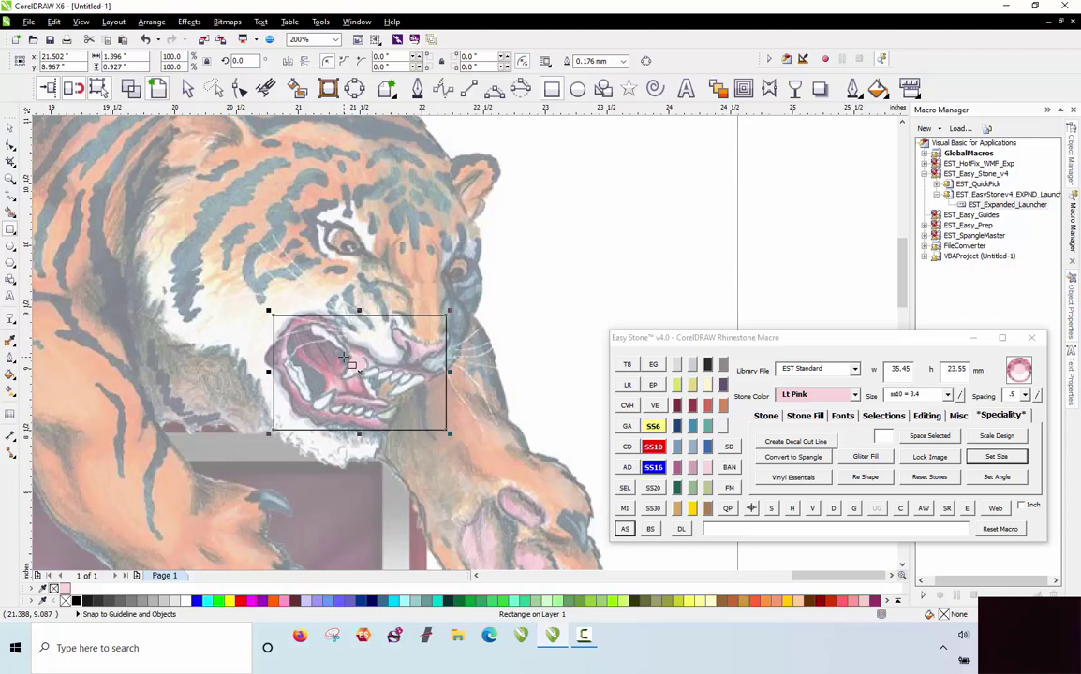
# Remove the rectangle around the tiger's mouth.
pyautogui.scroll(-2, 346, 361)
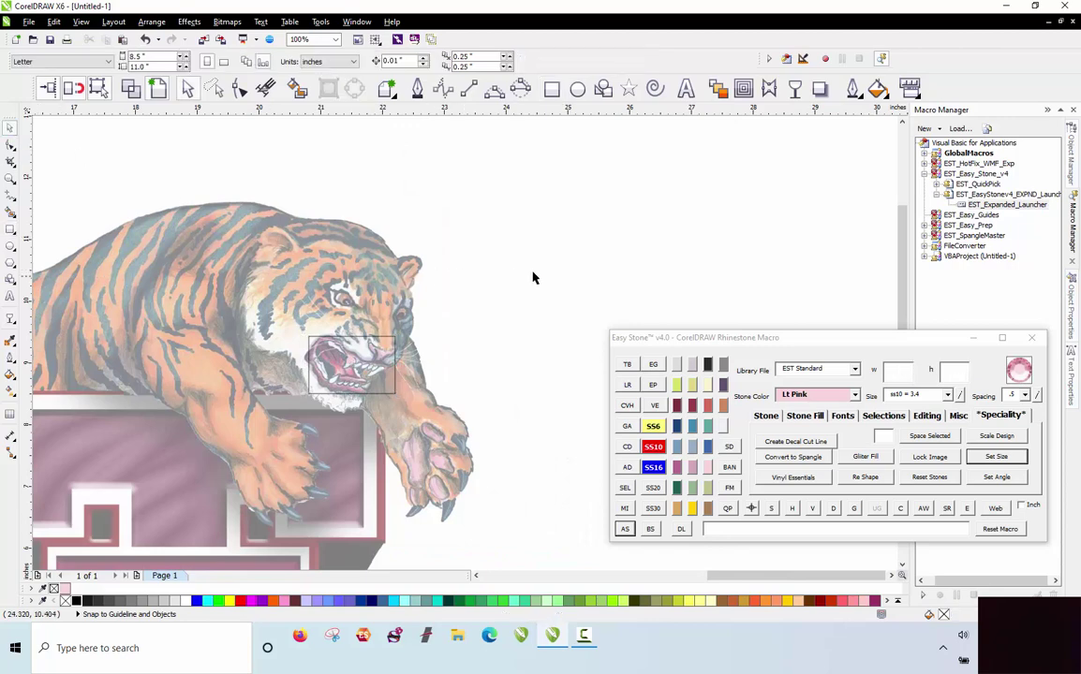
pyautogui.moveTo(487, 241); pyautogui.dragTo(268, 418)
pyautogui.press('Escape')
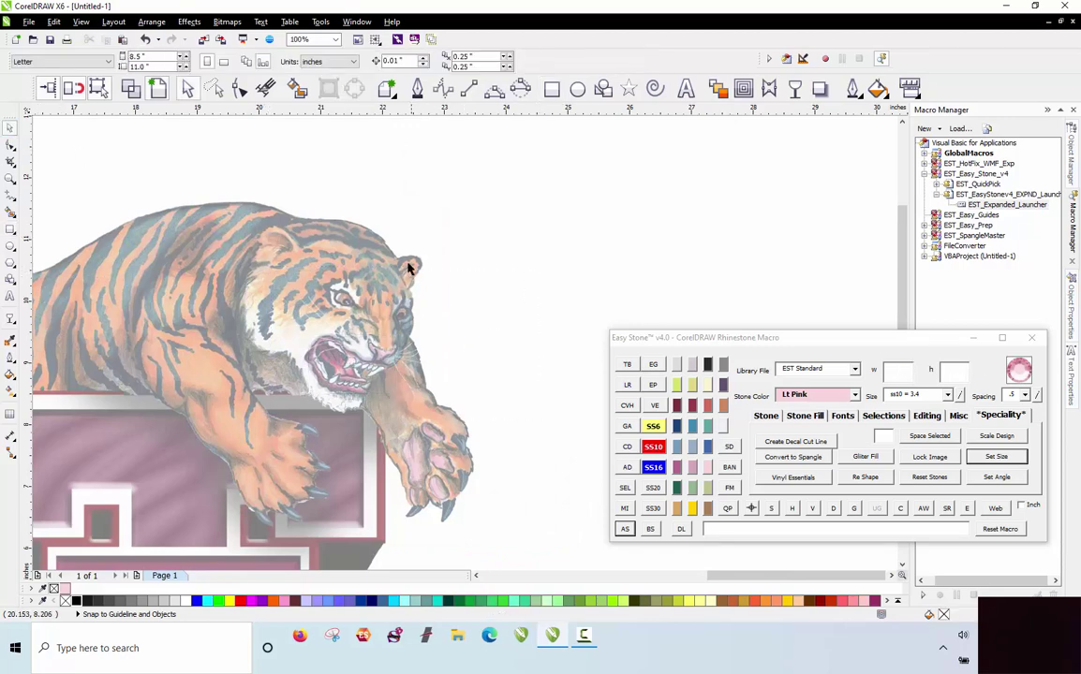
pyautogui.scroll(-2, 253, 408)
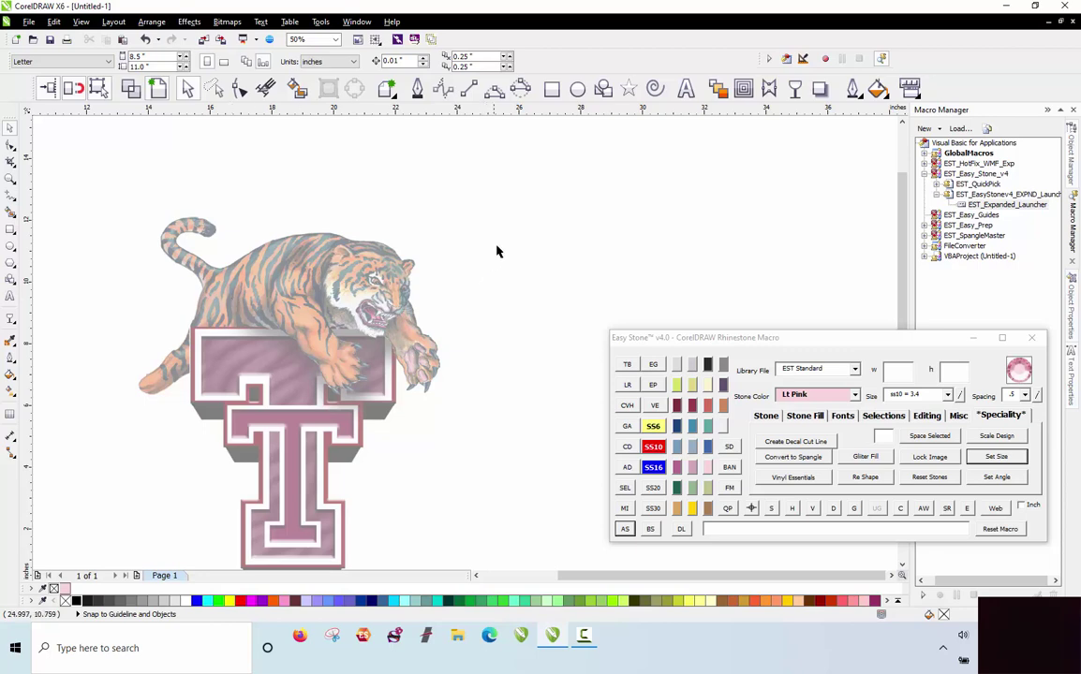
pyautogui.moveTo(497, 251); pyautogui.dragTo(313, 373)
pyautogui.scroll(-2, 384, 328)
pyautogui.scroll(2, 346, 361)
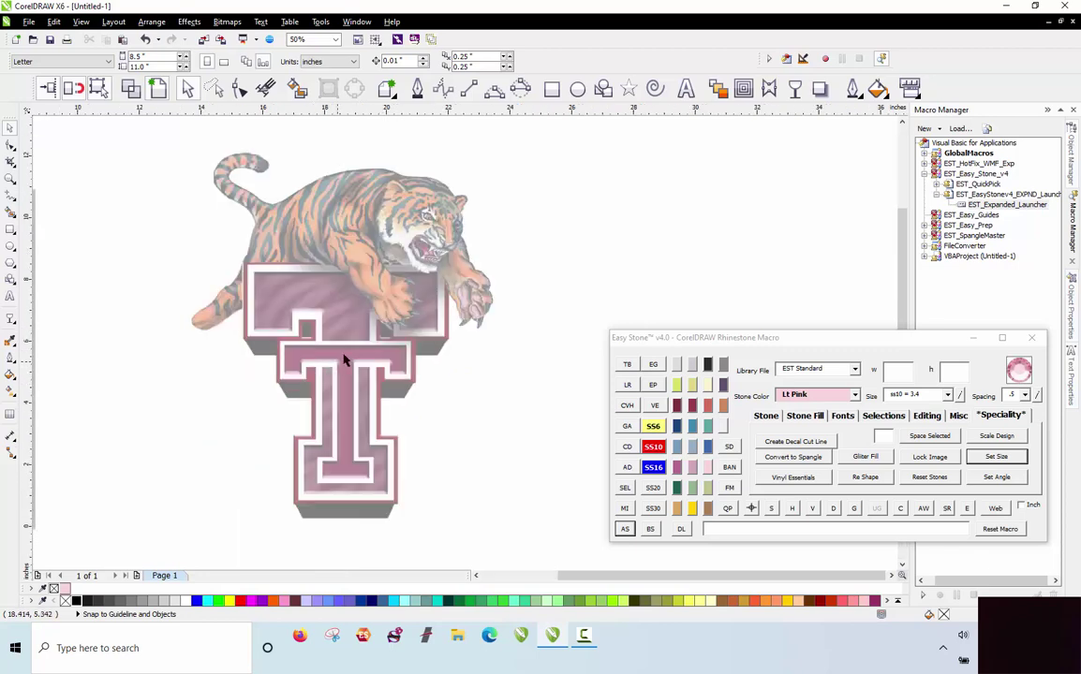
pyautogui.scroll(1, 343, 360)
pyautogui.scroll(-1, 333, 294)
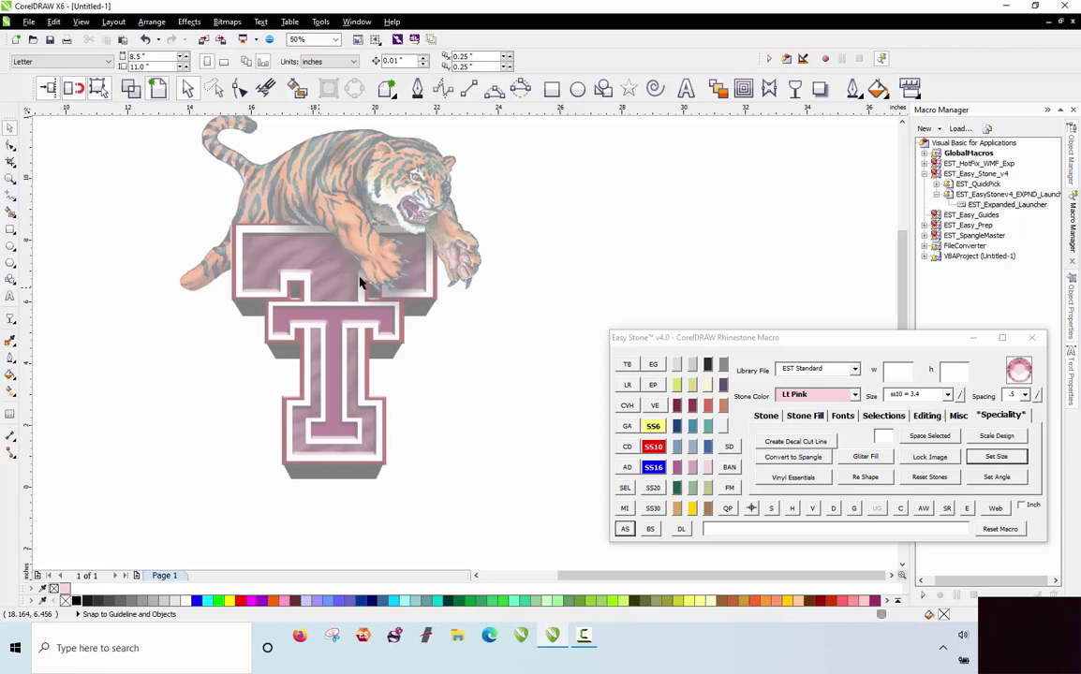
# Draw an ellipse about 3.73 by 3.58 inches beside the logo and line its path with Lt Pink ss16 stones.
pyautogui.click(578, 89)
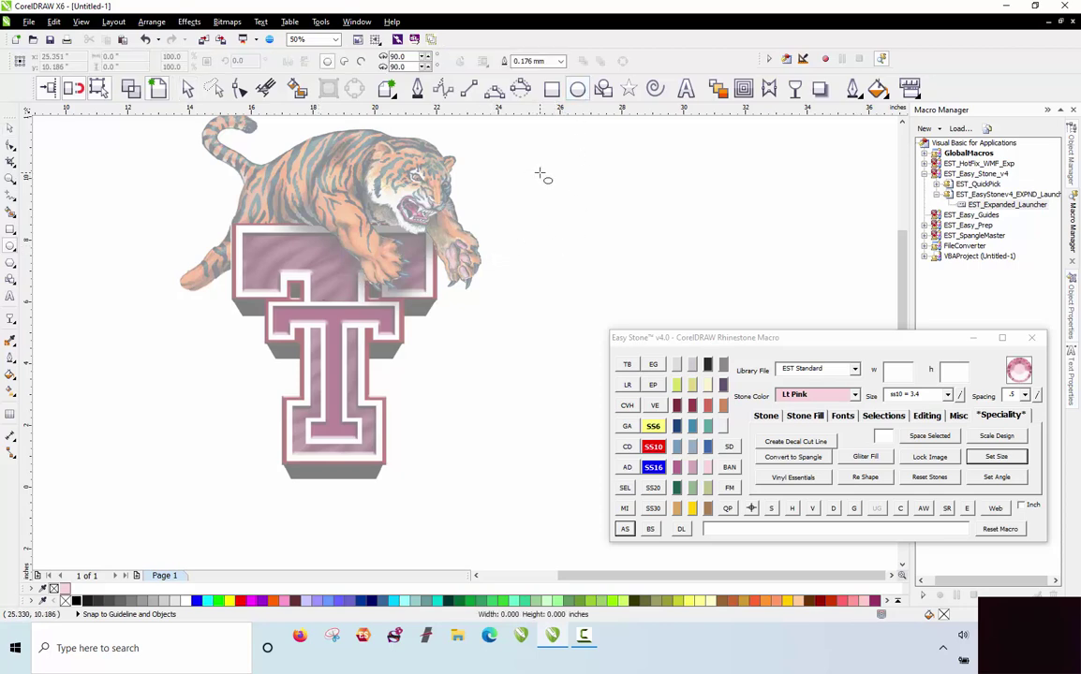
pyautogui.moveTo(541, 175); pyautogui.dragTo(655, 283)
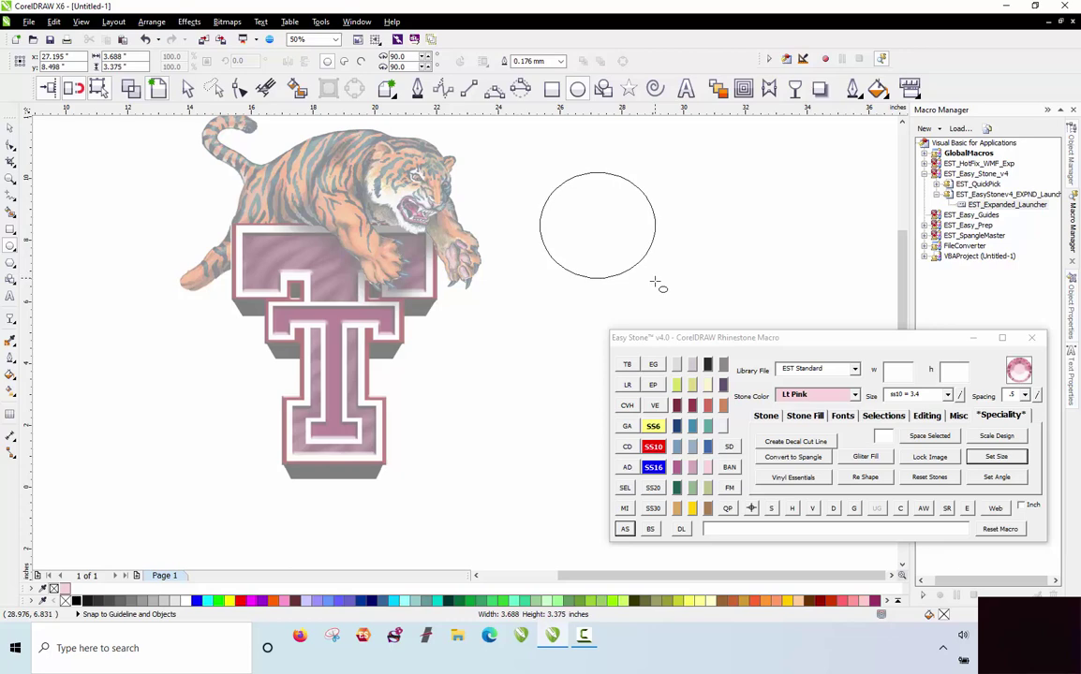
pyautogui.click(654, 470)
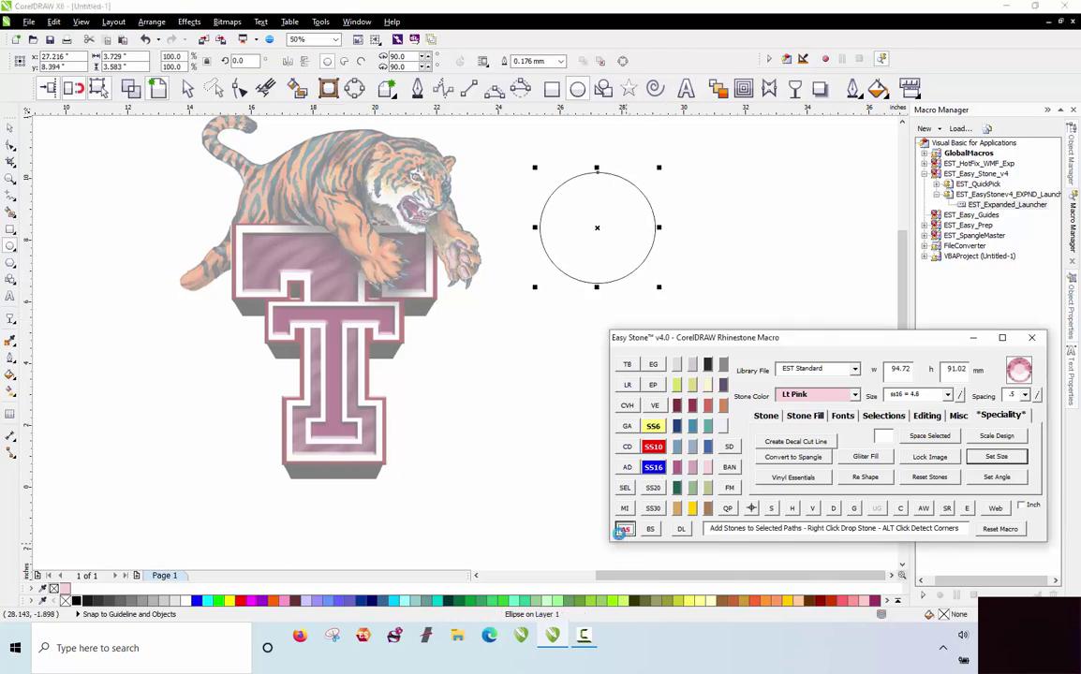
pyautogui.click(650, 529)
pyautogui.click(668, 224)
pyautogui.scroll(2, 668, 176)
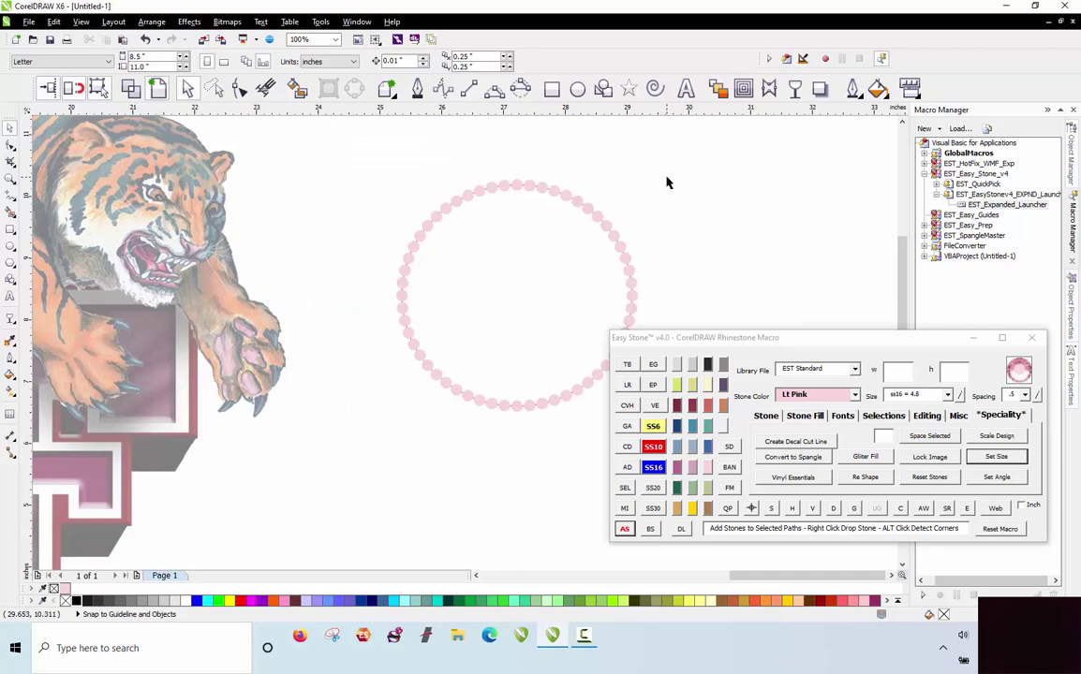
# Shift the ring of pink stones toward the logo, and undo back to the plain ellipse.
pyautogui.click(572, 193)
pyautogui.moveTo(571, 195); pyautogui.dragTo(496, 209)
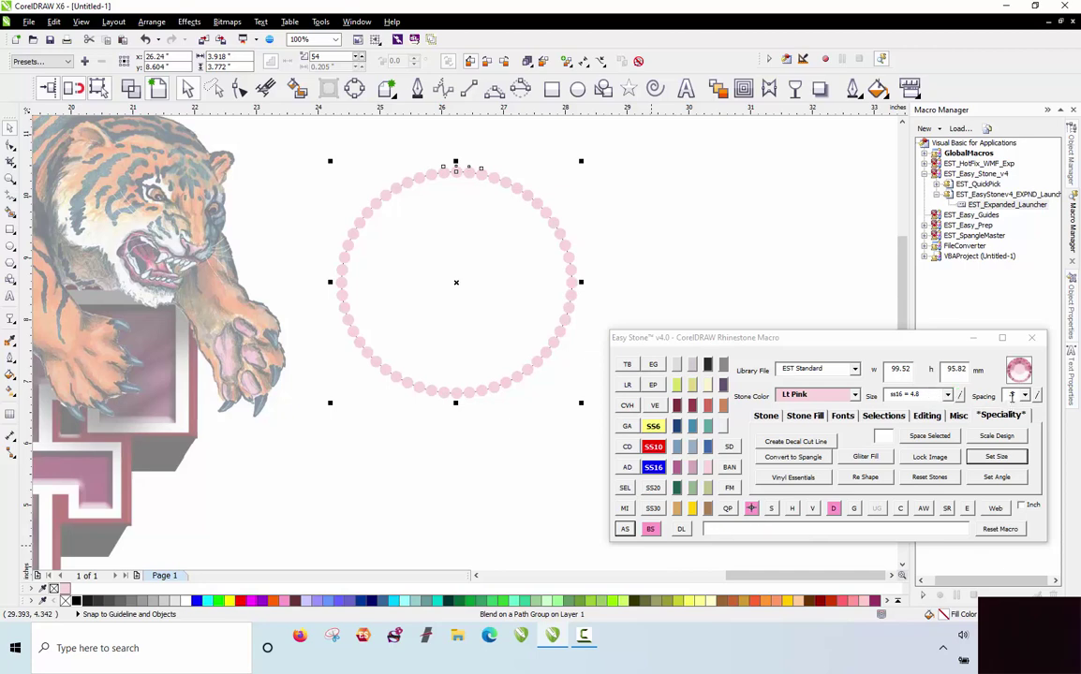
pyautogui.click(524, 236)
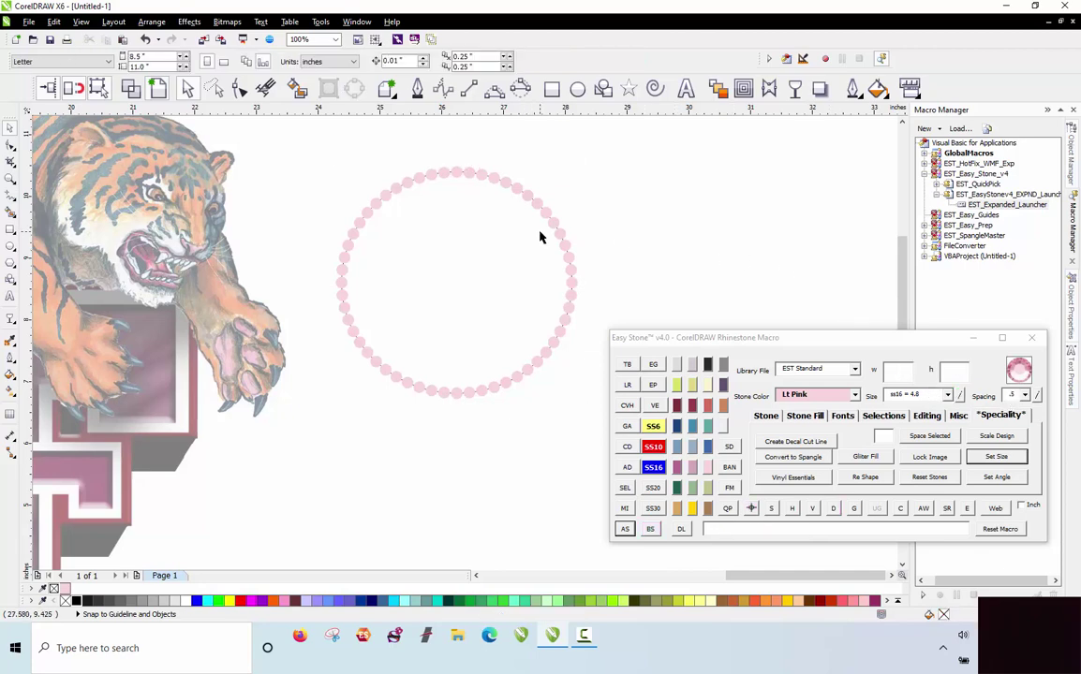
pyautogui.click(557, 229)
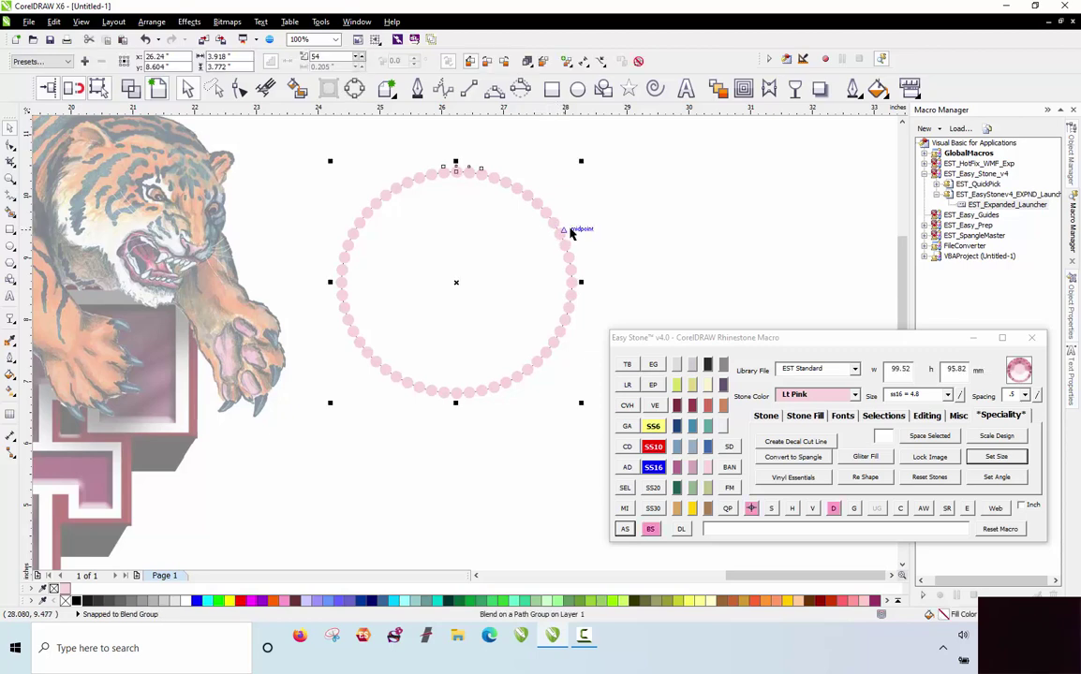
pyautogui.click(551, 224)
pyautogui.click(609, 215)
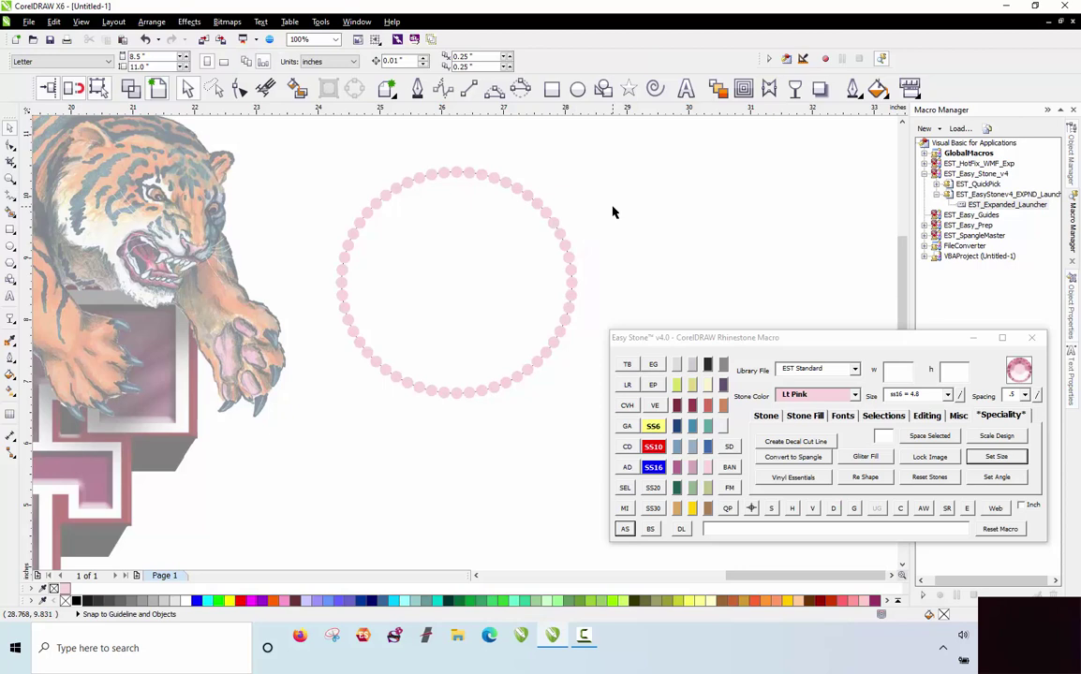
pyautogui.click(553, 225)
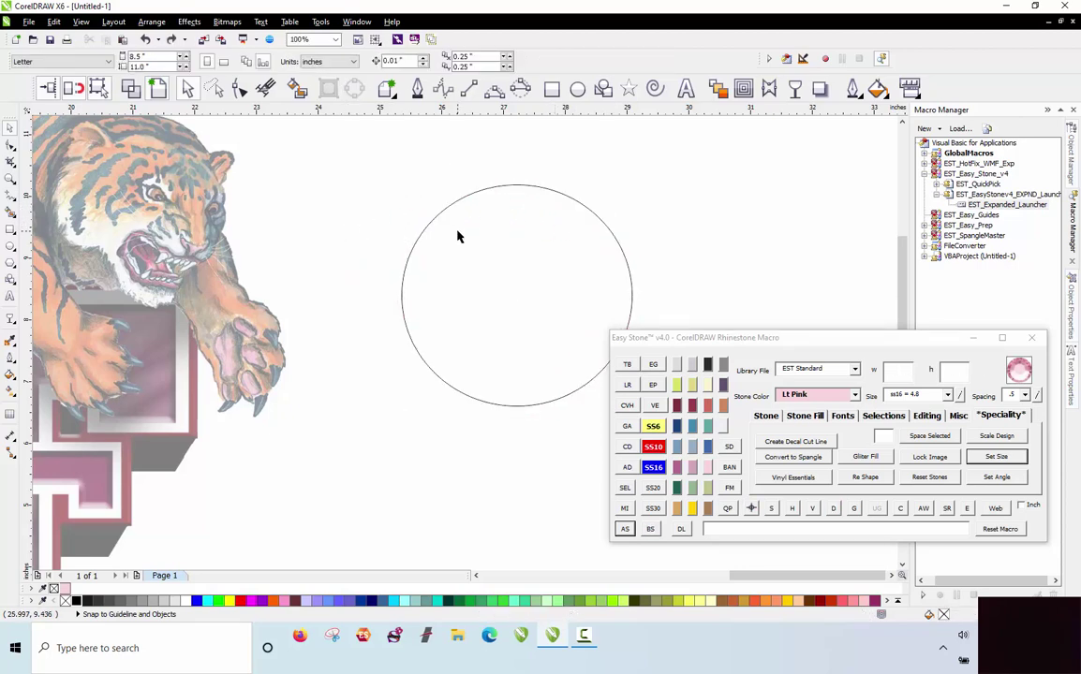
# Move the plain ellipse closer to the logo and delete it.
pyautogui.moveTo(482, 229); pyautogui.dragTo(433, 220)
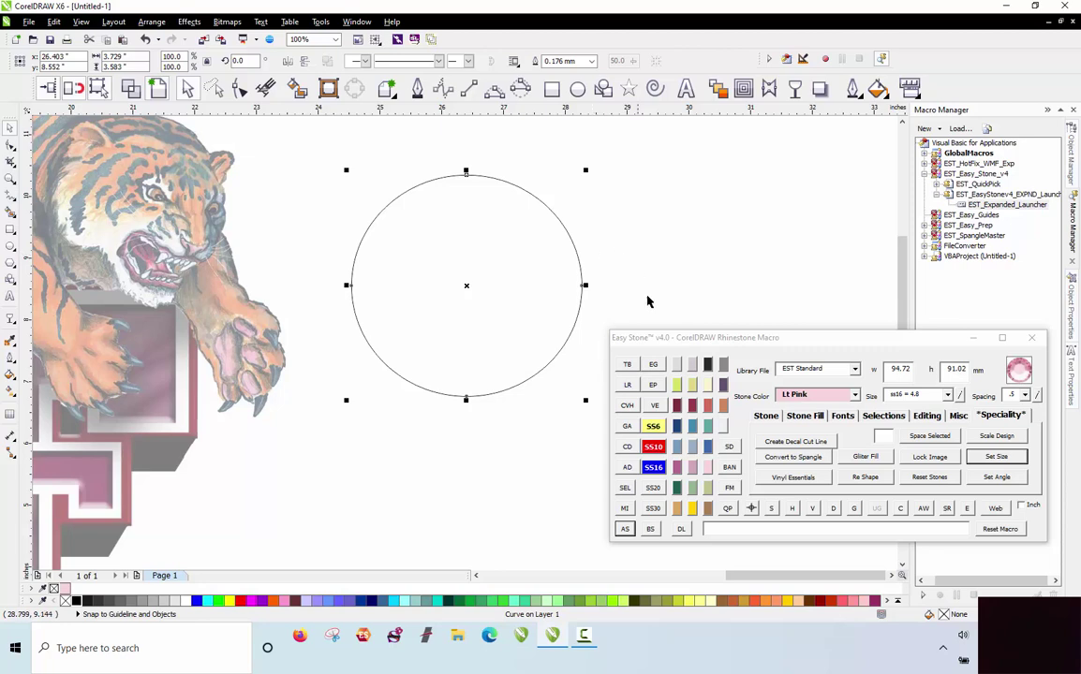
pyautogui.click(625, 529)
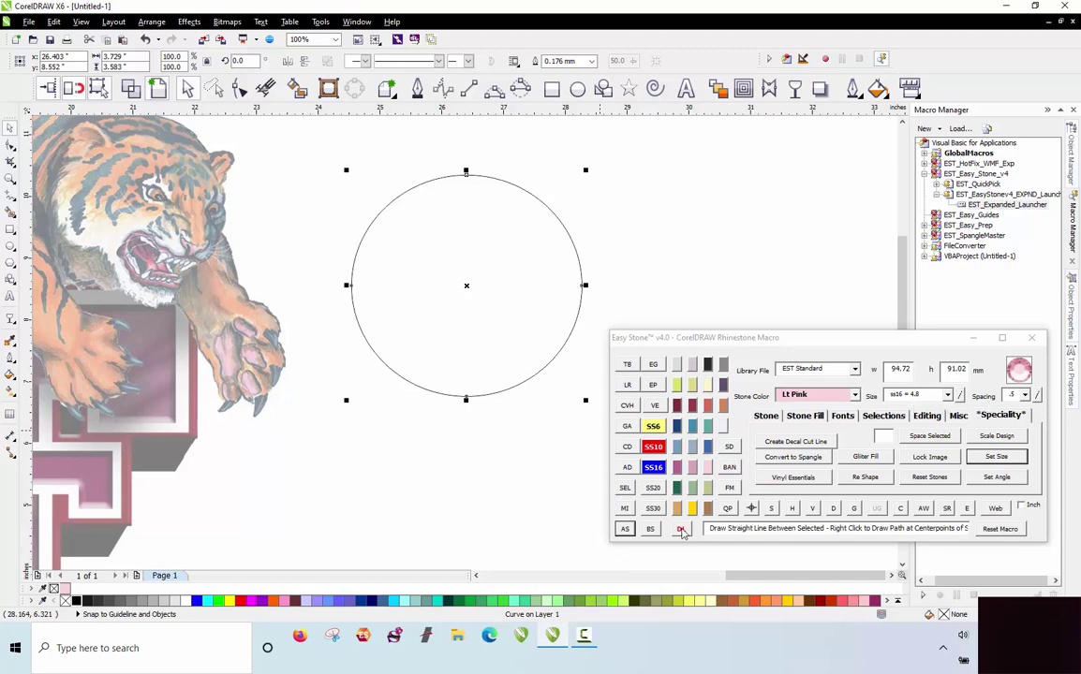
pyautogui.click(444, 431)
pyautogui.click(446, 338)
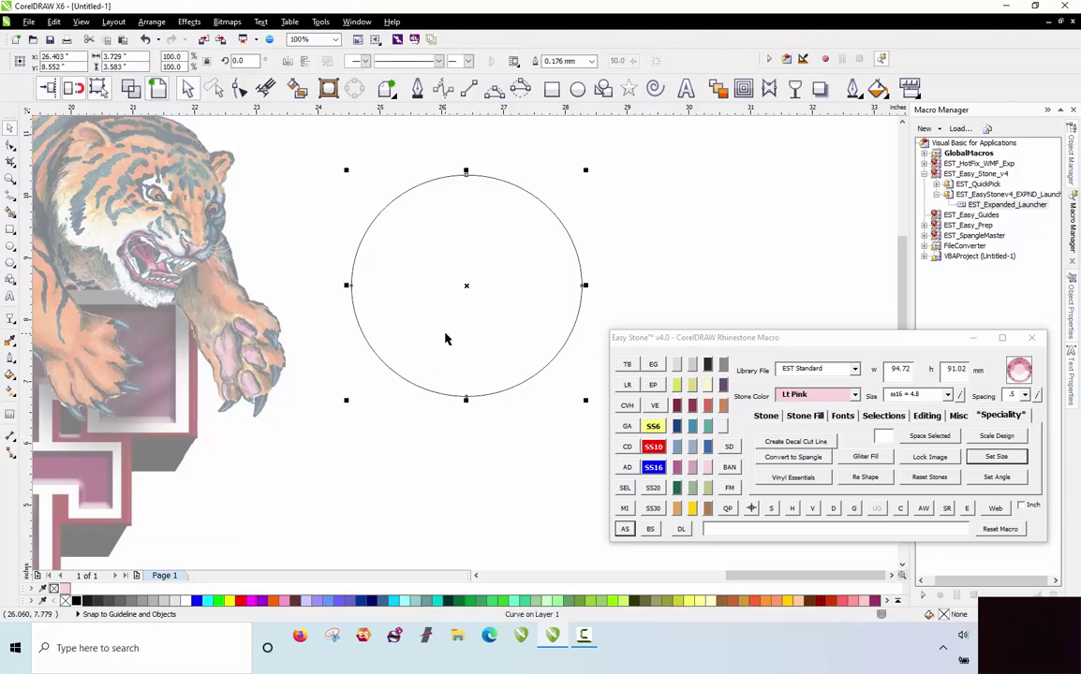
pyautogui.press('Delete')
# Place a vertical guideline down the middle of the logo's lettering at about 18.695 inches.
pyautogui.scroll(-2, 449, 253)
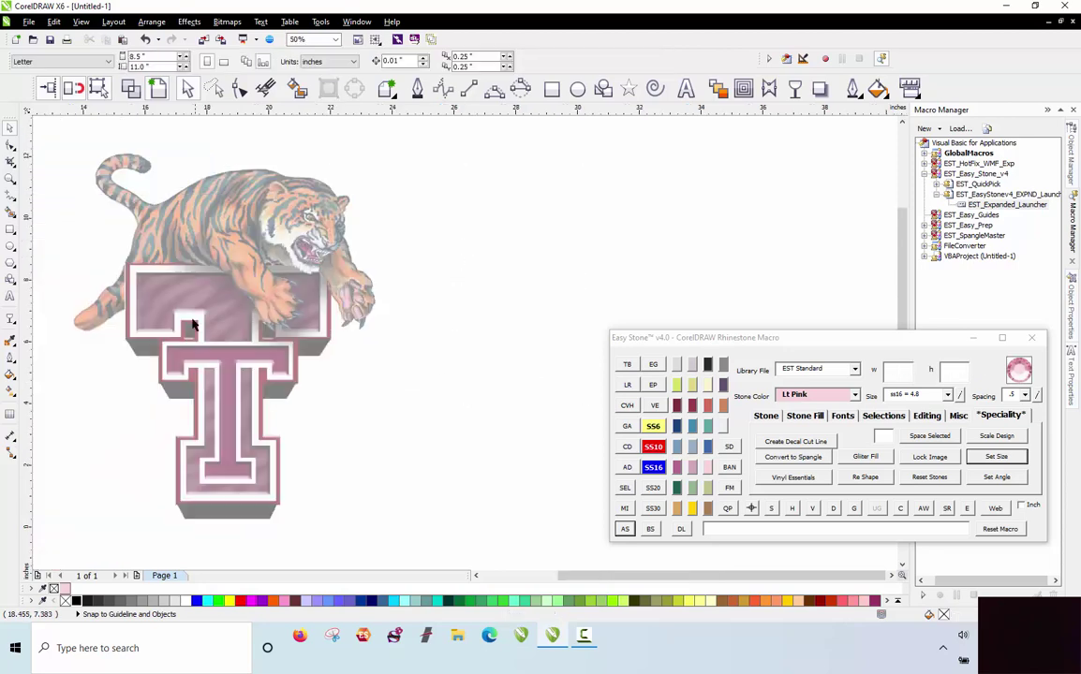
pyautogui.scroll(2, 150, 347)
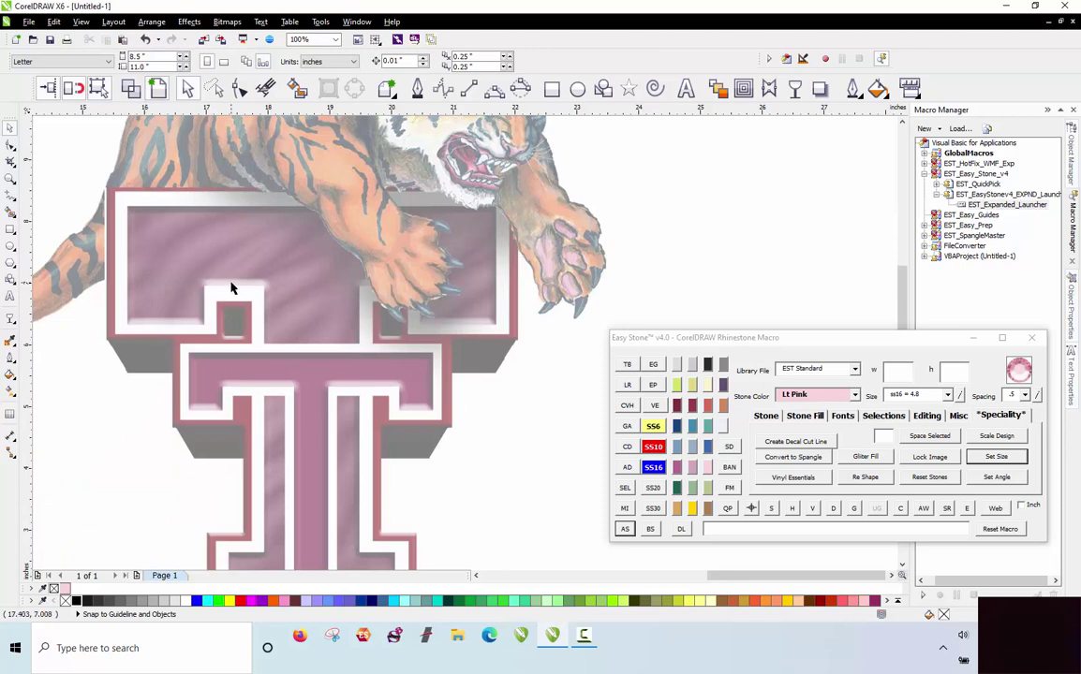
pyautogui.scroll(-2, 187, 314)
pyautogui.scroll(2, 200, 296)
pyautogui.scroll(-2, 205, 292)
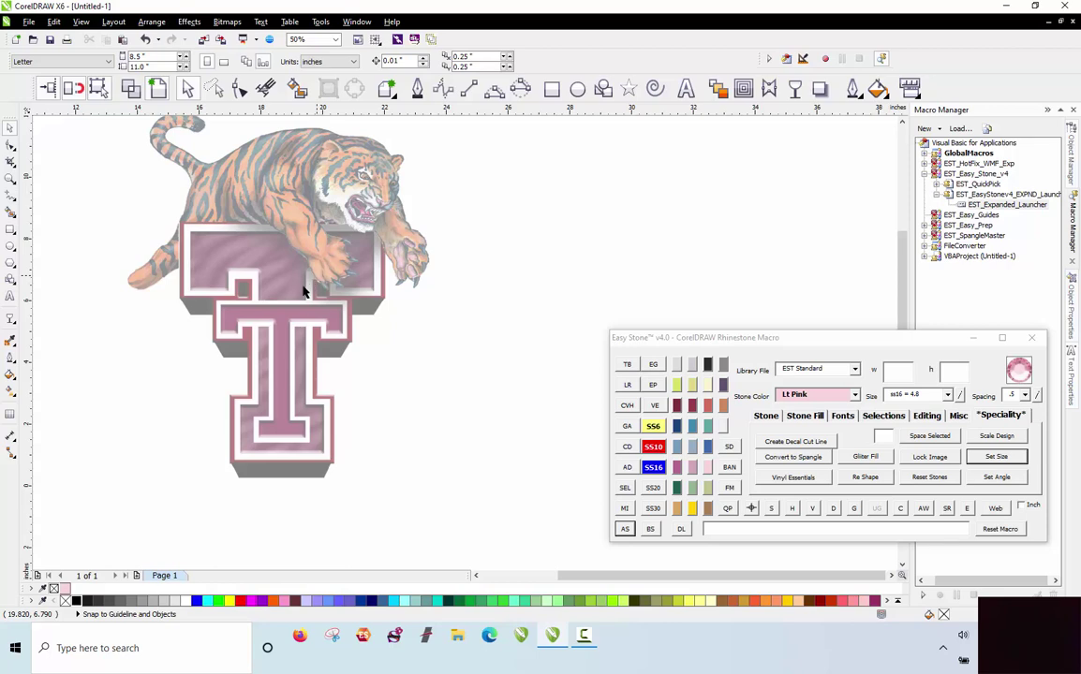
pyautogui.scroll(1, 154, 303)
pyautogui.scroll(-1, 154, 303)
pyautogui.moveTo(31, 347); pyautogui.dragTo(282, 388)
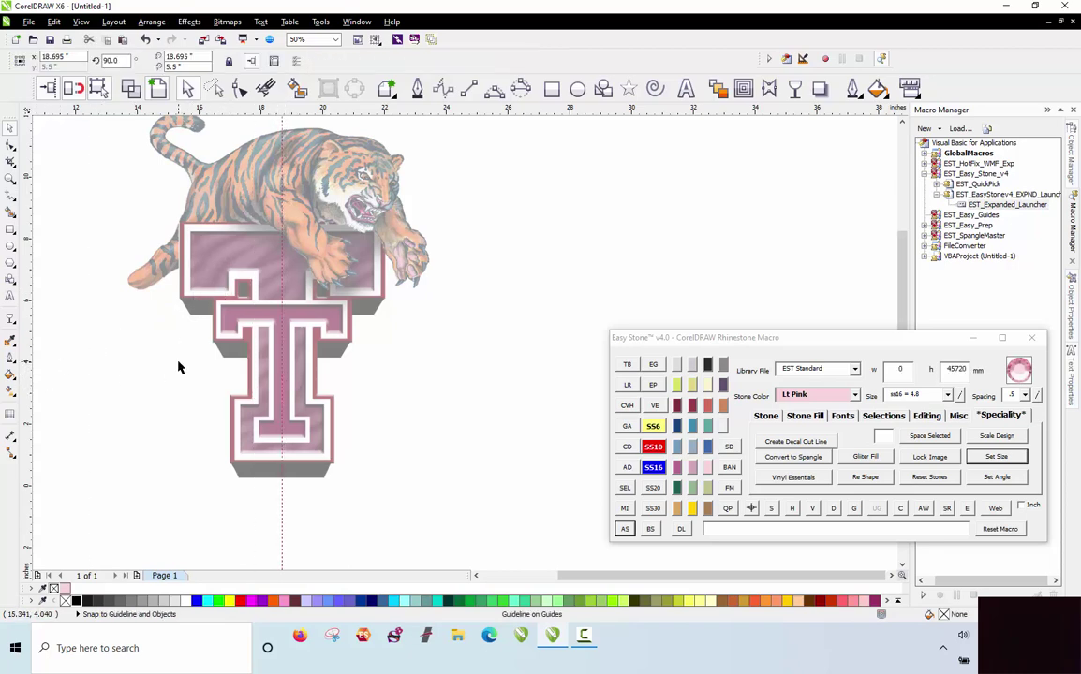
# Fine-tune the vertical guideline to about 18.713 inches so it runs along the center of the front letter's stem.
pyautogui.scroll(2, 284, 344)
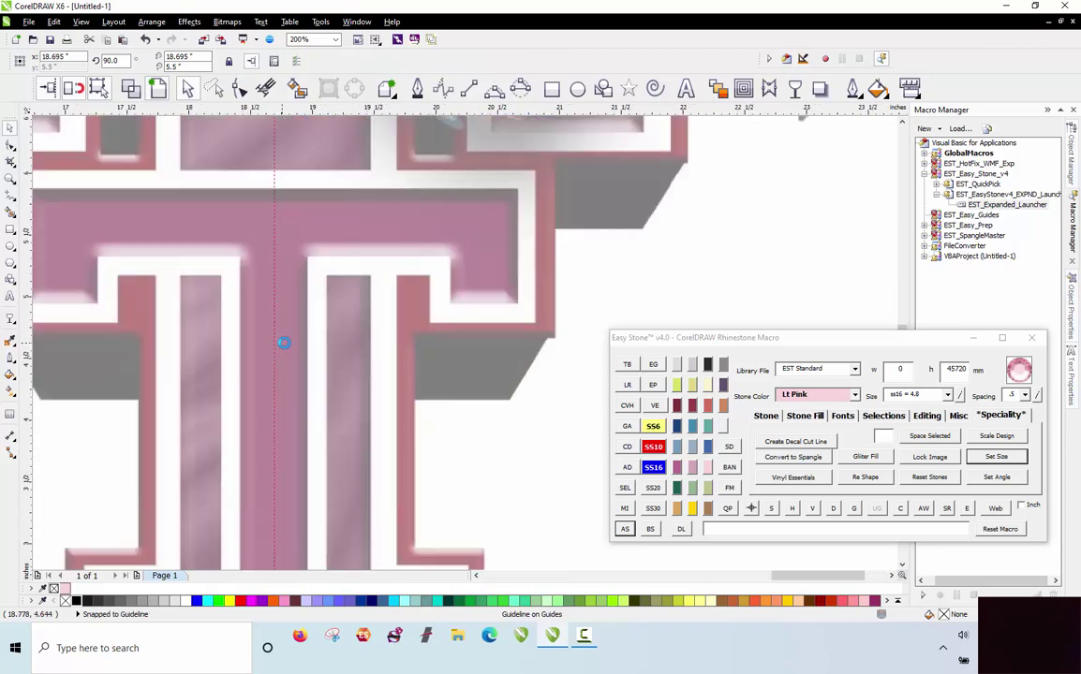
pyautogui.scroll(1, 275, 345)
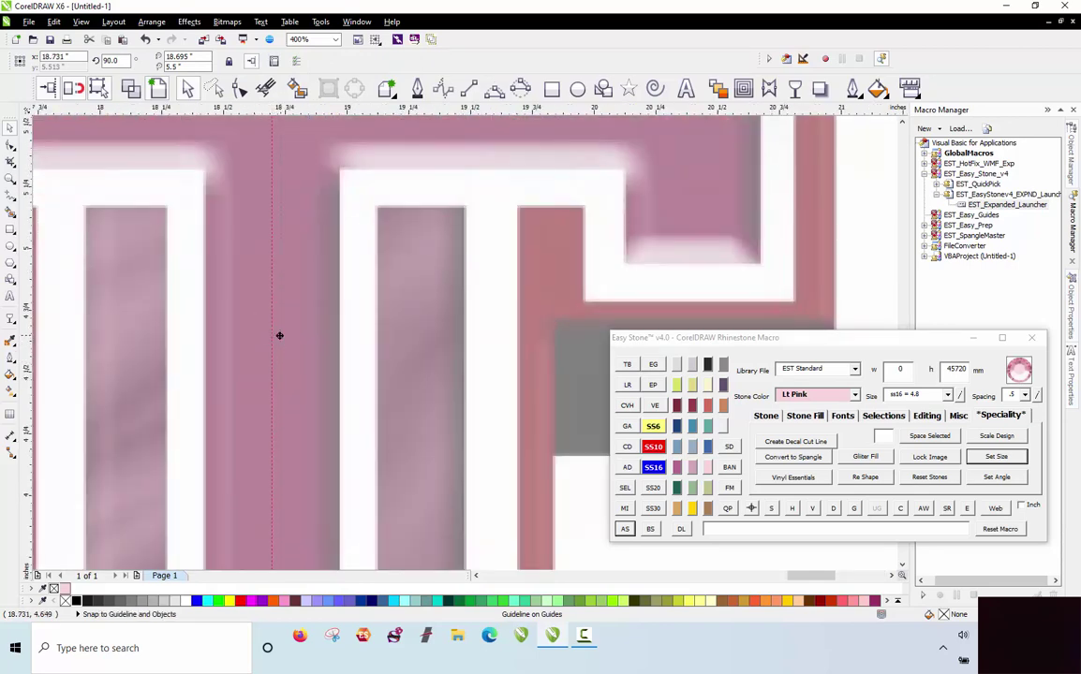
pyautogui.moveTo(277, 338)
pyautogui.mouseDown()
pyautogui.moveTo(405, 349)
pyautogui.moveTo(276, 351)
pyautogui.mouseUp()
pyautogui.scroll(-1, 280, 348)
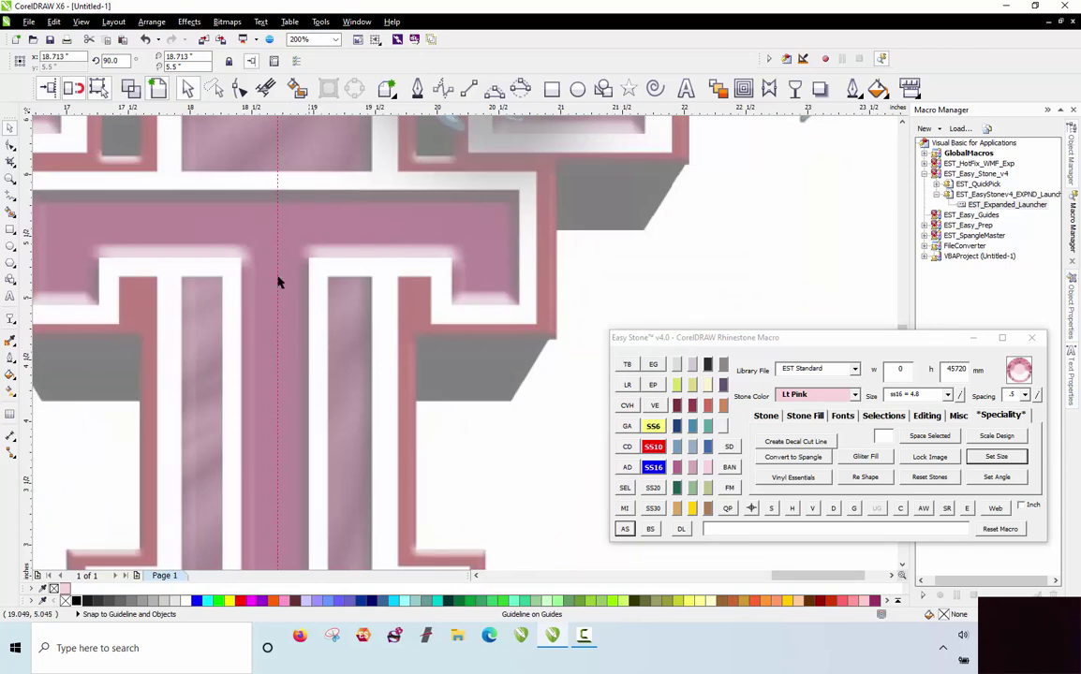
# Set the Easy Stone stone color to Lt Siam and the stone size to ss10.
pyautogui.scroll(-2, 277, 338)
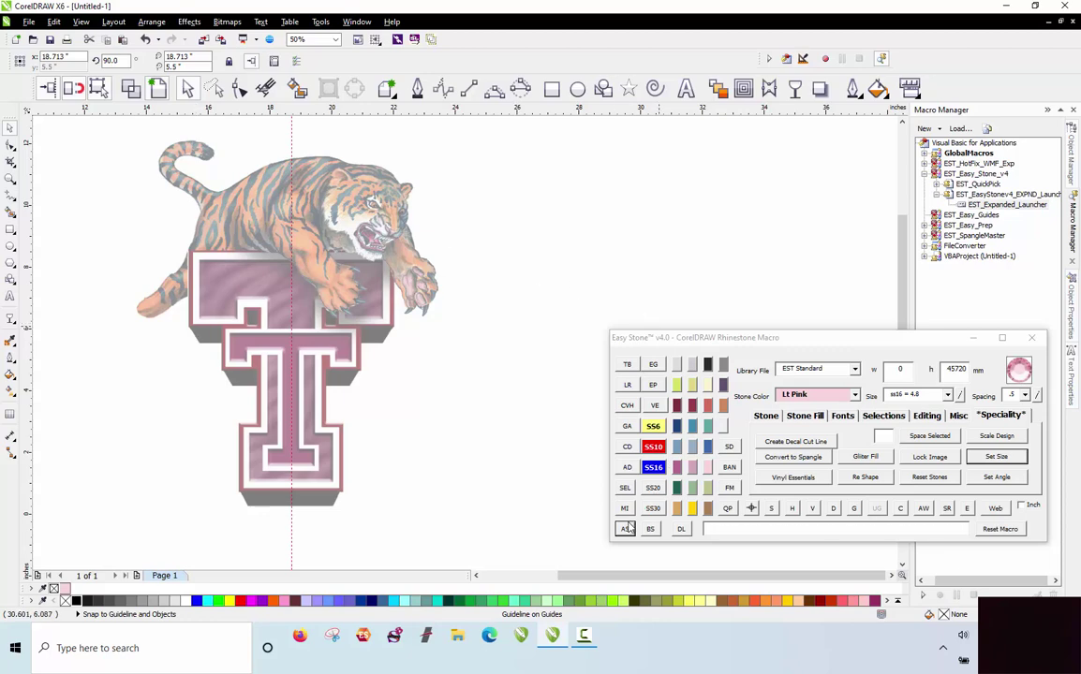
pyautogui.click(691, 404)
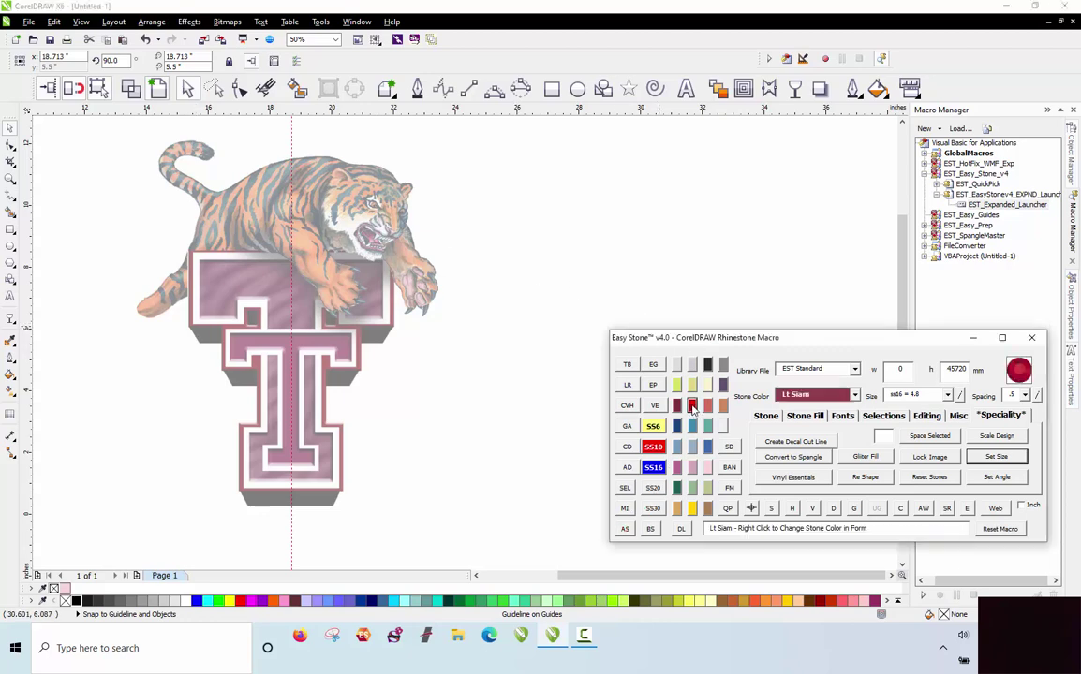
pyautogui.click(653, 447)
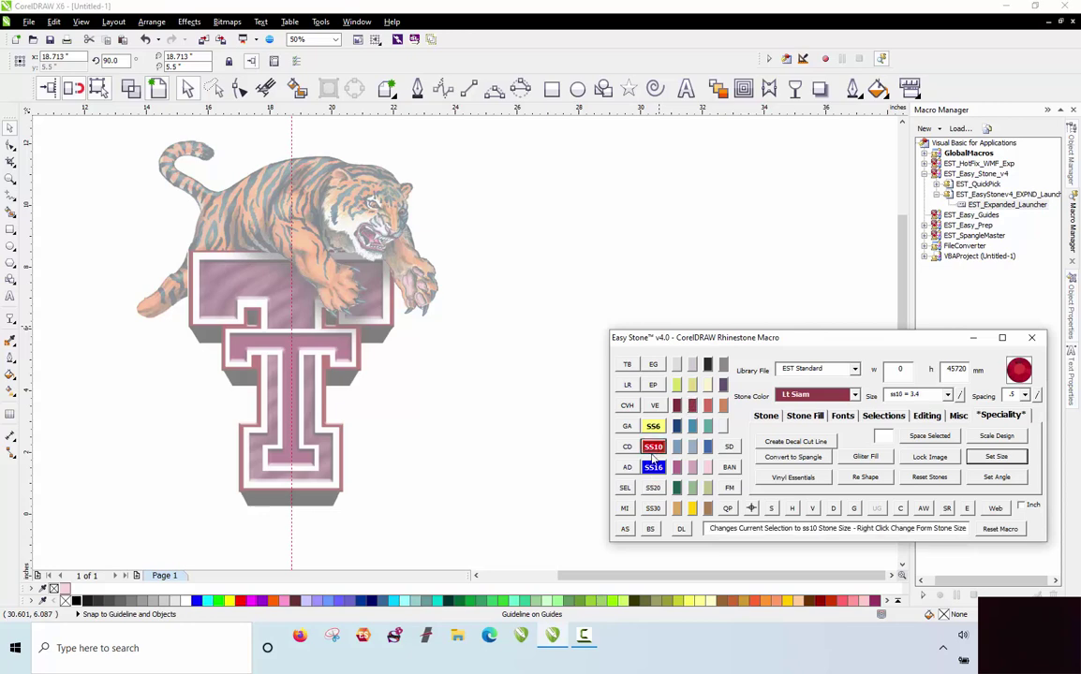
# Drop a single Lt Siam ss10 stone on the large back letter's upper bar, left of the guideline.
pyautogui.click(629, 532)
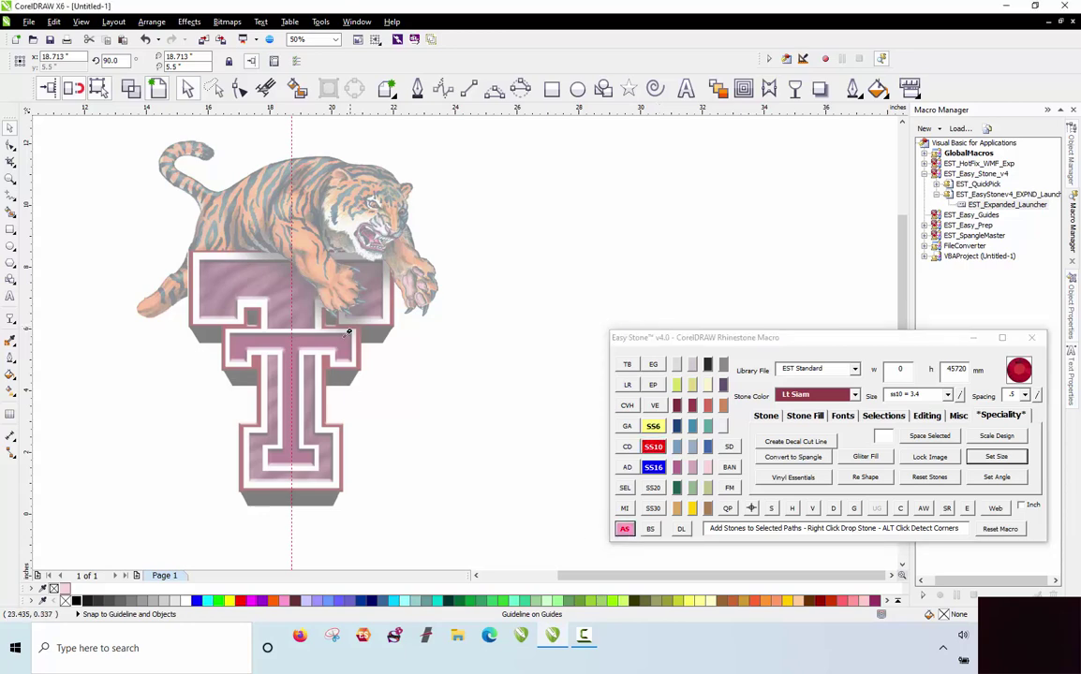
pyautogui.rightClick(266, 266)
pyautogui.scroll(4, 262, 269)
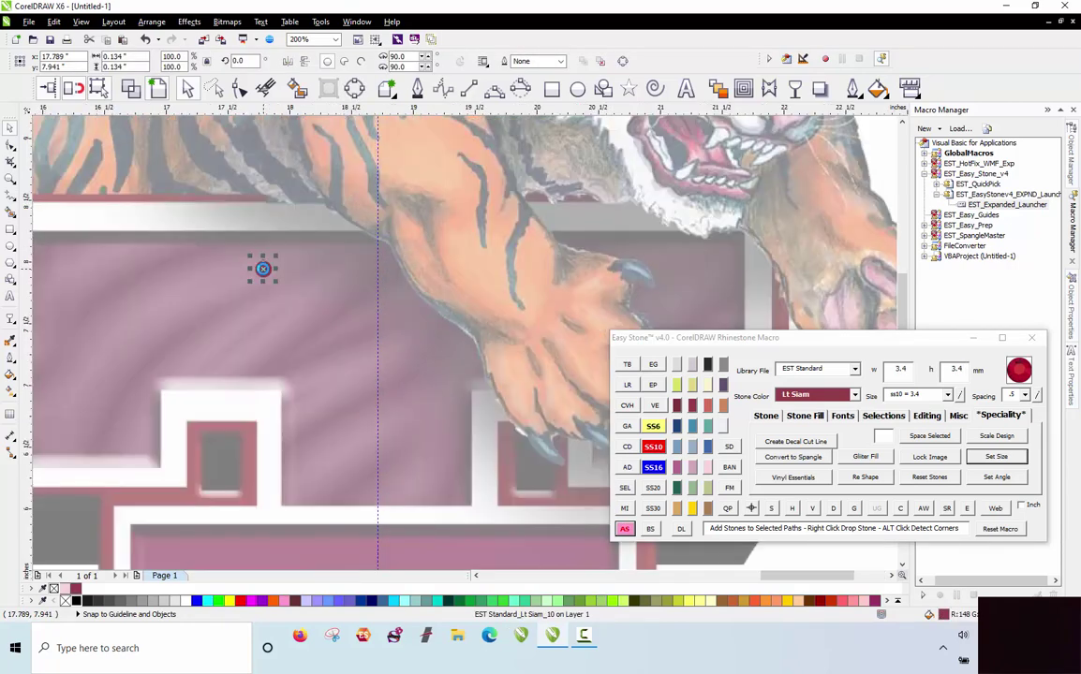
pyautogui.scroll(2, 265, 272)
pyautogui.scroll(-4, 331, 313)
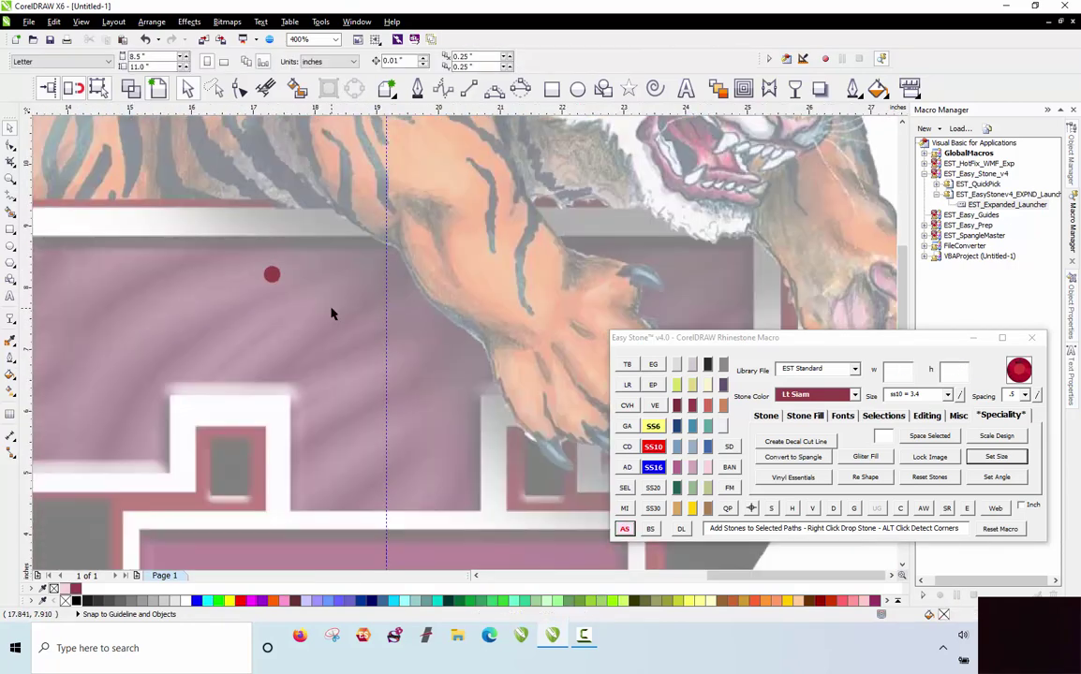
pyautogui.scroll(2, 293, 281)
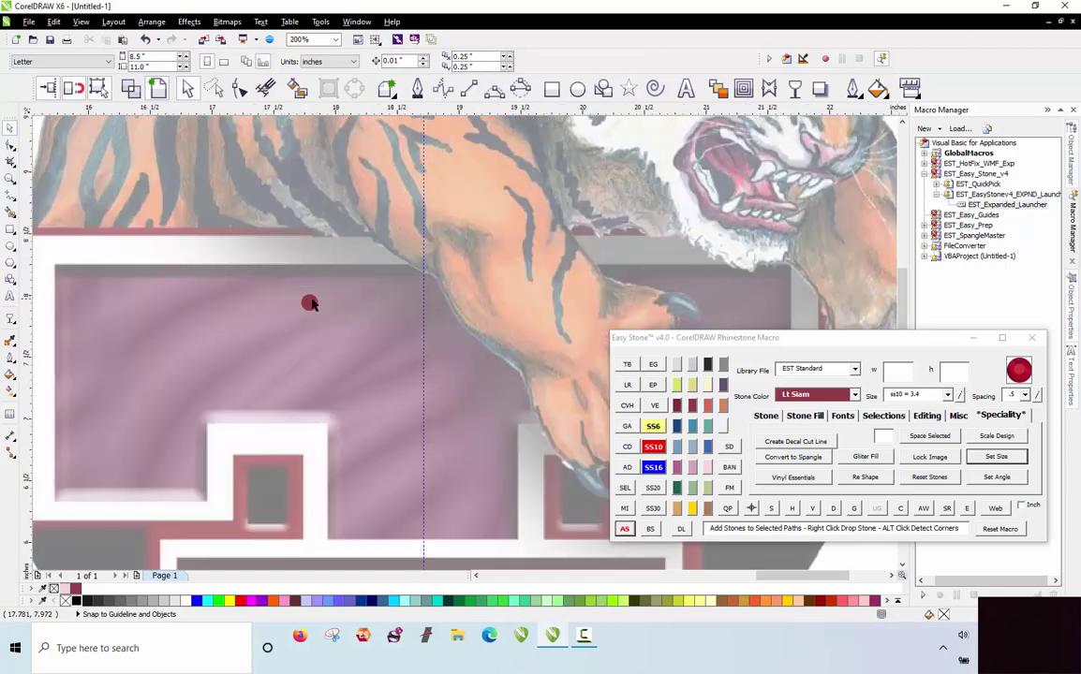
# Recolor the Lt Siam stone to Black Diamond and snap it onto the vertical guideline in the back letter's upper border.
pyautogui.click(309, 302)
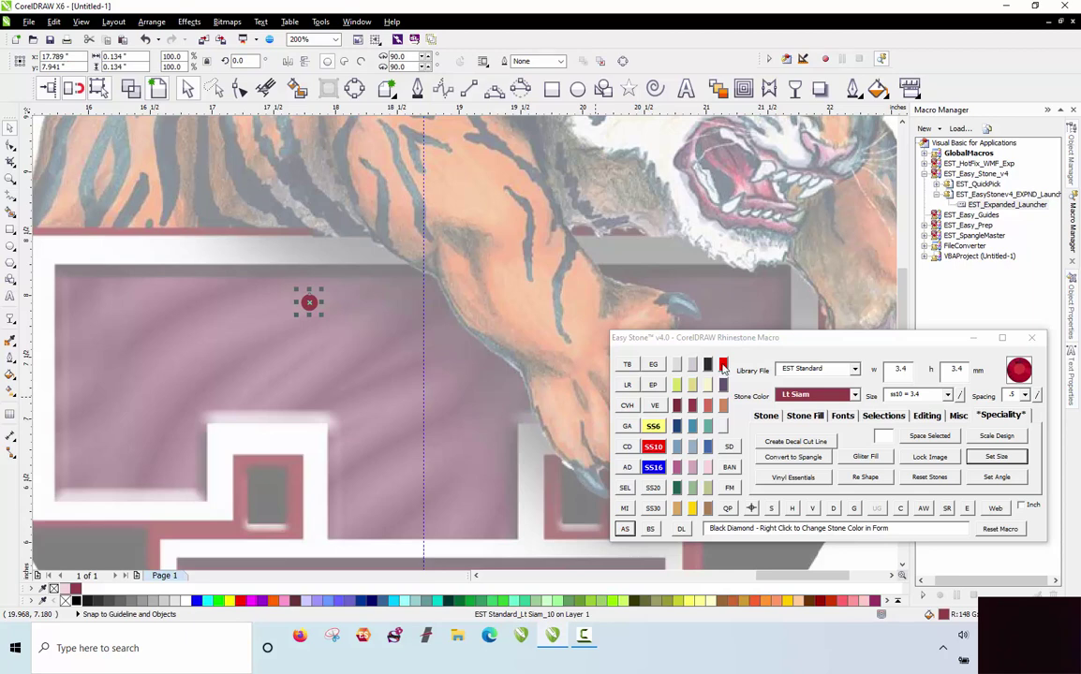
pyautogui.click(723, 368)
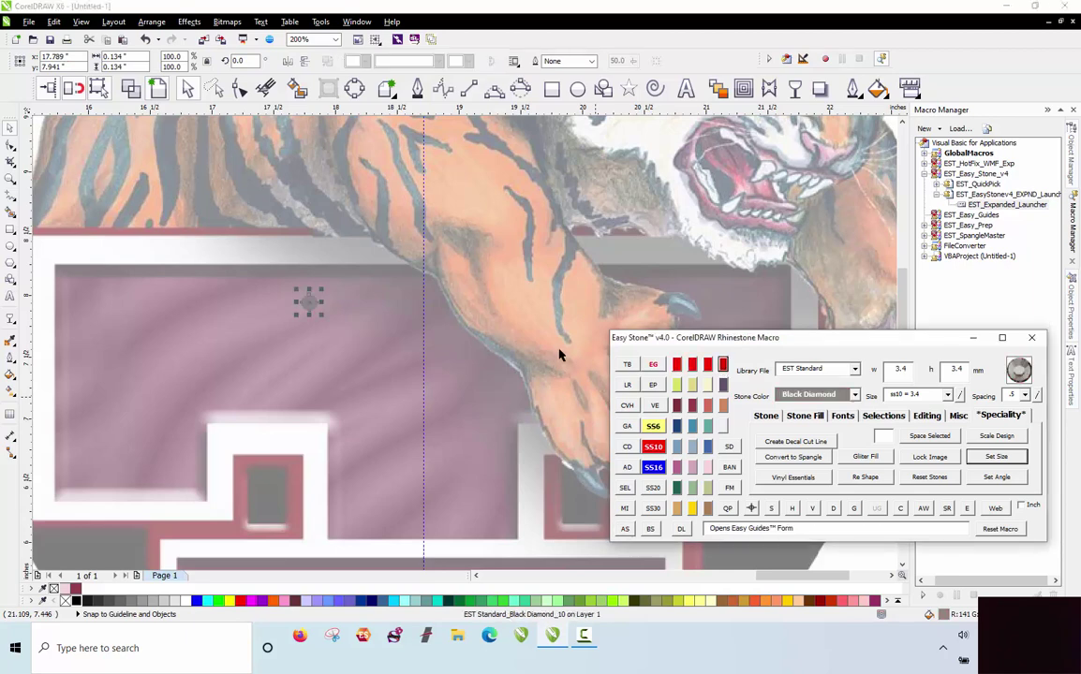
pyautogui.click(309, 301)
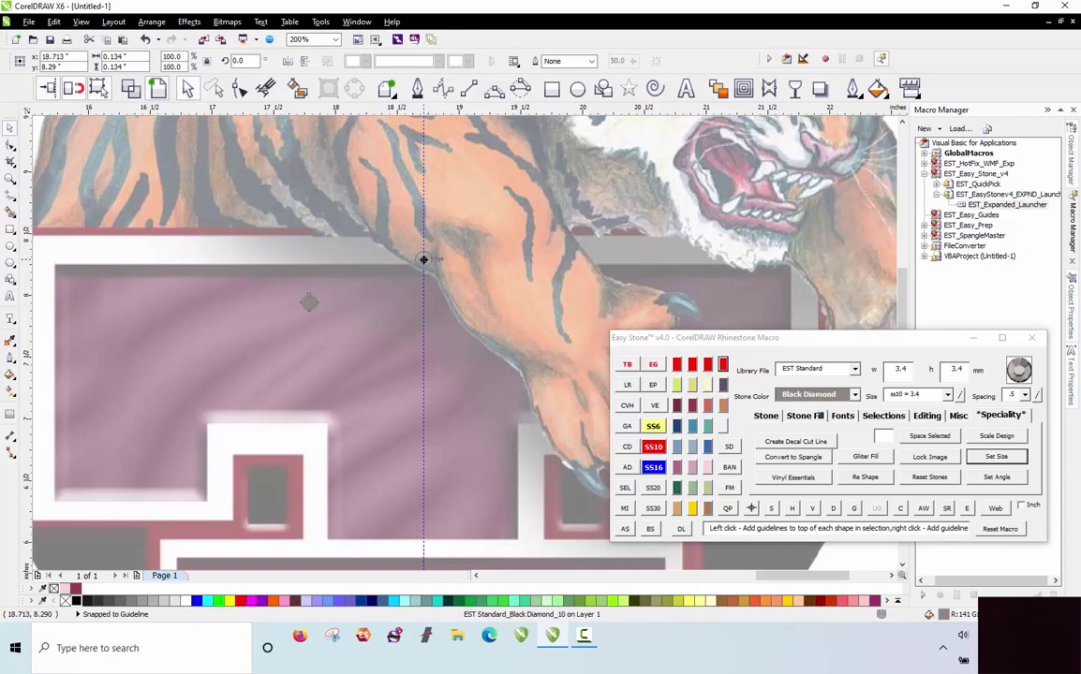
pyautogui.scroll(2, 422, 259)
pyautogui.scroll(-1, 415, 355)
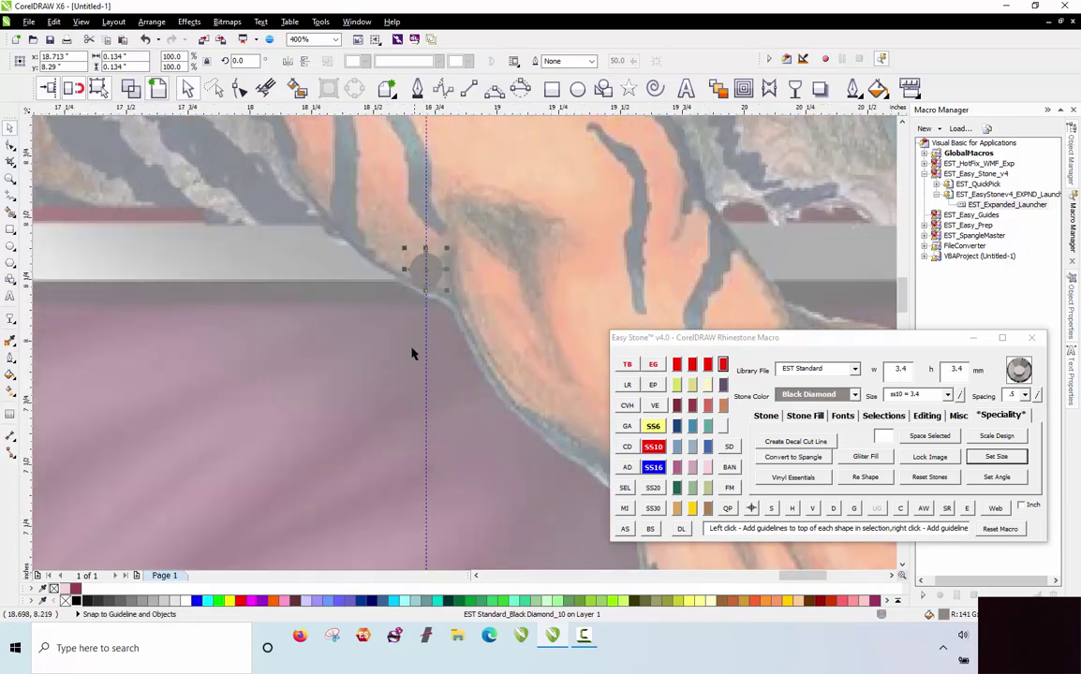
pyautogui.scroll(-1, 412, 356)
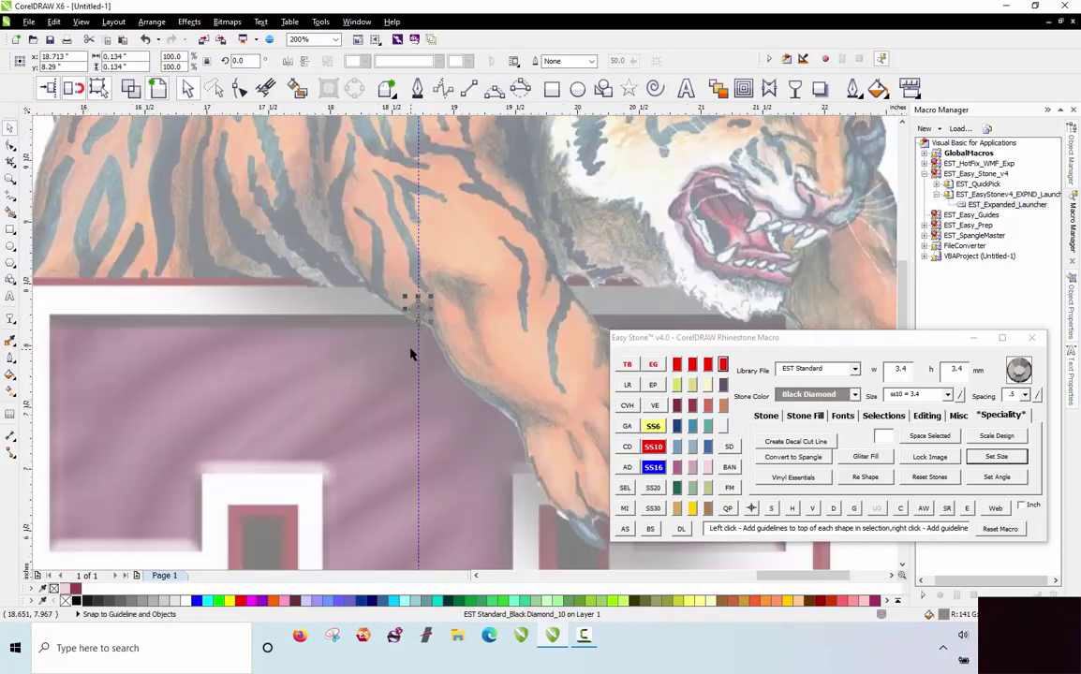
# Use the Stone Fill offset of 3.9 mm to copy the stone upward, making a two-stone column on the guideline.
pyautogui.click(804, 416)
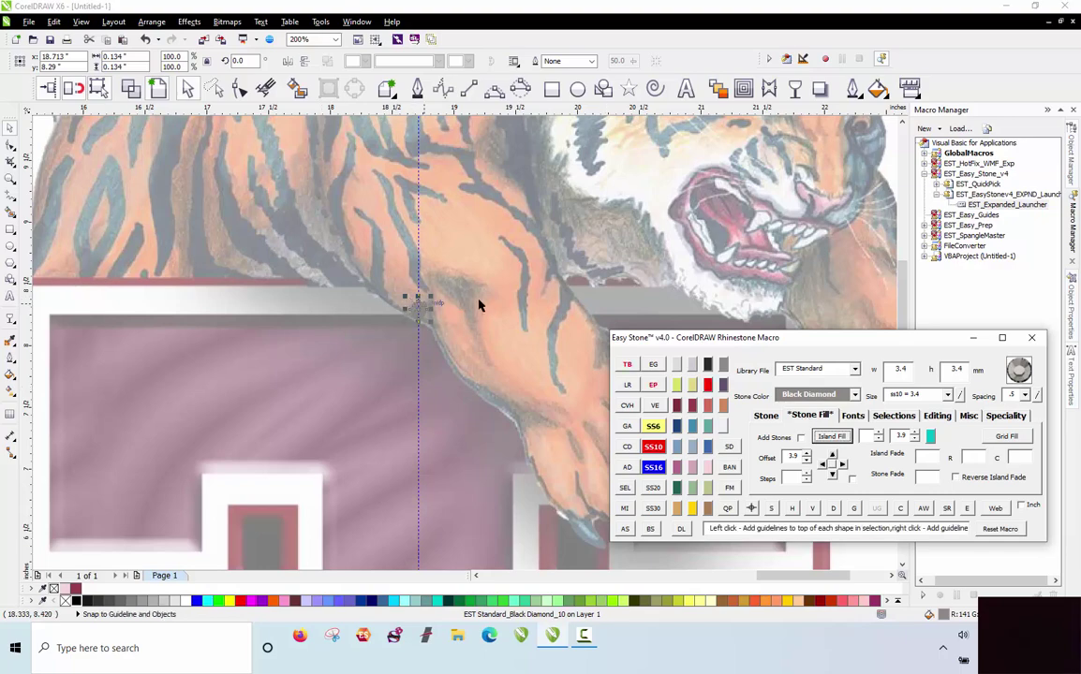
pyautogui.scroll(-1, 479, 302)
pyautogui.scroll(1, 339, 312)
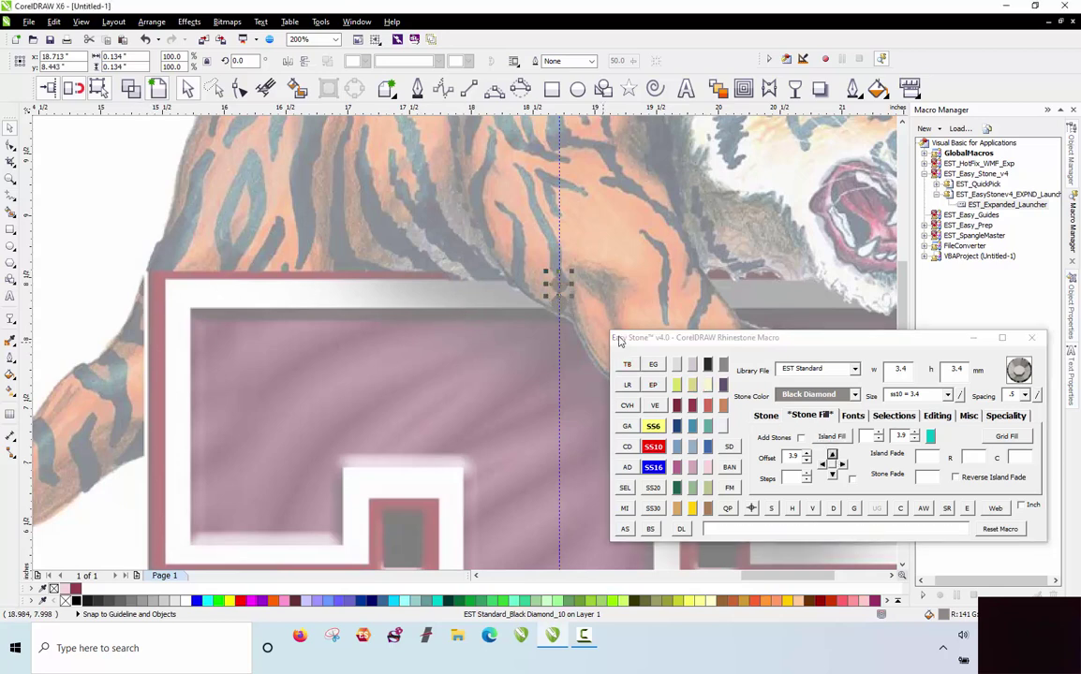
pyautogui.moveTo(558, 292); pyautogui.dragTo(558, 281)
pyautogui.press('Escape')
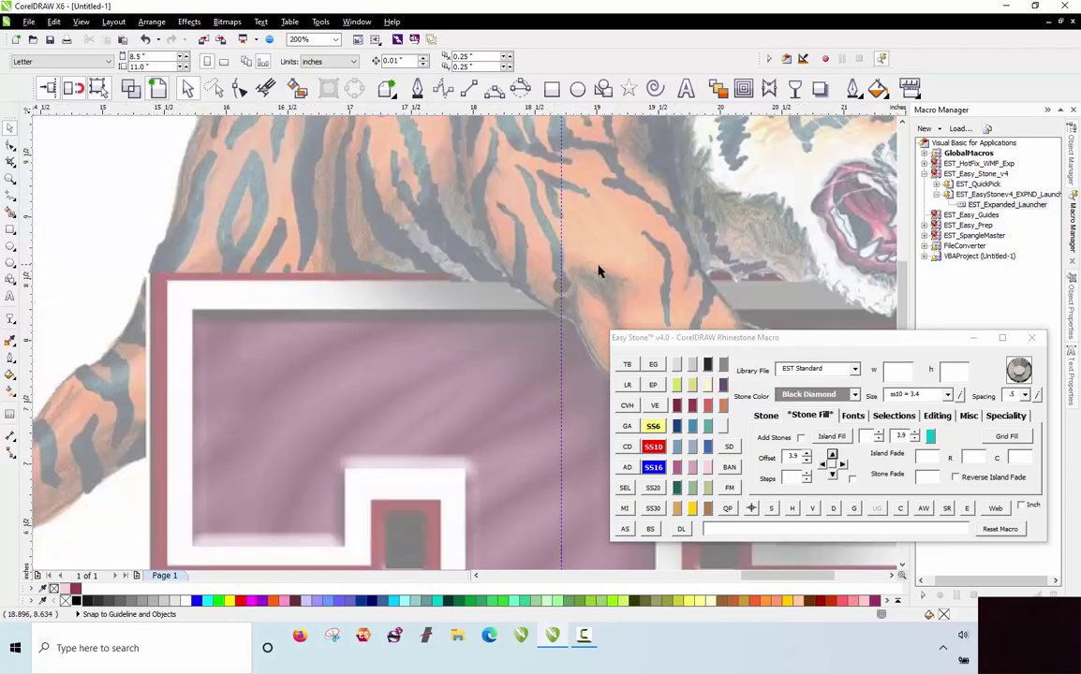
# Repeat the two-stone column leftward at 3.9 mm offsets to build a block of five columns along the upper border.
pyautogui.moveTo(598, 271); pyautogui.dragTo(522, 348)
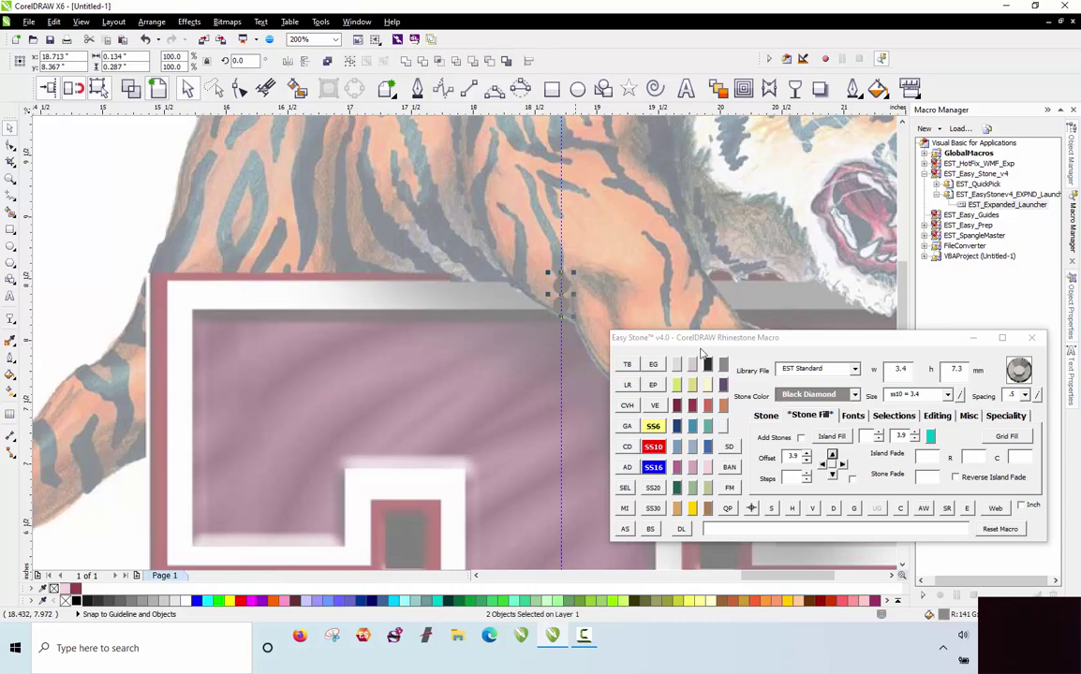
pyautogui.click(822, 465)
pyautogui.click(821, 464)
pyautogui.click(821, 464)
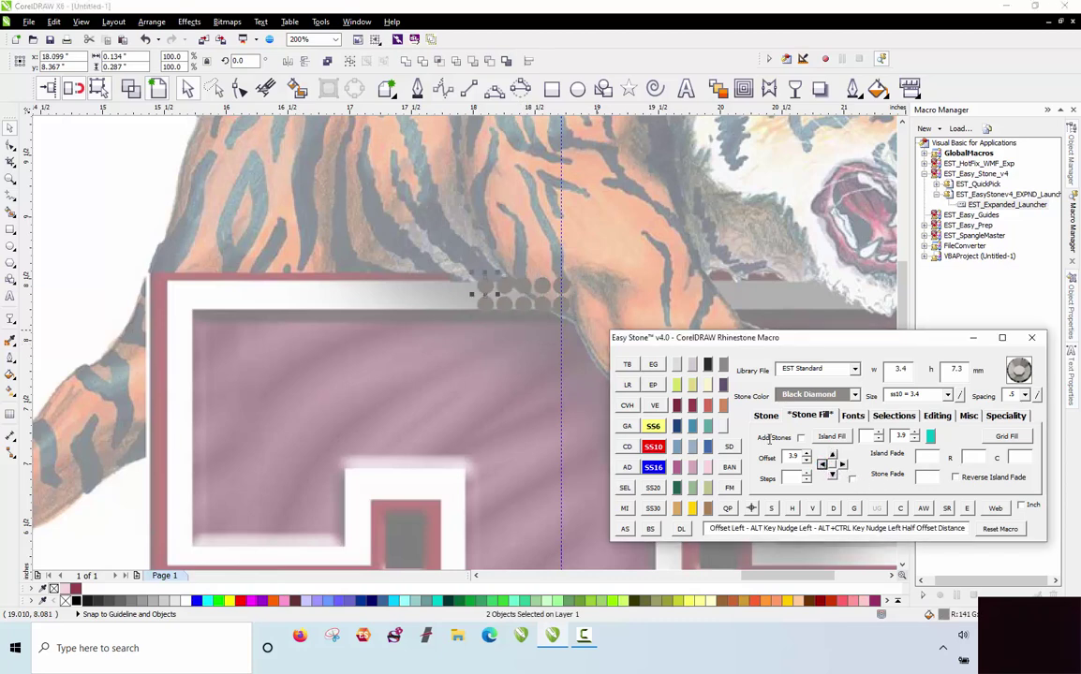
# Repeat the ten-stone block leftward along the upper border until the double row extends past the letter's left edge.
pyautogui.moveTo(453, 266); pyautogui.dragTo(605, 340)
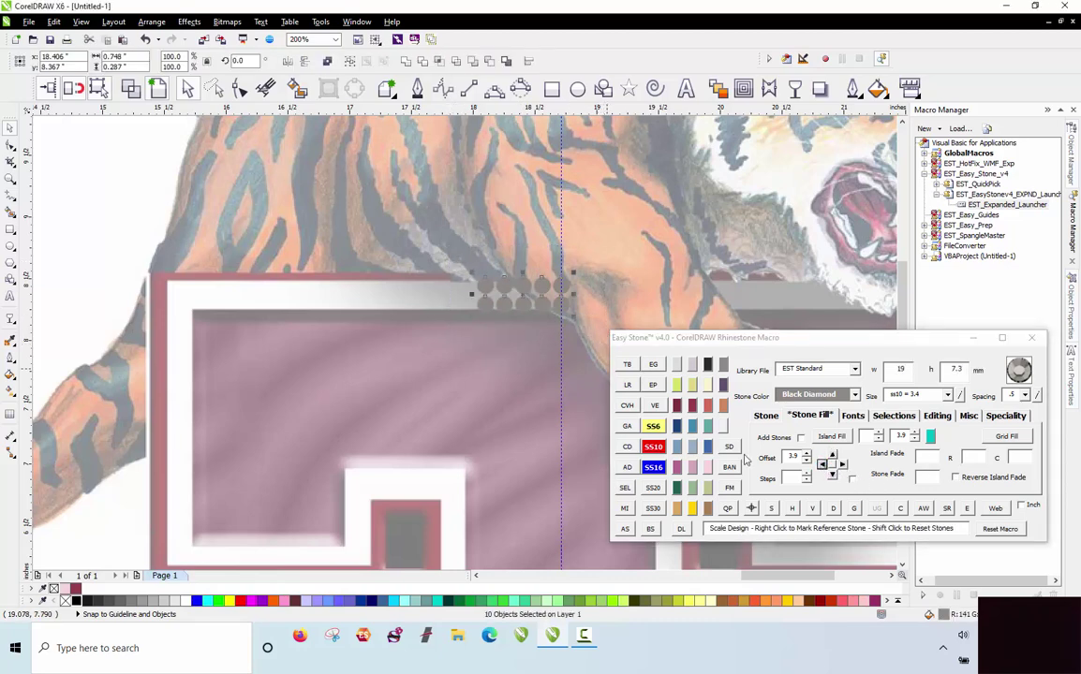
pyautogui.click(822, 465)
pyautogui.click(822, 464)
pyautogui.click(821, 465)
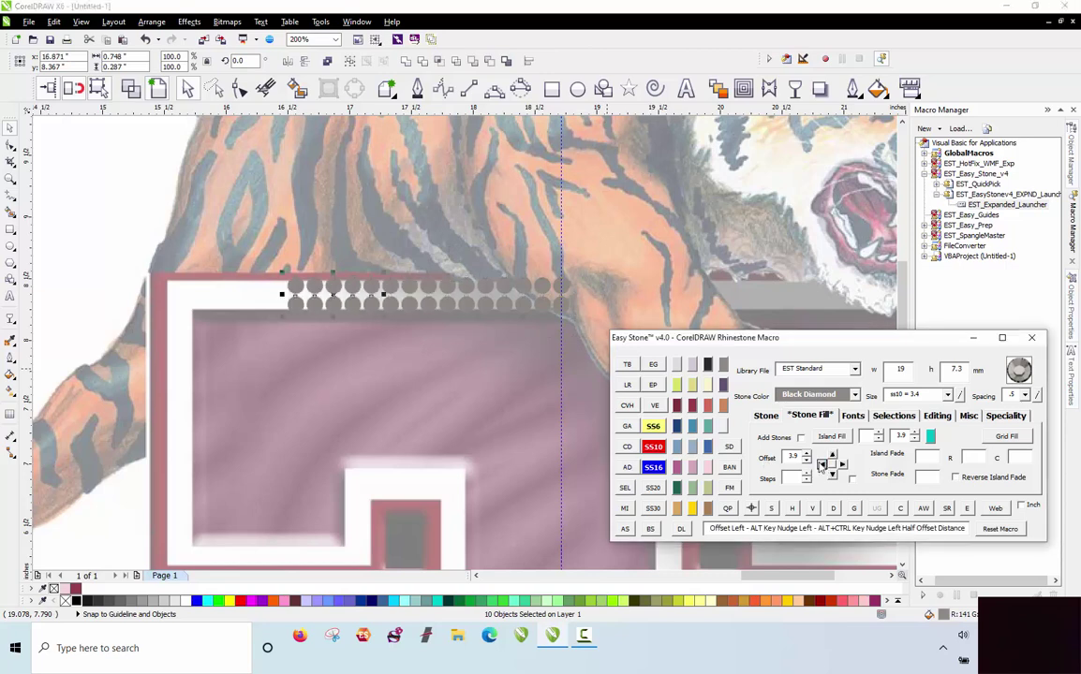
pyautogui.click(822, 465)
pyautogui.click(296, 240)
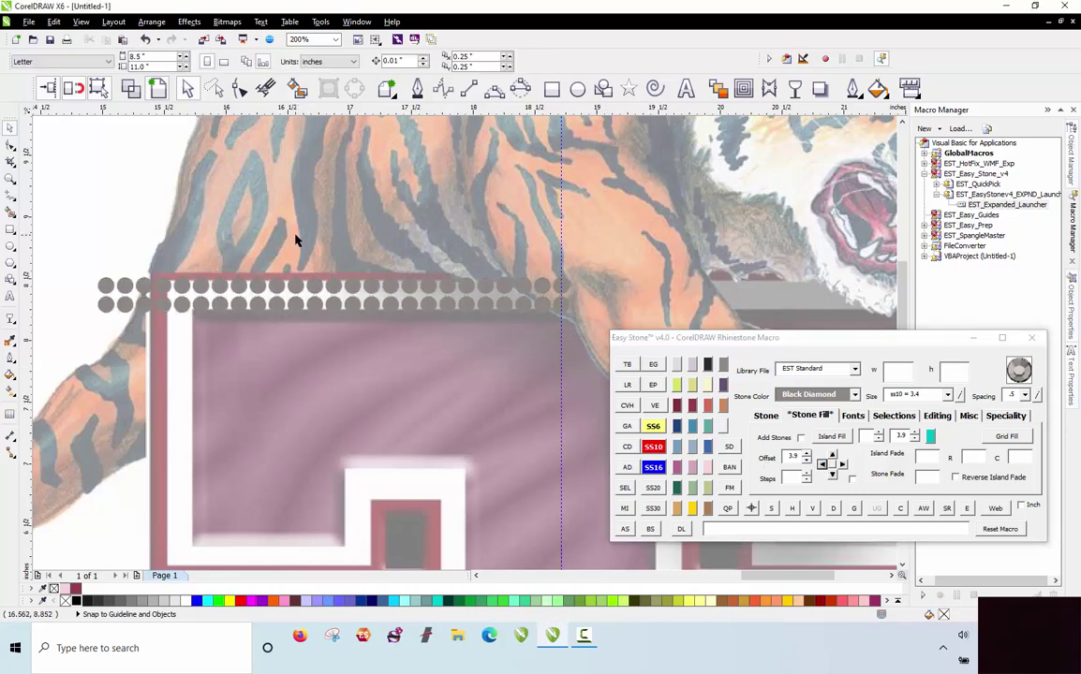
# Delete the six stones of the double row that overhang the letter's upper-left corner.
pyautogui.scroll(-2, 282, 171)
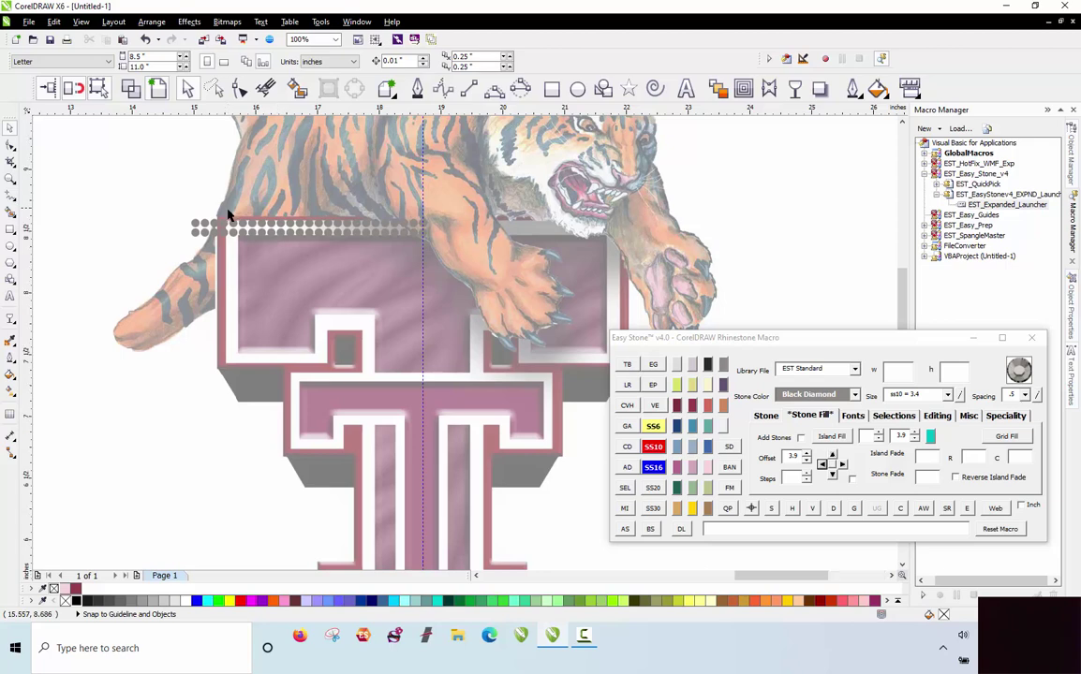
pyautogui.scroll(2, 227, 218)
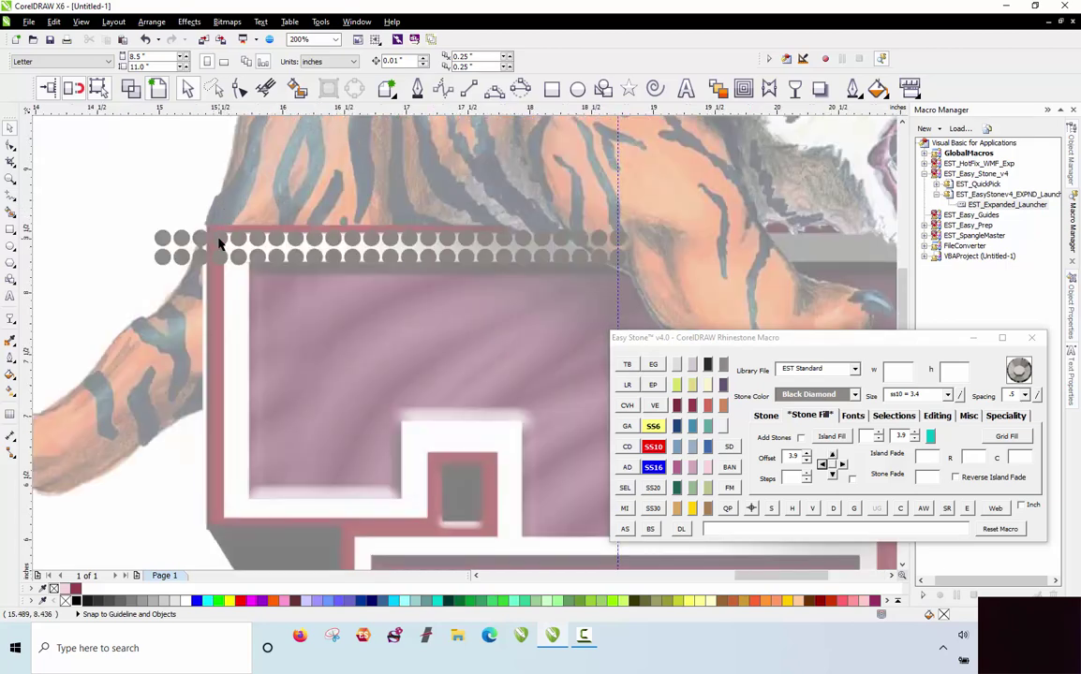
pyautogui.scroll(2, 221, 242)
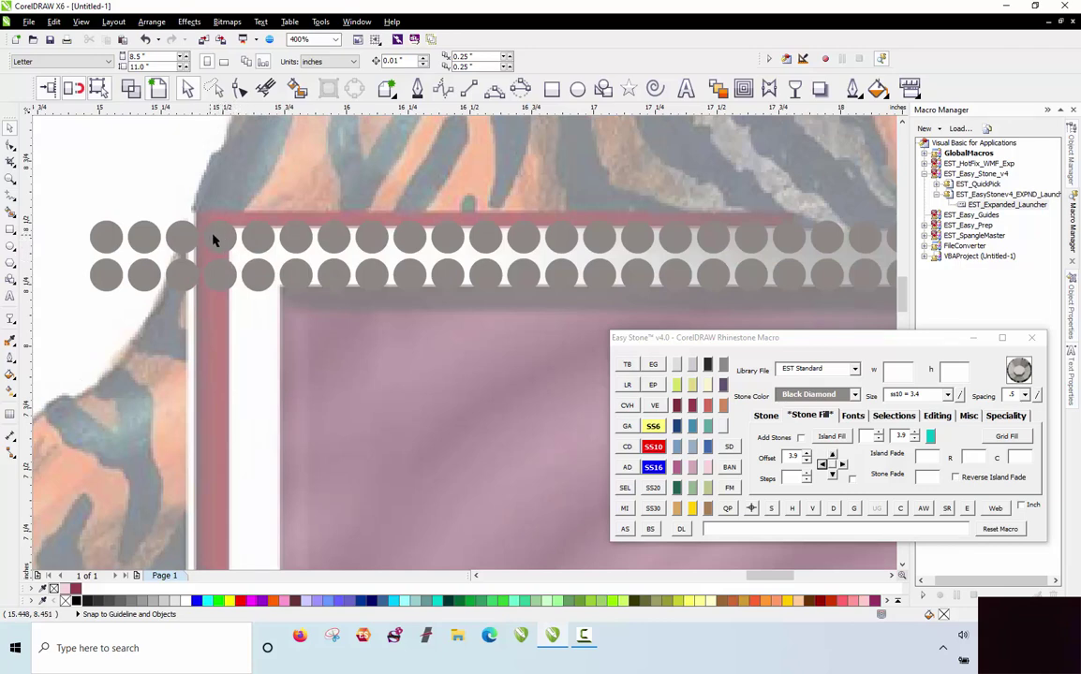
pyautogui.click(217, 240)
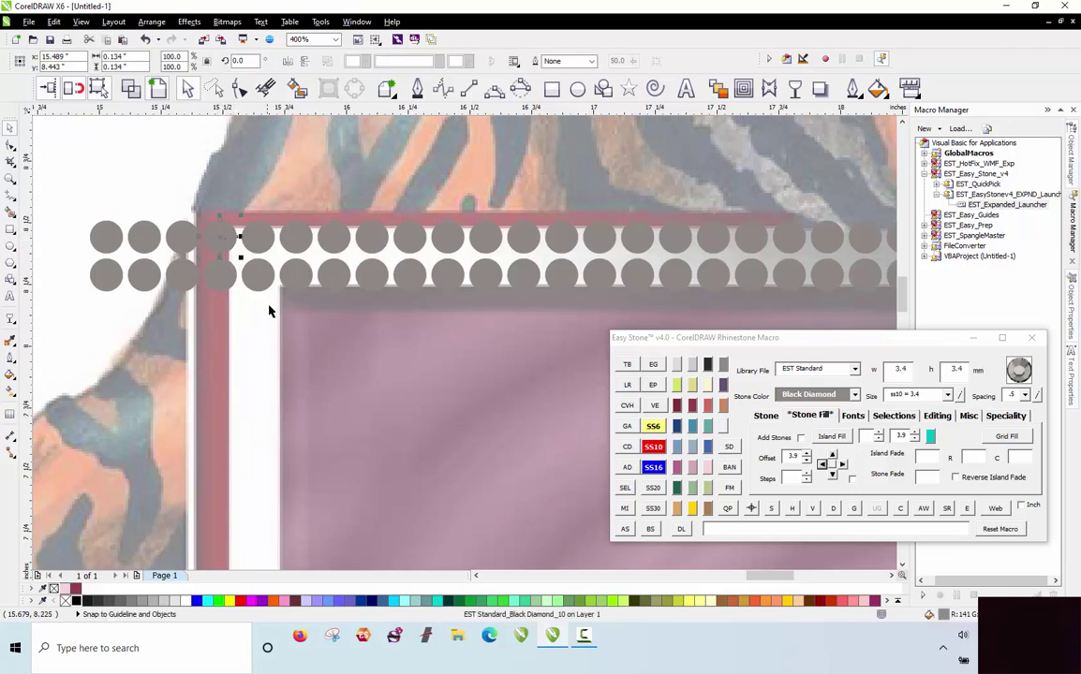
pyautogui.click(262, 341)
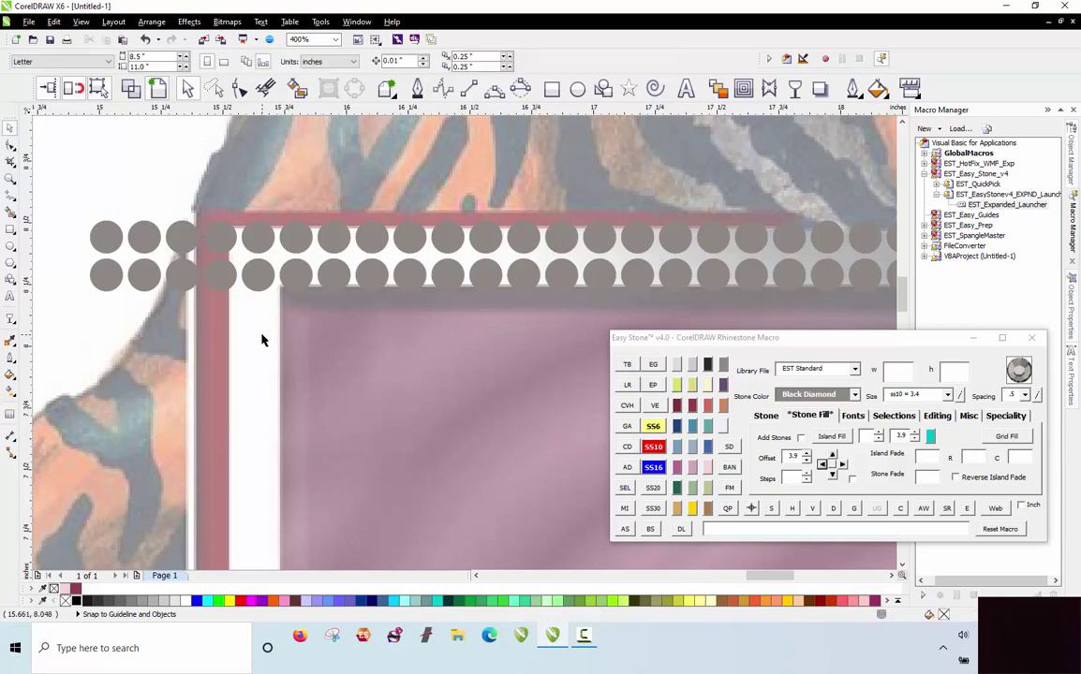
pyautogui.moveTo(71, 204); pyautogui.dragTo(208, 325)
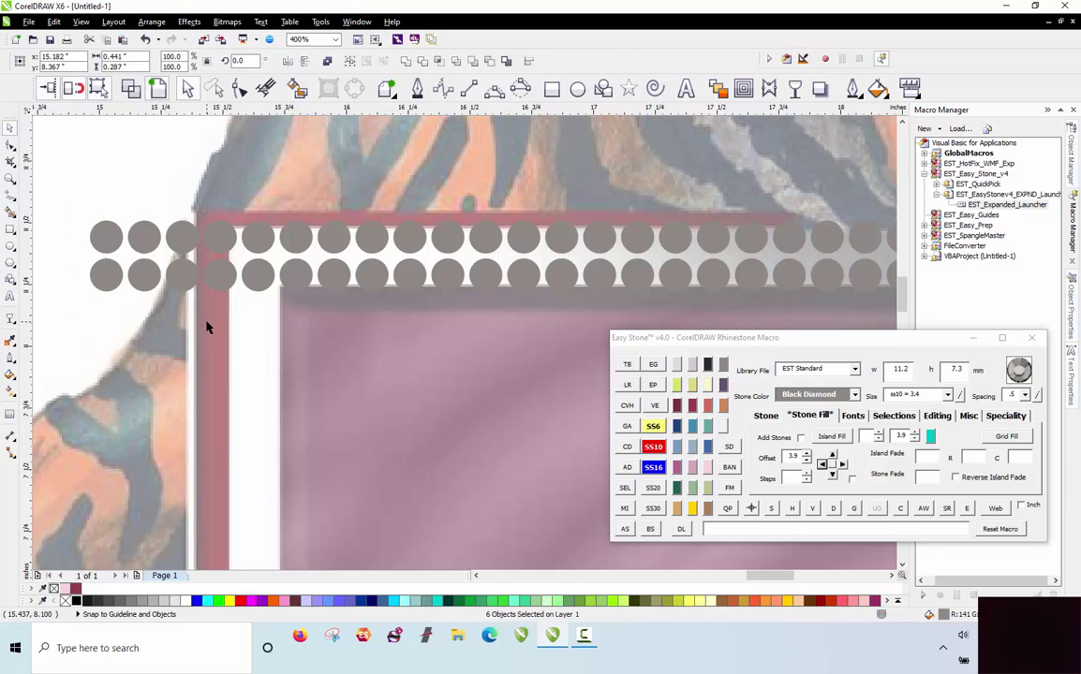
pyautogui.press('Delete')
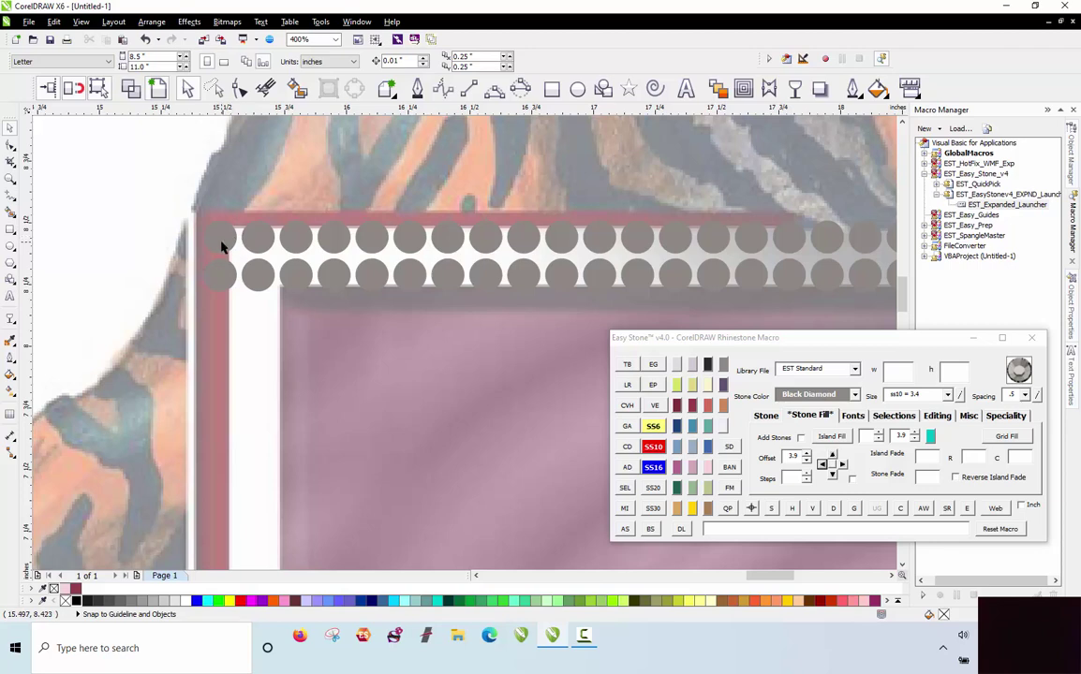
pyautogui.scroll(-1, 223, 246)
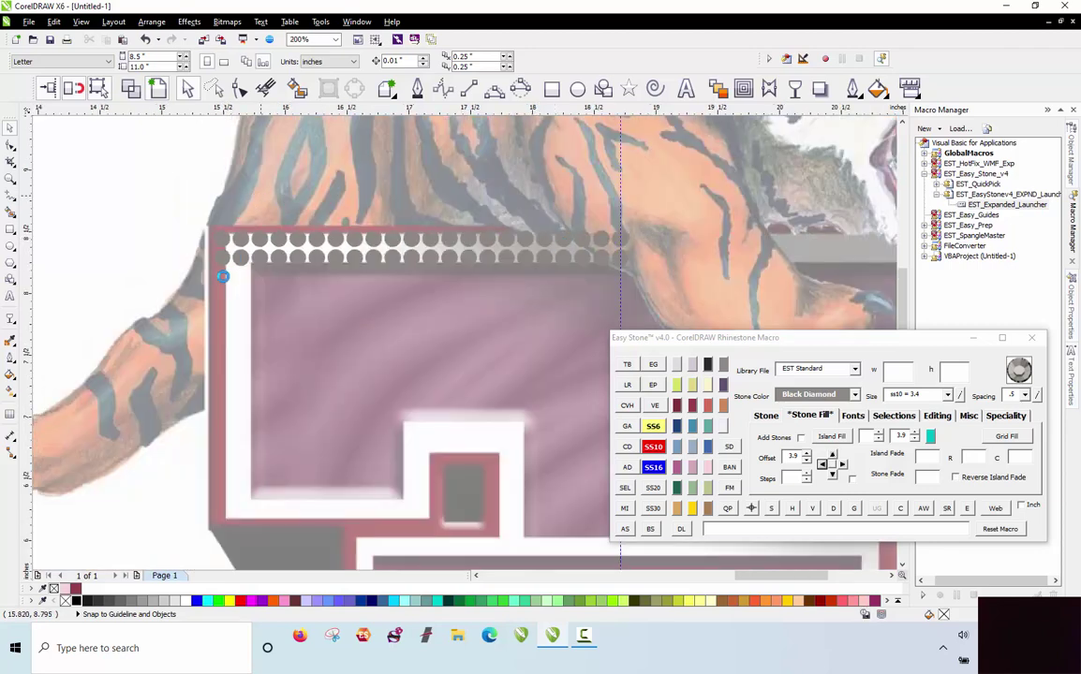
pyautogui.scroll(1, 206, 243)
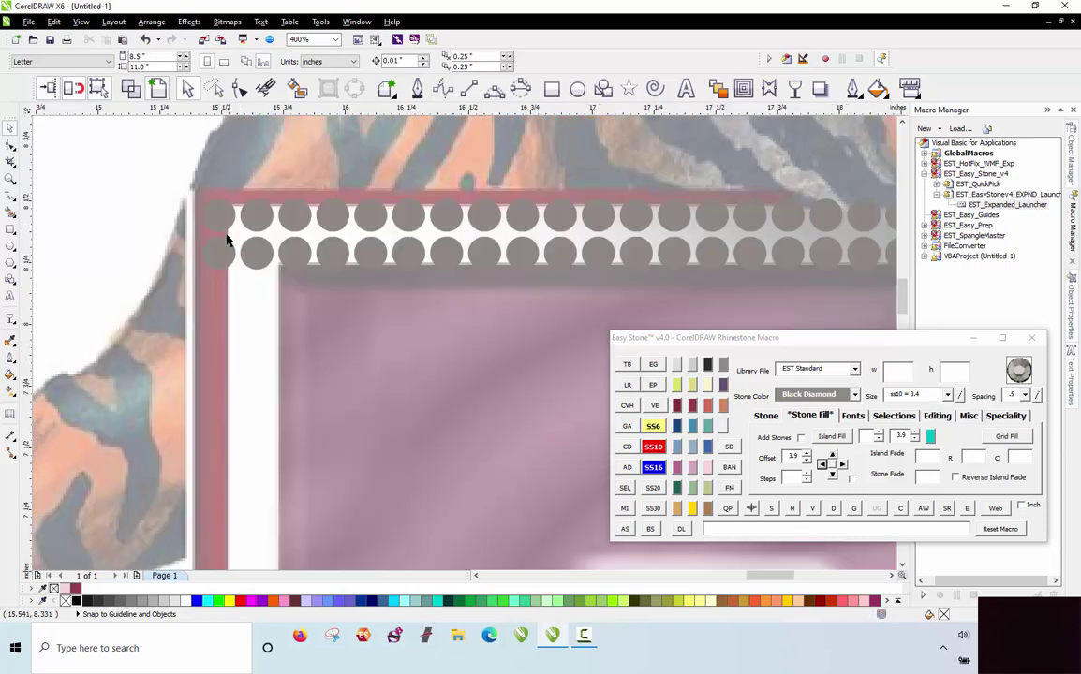
pyautogui.click(223, 221)
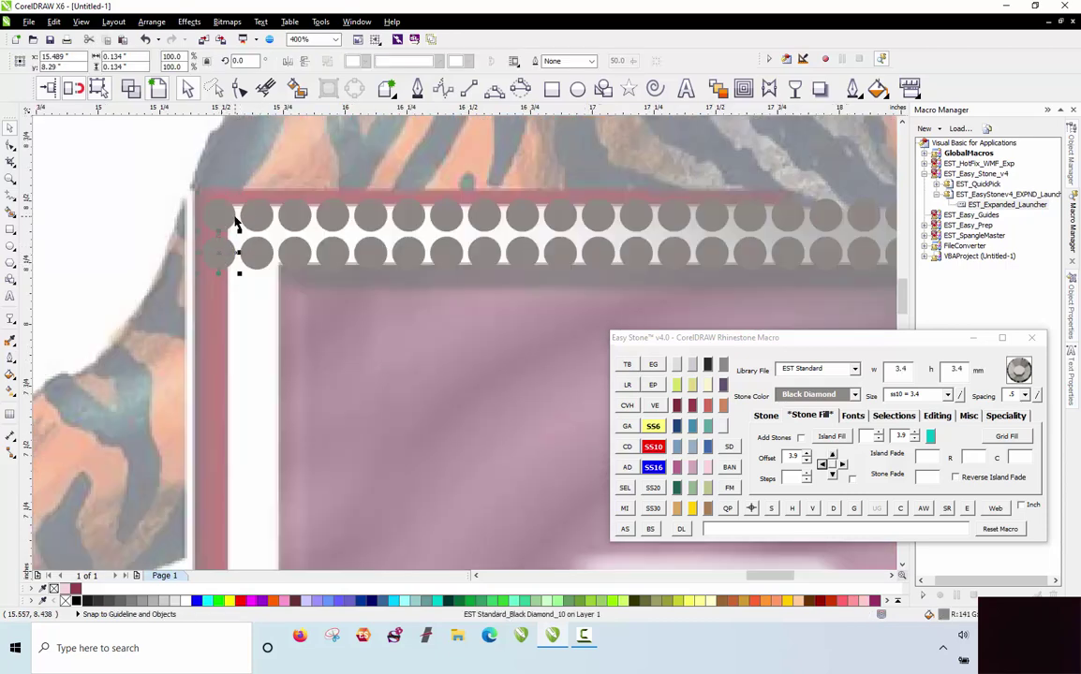
pyautogui.scroll(-1, 225, 229)
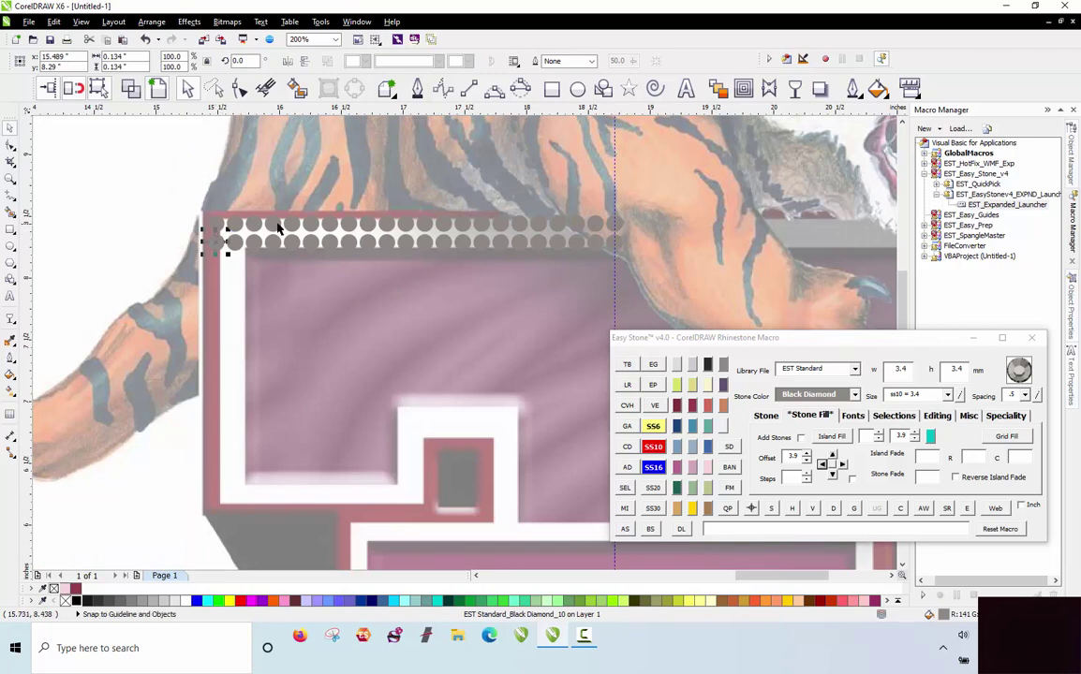
pyautogui.click(472, 196)
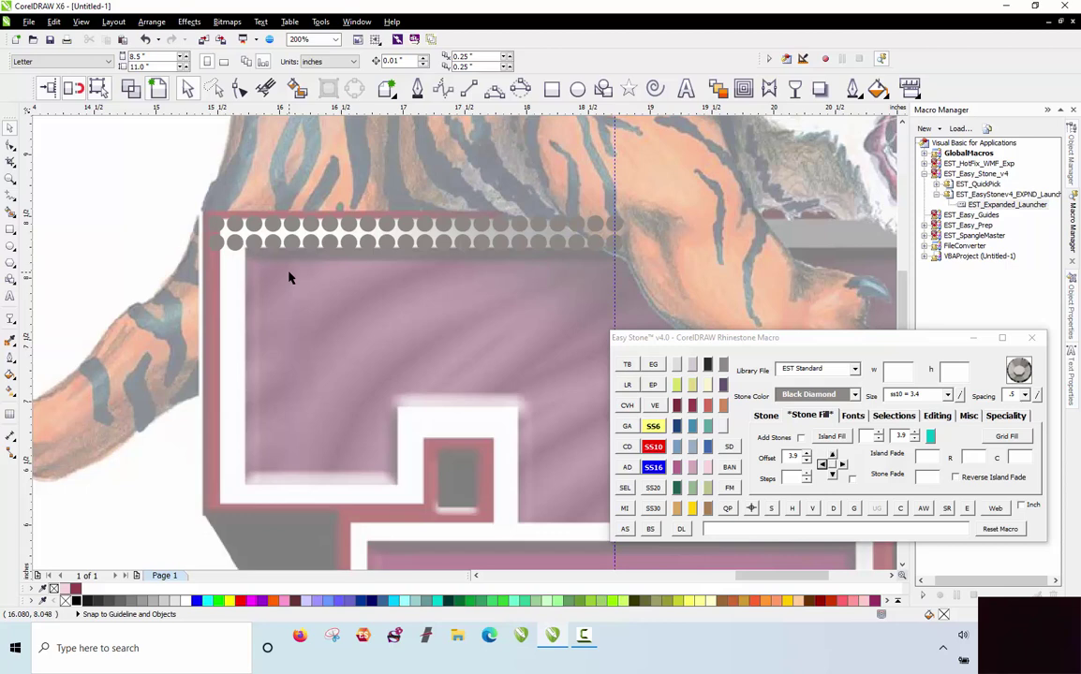
# Repeat the four upper-left corner stones downward along the back letter's left border until they reach its lower-left corner.
pyautogui.scroll(-2, 289, 277)
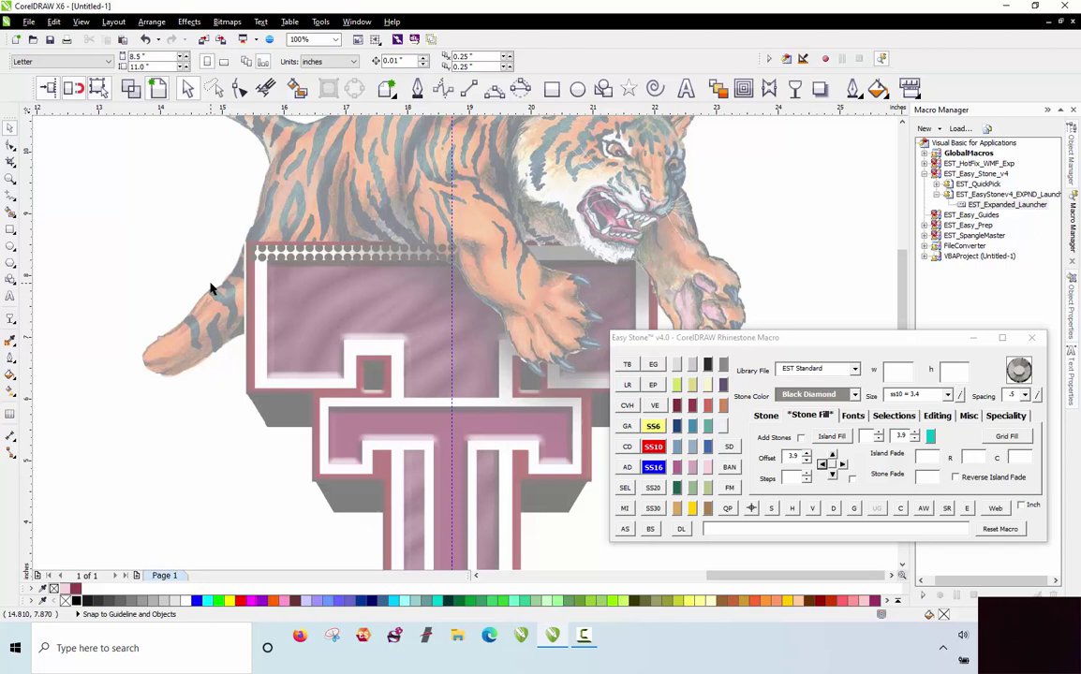
pyautogui.scroll(2, 190, 261)
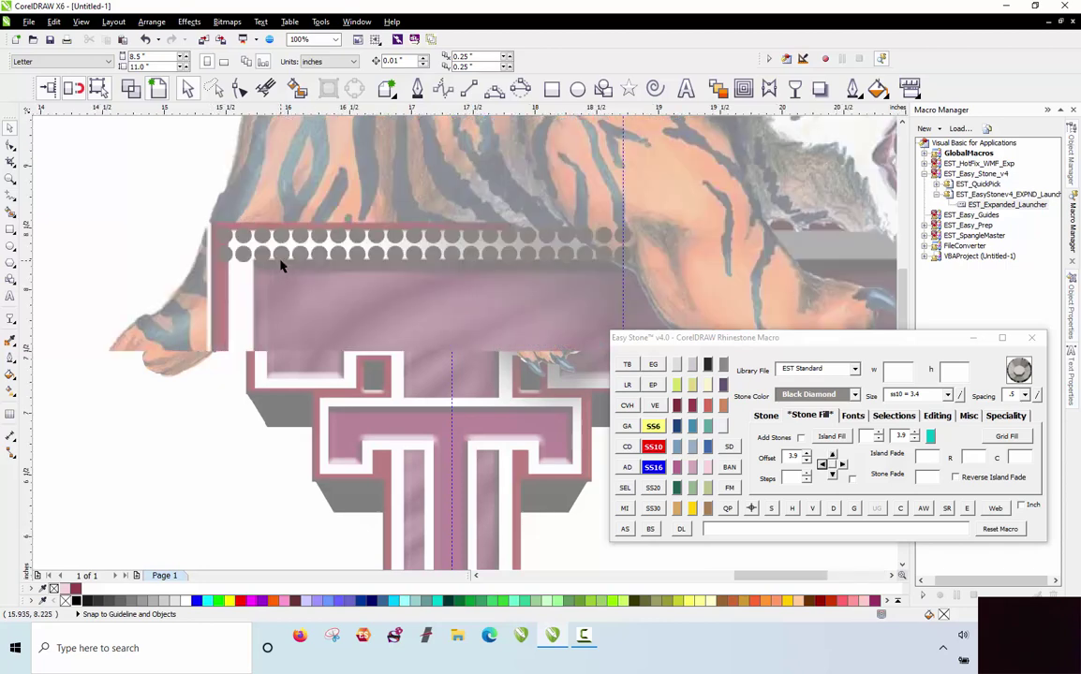
pyautogui.moveTo(173, 225); pyautogui.dragTo(258, 289)
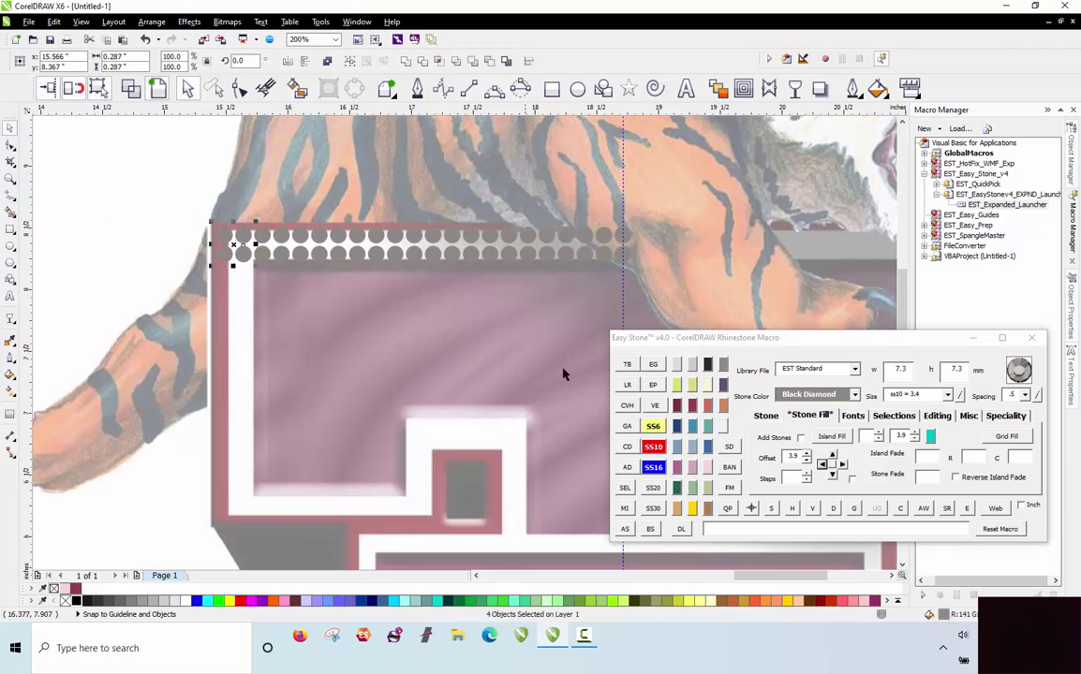
pyautogui.click(832, 477)
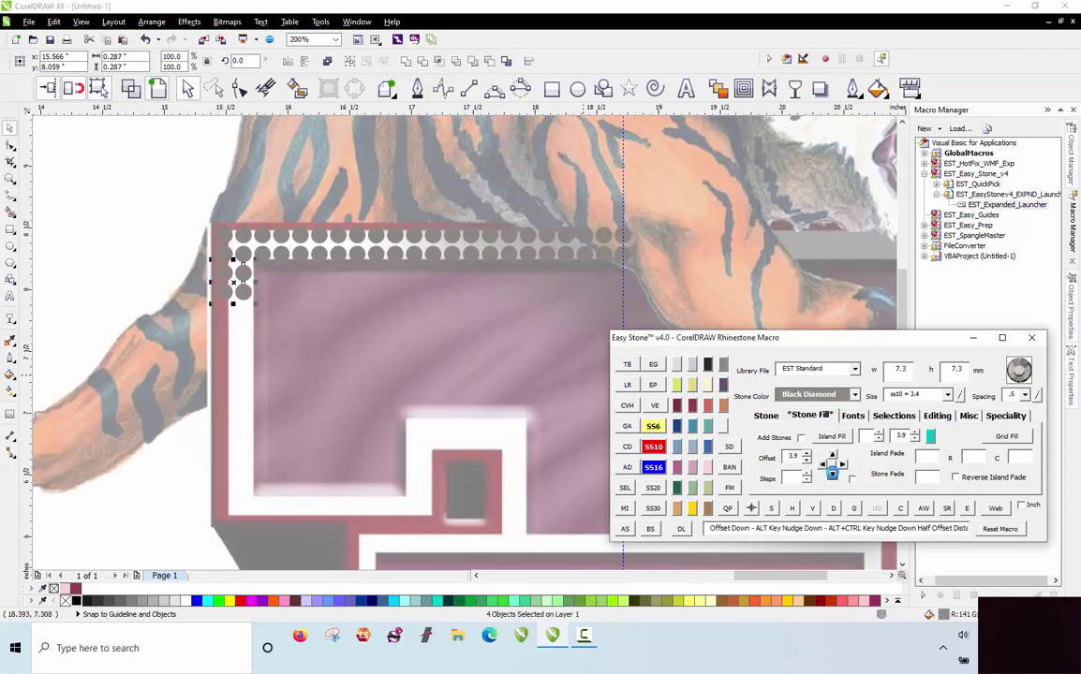
pyautogui.click(833, 475)
pyautogui.click(832, 474)
pyautogui.click(831, 474)
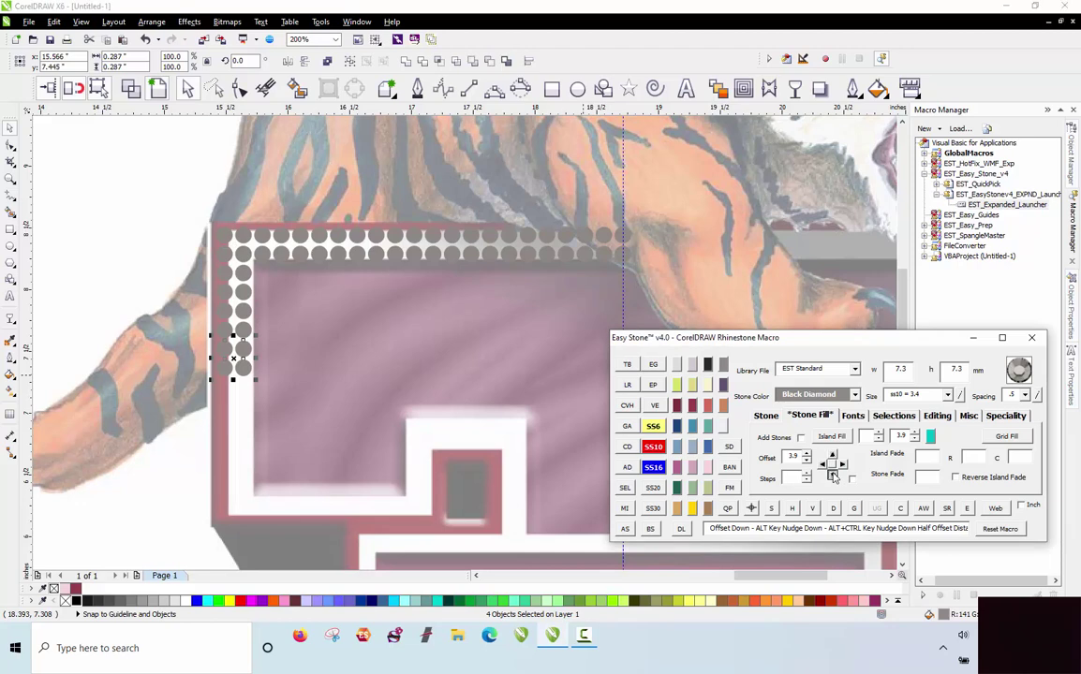
pyautogui.click(833, 476)
pyautogui.click(833, 476)
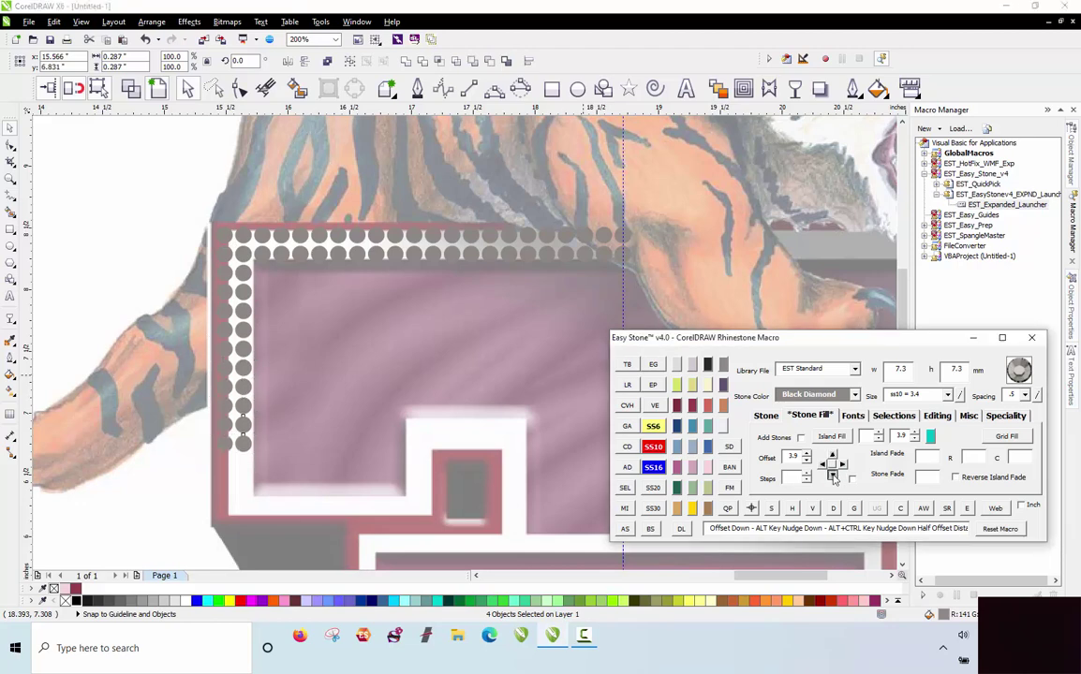
pyautogui.click(833, 476)
pyautogui.press('Escape')
pyautogui.scroll(-1, 357, 406)
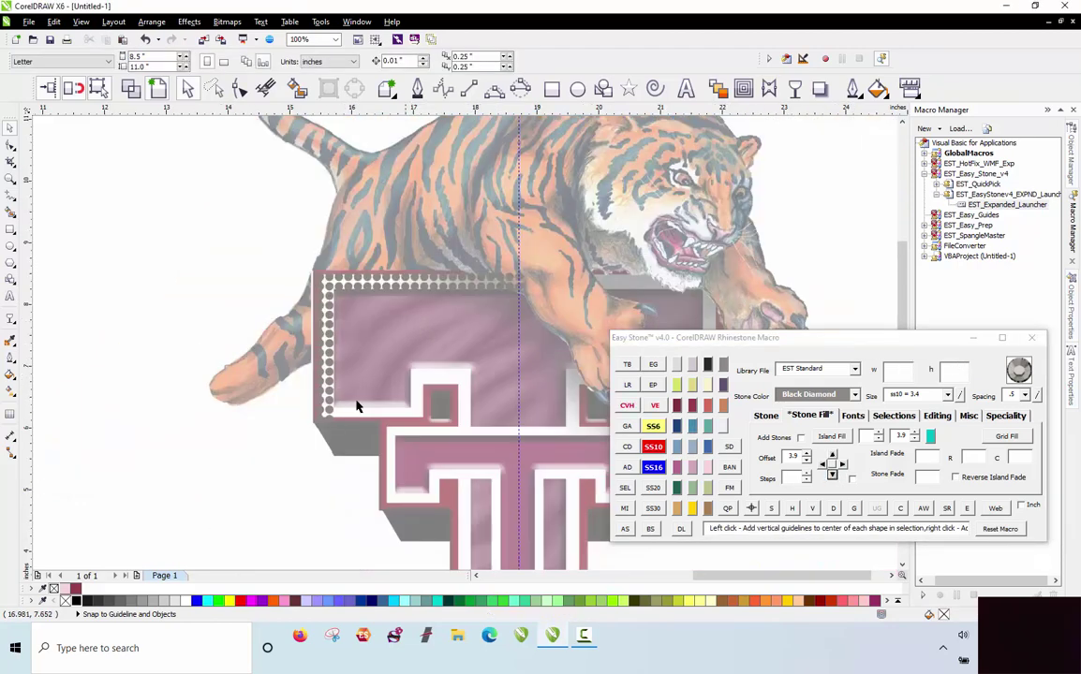
pyautogui.scroll(3, 335, 415)
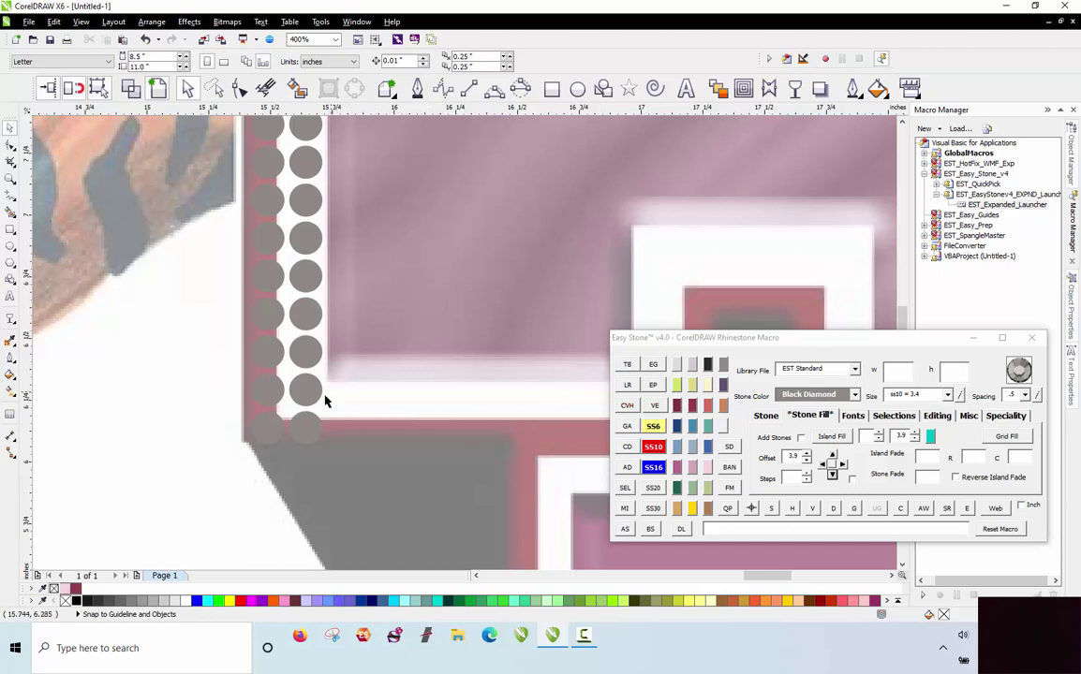
pyautogui.scroll(-1, 324, 401)
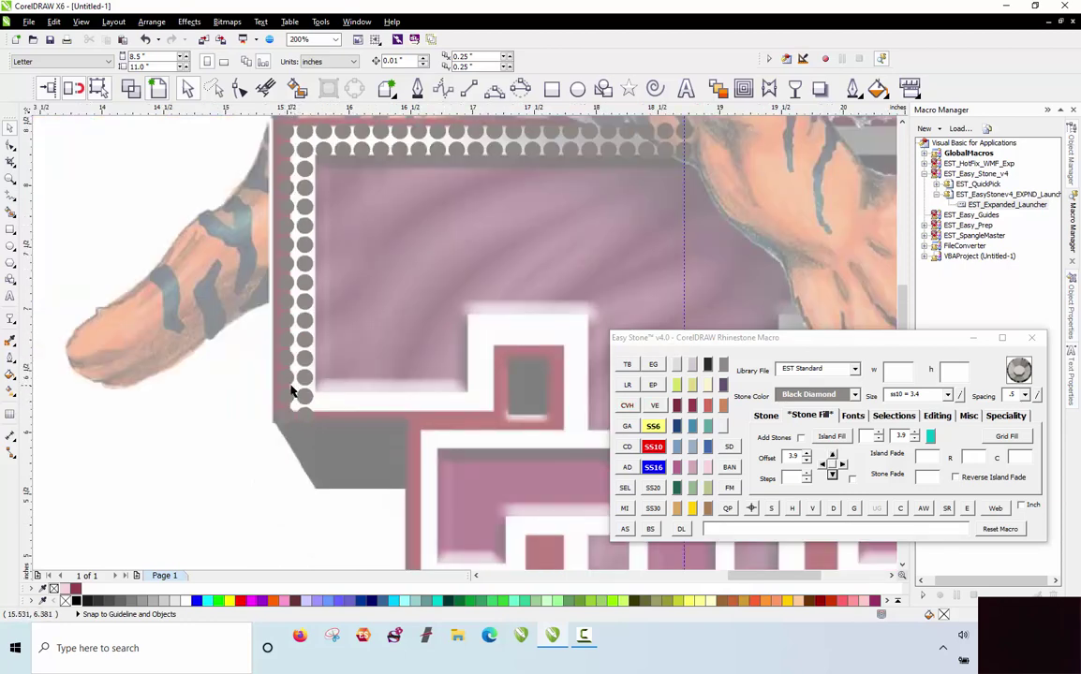
pyautogui.scroll(1, 291, 409)
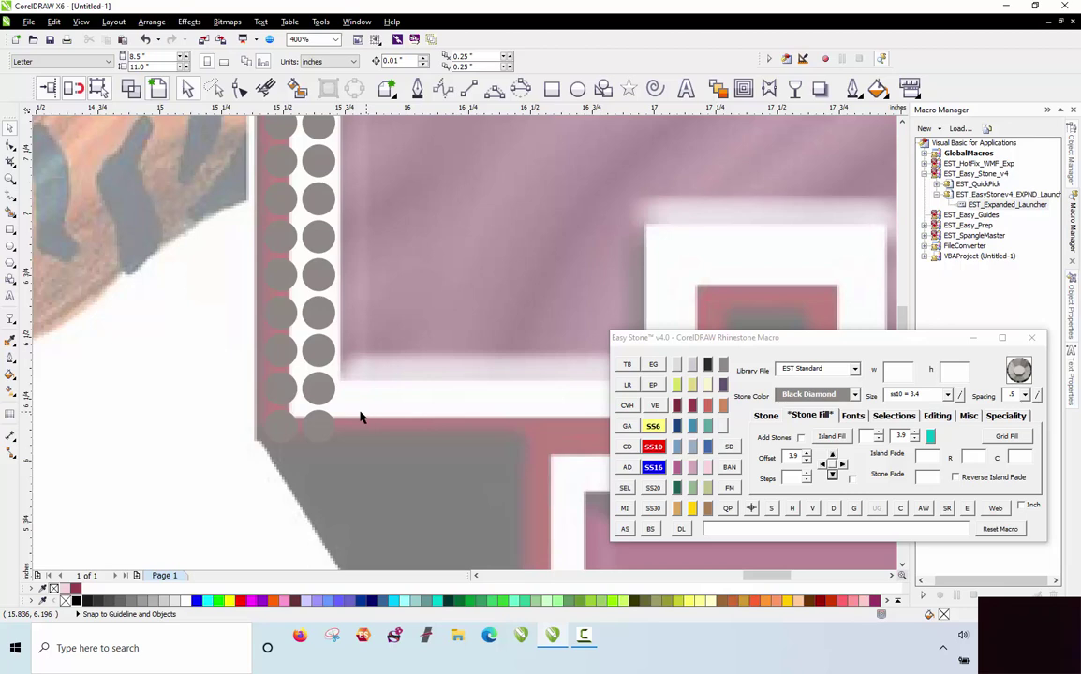
# Repeat the four stones at the back letter's lower-left corner rightward at 3.9 mm offsets along the lower border to the small notch.
pyautogui.scroll(-2, 213, 395)
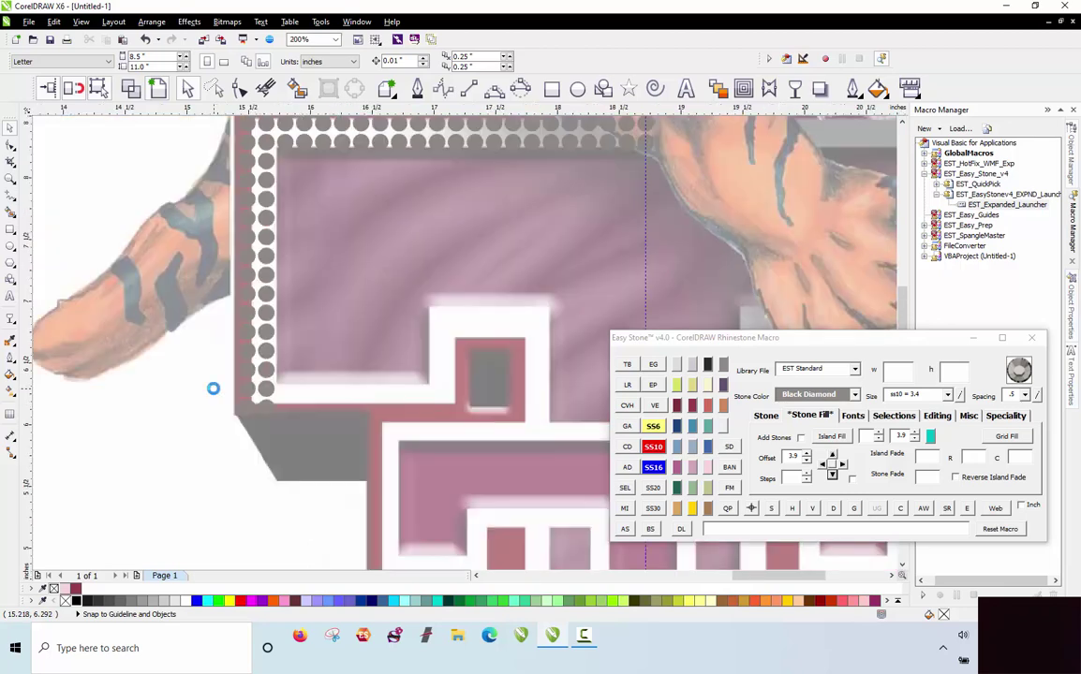
pyautogui.scroll(-2, 213, 389)
pyautogui.scroll(2, 299, 395)
pyautogui.scroll(-2, 208, 398)
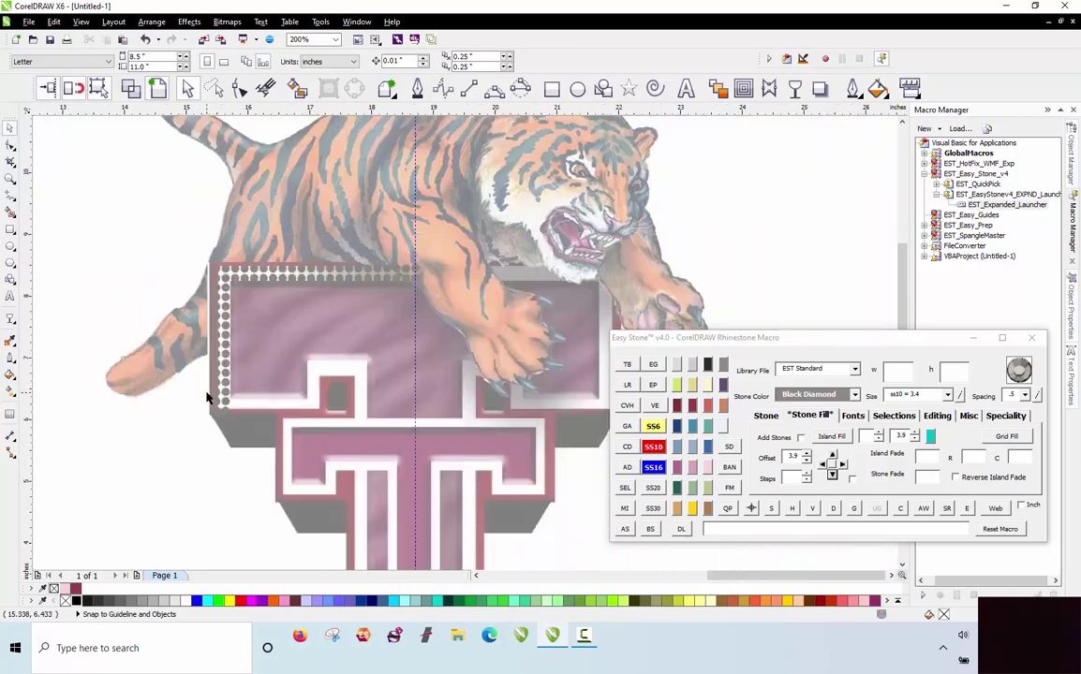
pyautogui.scroll(2, 211, 402)
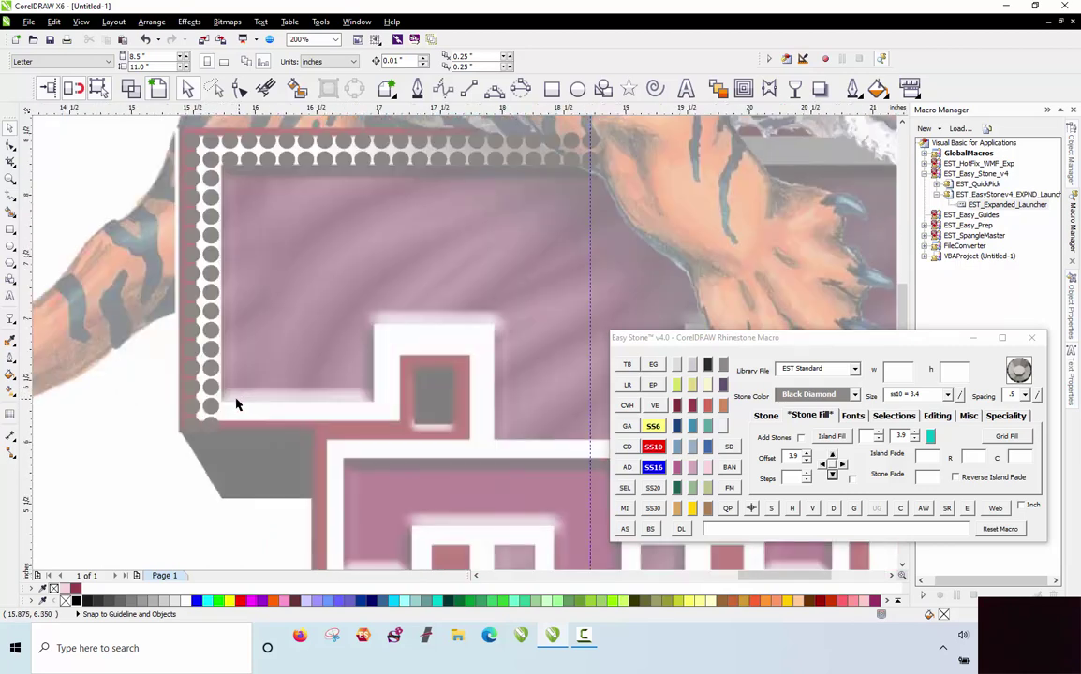
pyautogui.moveTo(157, 367); pyautogui.dragTo(243, 448)
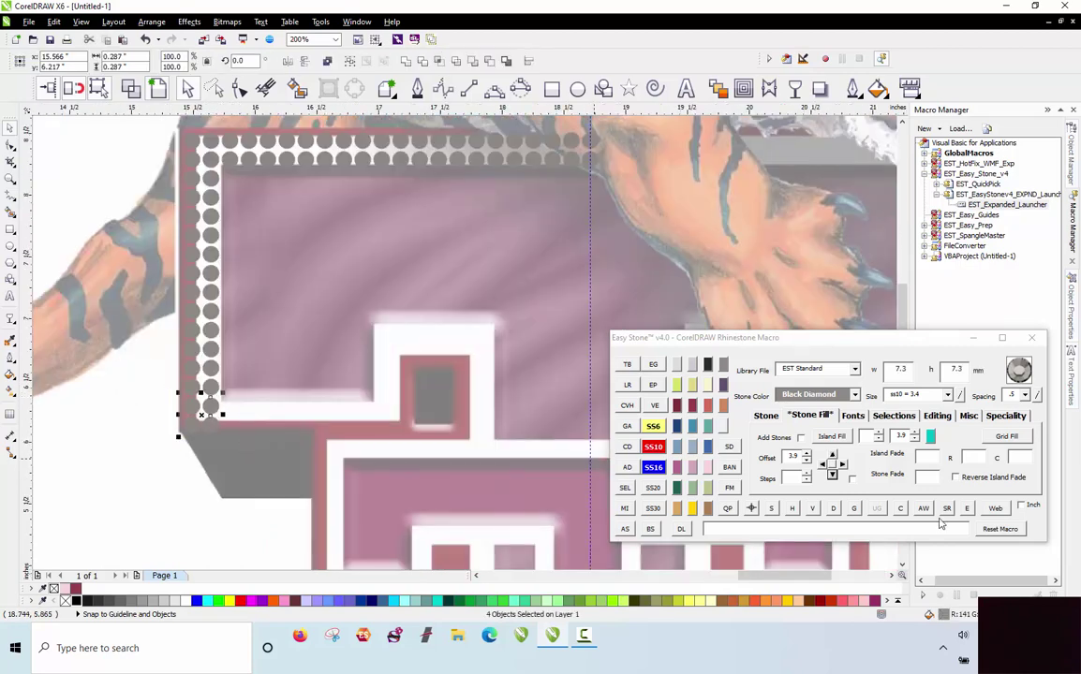
pyautogui.click(843, 465)
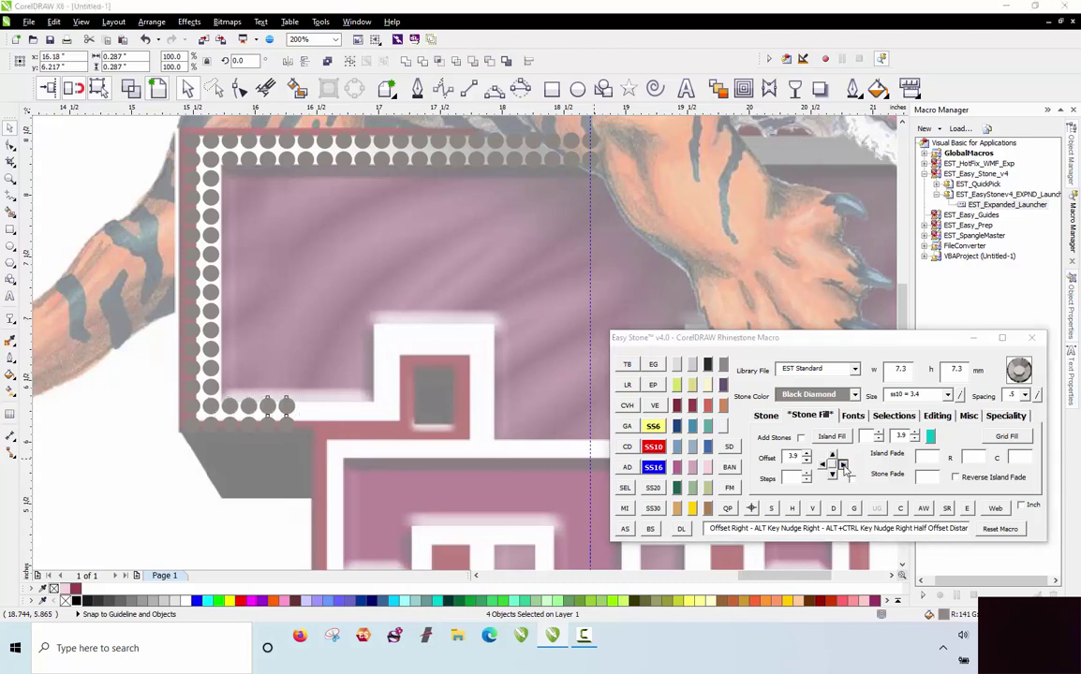
pyautogui.click(843, 465)
pyautogui.click(843, 465)
pyautogui.click(843, 465)
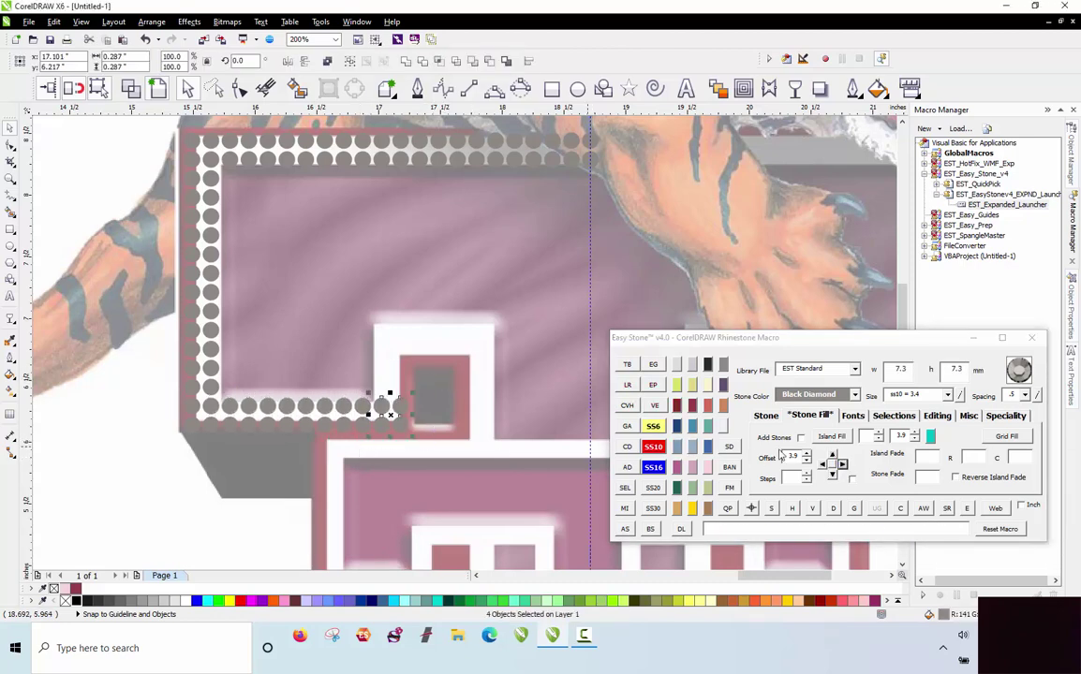
# Continue the double row up the left side of the notch and rightward across its top, using 3.9 mm offsets.
pyautogui.click(831, 456)
pyautogui.click(831, 456)
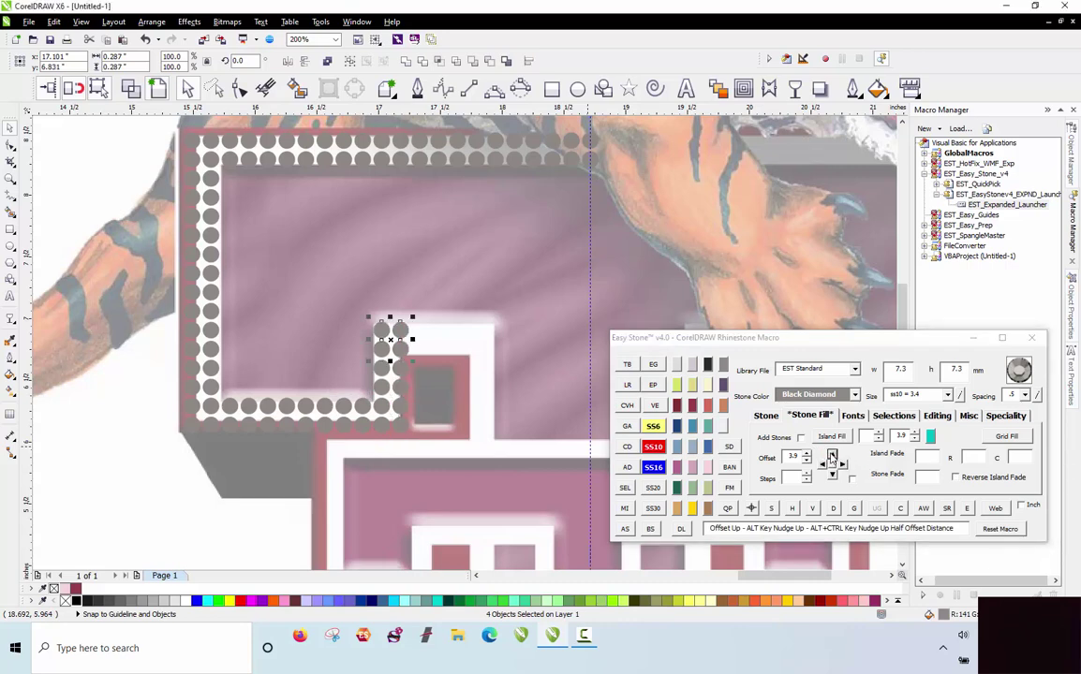
pyautogui.click(842, 465)
pyautogui.click(843, 464)
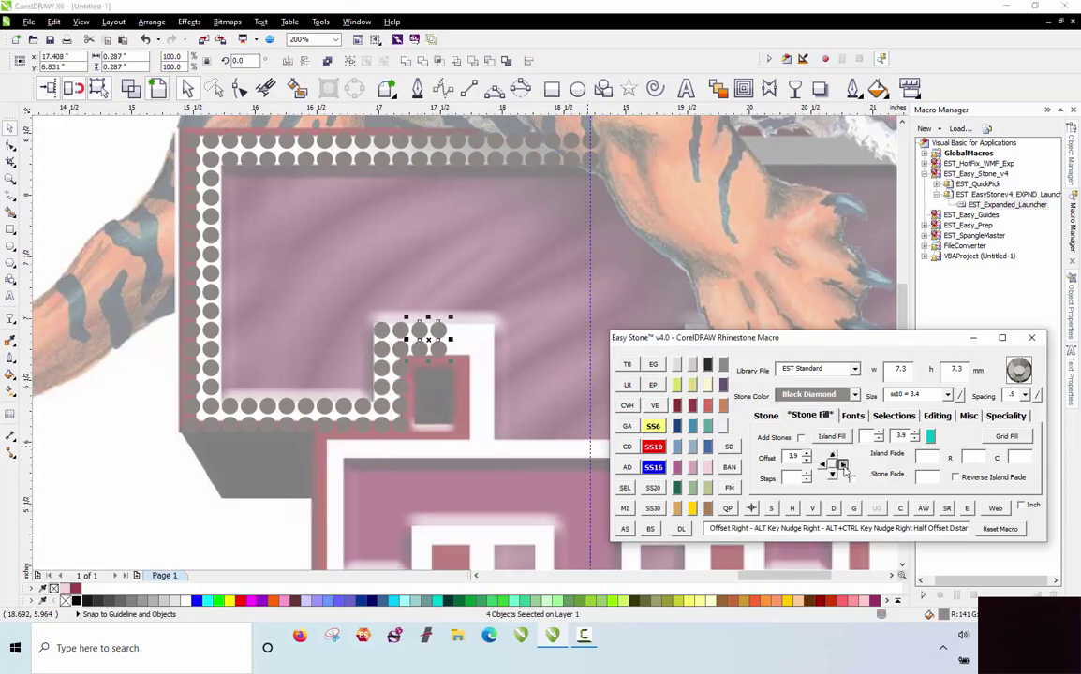
pyautogui.click(842, 464)
pyautogui.click(842, 465)
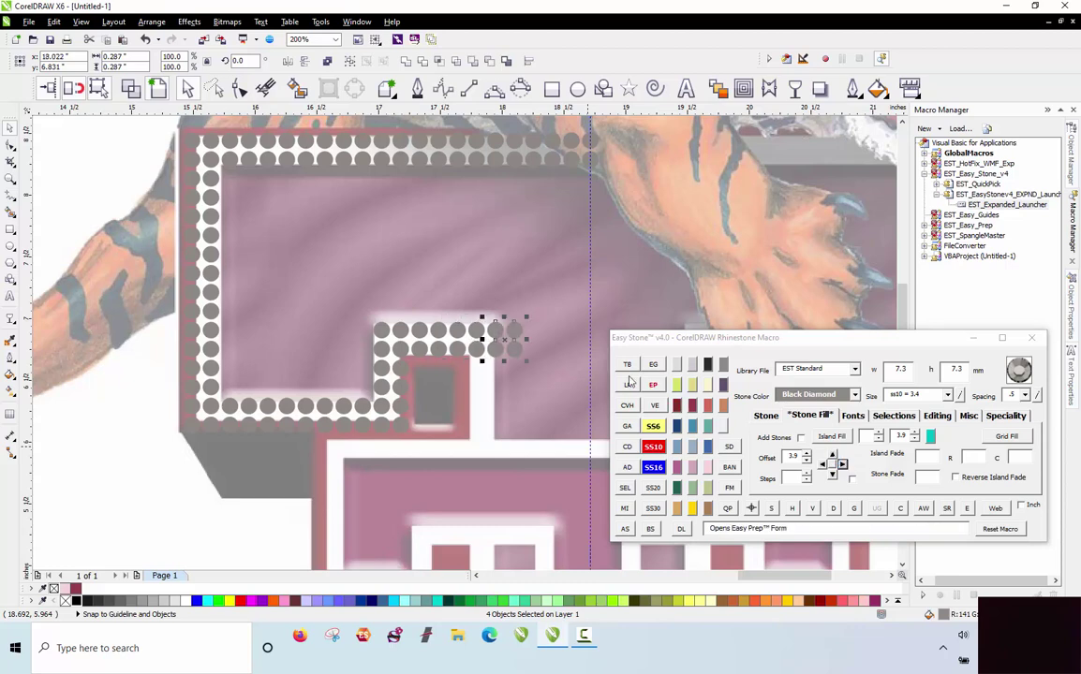
# Remove the surplus column past the notch's upper-right corner and repeat the four corner stones downward to the lower crossbar.
pyautogui.moveTo(536, 302); pyautogui.dragTo(459, 368)
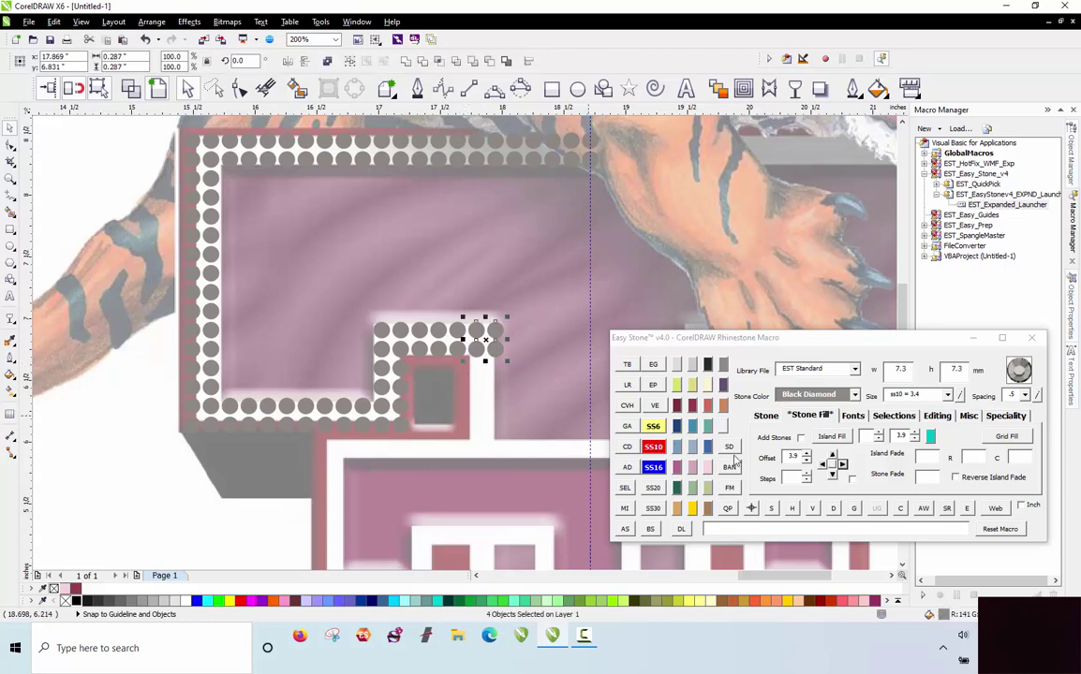
pyautogui.click(831, 474)
pyautogui.click(831, 474)
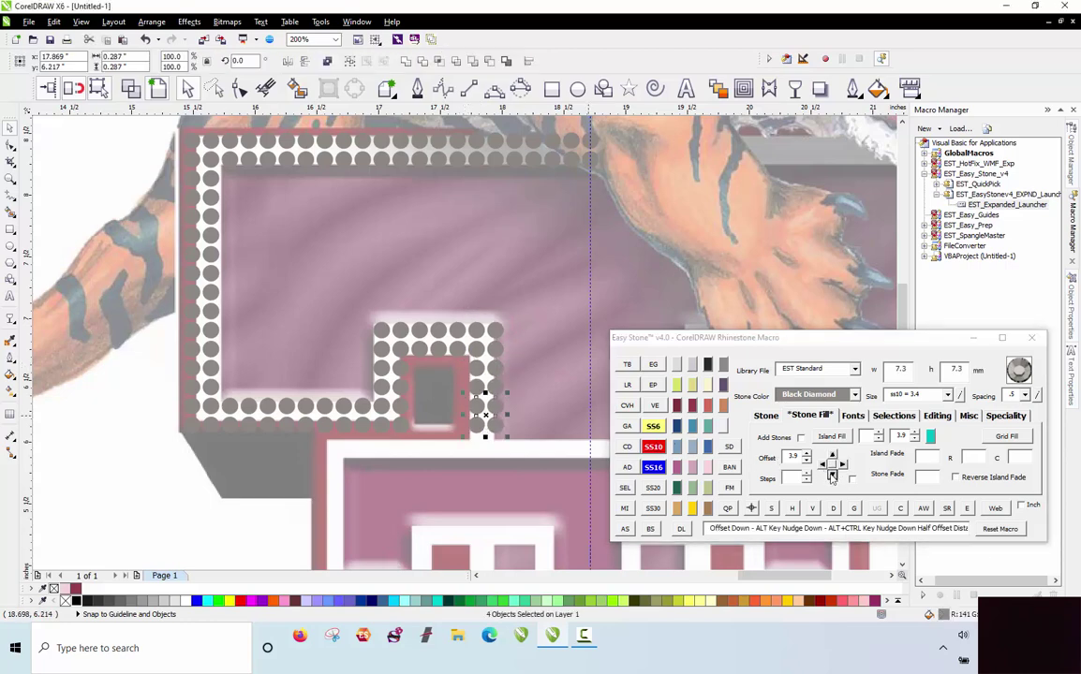
pyautogui.click(831, 474)
pyautogui.press('Escape')
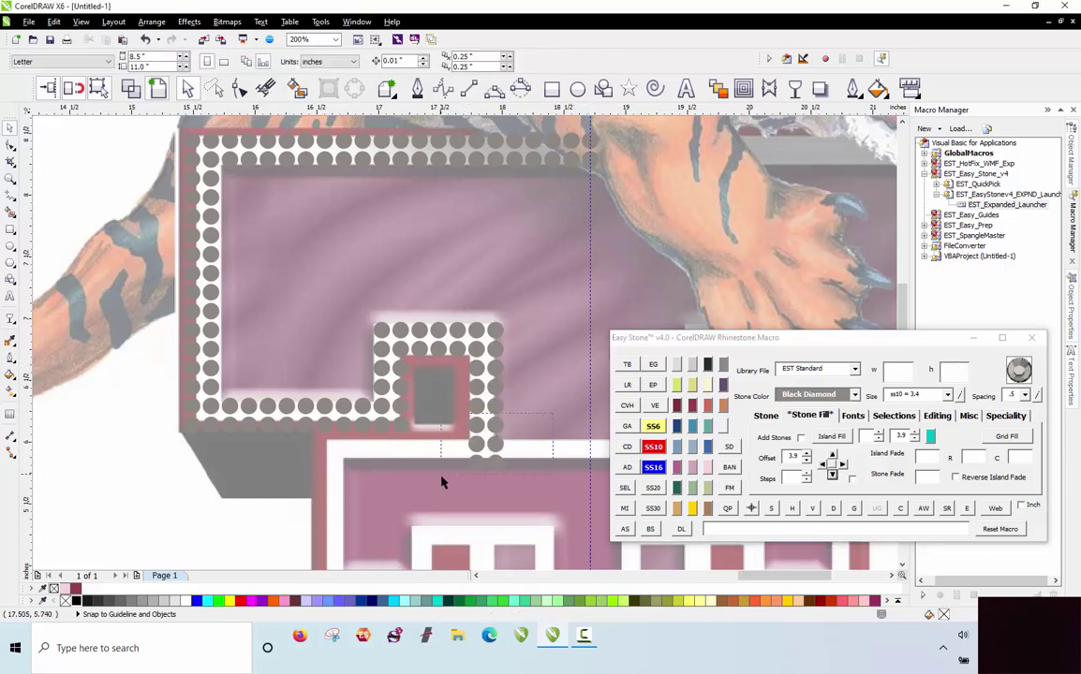
# Repeat the four stones below the notch leftward along the lower crossbar's upper edge to its left corner.
pyautogui.moveTo(446, 437); pyautogui.dragTo(539, 493)
pyautogui.click(822, 465)
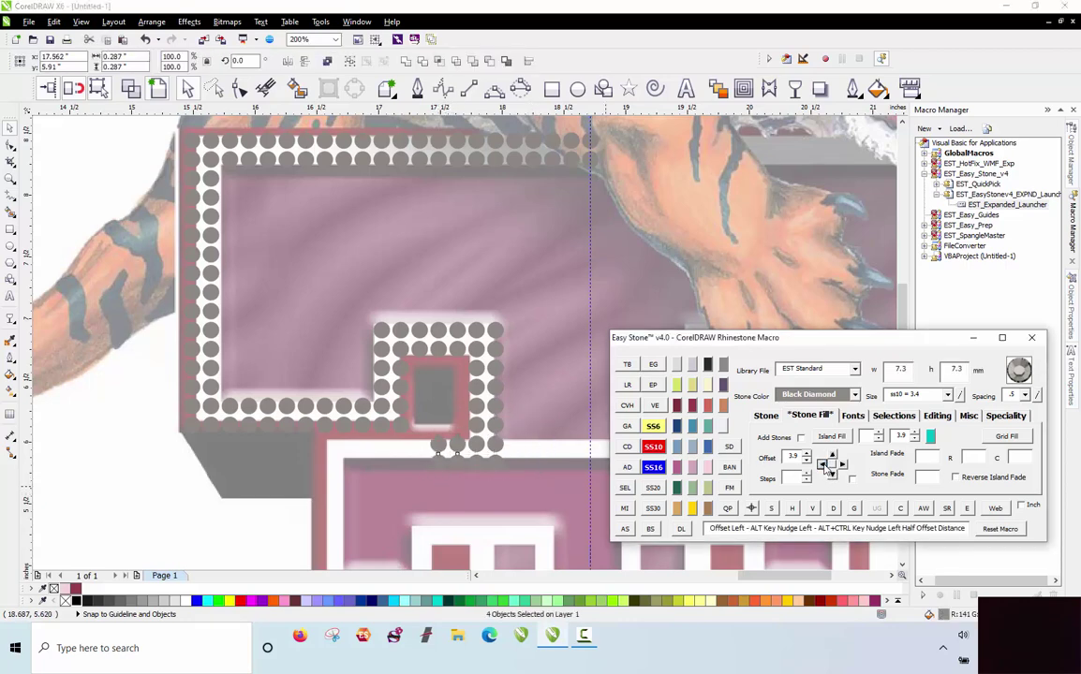
pyautogui.click(822, 465)
pyautogui.click(822, 465)
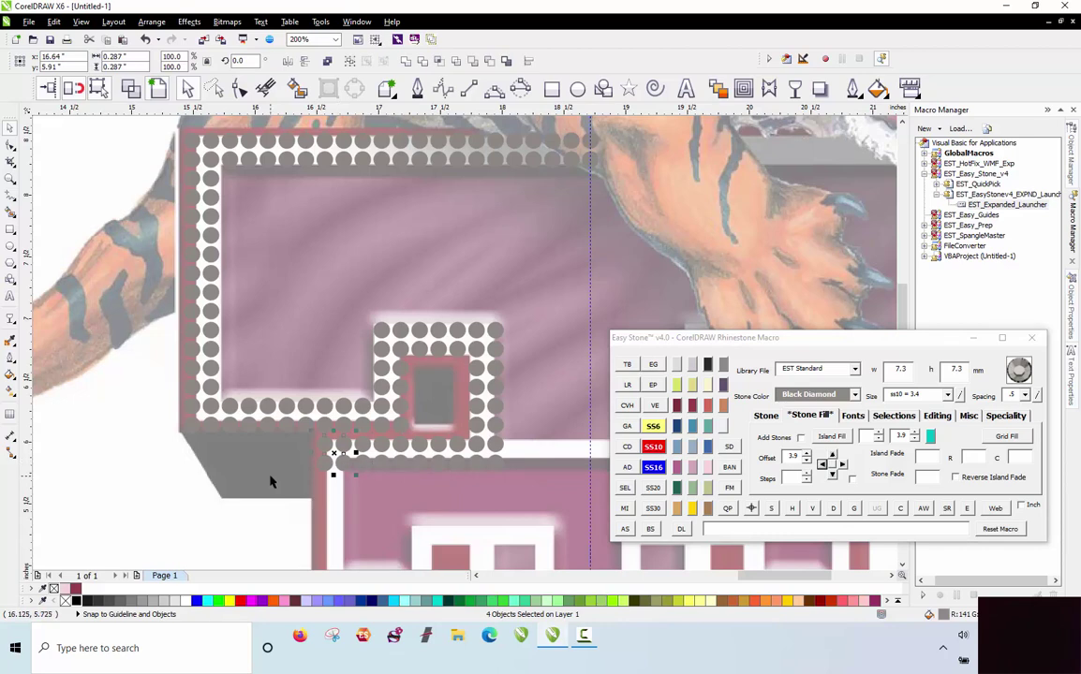
pyautogui.press('Escape')
# Repeat the four stones below the notch's right side rightward to the vertical center guideline and delete the surplus column beyond it.
pyautogui.scroll(-1, 322, 241)
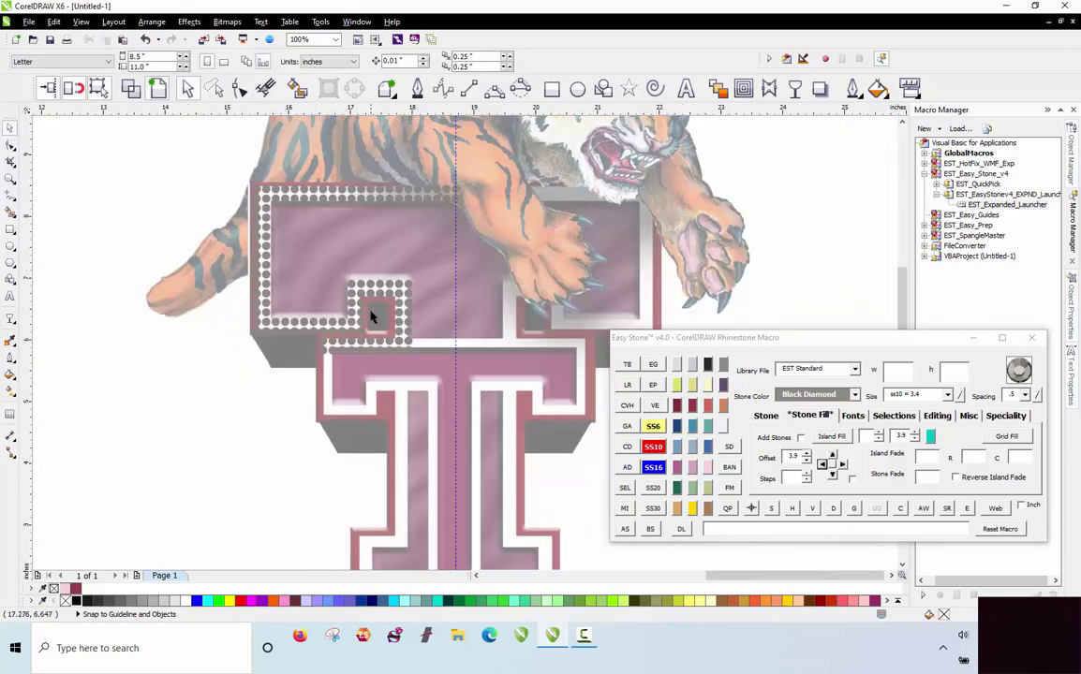
pyautogui.scroll(1, 371, 317)
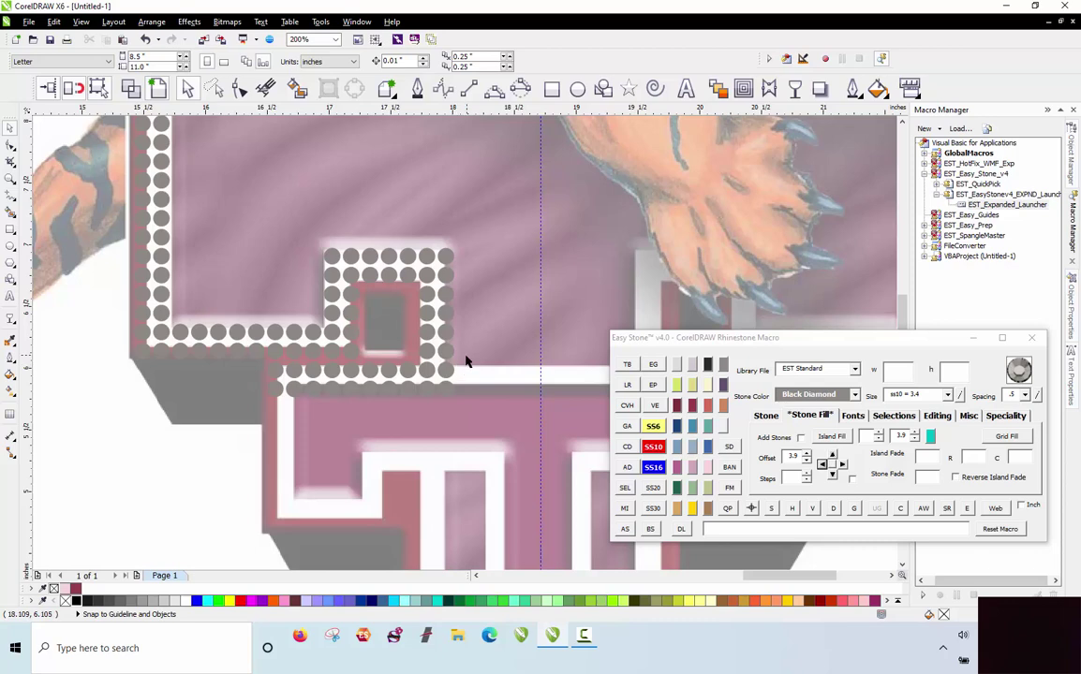
pyautogui.moveTo(403, 410); pyautogui.dragTo(402, 408)
pyautogui.scroll(-3, 441, 366)
pyautogui.scroll(3, 441, 367)
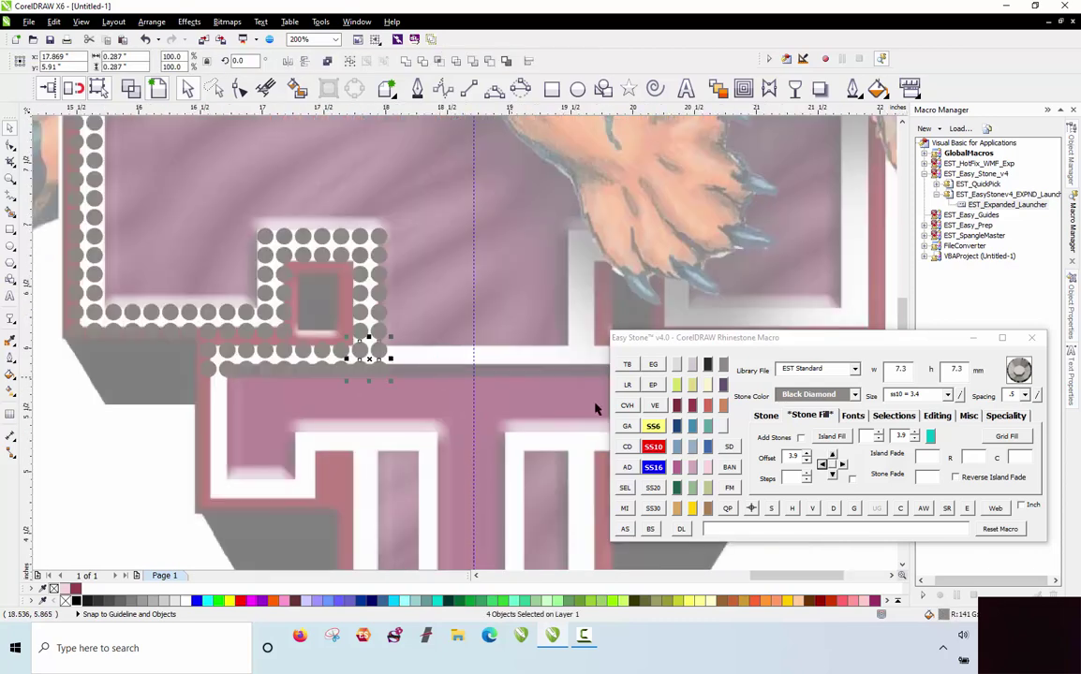
pyautogui.click(843, 465)
pyautogui.click(843, 466)
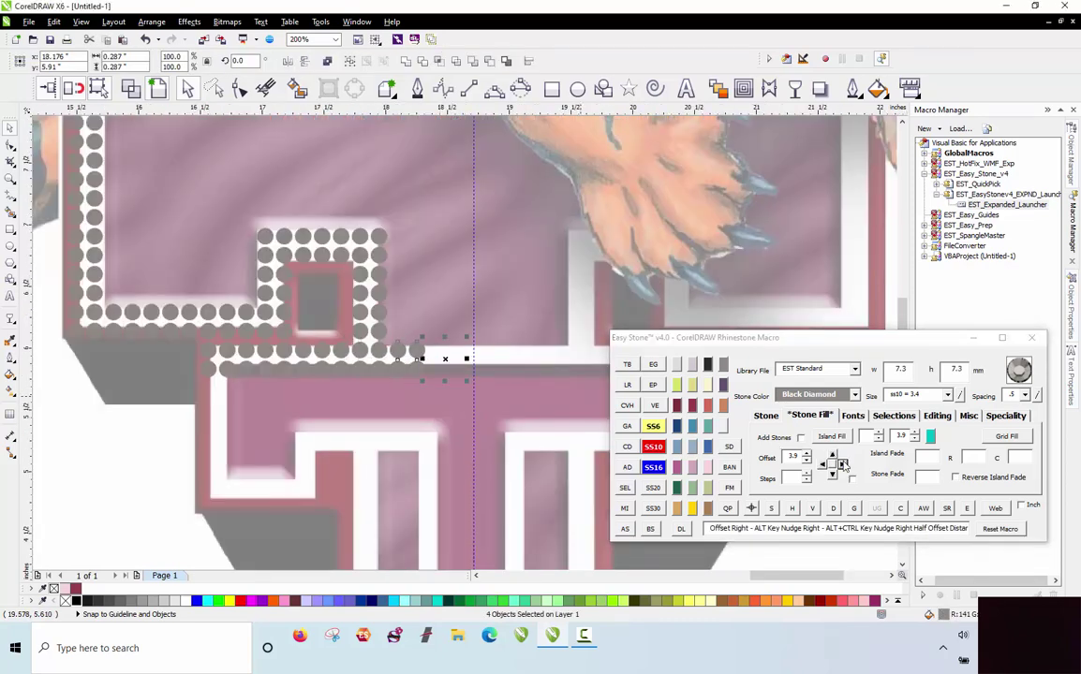
pyautogui.click(843, 466)
pyautogui.click(843, 466)
pyautogui.click(540, 320)
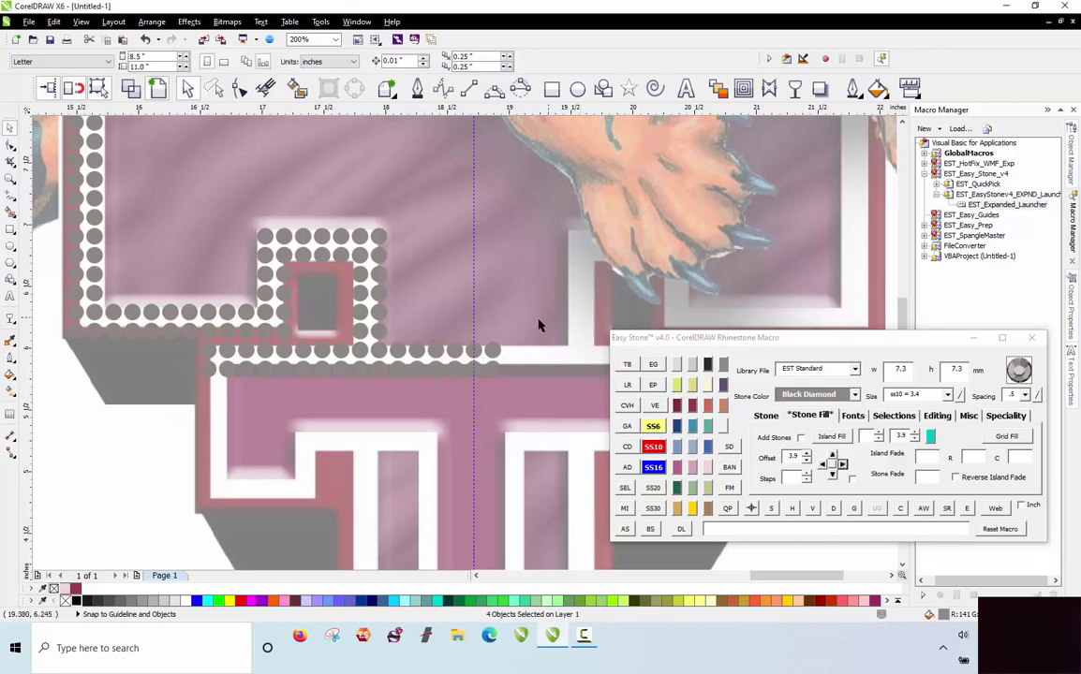
pyautogui.scroll(4, 474, 396)
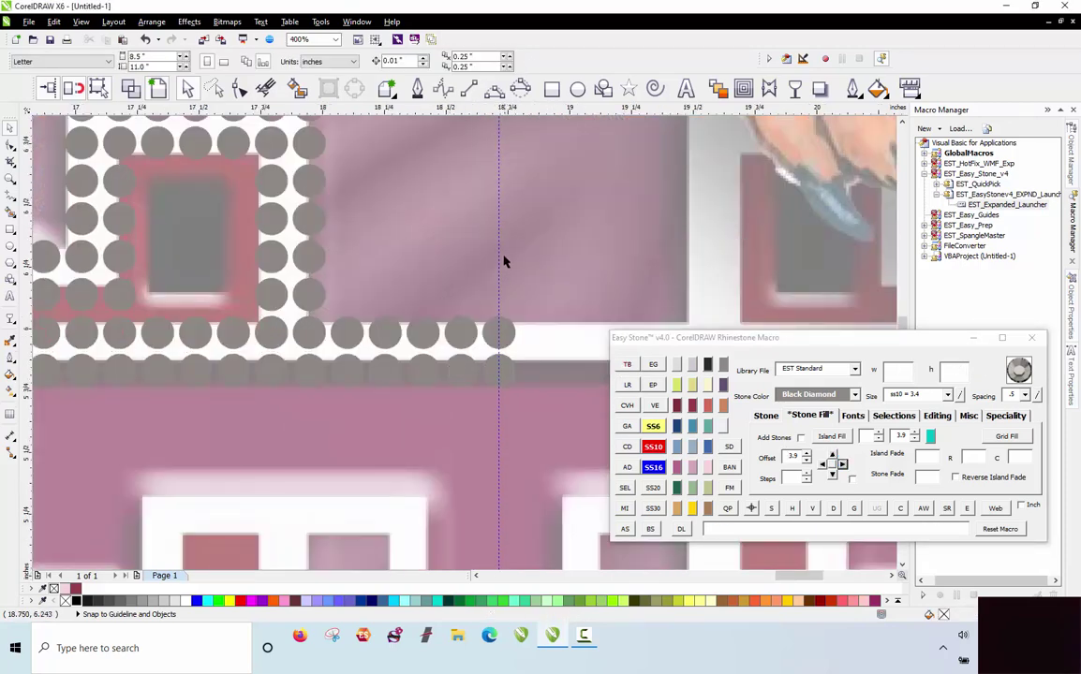
pyautogui.scroll(-4, 503, 261)
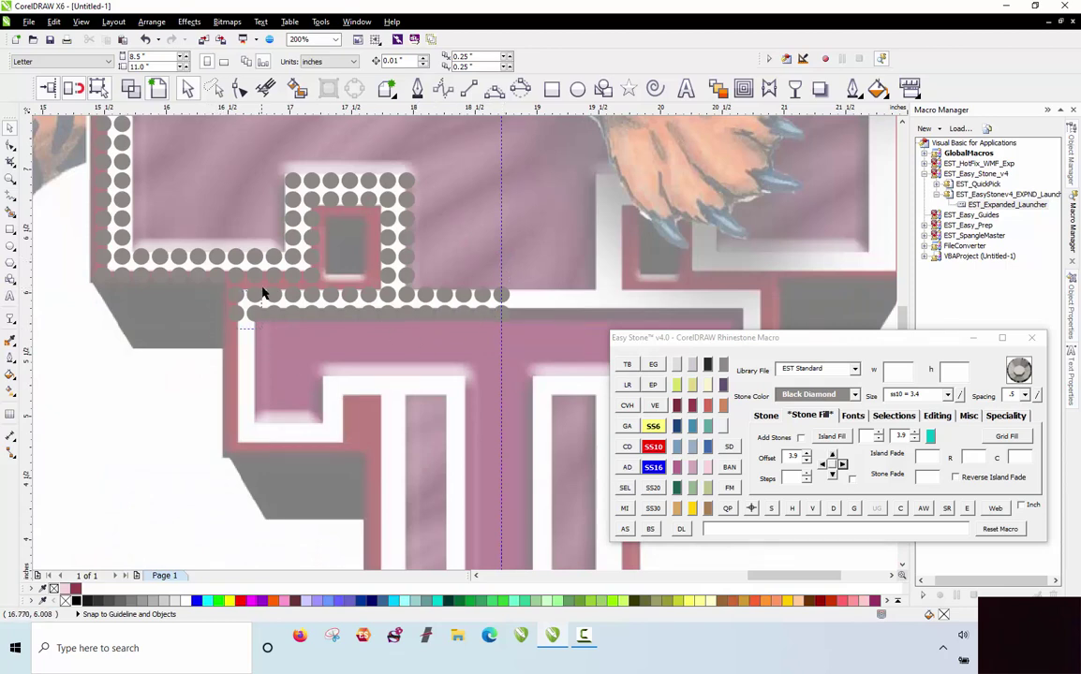
# Repeat the lower crossbar's four upper-left corner stones downward along its left border at 3.9 mm offsets.
pyautogui.moveTo(267, 290); pyautogui.dragTo(269, 292)
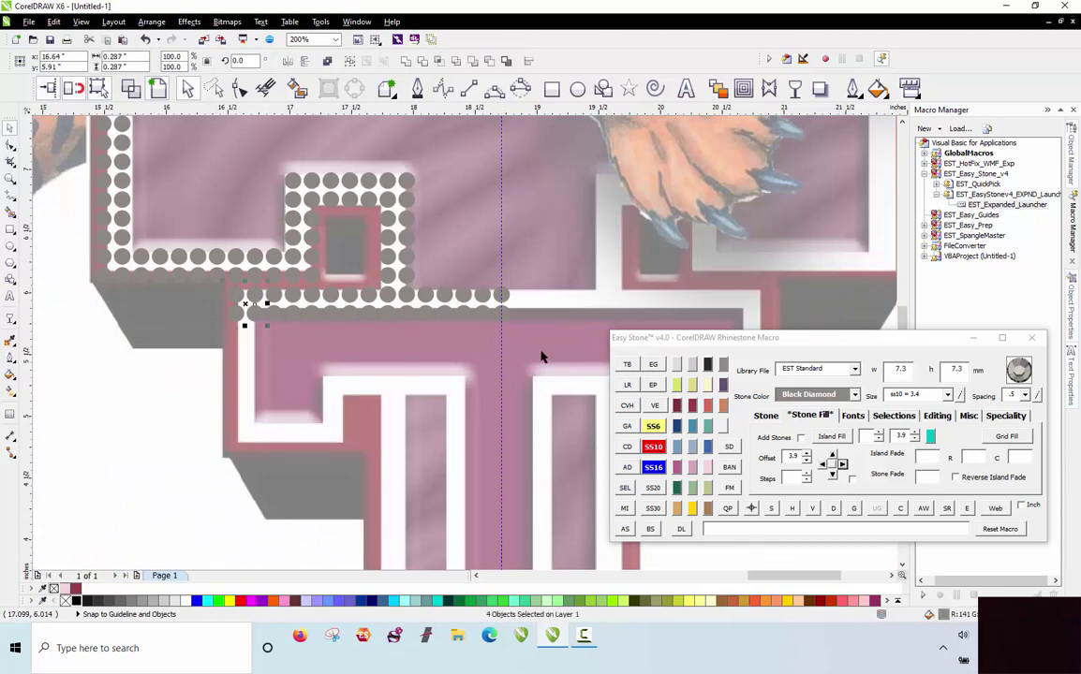
pyautogui.click(831, 478)
pyautogui.click(832, 478)
pyautogui.click(832, 477)
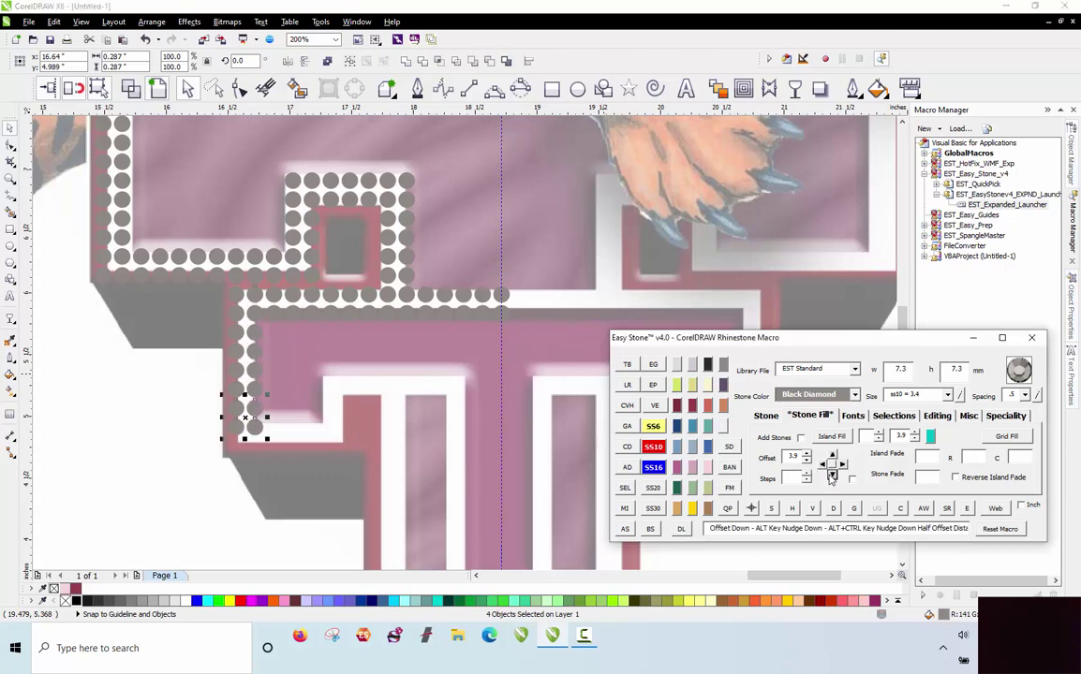
# Delete the two stones that extend below the lower crossbar's lower-left corner.
pyautogui.click(295, 502)
pyautogui.scroll(4, 216, 487)
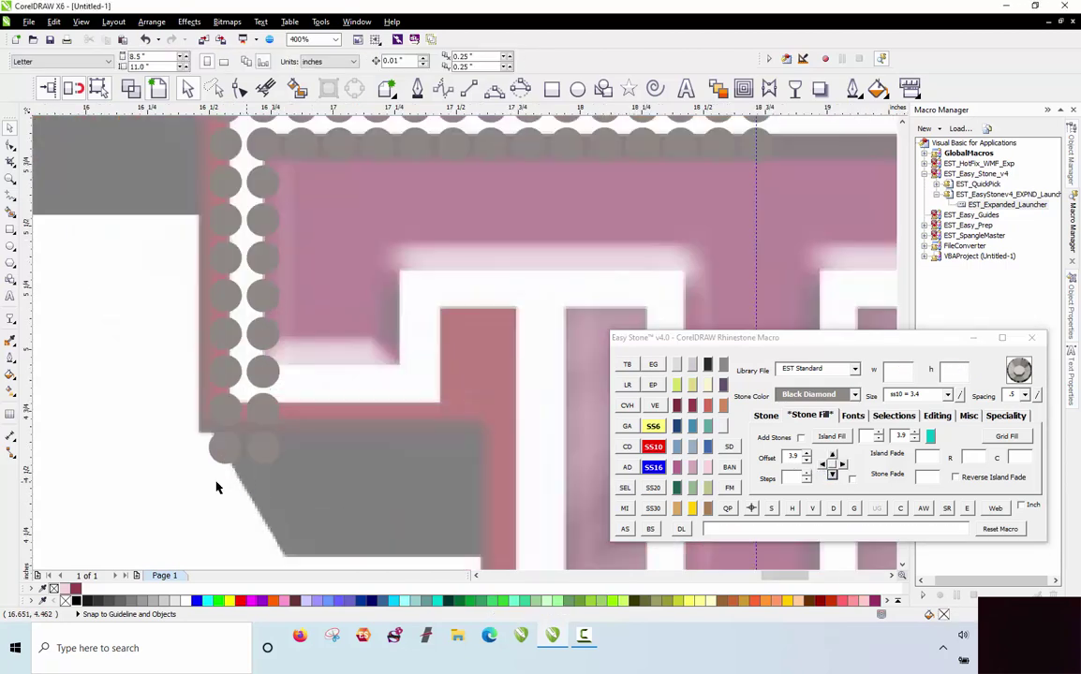
pyautogui.click(319, 494)
pyautogui.click(193, 470)
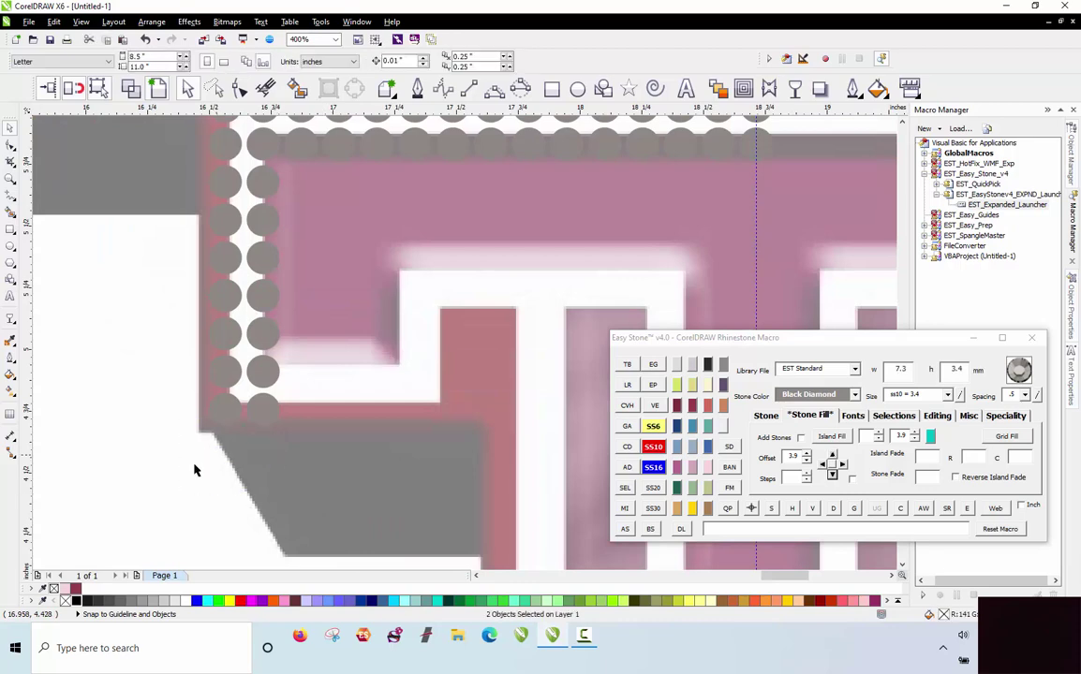
# Repeat the four lower-left corner stones rightward along the lower crossbar's bottom edge and remove the surplus column past the inner corner.
pyautogui.moveTo(236, 412); pyautogui.dragTo(298, 350)
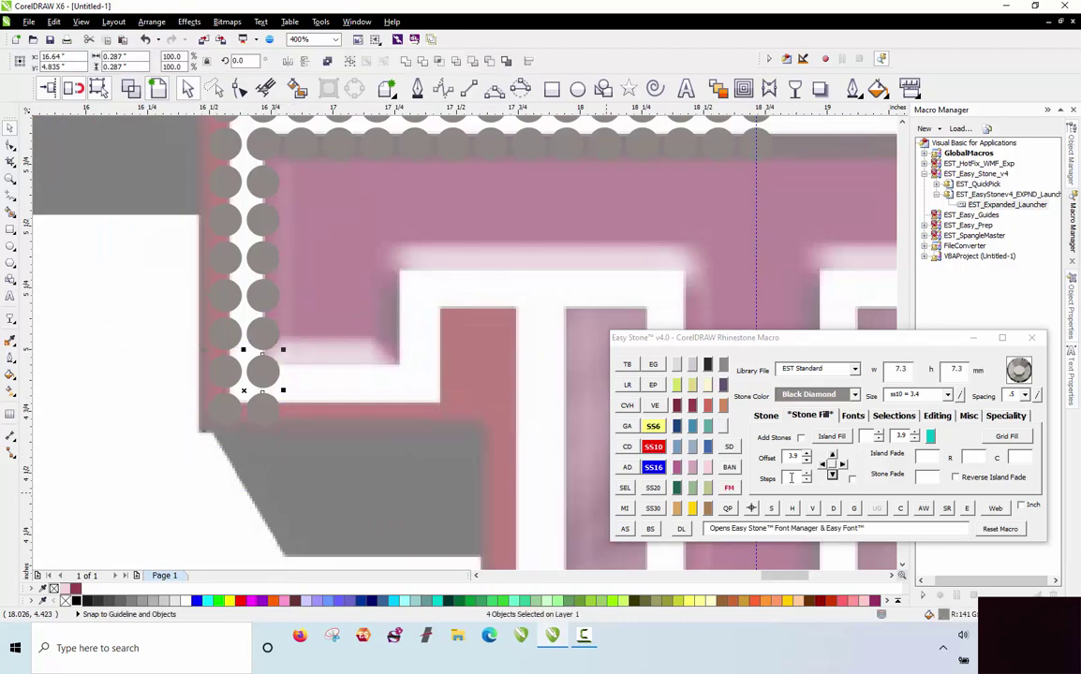
pyautogui.click(841, 465)
pyautogui.click(841, 464)
pyautogui.click(841, 465)
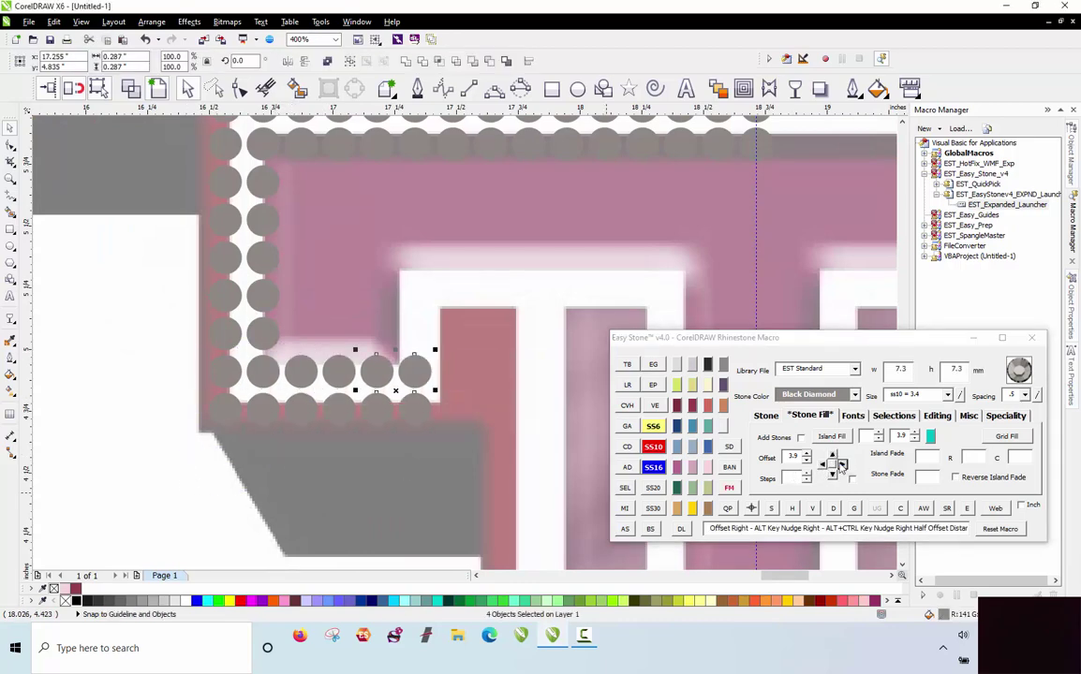
pyautogui.click(841, 464)
pyautogui.click(570, 367)
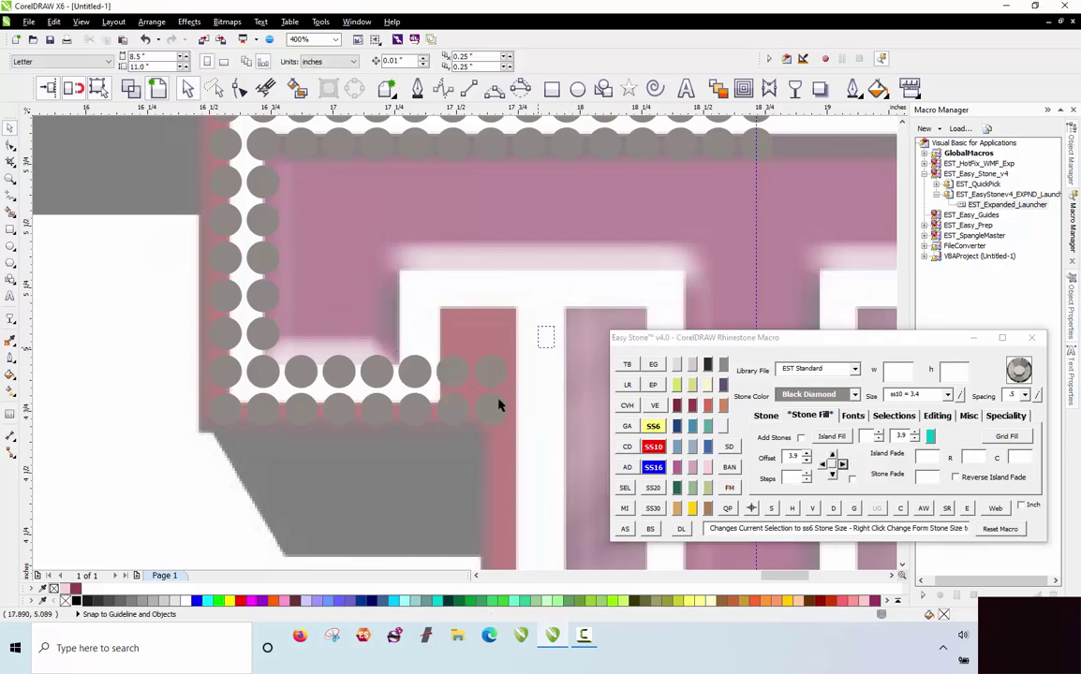
pyautogui.hotkey('ctrl', 'z')
pyautogui.press('Escape')
# Repeat the last four stones of the bottom edge upward, then add one more two-stone row to reach the inner top edge.
pyautogui.moveTo(438, 339); pyautogui.dragTo(394, 450)
pyautogui.click(833, 456)
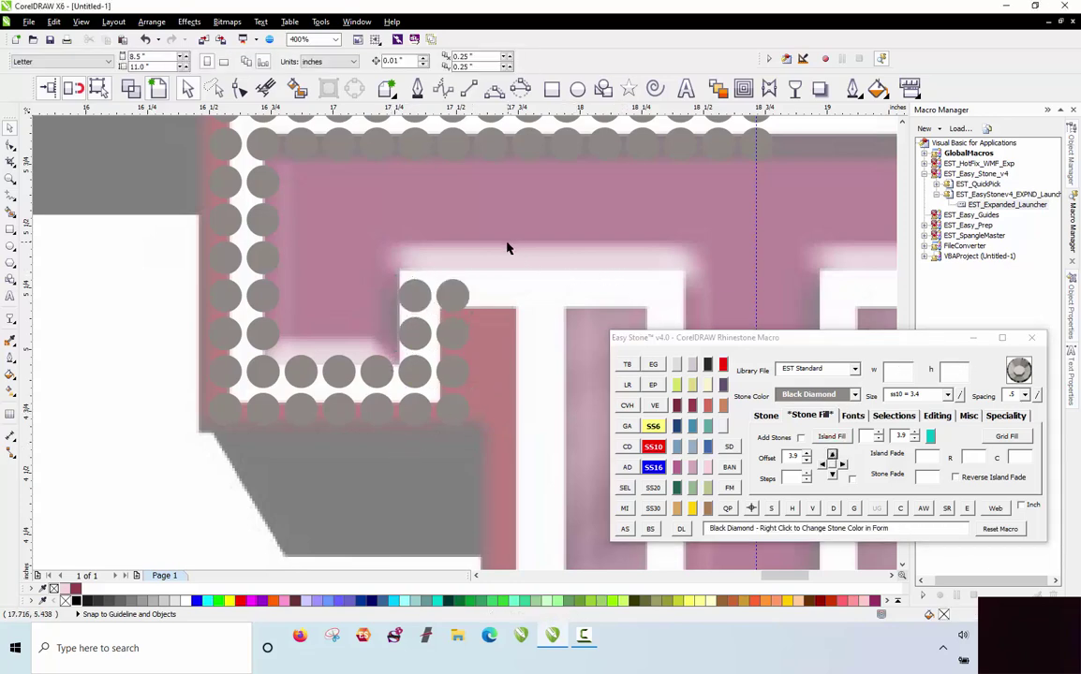
pyautogui.moveTo(461, 234); pyautogui.dragTo(402, 309)
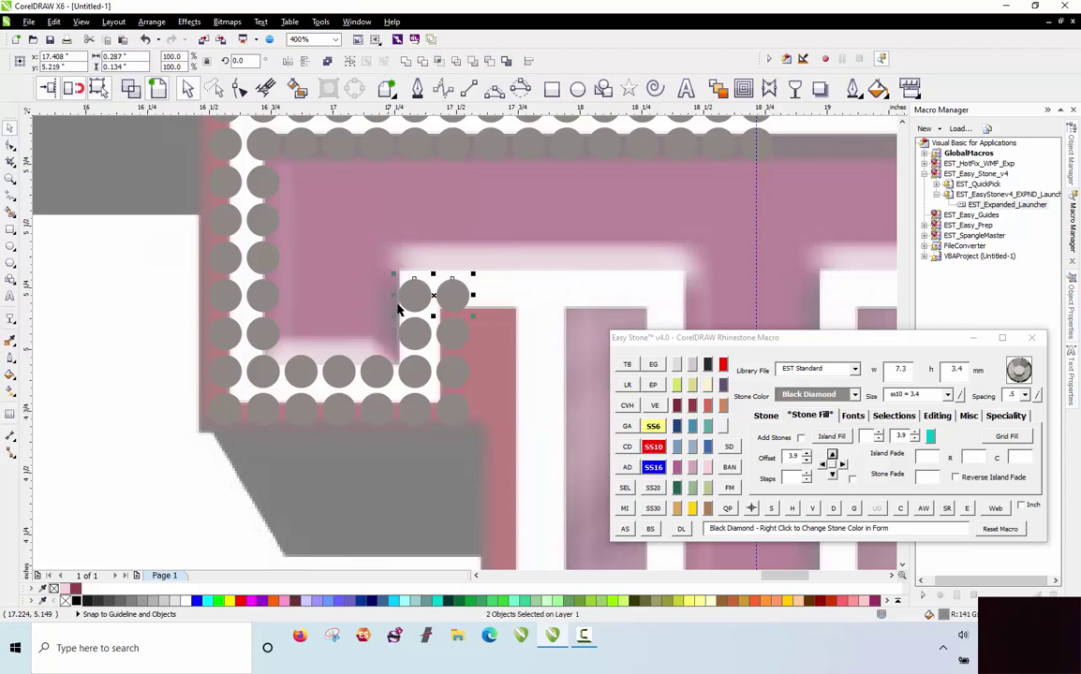
pyautogui.click(832, 456)
pyautogui.click(831, 457)
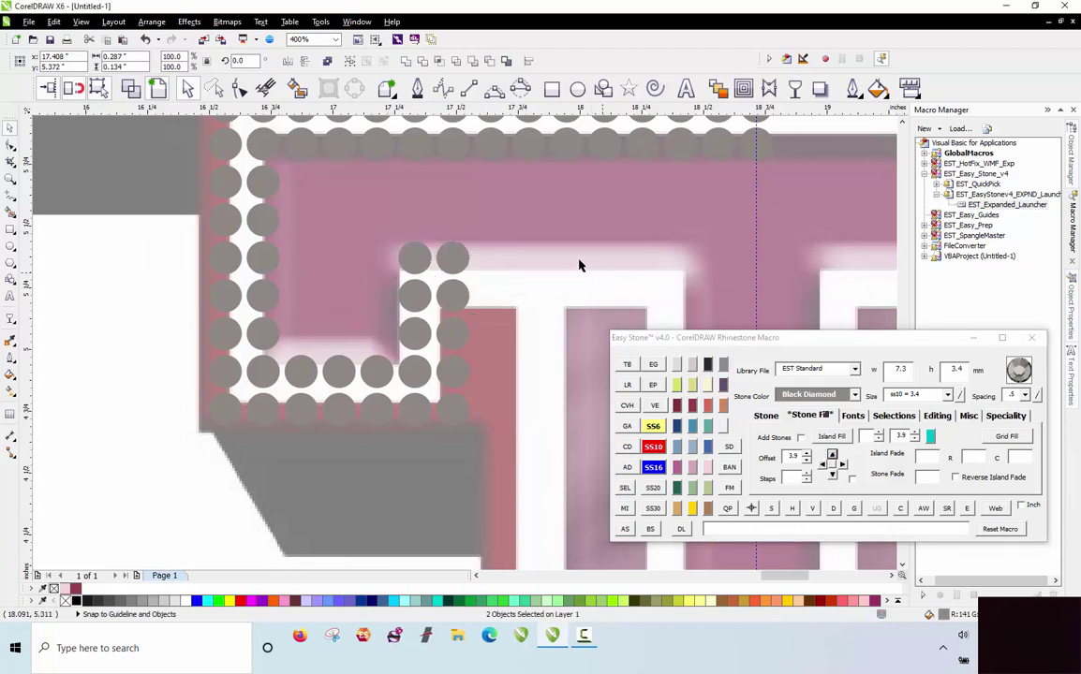
# Repeat the four upper stones of the inner corner rightward along the crossbar's inner edge at 3.9 mm offsets to form eight columns.
pyautogui.click(843, 462)
pyautogui.click(843, 464)
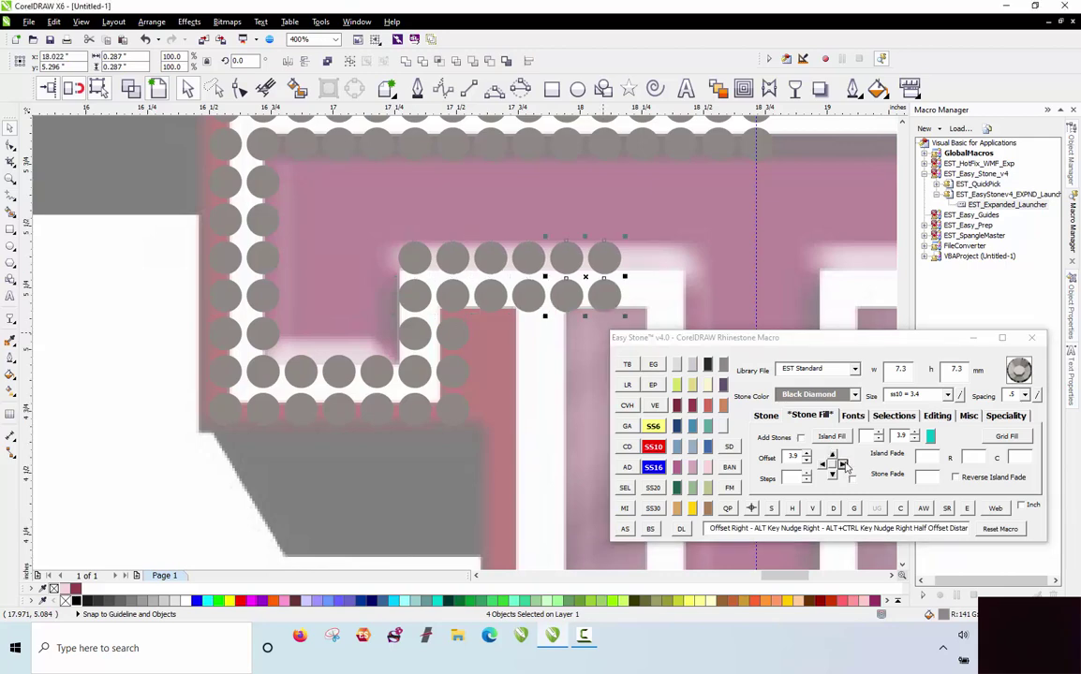
pyautogui.click(843, 464)
pyautogui.scroll(-1, 495, 259)
pyautogui.scroll(-1, 394, 242)
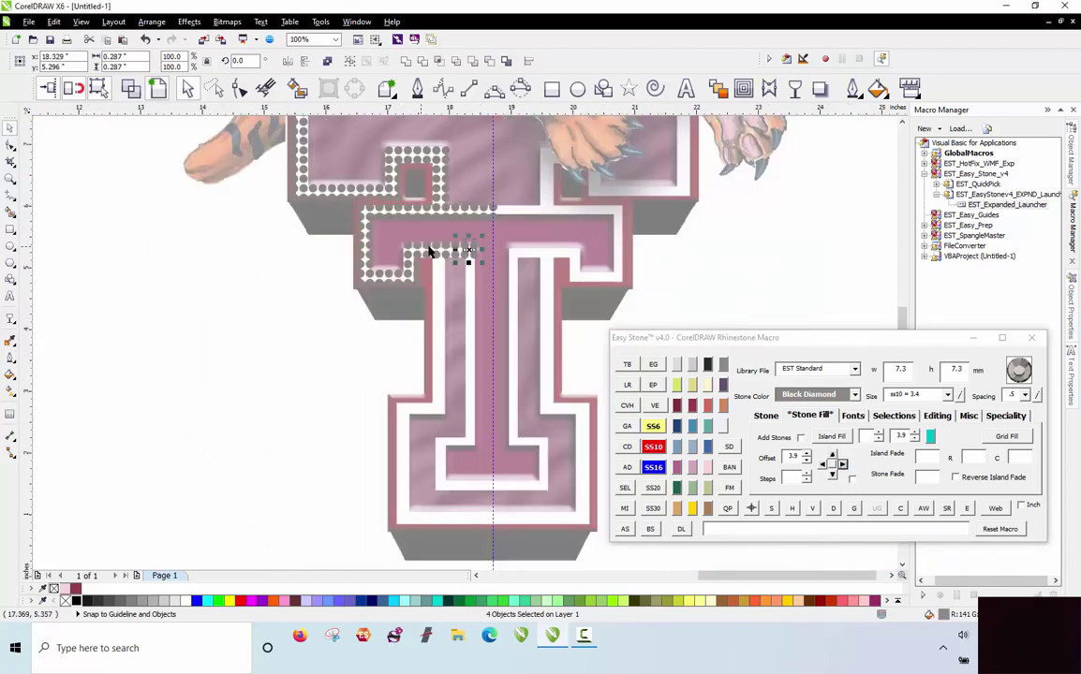
# Repeat the four stones at the top of the stem's outer left edge downward eight times at 3.9 mm offsets toward the base.
pyautogui.scroll(1, 450, 272)
pyautogui.press('Escape')
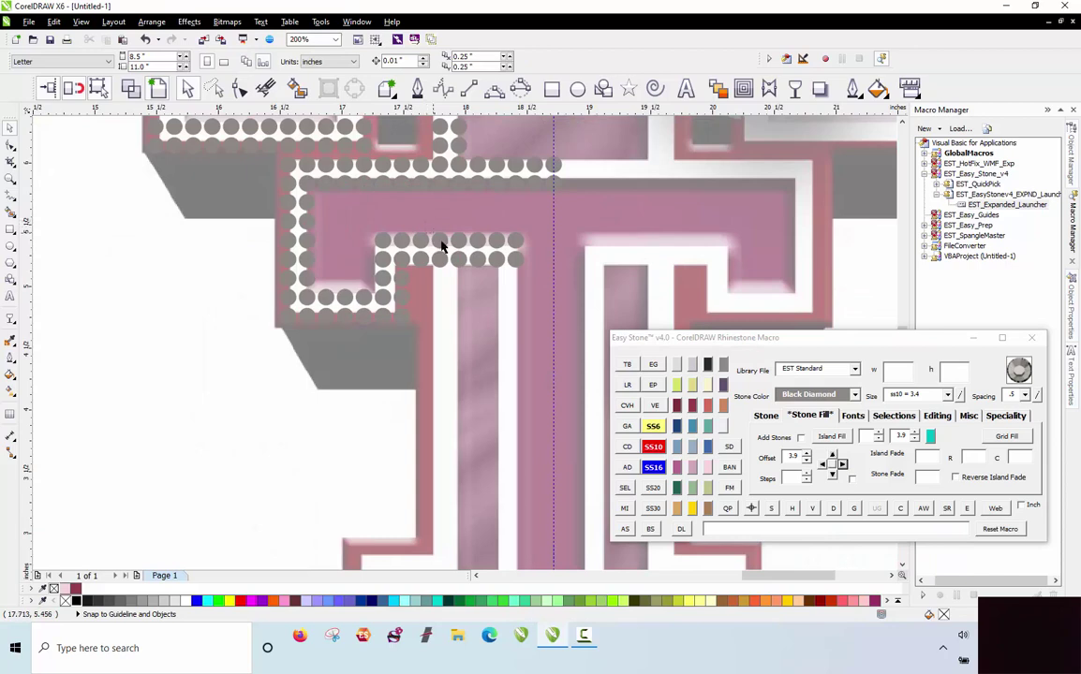
pyautogui.moveTo(429, 238); pyautogui.dragTo(466, 280)
pyautogui.press('Escape')
pyautogui.moveTo(470, 286); pyautogui.dragTo(424, 228)
pyautogui.click(832, 476)
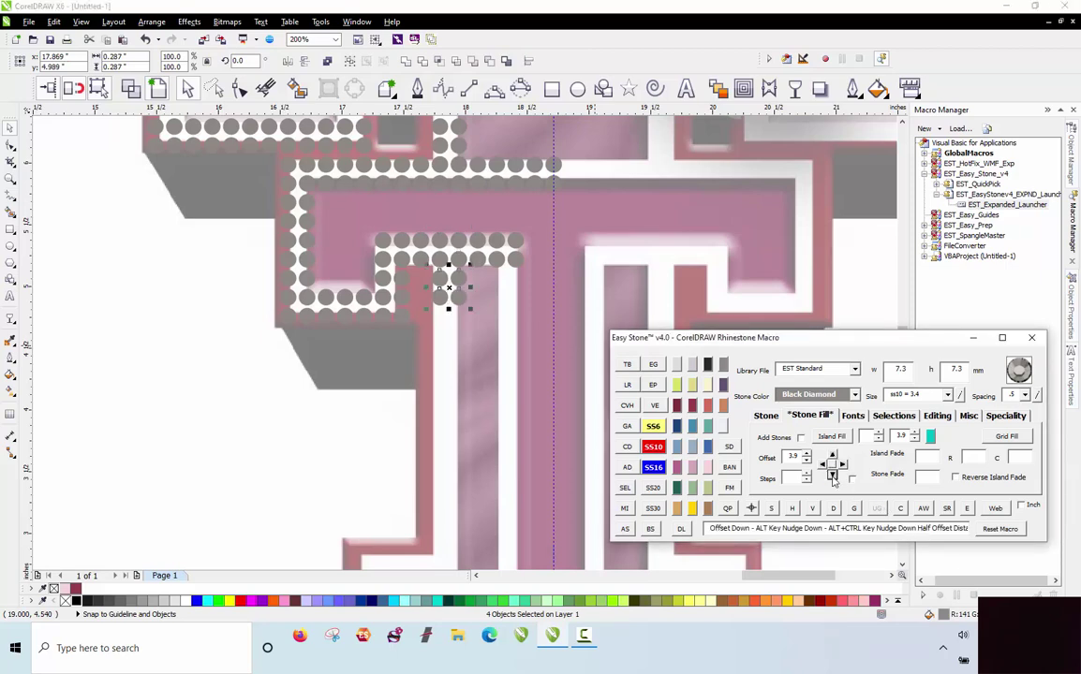
pyautogui.click(832, 476)
pyautogui.click(832, 476)
pyautogui.click(832, 476)
pyautogui.click(832, 476)
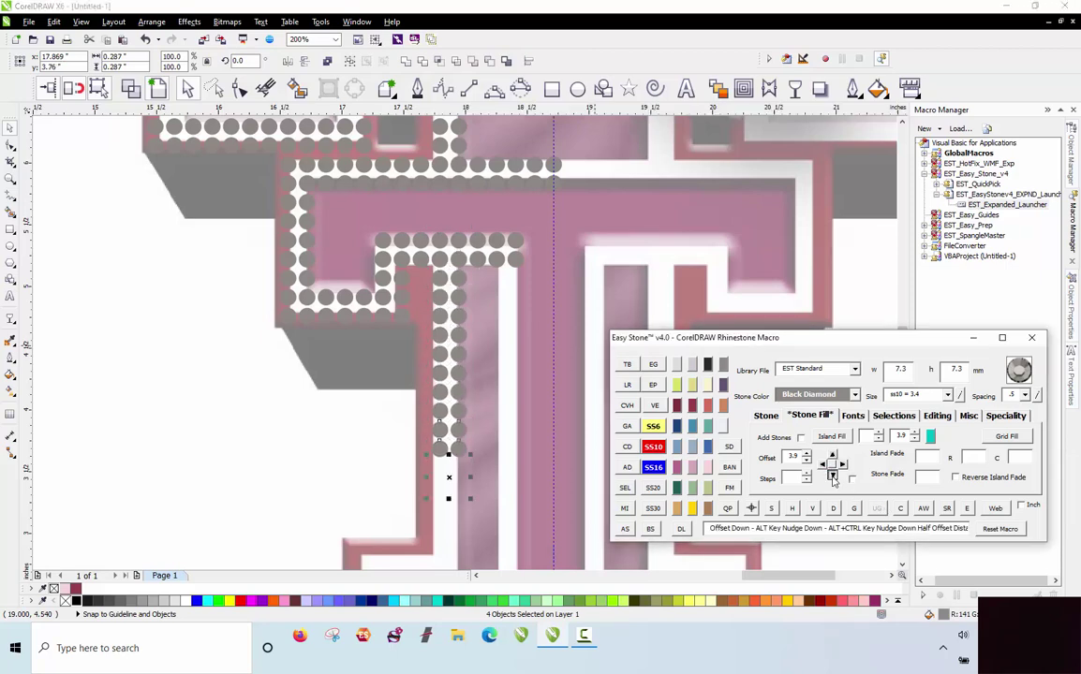
pyautogui.click(831, 476)
pyautogui.click(832, 476)
pyautogui.click(832, 476)
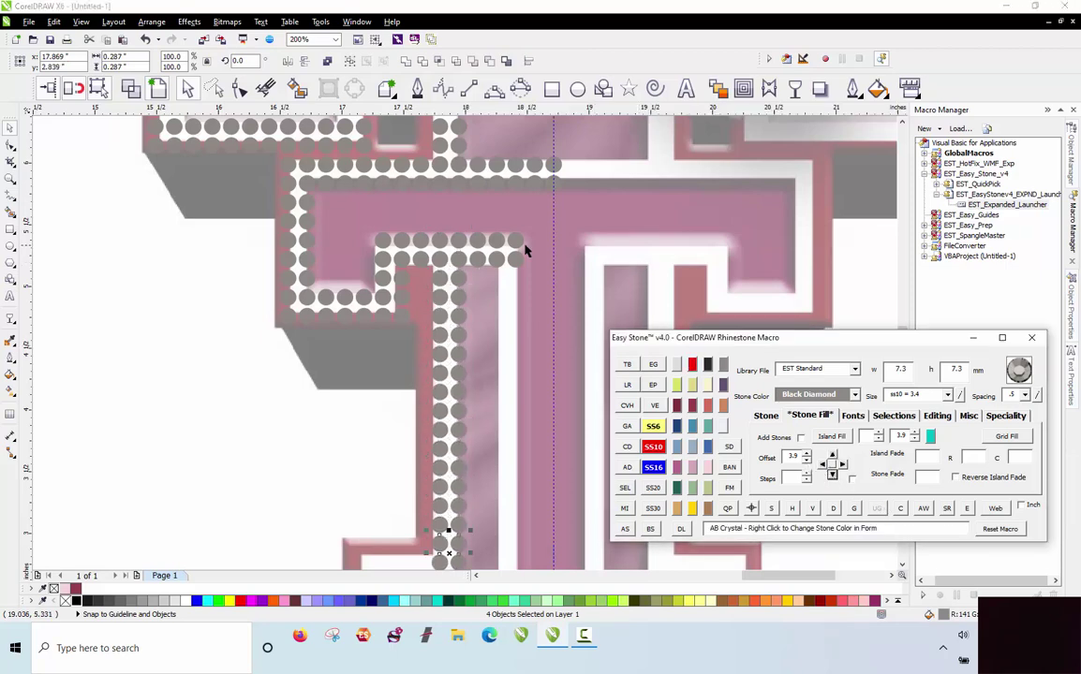
# Repeat the last four stones of the crossbar's inner edge downward ten times at 3.9 mm offsets along the stem's inner edge.
pyautogui.click(499, 270)
pyautogui.moveTo(469, 227); pyautogui.dragTo(529, 271)
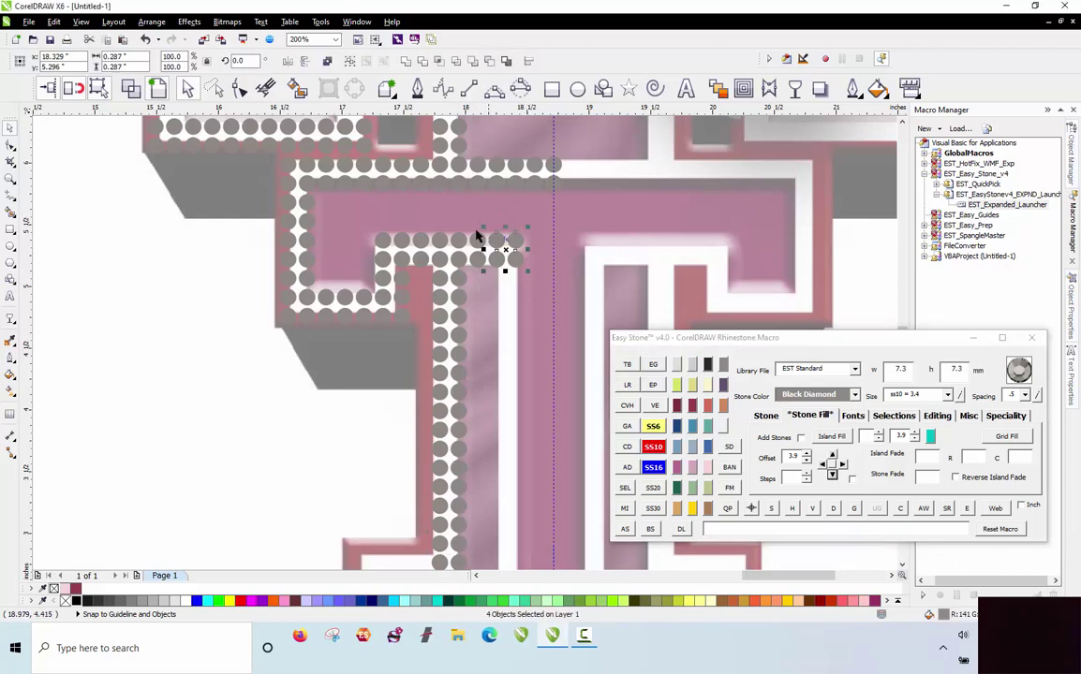
pyautogui.scroll(-2, 487, 242)
pyautogui.click(831, 476)
pyautogui.click(831, 476)
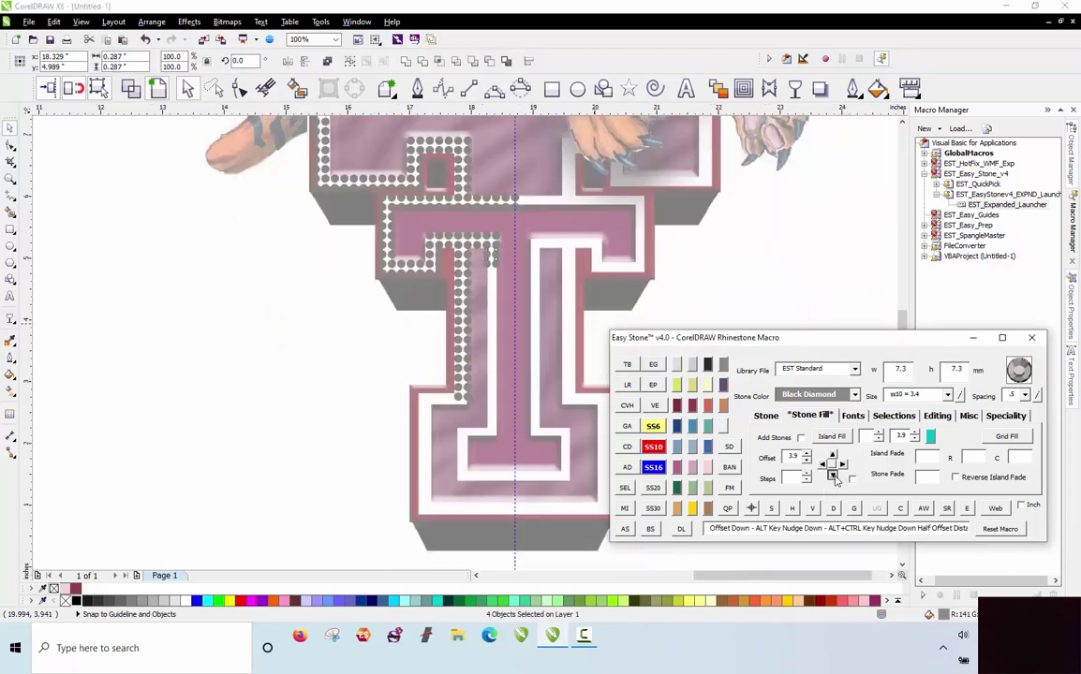
pyautogui.click(832, 476)
pyautogui.click(832, 476)
pyautogui.click(832, 476)
pyautogui.click(831, 475)
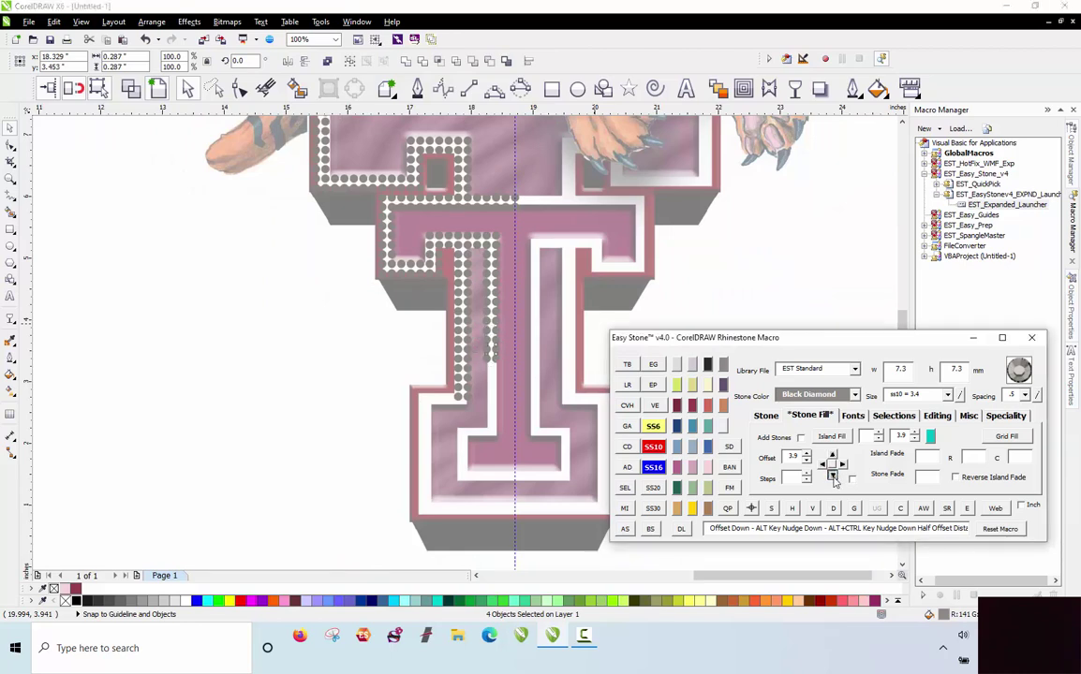
pyautogui.click(832, 475)
pyautogui.click(832, 476)
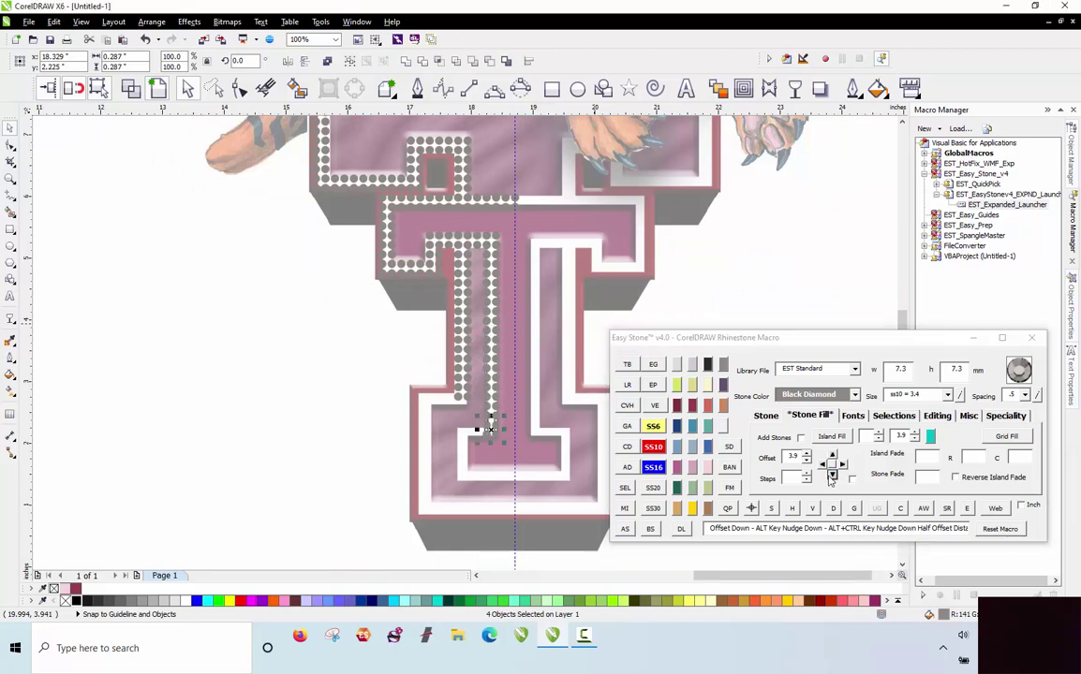
pyautogui.click(443, 431)
# Add one two-stone row below the outer stem column, then repeat its last four stones leftward along the base's top edge.
pyautogui.scroll(2, 471, 365)
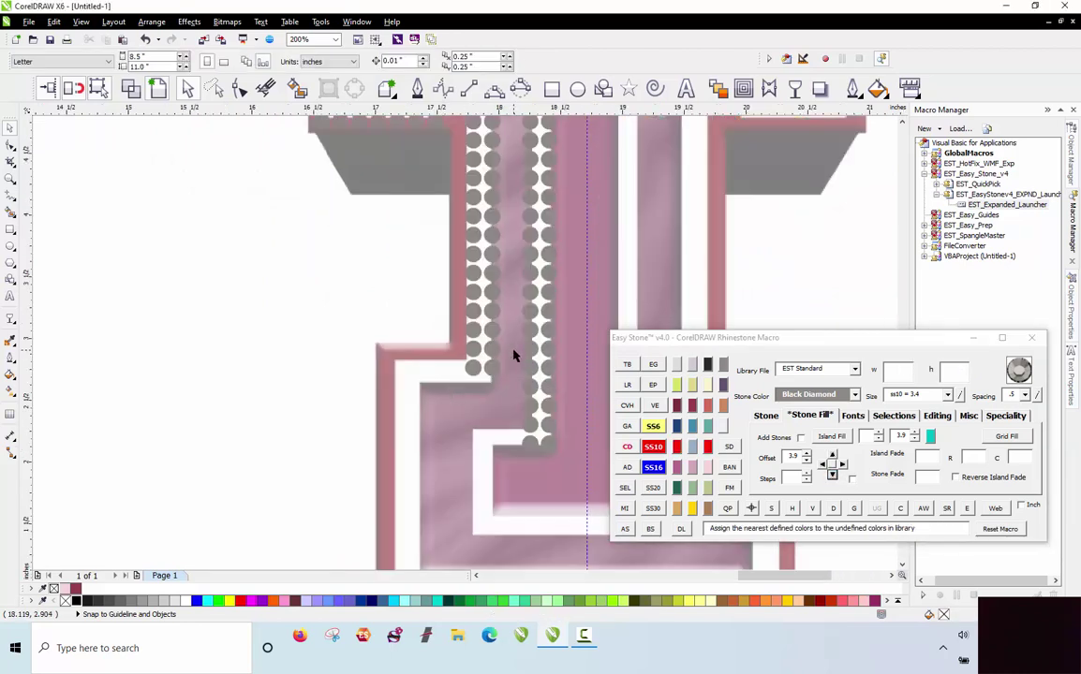
pyautogui.moveTo(513, 355); pyautogui.dragTo(444, 391)
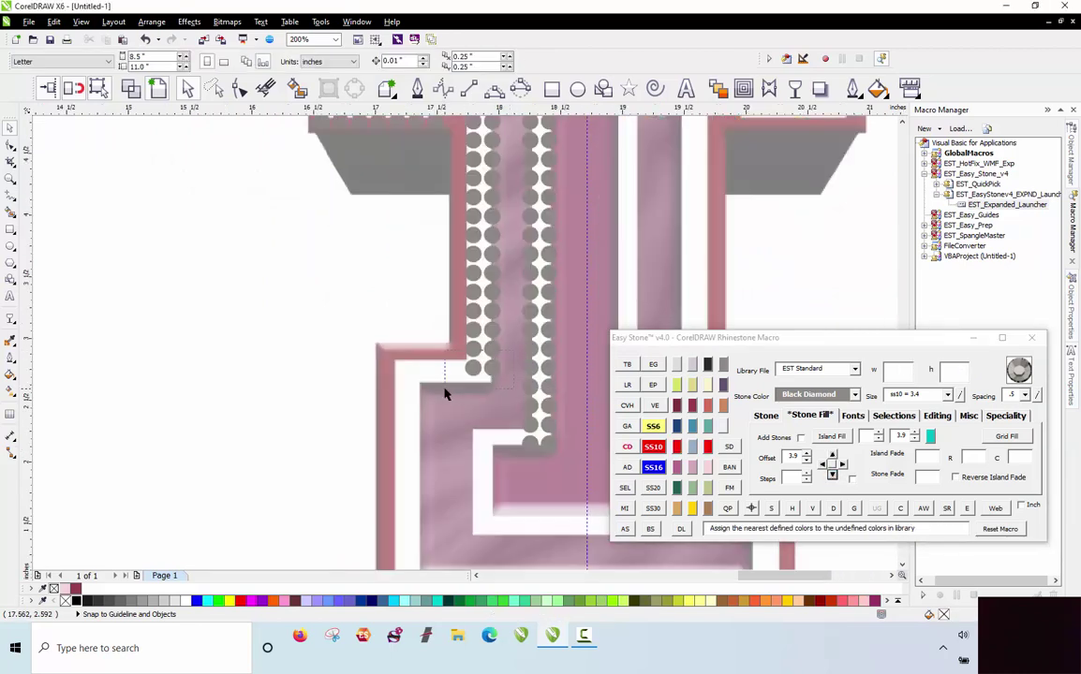
pyautogui.click(832, 476)
pyautogui.click(524, 447)
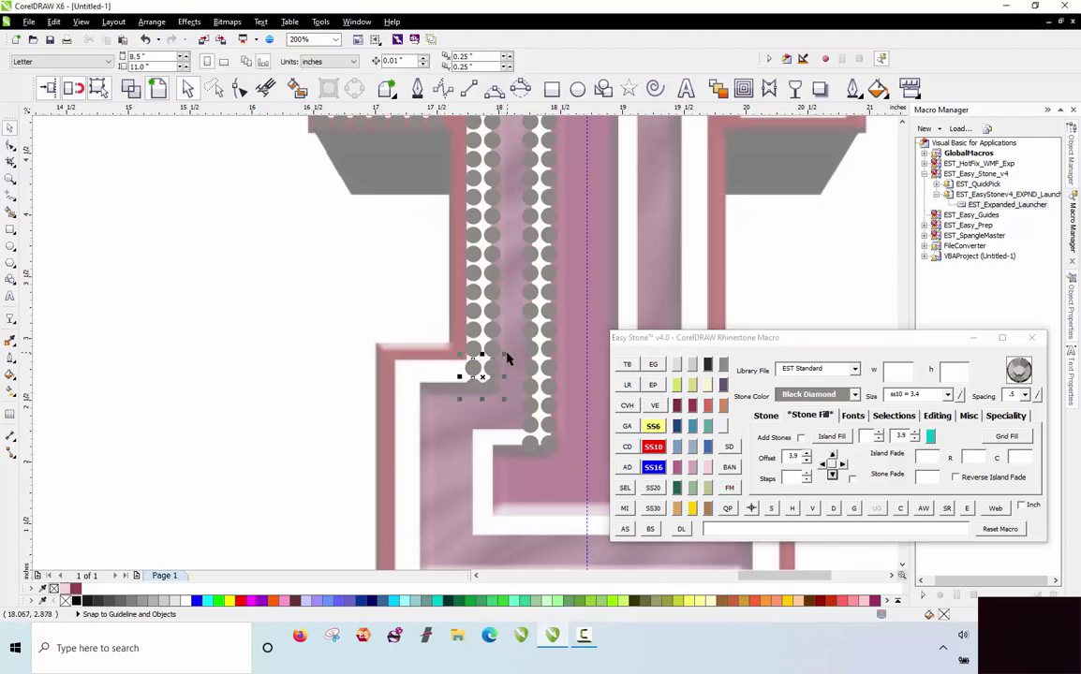
pyautogui.moveTo(505, 358); pyautogui.dragTo(448, 394)
pyautogui.click(822, 464)
pyautogui.click(821, 463)
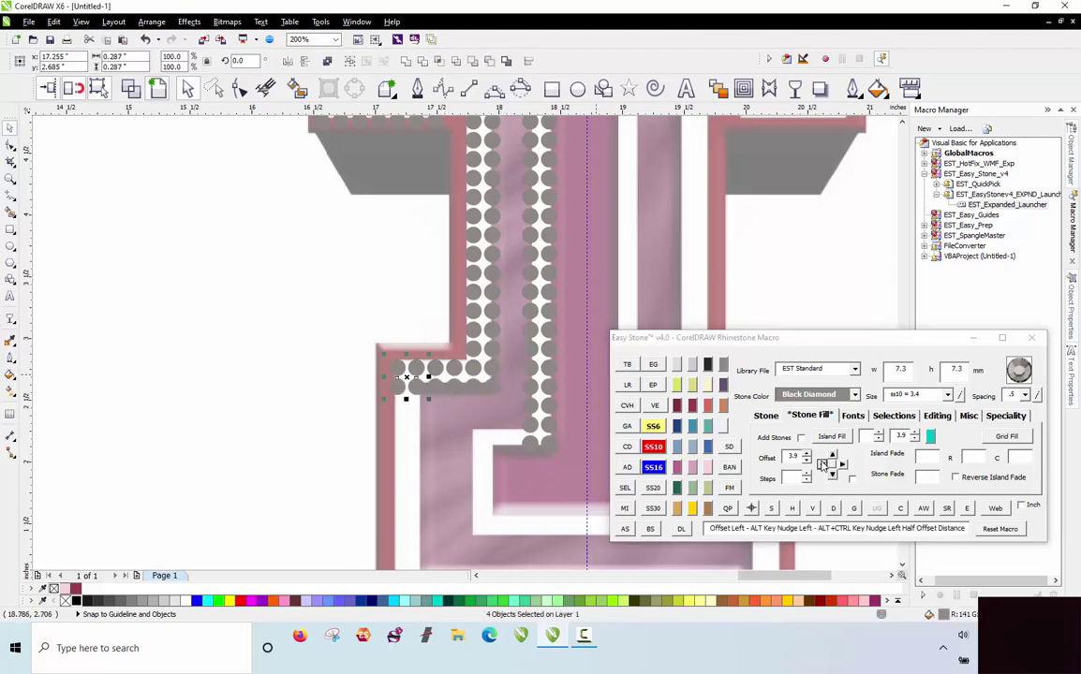
pyautogui.click(372, 269)
# Repeat the four stones at the base's upper-left corner downward along its outer left edge at 3.9 mm offsets.
pyautogui.scroll(-2, 372, 265)
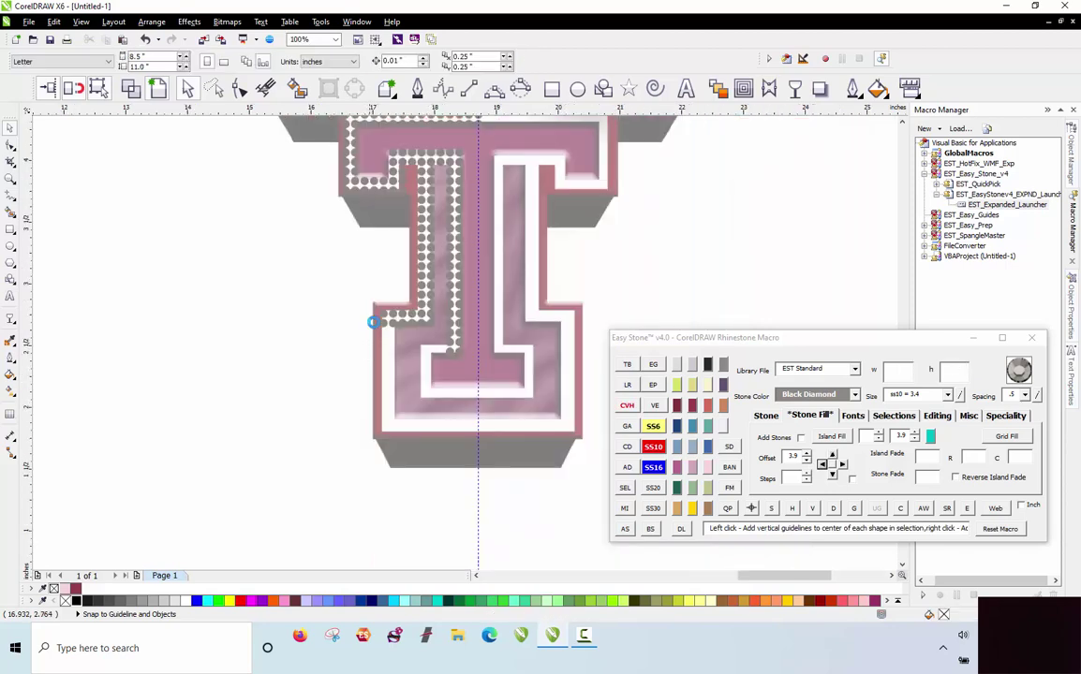
pyautogui.scroll(2, 373, 322)
pyautogui.moveTo(369, 294); pyautogui.dragTo(435, 355)
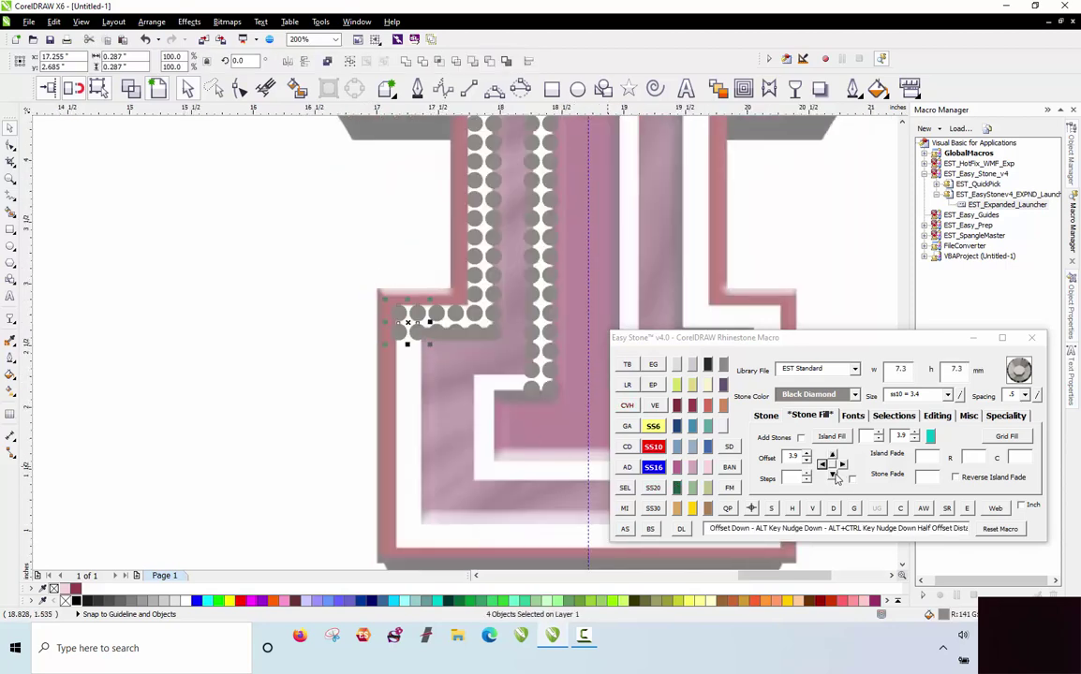
pyautogui.click(832, 476)
pyautogui.click(833, 476)
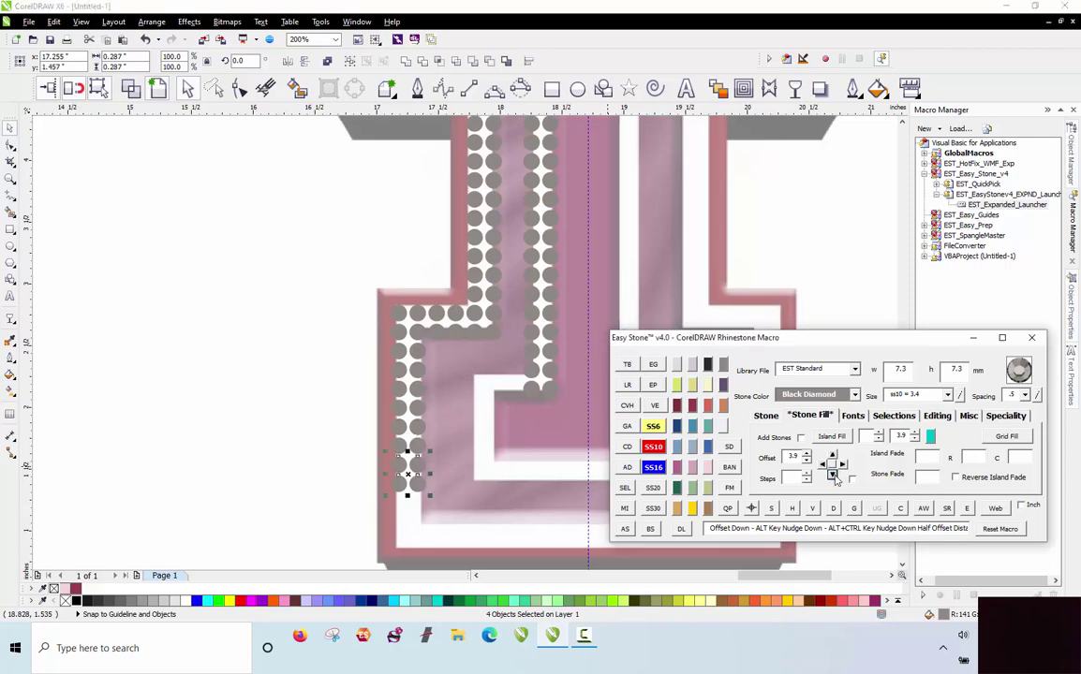
pyautogui.click(833, 476)
pyautogui.click(832, 476)
pyautogui.click(281, 331)
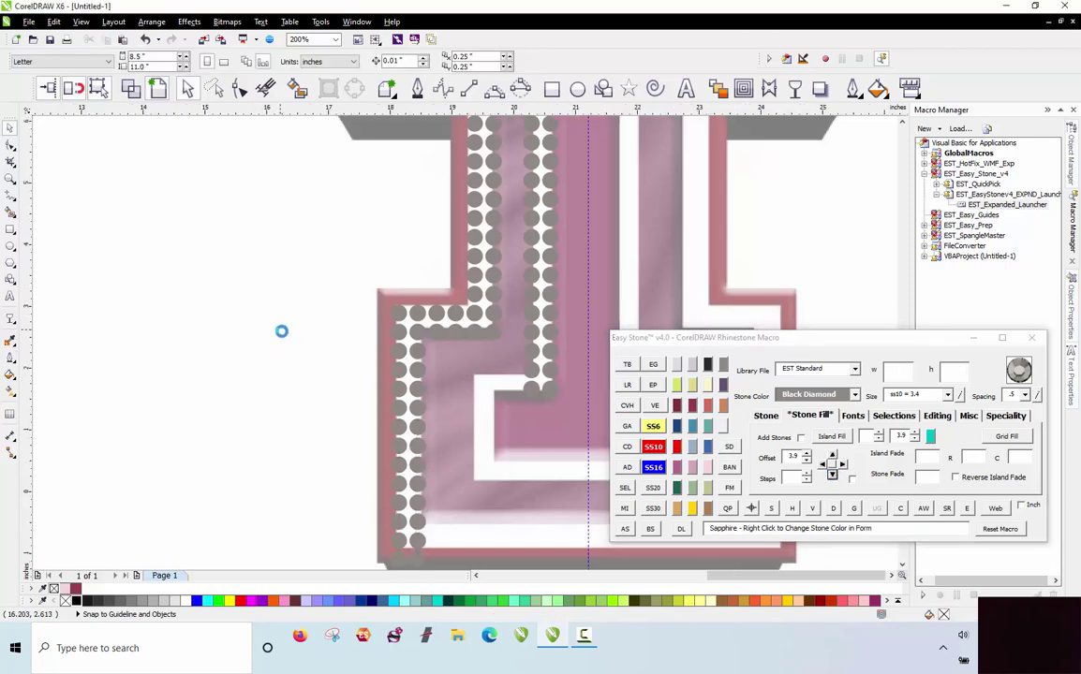
# Delete the surplus two-stone row extending below the base's lower-left corner.
pyautogui.scroll(-2, 281, 330)
pyautogui.scroll(4, 287, 458)
pyautogui.moveTo(384, 501); pyautogui.dragTo(415, 515)
pyautogui.moveTo(220, 386); pyautogui.dragTo(400, 507)
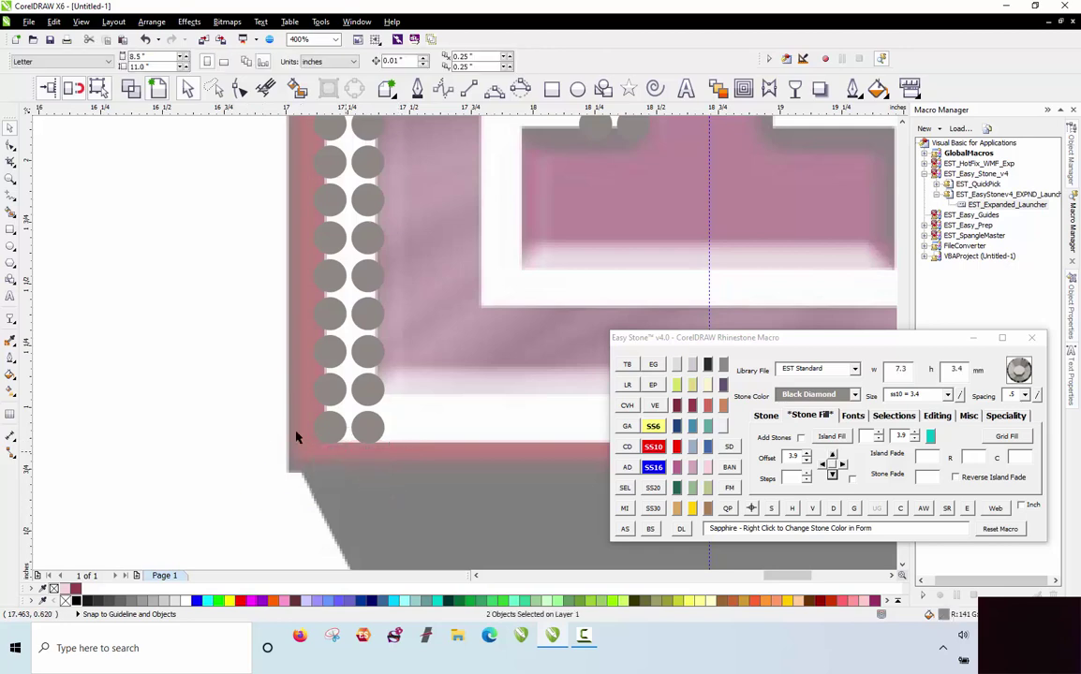
# Repeat the four lower-left corner stones rightward along the base's bottom edge and remove the surplus column past the centre guideline.
pyautogui.scroll(-2, 218, 345)
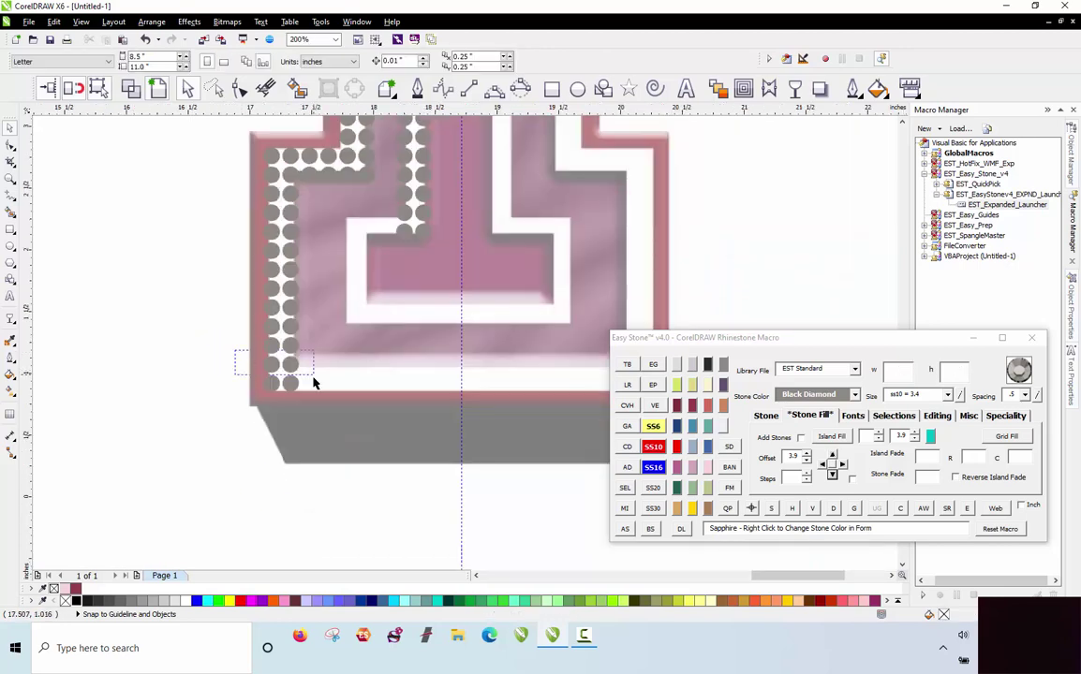
pyautogui.moveTo(214, 321); pyautogui.dragTo(308, 403)
pyautogui.click(843, 465)
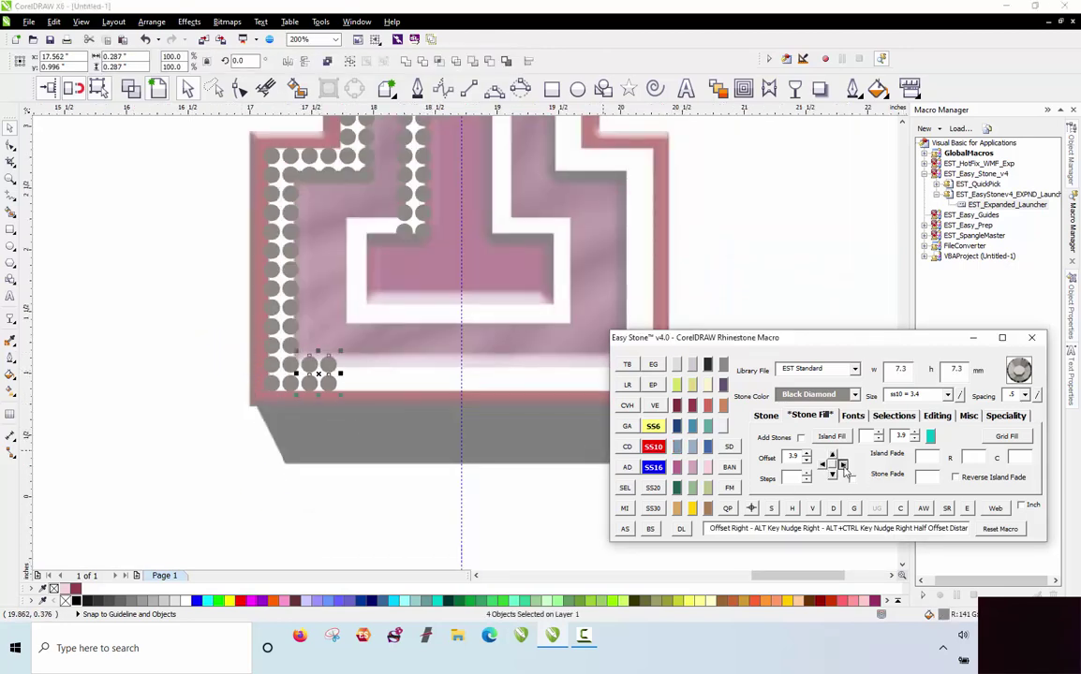
pyautogui.click(843, 465)
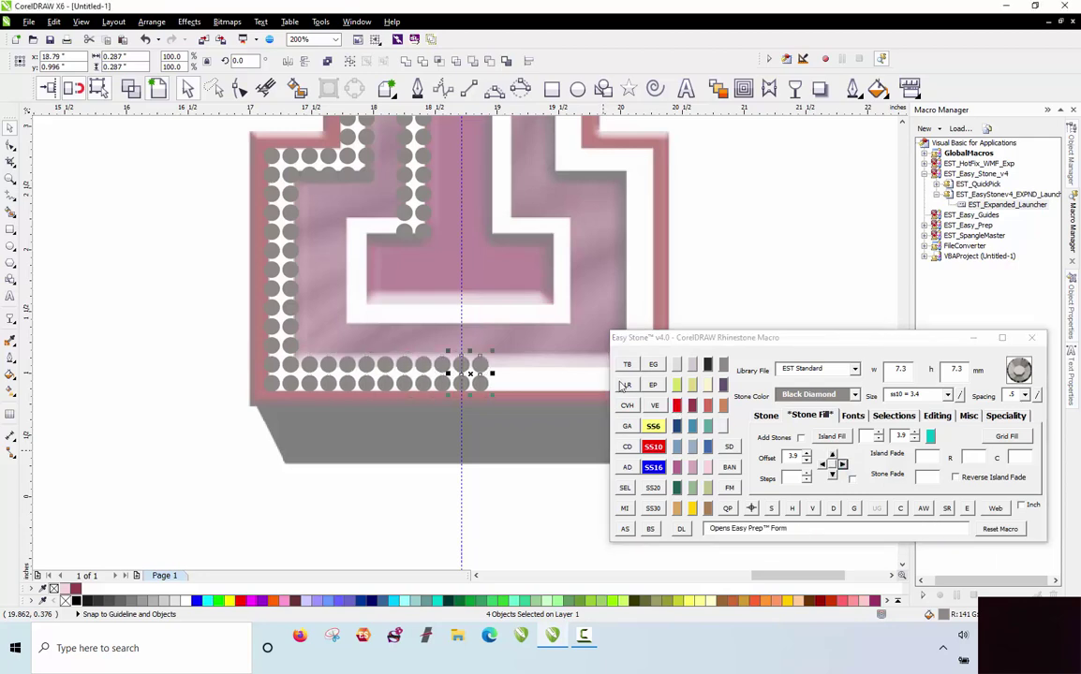
pyautogui.moveTo(515, 355); pyautogui.dragTo(460, 405)
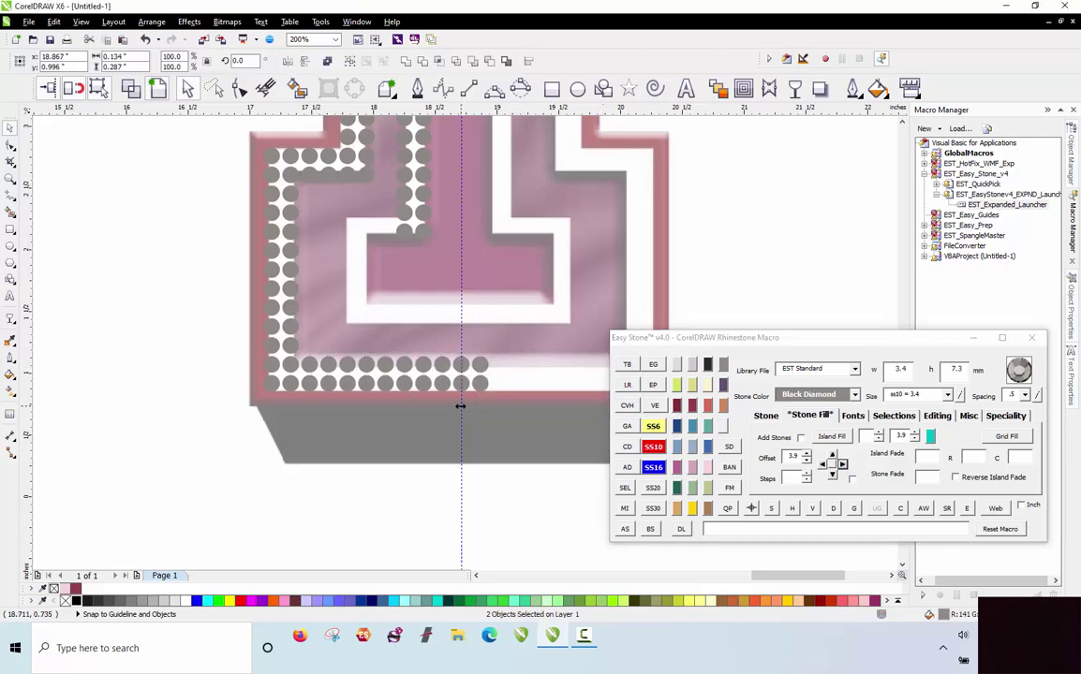
pyautogui.press('Escape')
# Repeat the last four stones of the inner stem column leftward along the base's inner outline and delete the surplus outermost column.
pyautogui.scroll(2, 391, 202)
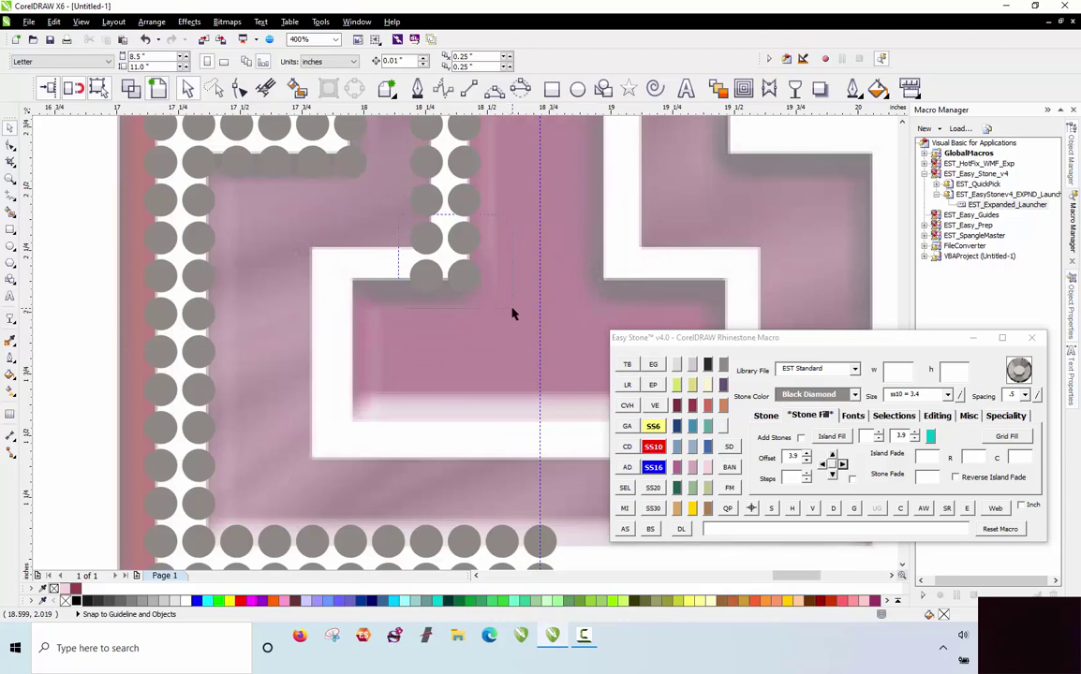
pyautogui.moveTo(512, 313); pyautogui.dragTo(510, 312)
pyautogui.click(822, 465)
pyautogui.click(821, 465)
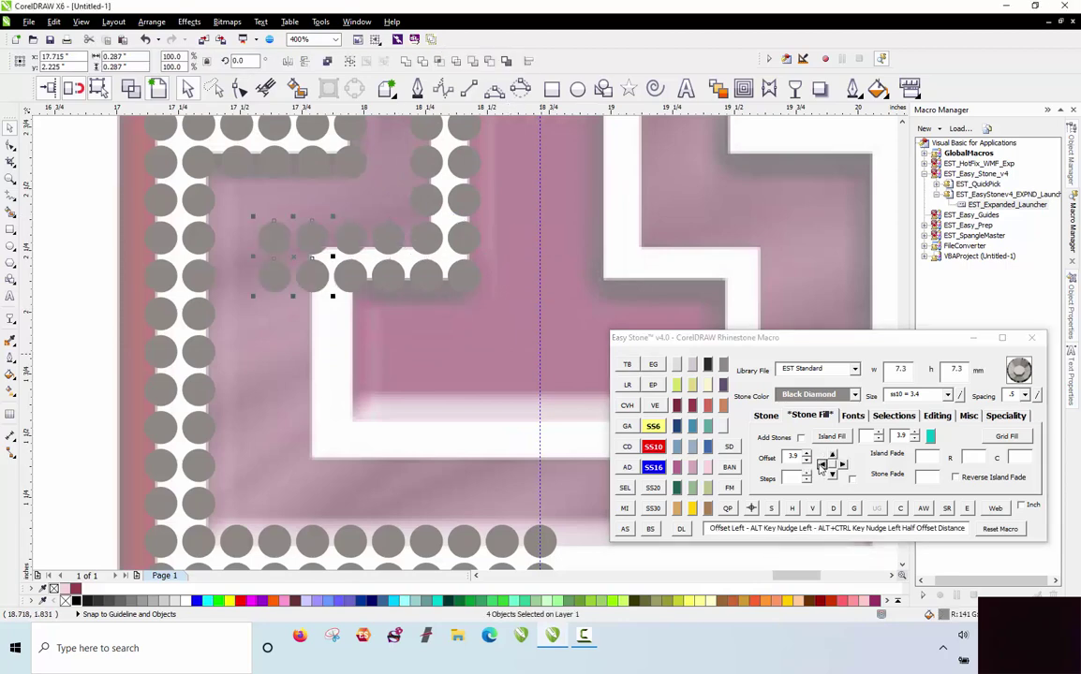
pyautogui.press('Escape')
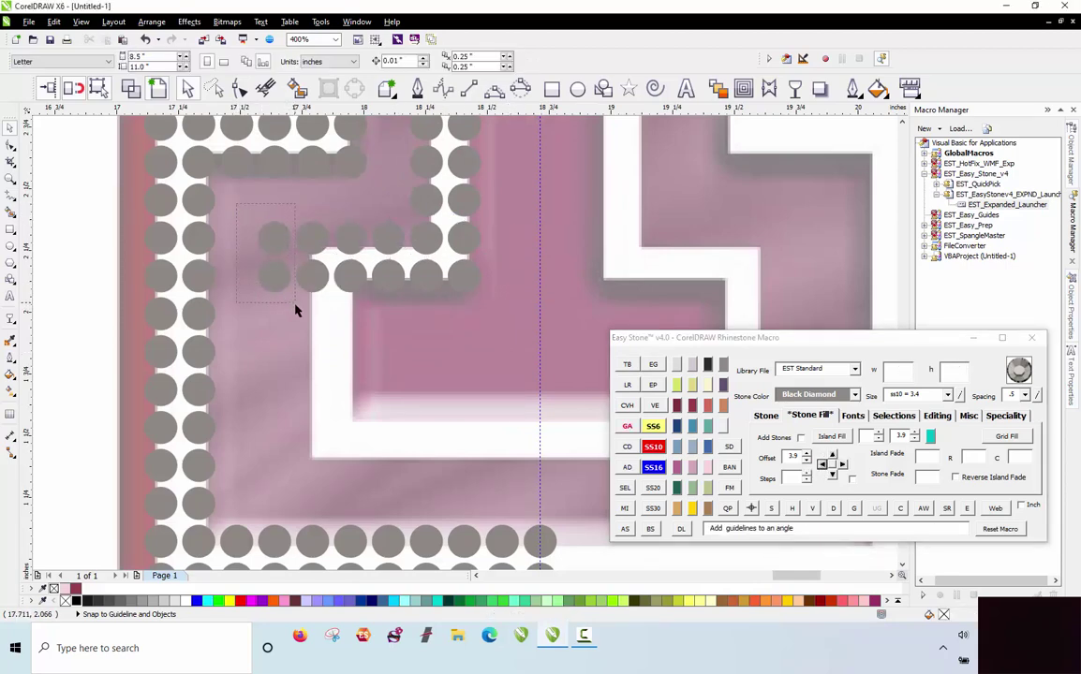
pyautogui.moveTo(295, 309); pyautogui.dragTo(299, 326)
pyautogui.press('Delete')
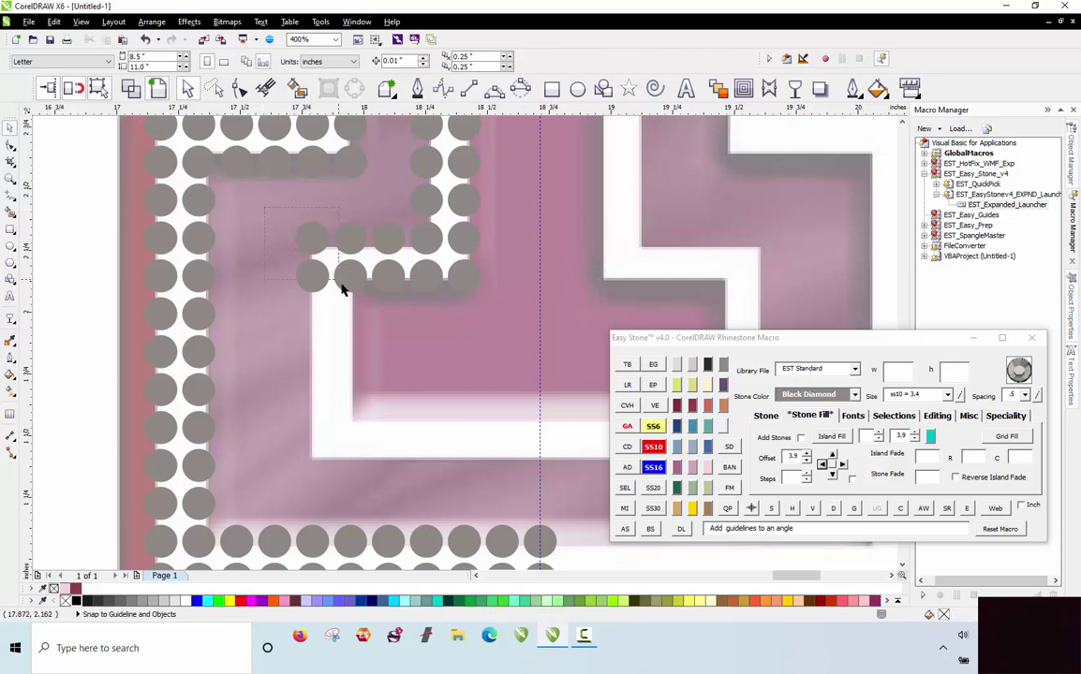
# Repeat the four stones at the inner outline's upper-left corner downward twice to its lower-left corner.
pyautogui.moveTo(342, 290); pyautogui.dragTo(345, 293)
pyautogui.click(832, 476)
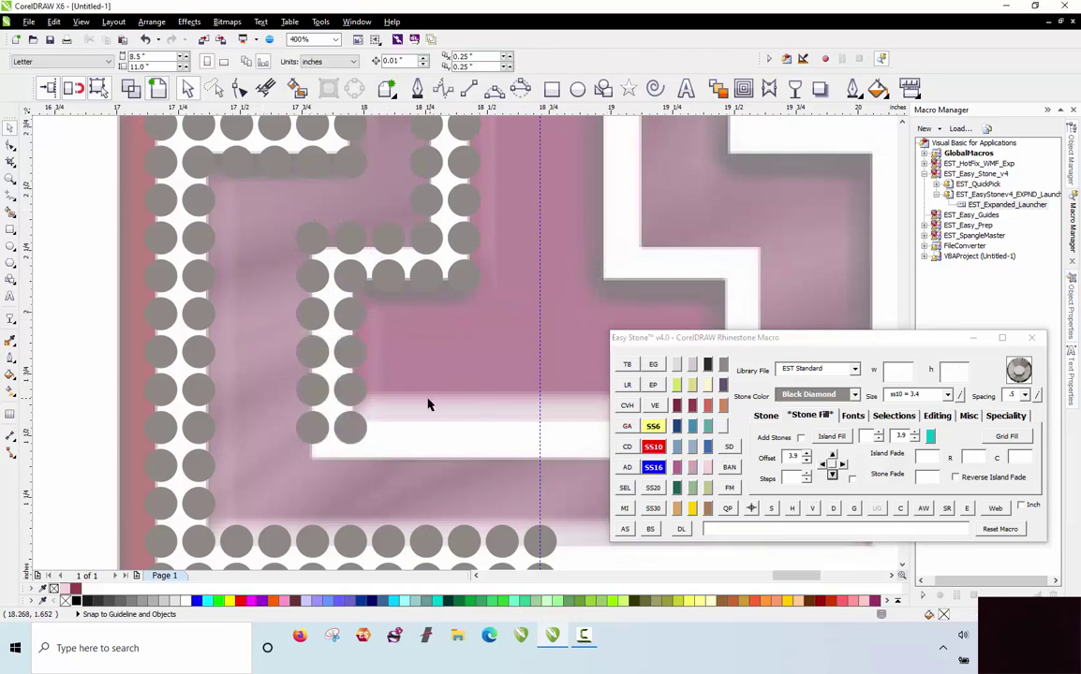
pyautogui.moveTo(376, 393); pyautogui.dragTo(287, 459)
pyautogui.scroll(-1, 165, 387)
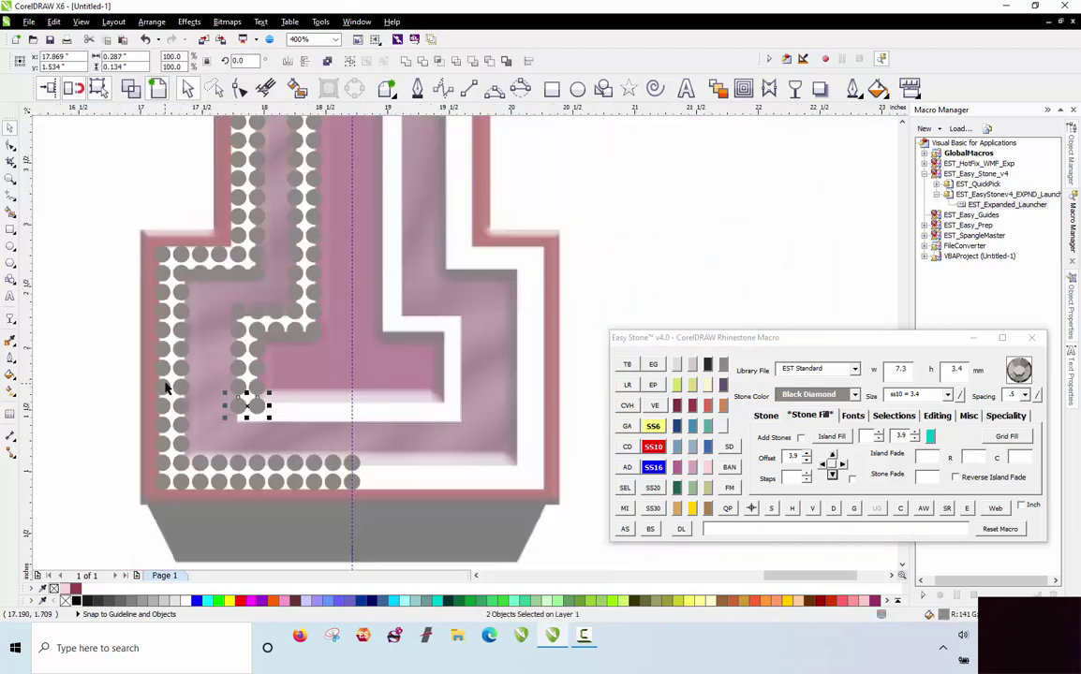
pyautogui.scroll(1, 237, 400)
pyautogui.click(191, 421)
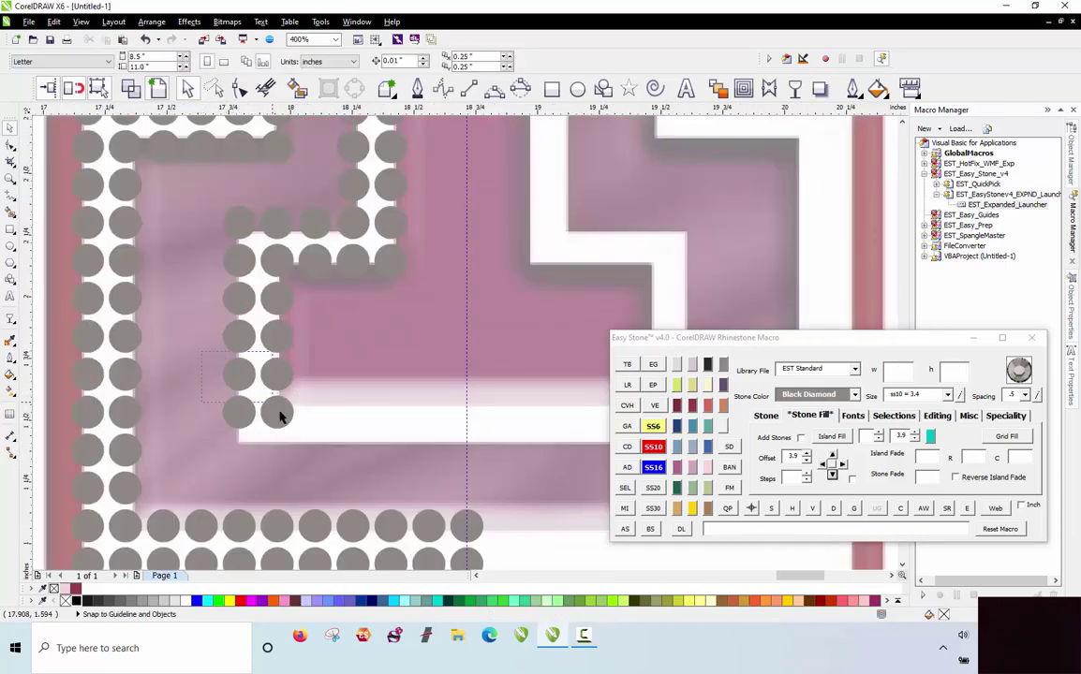
# Repeat the four lower-left stones of the inner outline rightward along its bottom edge and remove the surplus column past the centre guideline.
pyautogui.moveTo(280, 416); pyautogui.dragTo(335, 463)
pyautogui.click(843, 465)
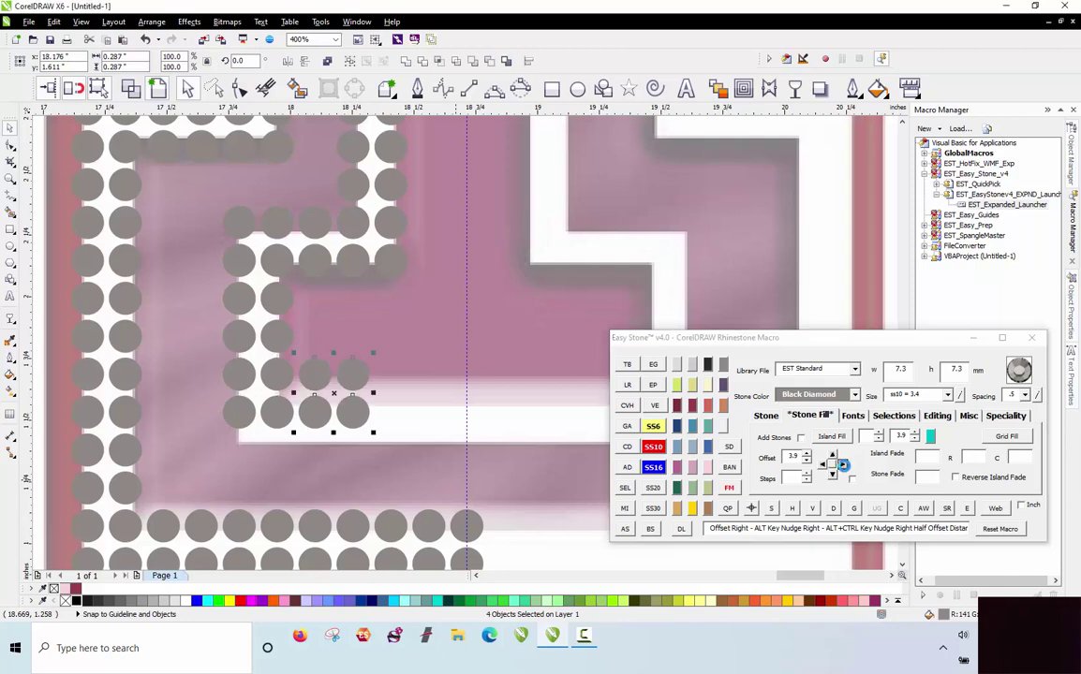
pyautogui.click(843, 465)
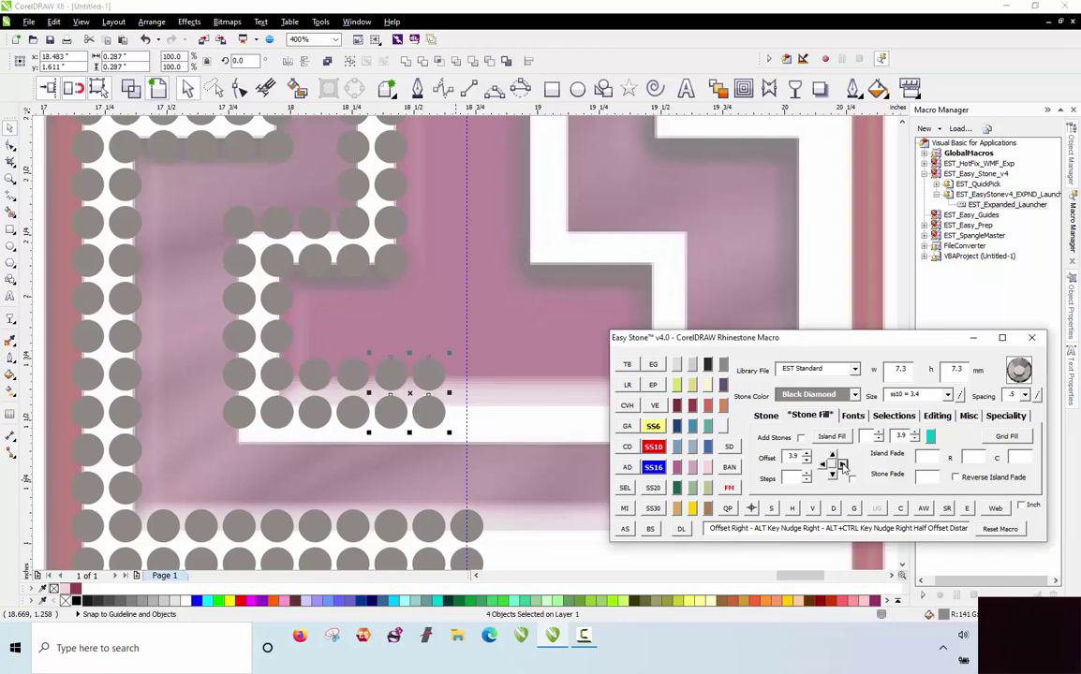
pyautogui.click(843, 465)
pyautogui.moveTo(548, 333); pyautogui.dragTo(479, 439)
pyautogui.press('Escape')
pyautogui.scroll(-2, 509, 465)
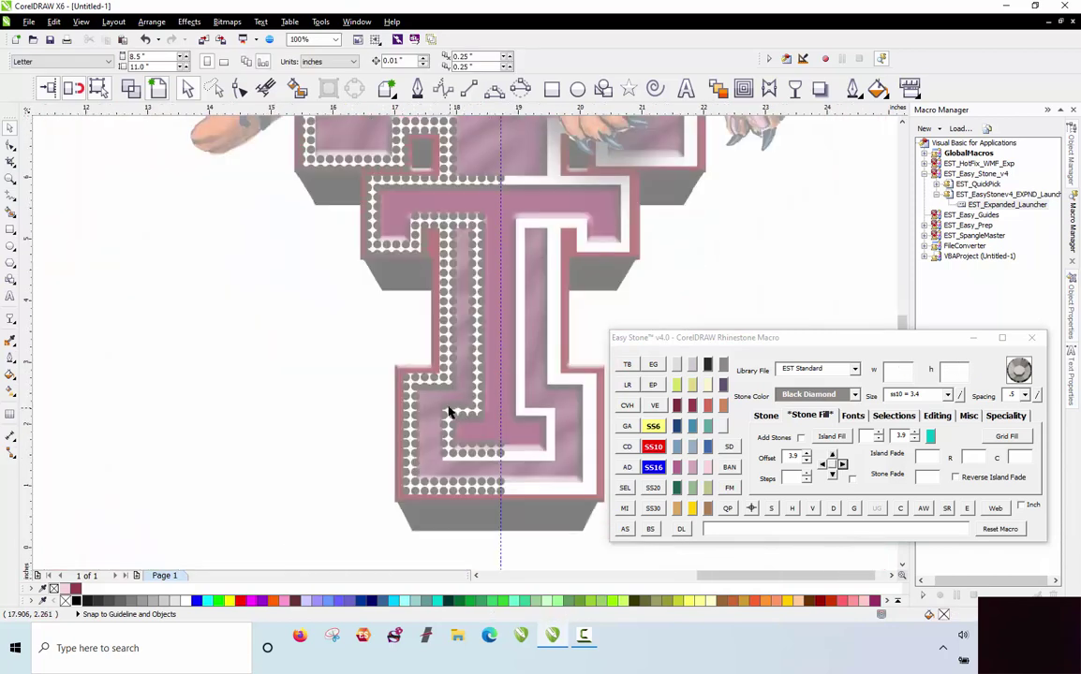
# Place a copy of all the lettering's left-half stones in the empty area to the right of the tiger artwork.
pyautogui.scroll(-1, 441, 401)
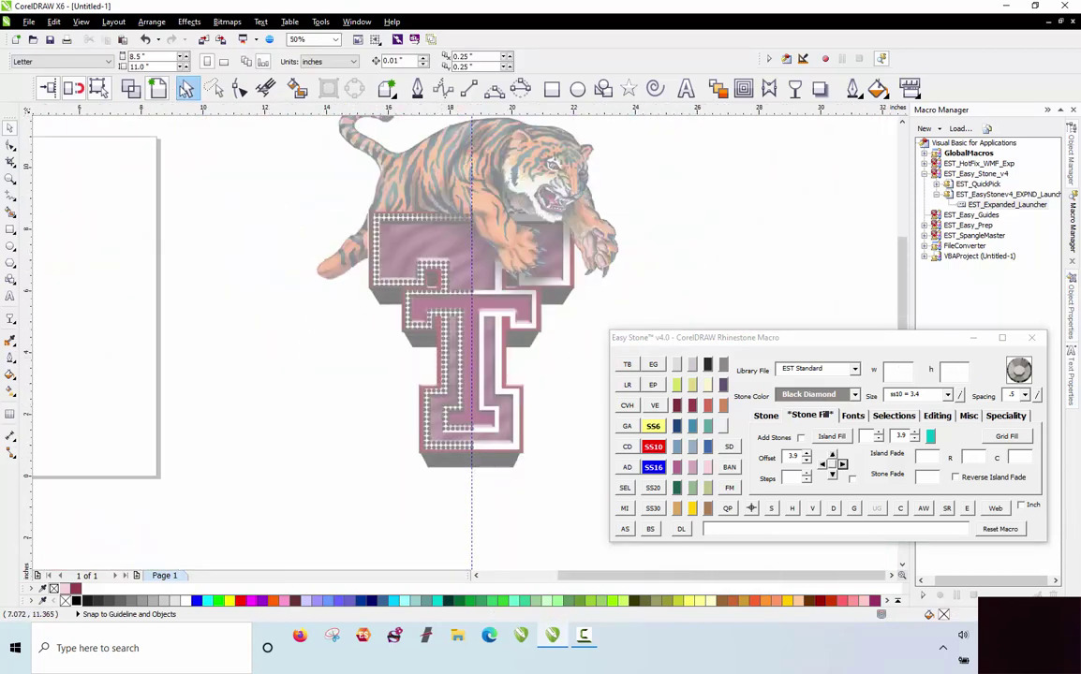
pyautogui.moveTo(299, 185); pyautogui.dragTo(524, 497)
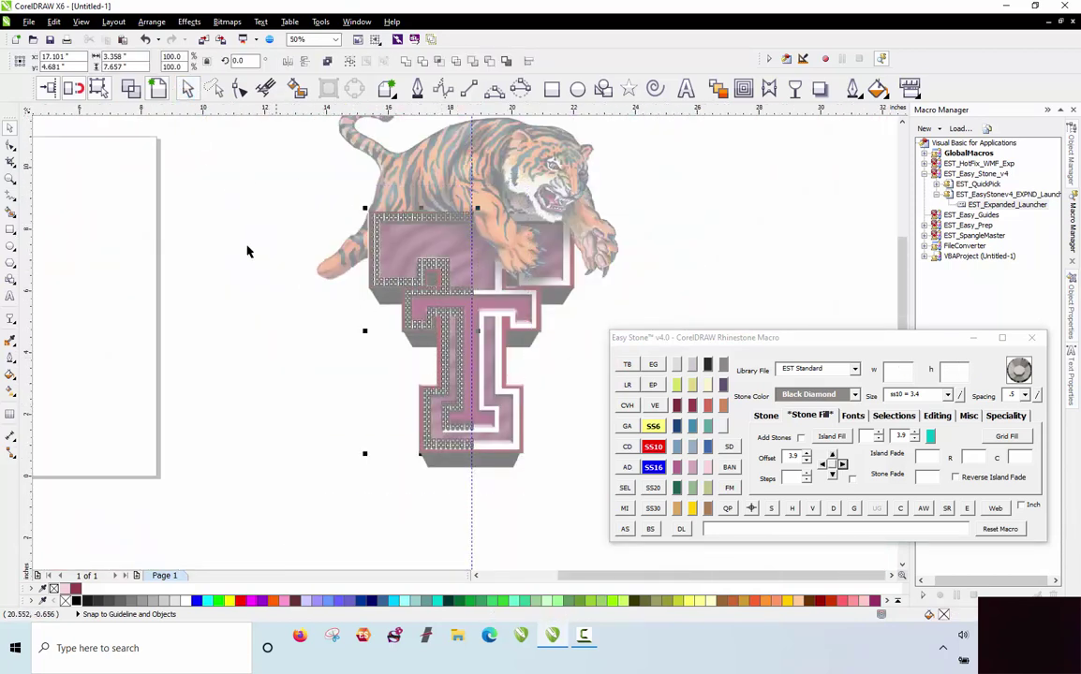
pyautogui.scroll(-1, 247, 251)
pyautogui.moveTo(319, 265); pyautogui.dragTo(468, 270)
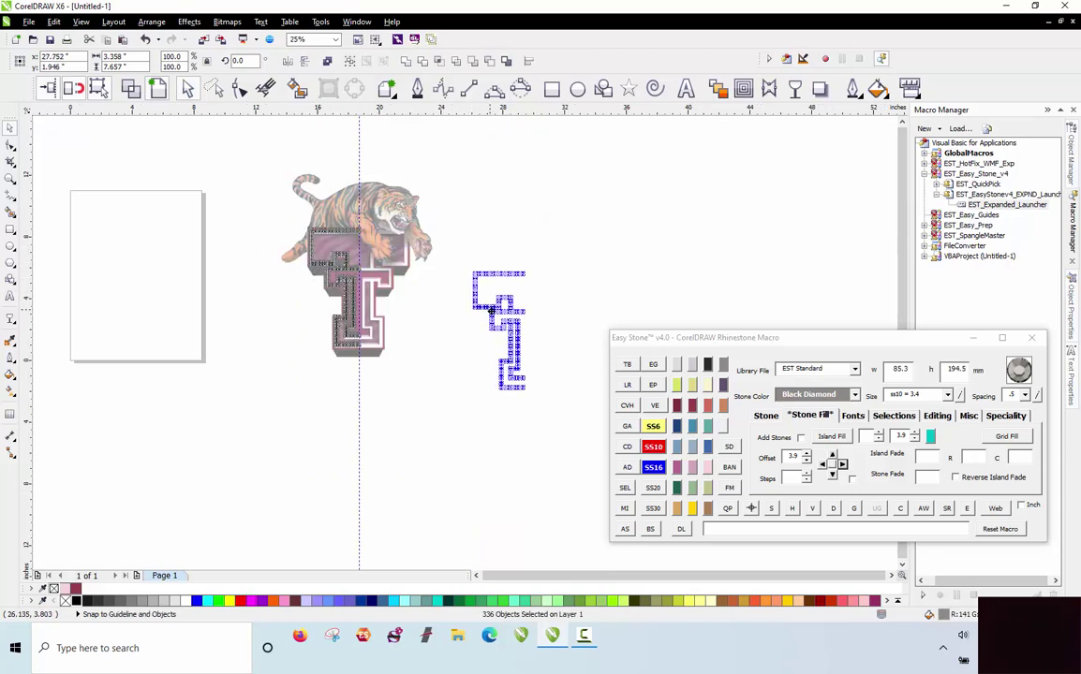
pyautogui.press('Escape')
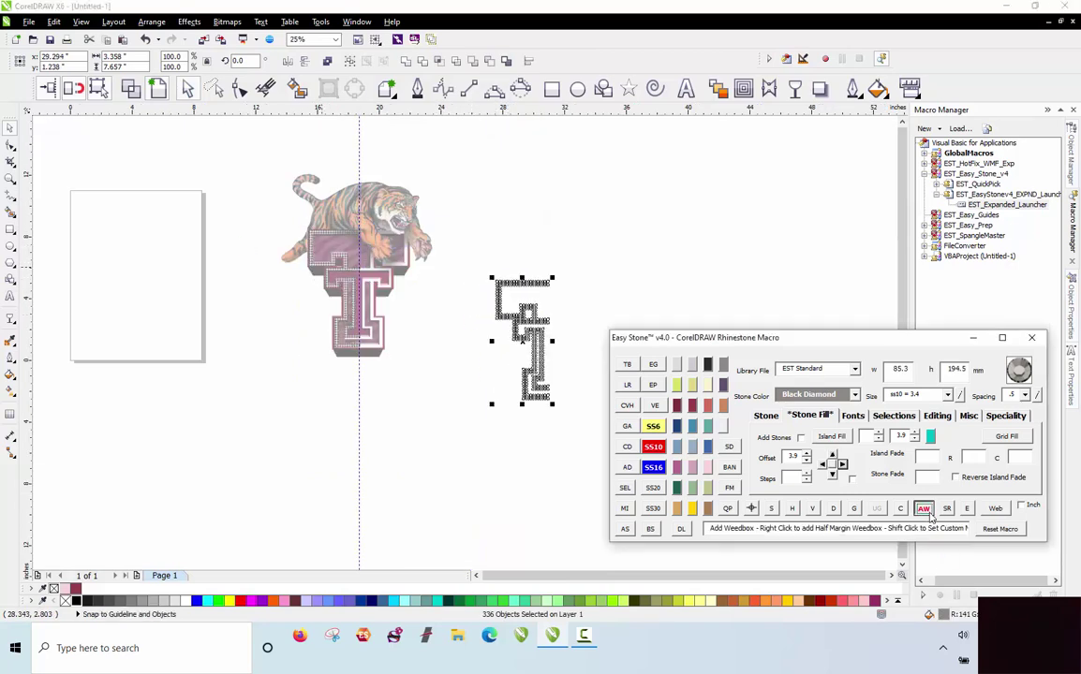
# Try adding a black weed box behind the copied half-lettering stones and mirroring the stones to the right.
pyautogui.click(618, 294)
pyautogui.scroll(1, 617, 302)
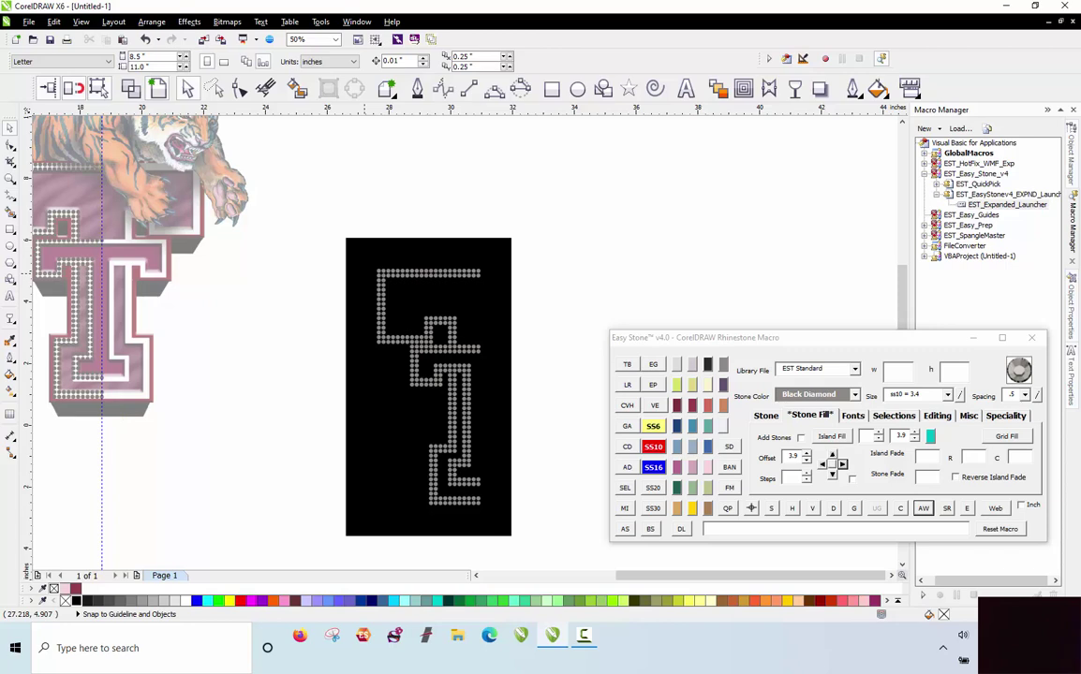
pyautogui.moveTo(337, 231); pyautogui.dragTo(536, 529)
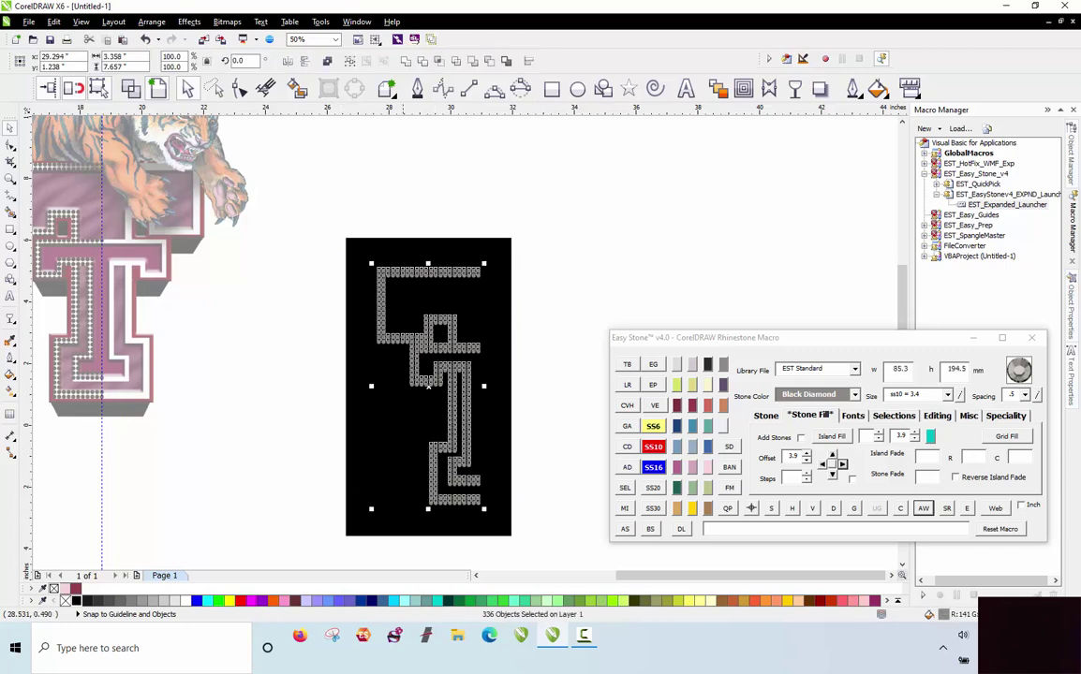
pyautogui.moveTo(371, 386); pyautogui.dragTo(584, 386)
pyautogui.click(504, 215)
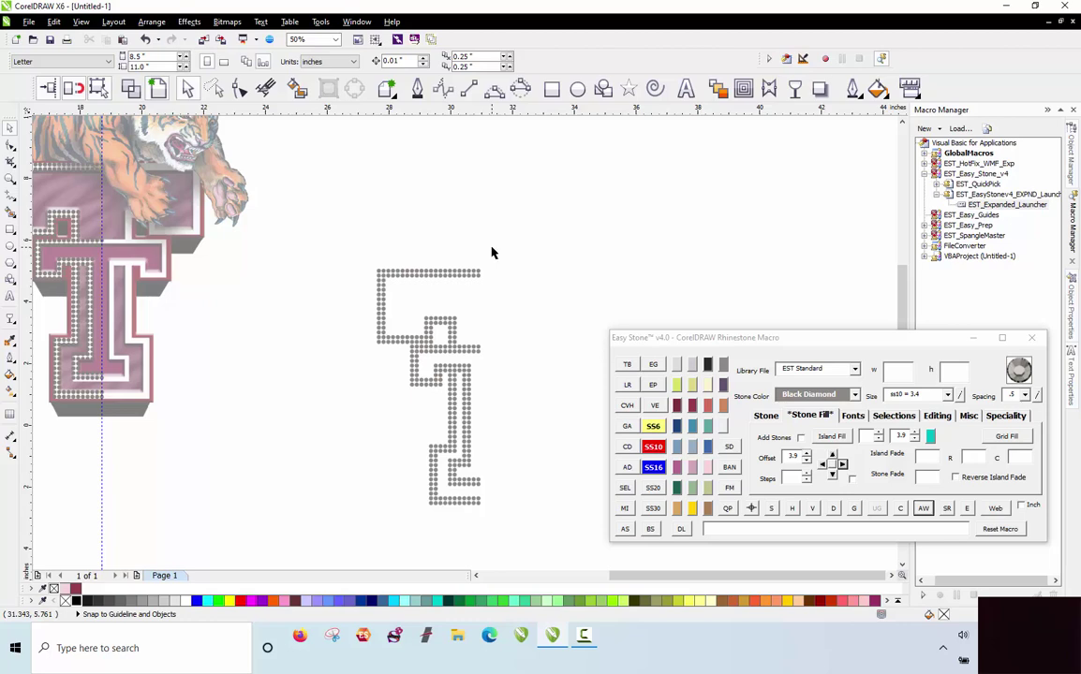
# Offset a copy of the copied lettering's top stone row upward by 3.9 and recolor the new row Siam.
pyautogui.scroll(-1, 197, 268)
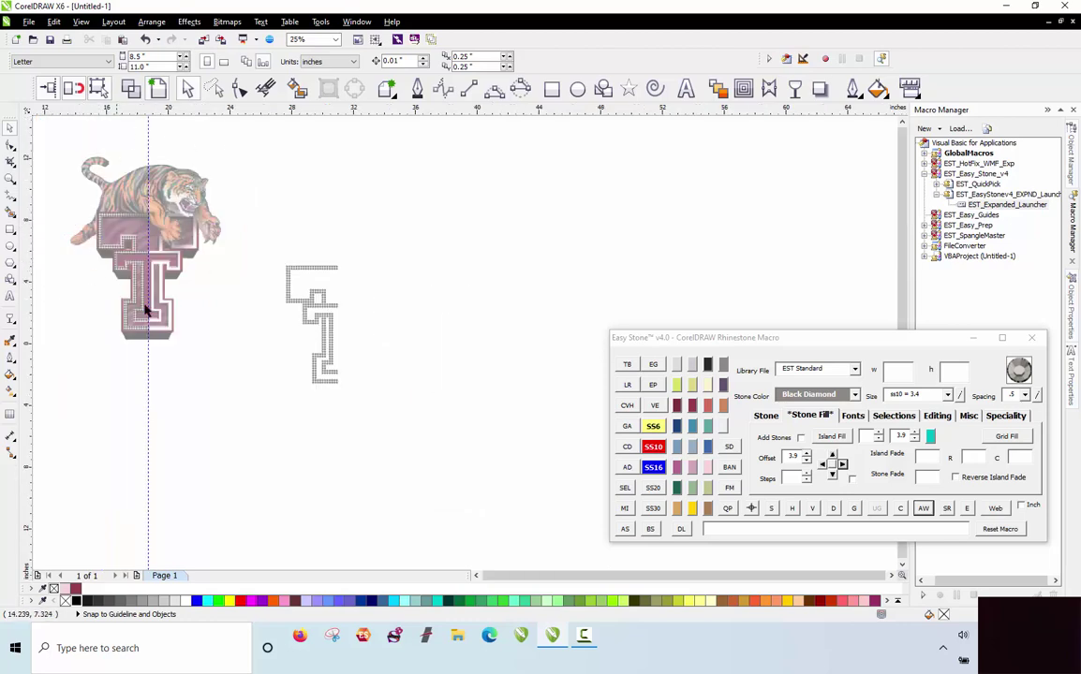
pyautogui.scroll(1, 340, 285)
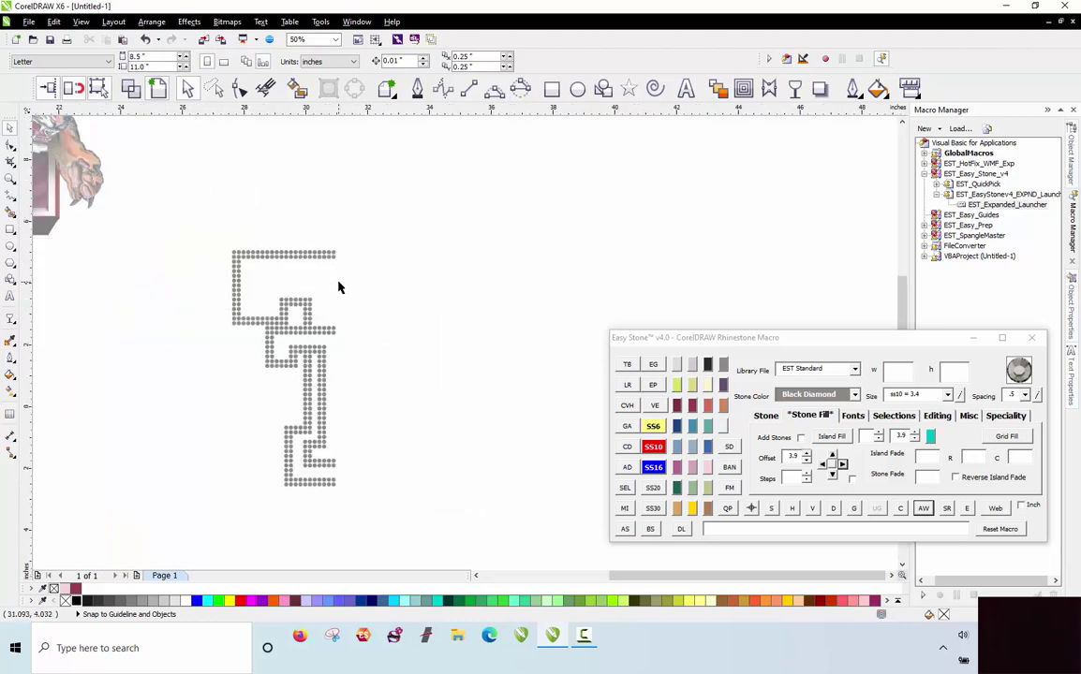
pyautogui.scroll(1, 340, 287)
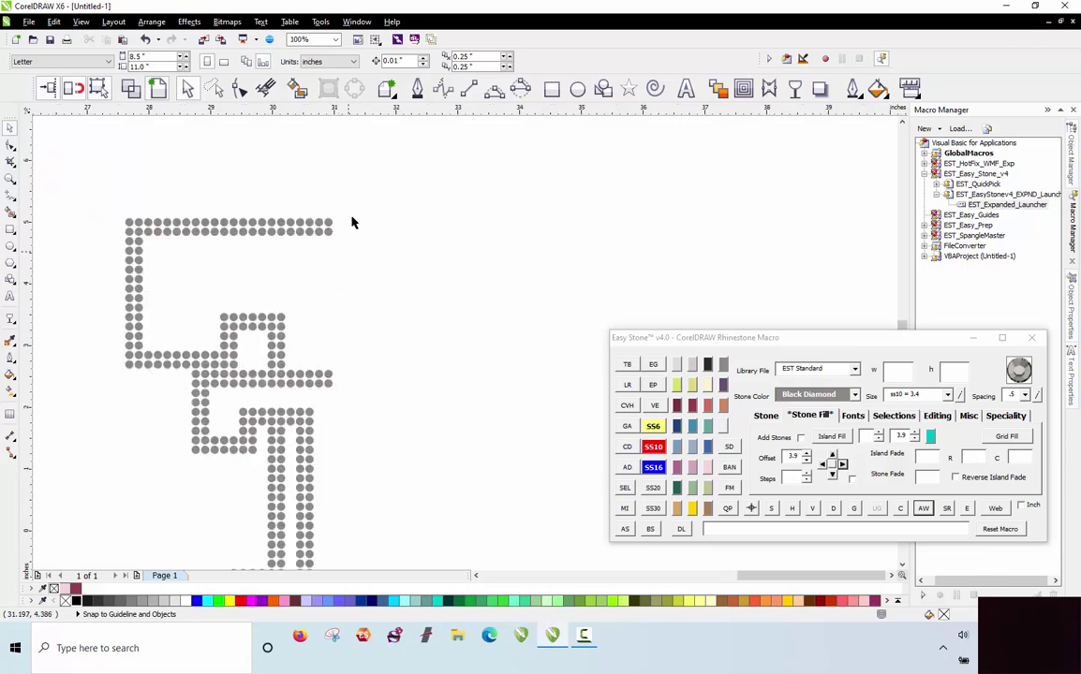
pyautogui.moveTo(356, 188); pyautogui.dragTo(113, 235)
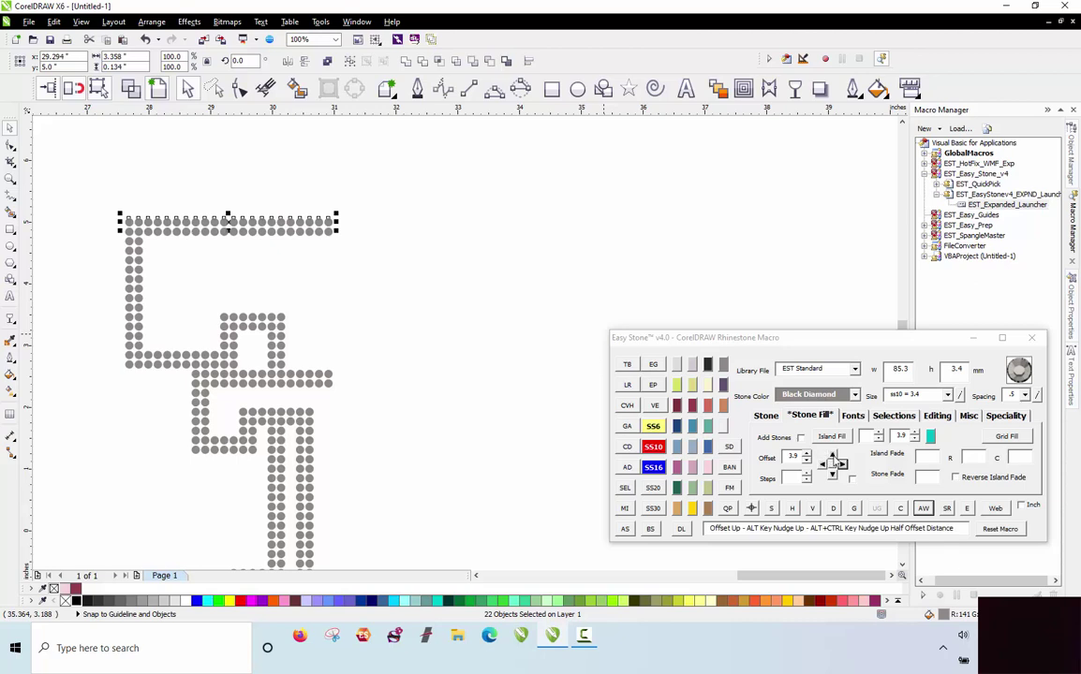
pyautogui.click(832, 456)
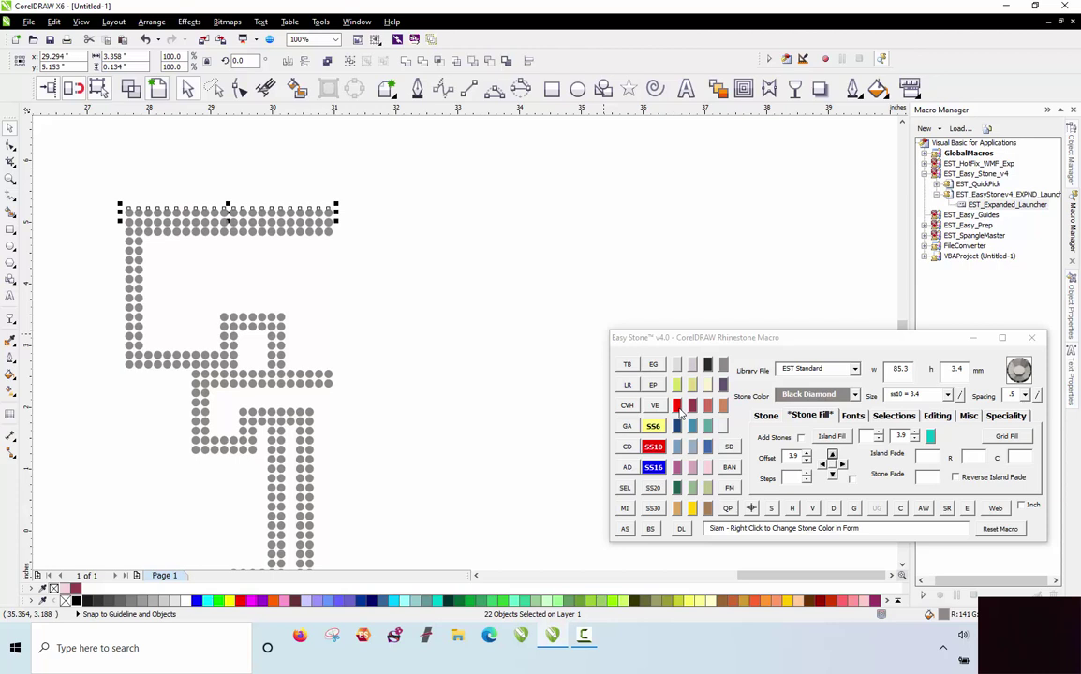
pyautogui.click(678, 405)
pyautogui.click(410, 218)
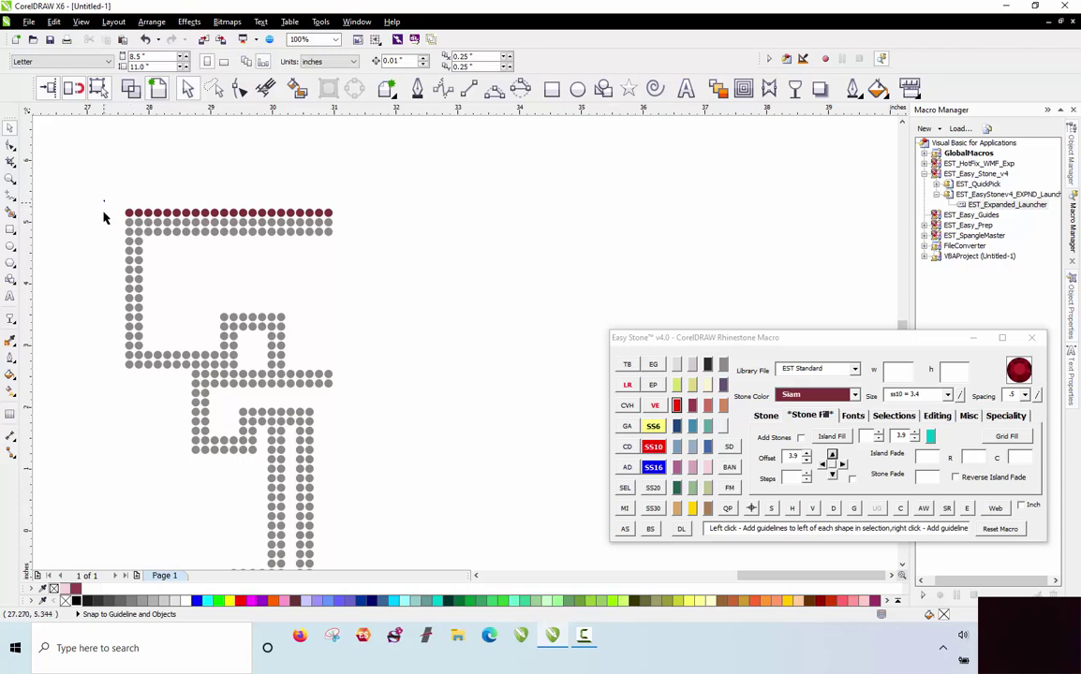
# Offset a copy of the upper block's outer left stone column to the left by 3.9 and recolor it Siam.
pyautogui.moveTo(104, 218); pyautogui.dragTo(135, 386)
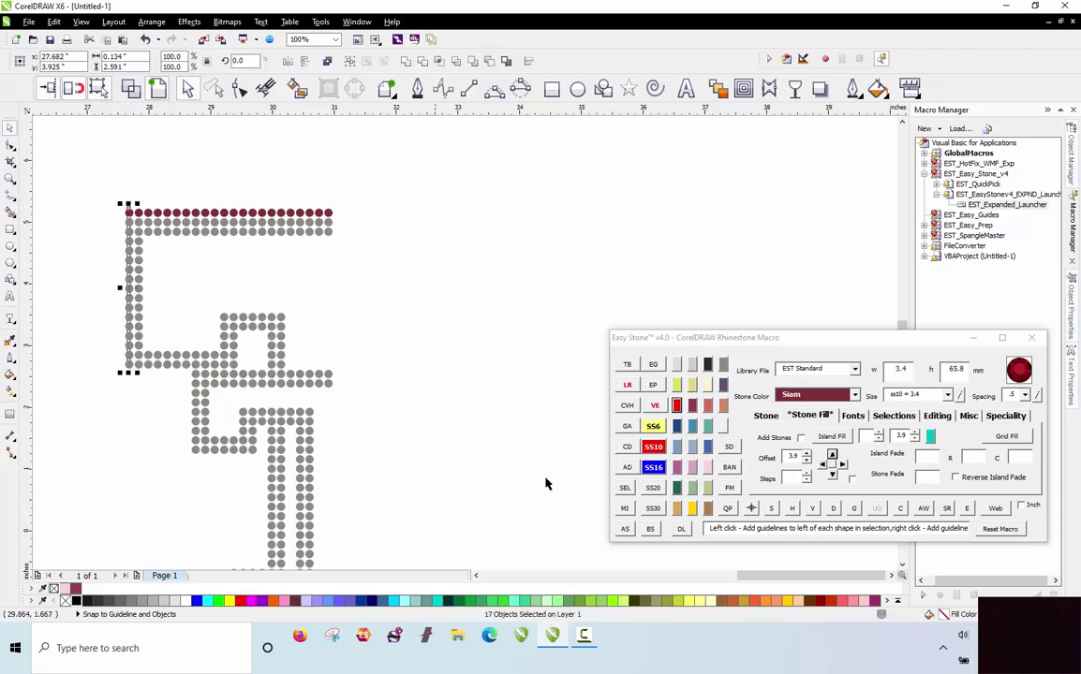
pyautogui.click(822, 465)
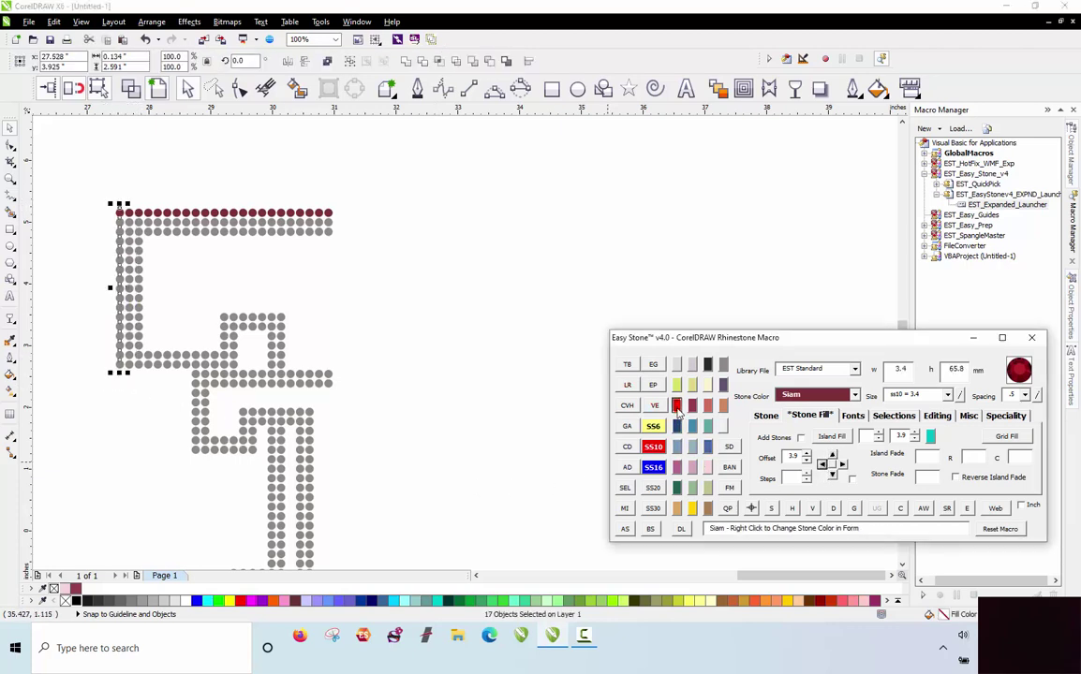
pyautogui.click(677, 410)
pyautogui.click(436, 279)
pyautogui.scroll(-2, 369, 290)
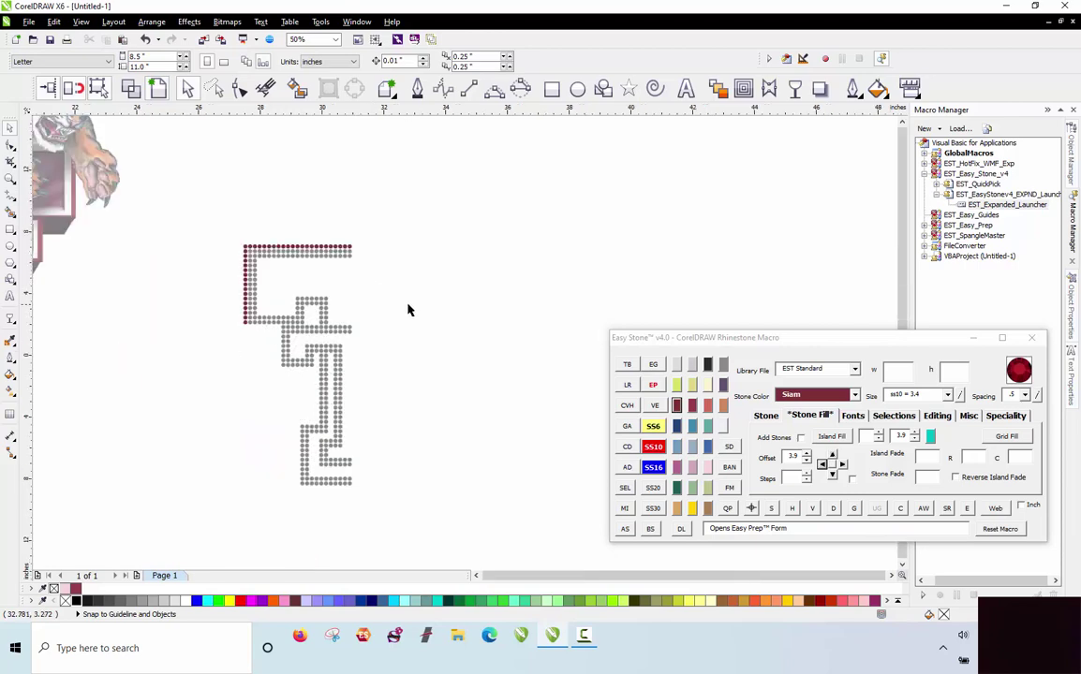
# Delete the original left-half stones lying over the tiger artwork's lettering.
pyautogui.scroll(2, 253, 225)
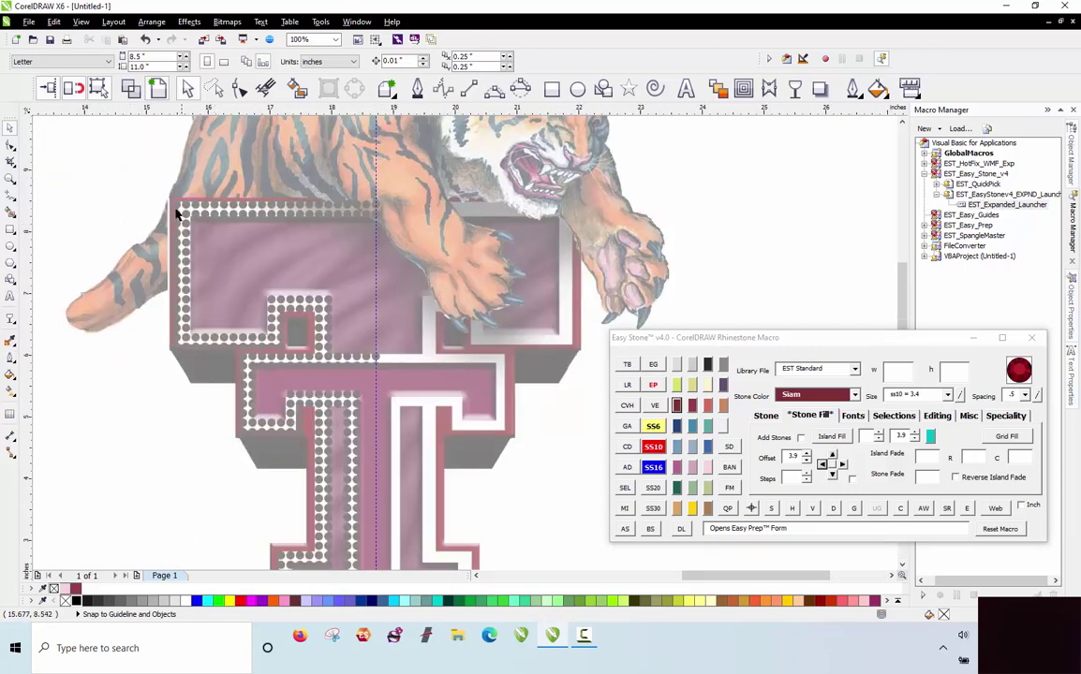
pyautogui.scroll(-2, 217, 261)
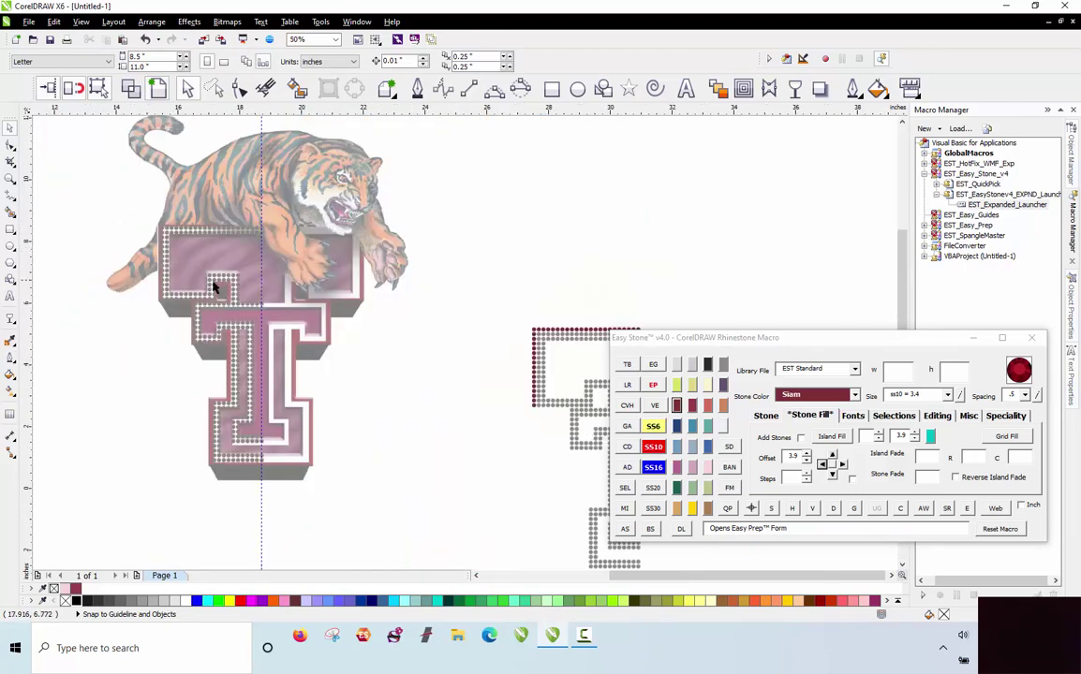
pyautogui.moveTo(106, 182); pyautogui.dragTo(287, 488)
pyautogui.press('Delete')
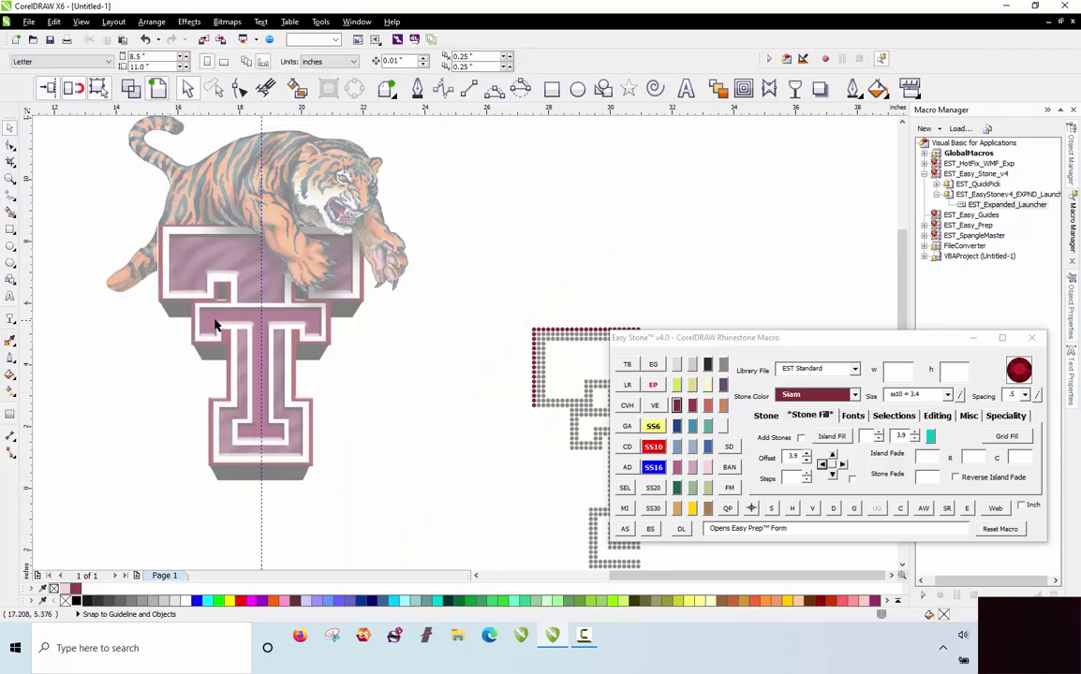
# Move the upper block's stones, including the notch, straight up by one stone spacing away from the lower block.
pyautogui.scroll(2, 211, 220)
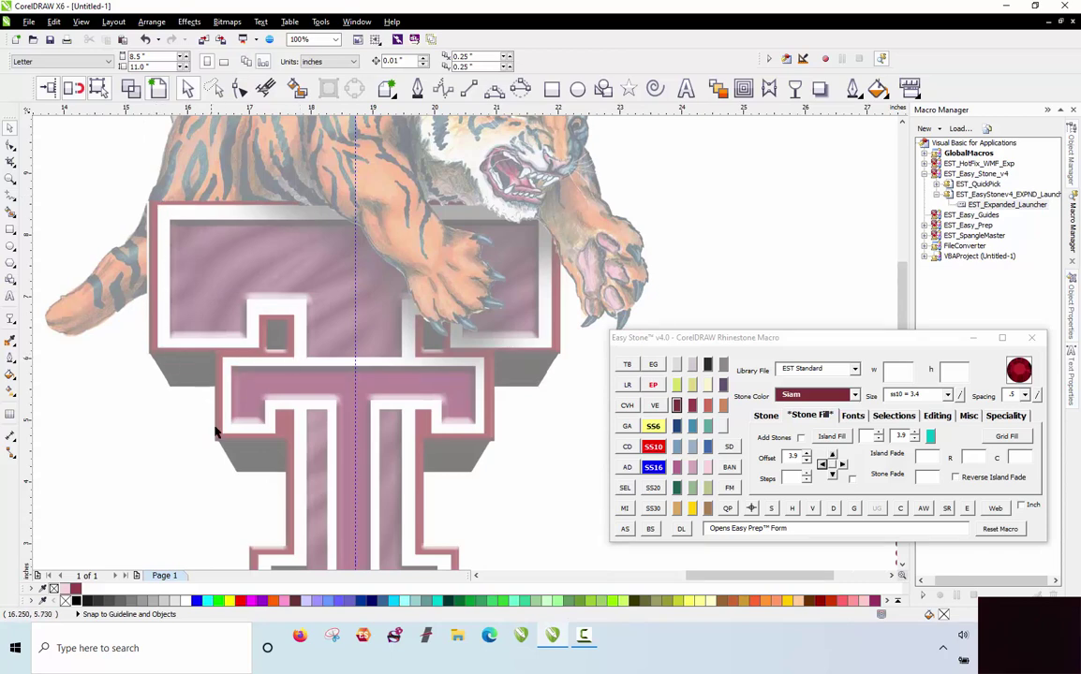
pyautogui.scroll(-3, 283, 403)
pyautogui.scroll(3, 372, 369)
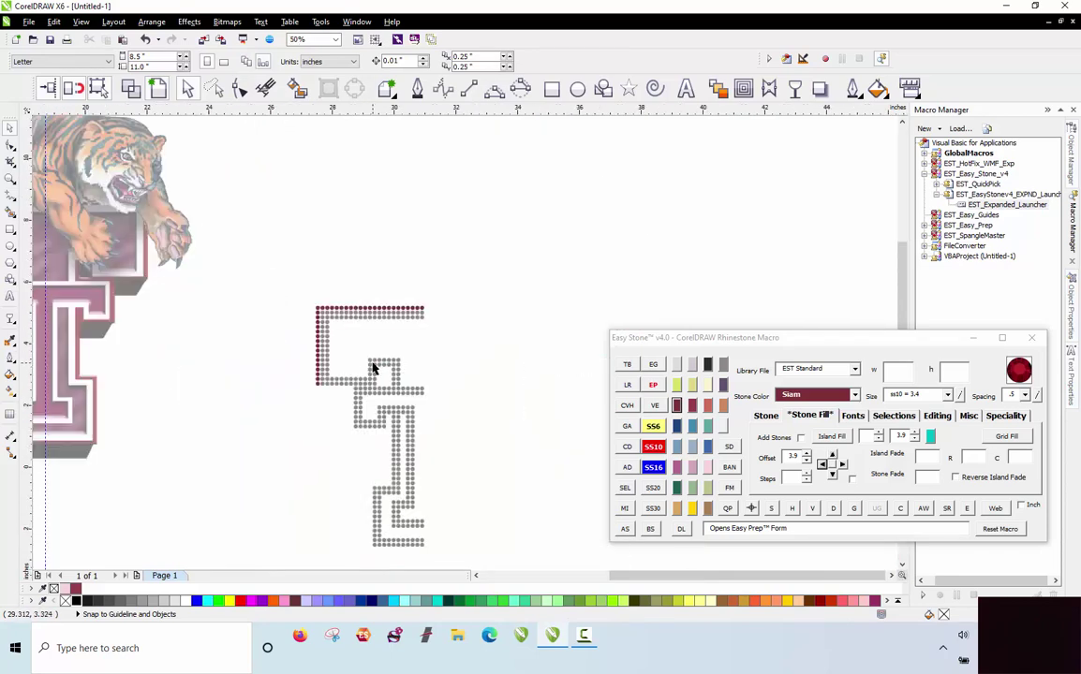
pyautogui.scroll(2, 316, 428)
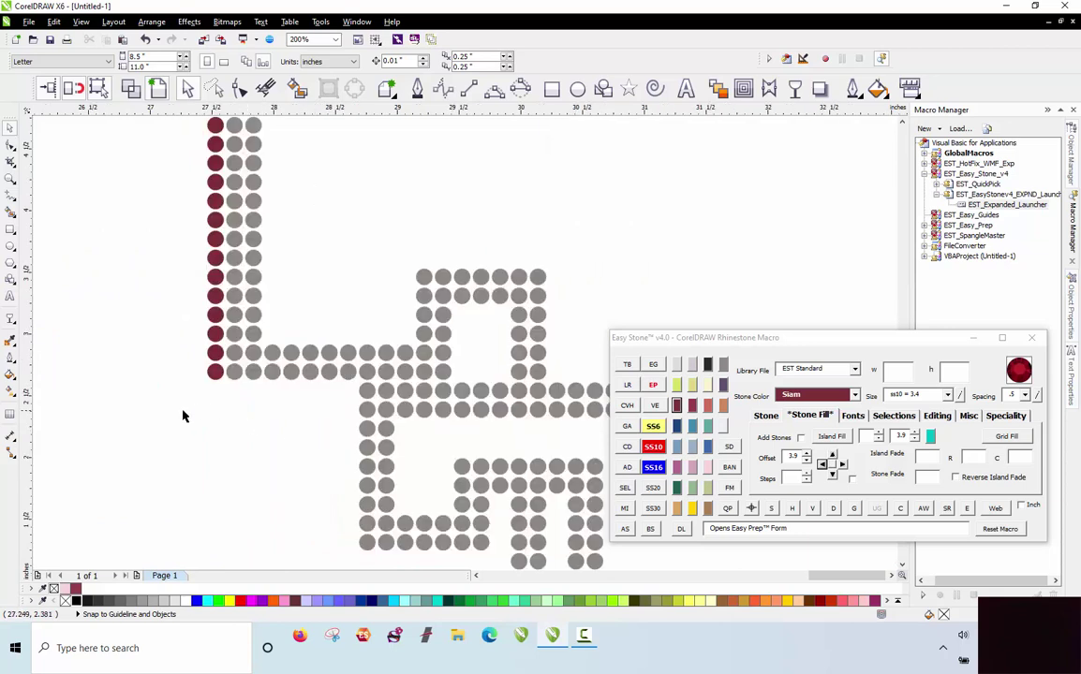
pyautogui.scroll(-2, 224, 398)
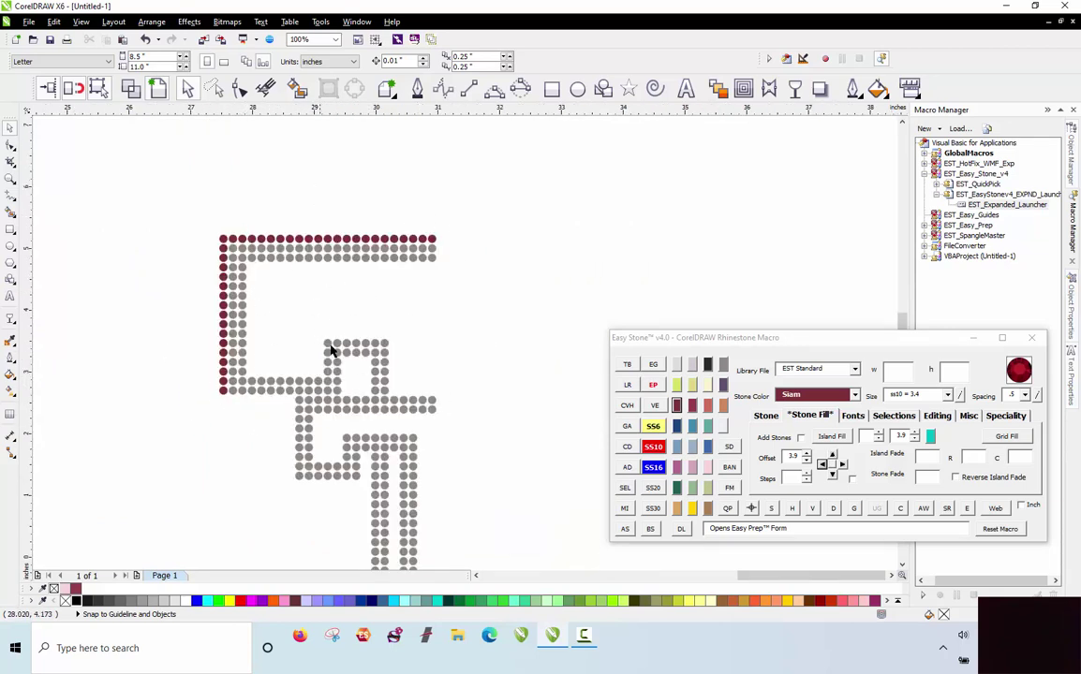
pyautogui.moveTo(219, 221); pyautogui.dragTo(465, 403)
pyautogui.scroll(6, 397, 410)
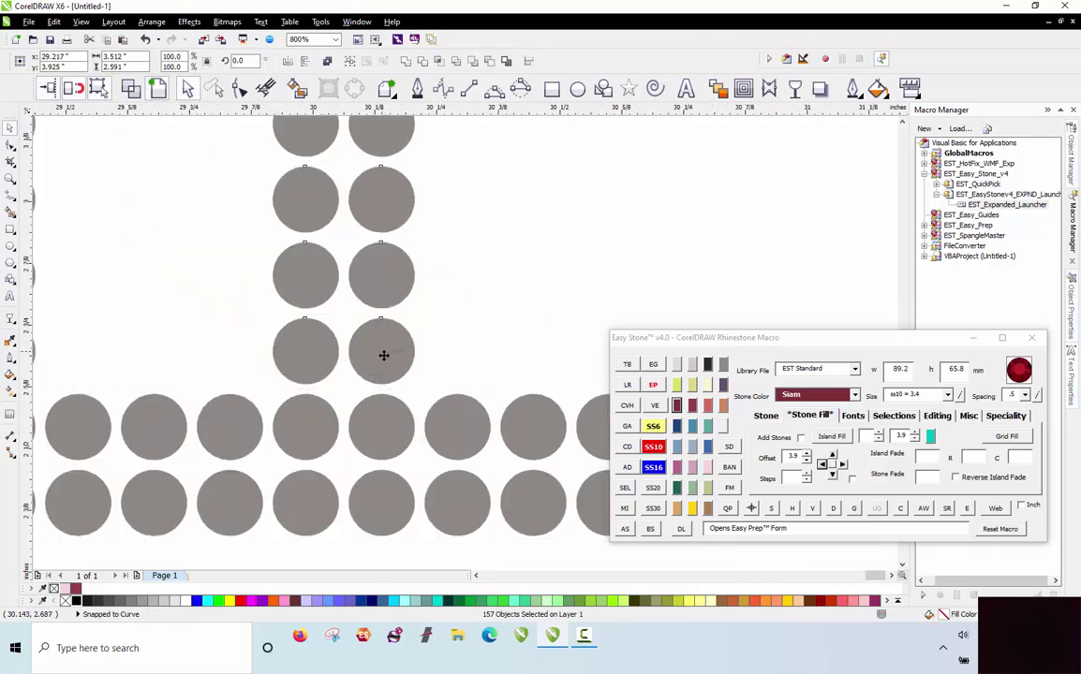
pyautogui.moveTo(388, 339); pyautogui.dragTo(348, 260)
pyautogui.scroll(-4, 405, 242)
# Offset a copy of the two lowest stones on the notch's right side downward by 3.9 to fill the gap.
pyautogui.click(441, 236)
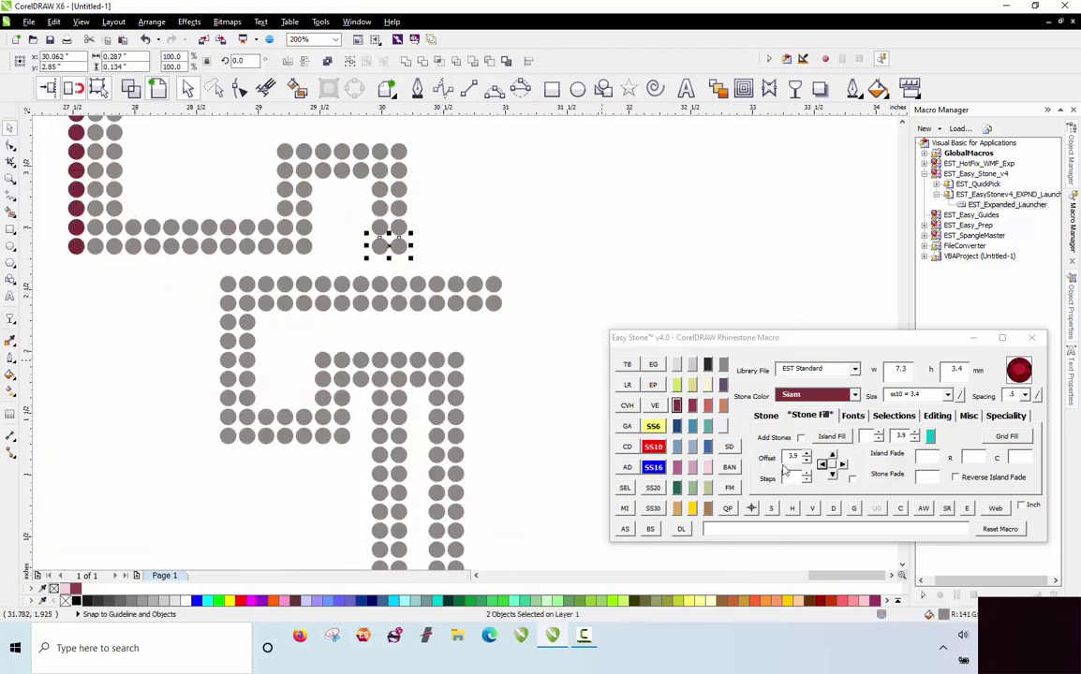
pyautogui.click(832, 475)
pyautogui.click(560, 268)
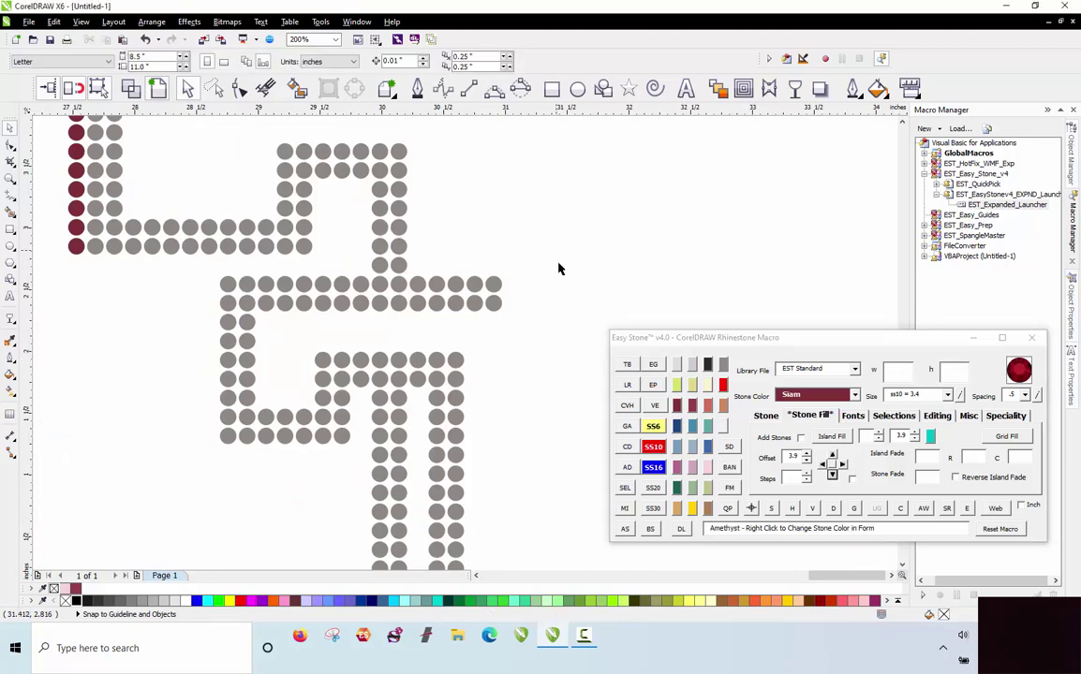
# Offset a copy of the upper block's bottom stone row downward by 3.9 and recolor the new row Siam.
pyautogui.scroll(-2, 400, 240)
pyautogui.scroll(1, 400, 240)
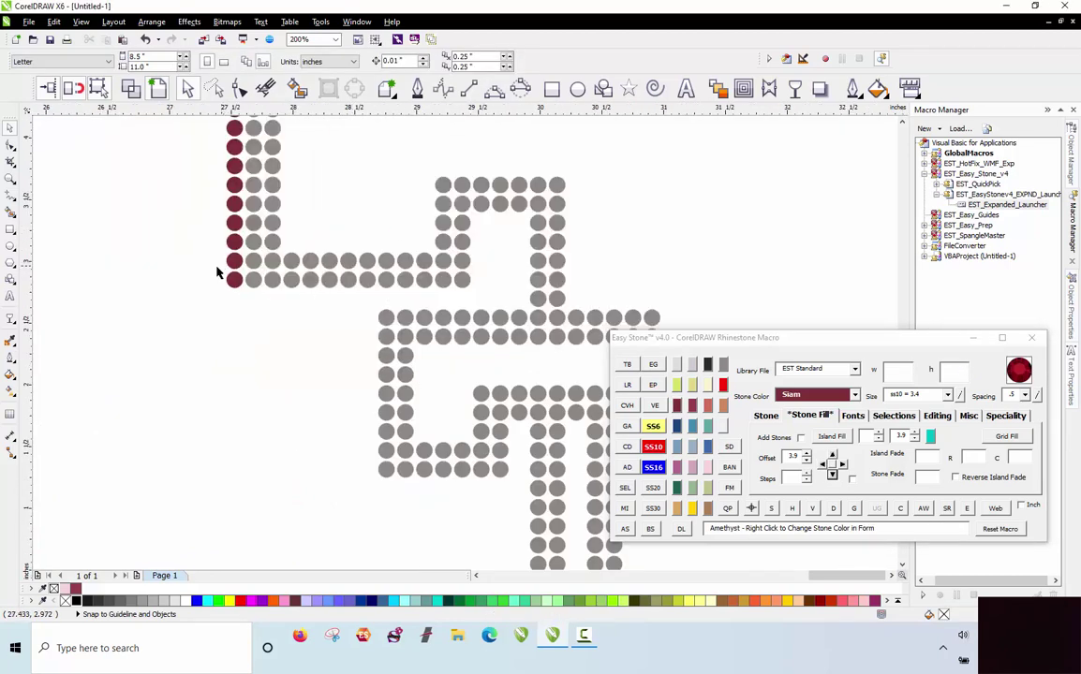
pyautogui.moveTo(216, 272); pyautogui.dragTo(480, 300)
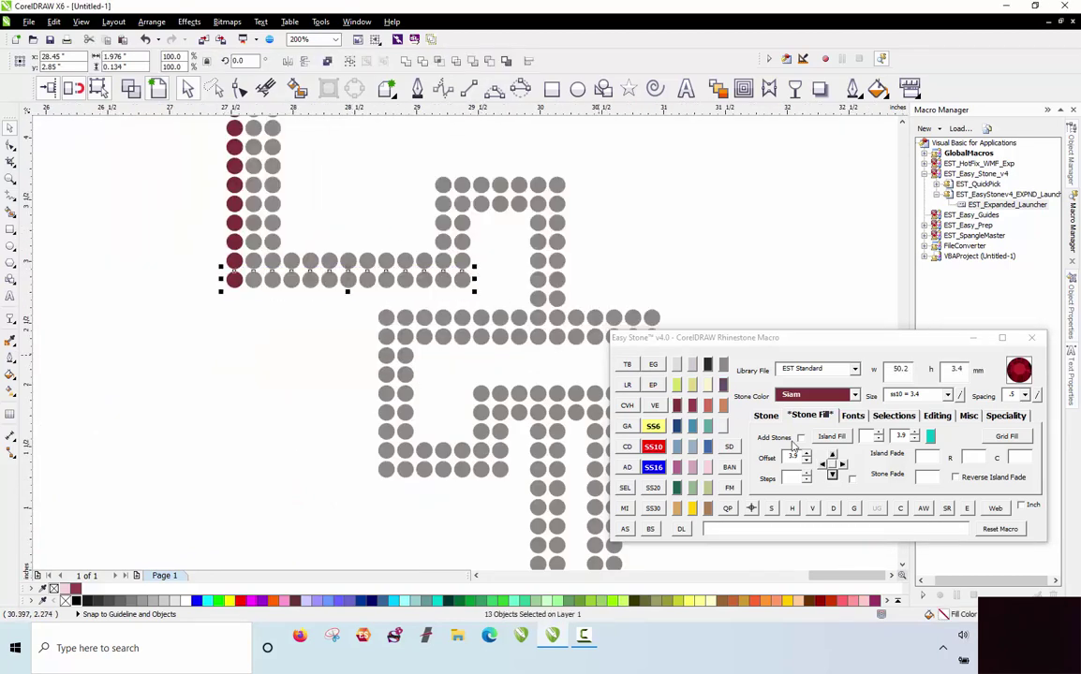
pyautogui.click(832, 475)
pyautogui.click(676, 405)
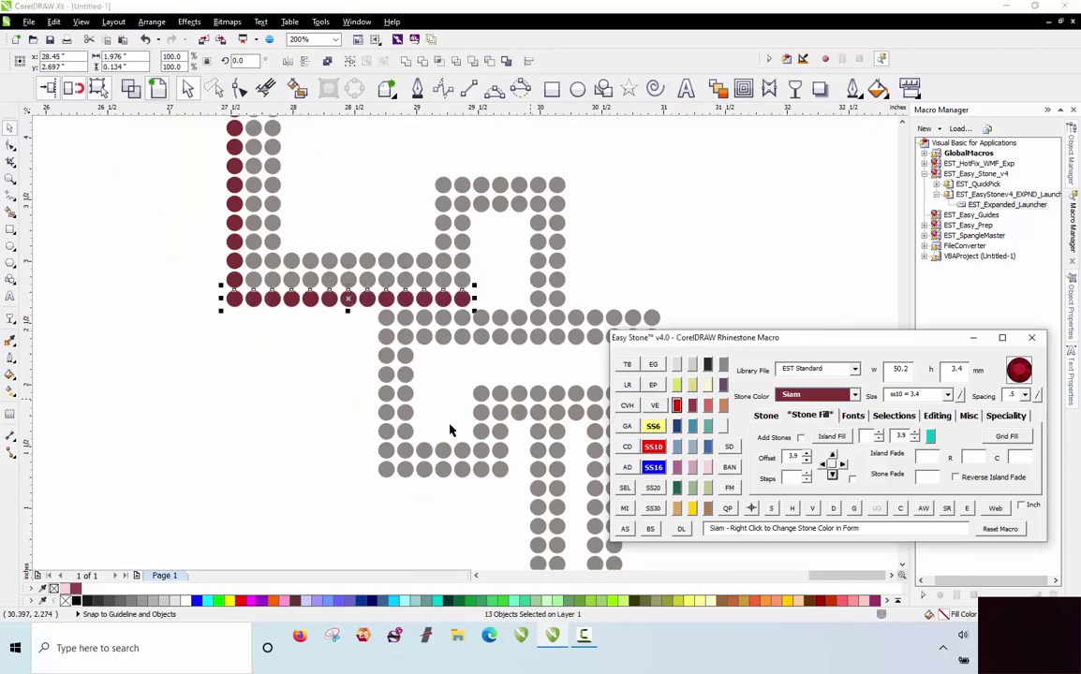
# Offset a copy of the lower block's outer left stone column to the left by 3.9 and recolor it Siam.
pyautogui.moveTo(359, 509); pyautogui.dragTo(399, 305)
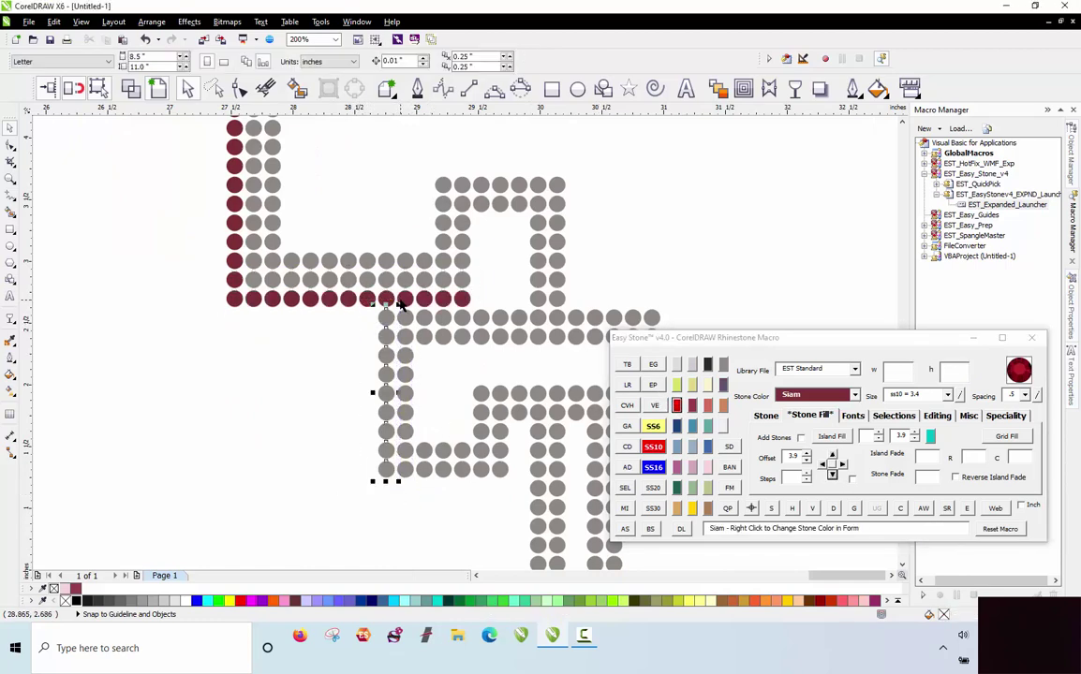
pyautogui.click(822, 465)
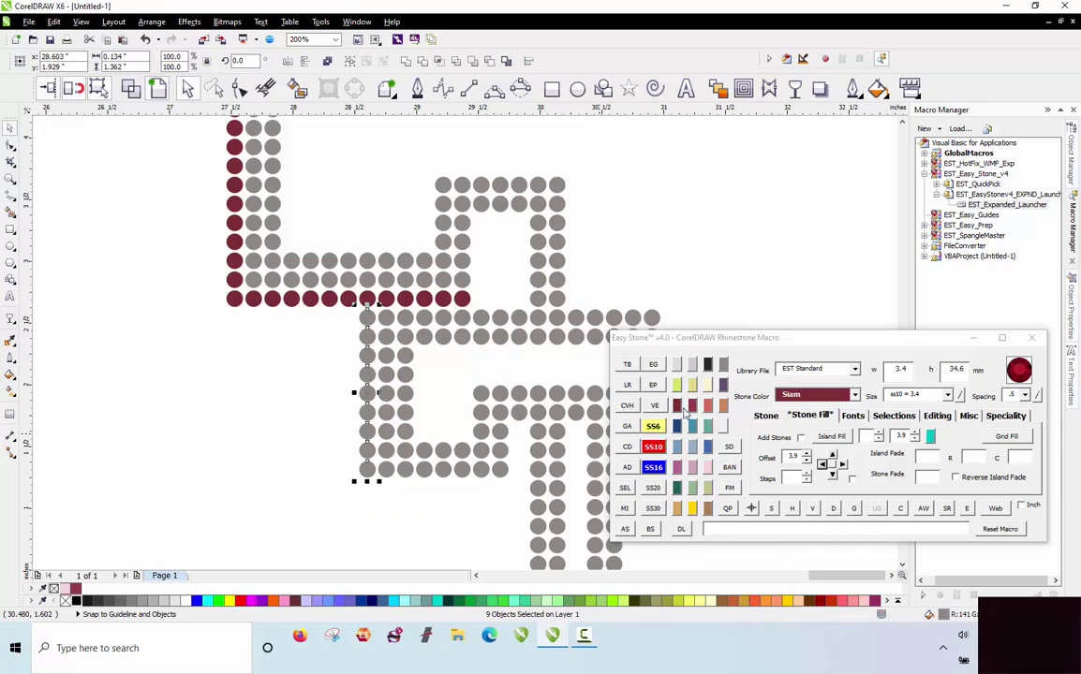
pyautogui.click(678, 408)
pyautogui.click(293, 338)
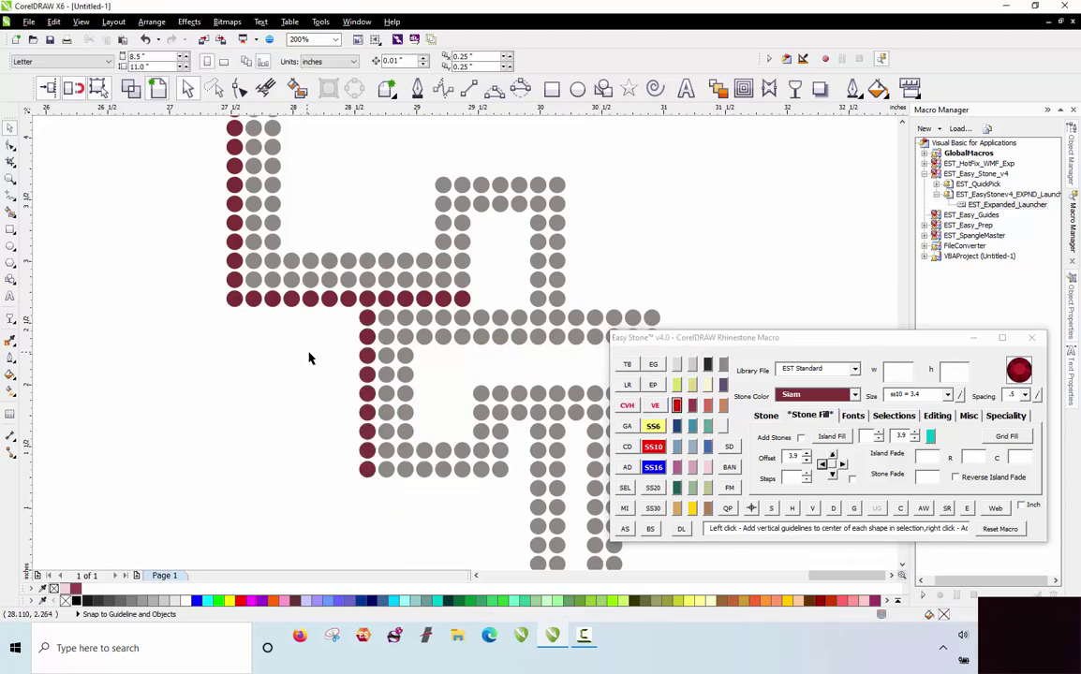
# Offset a copy of the five stones along the notch's inner right side to the left by 3.9 and recolor it Siam.
pyautogui.scroll(-2, 309, 358)
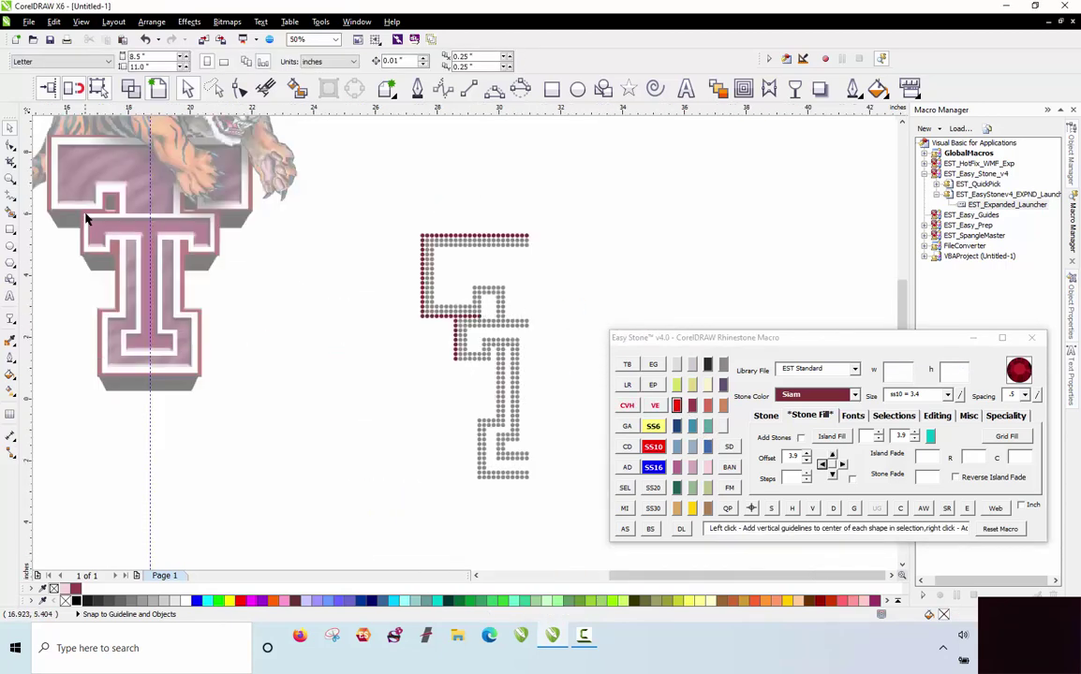
pyautogui.scroll(2, 86, 219)
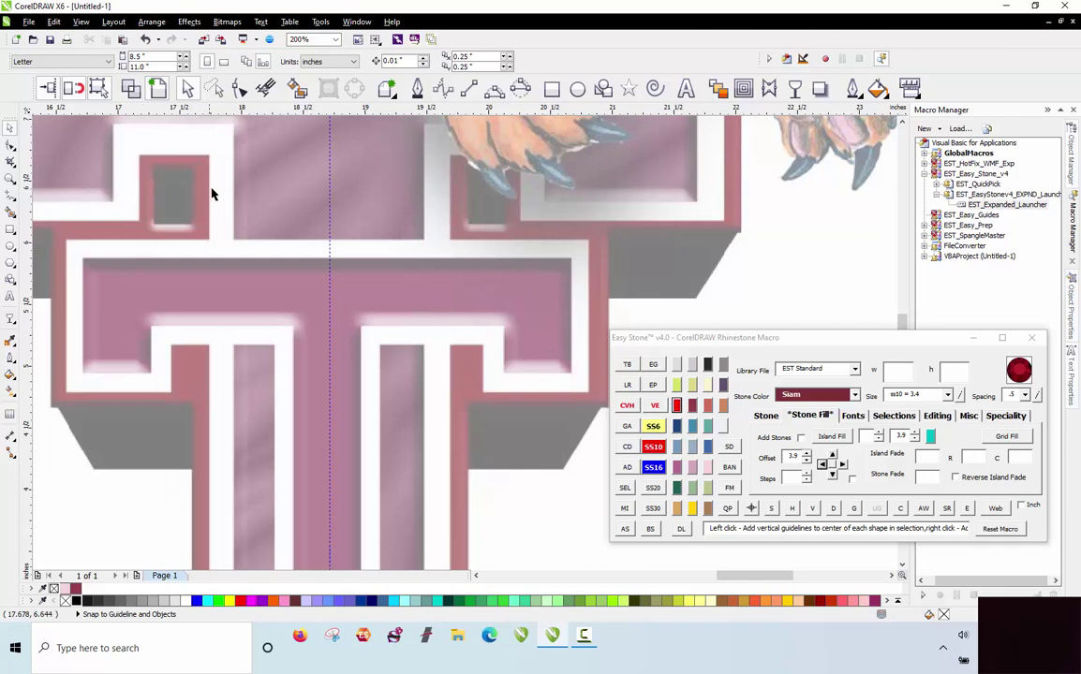
pyautogui.scroll(-2, 164, 212)
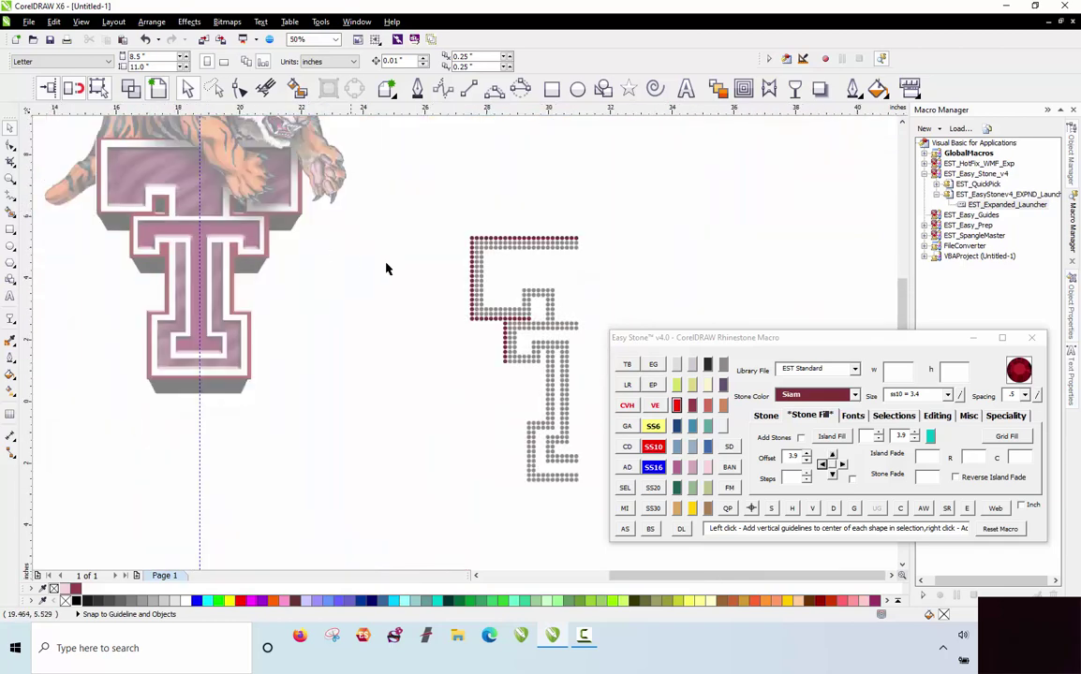
pyautogui.scroll(2, 560, 306)
pyautogui.scroll(1, 560, 306)
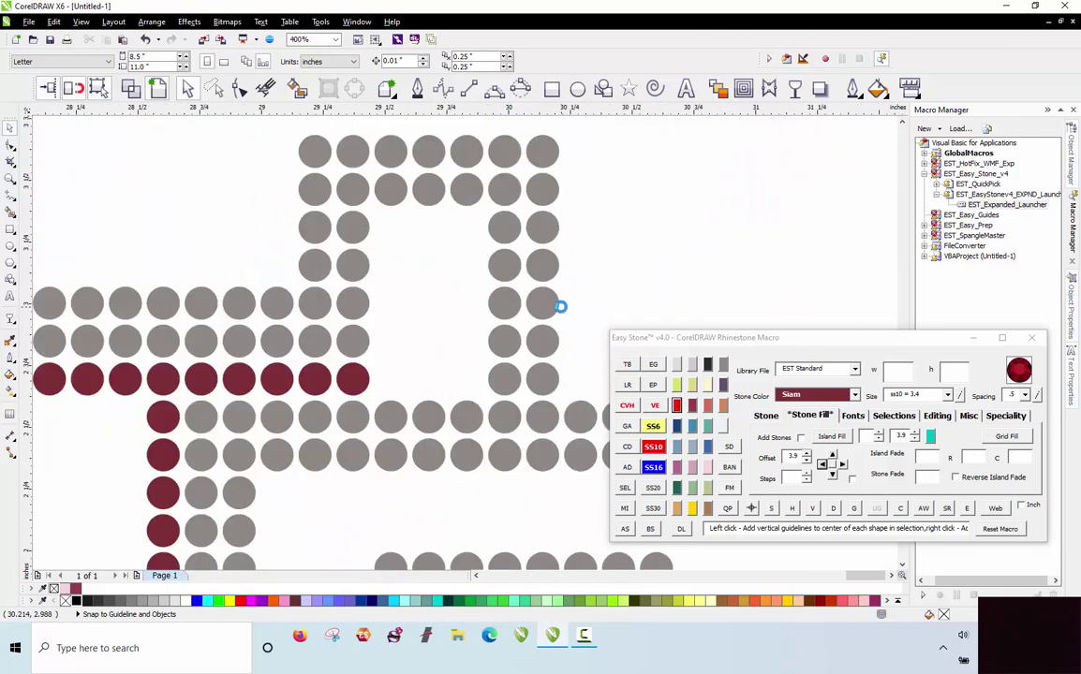
pyautogui.click(502, 193)
pyautogui.click(503, 228)
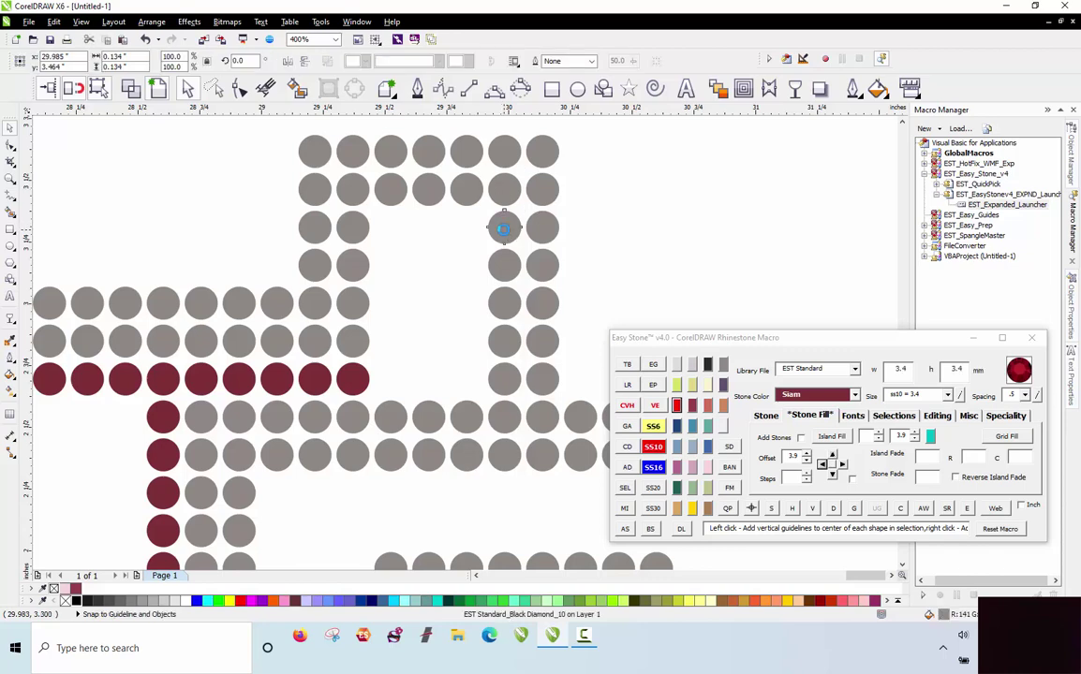
pyautogui.keyDown('shift'); pyautogui.click(505, 377); pyautogui.keyUp('shift')
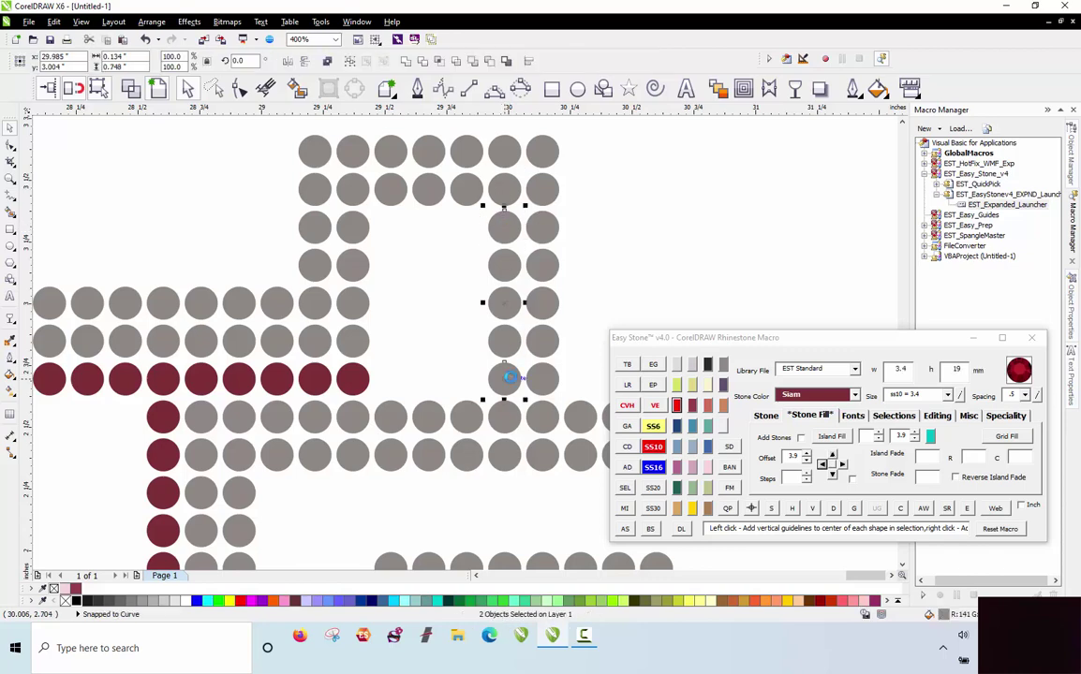
pyautogui.click(772, 510)
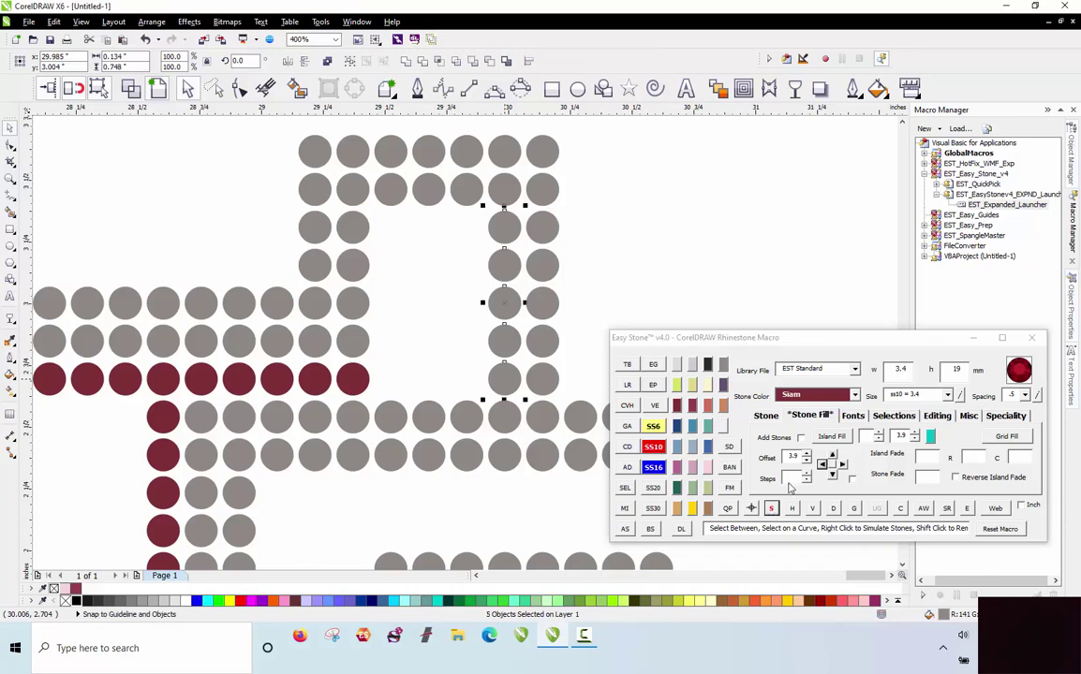
pyautogui.click(822, 465)
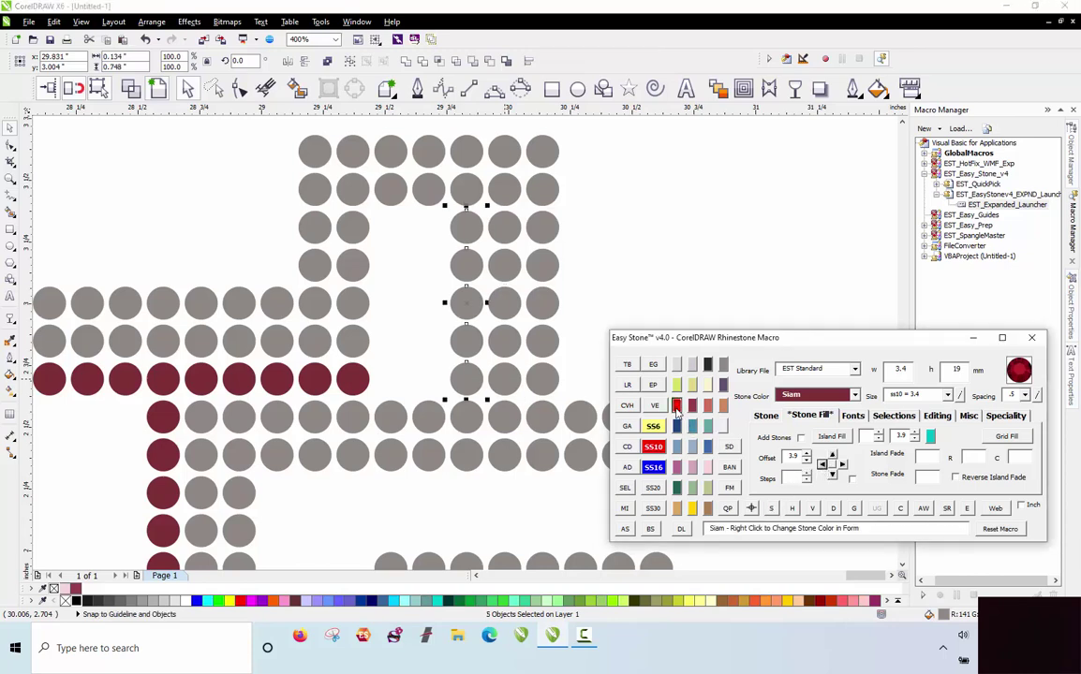
pyautogui.click(677, 404)
pyautogui.click(376, 241)
# Offset a copy of the two middle stones under the notch's top edge downward by 3.9 and recolor them Siam.
pyautogui.moveTo(356, 171); pyautogui.dragTo(448, 210)
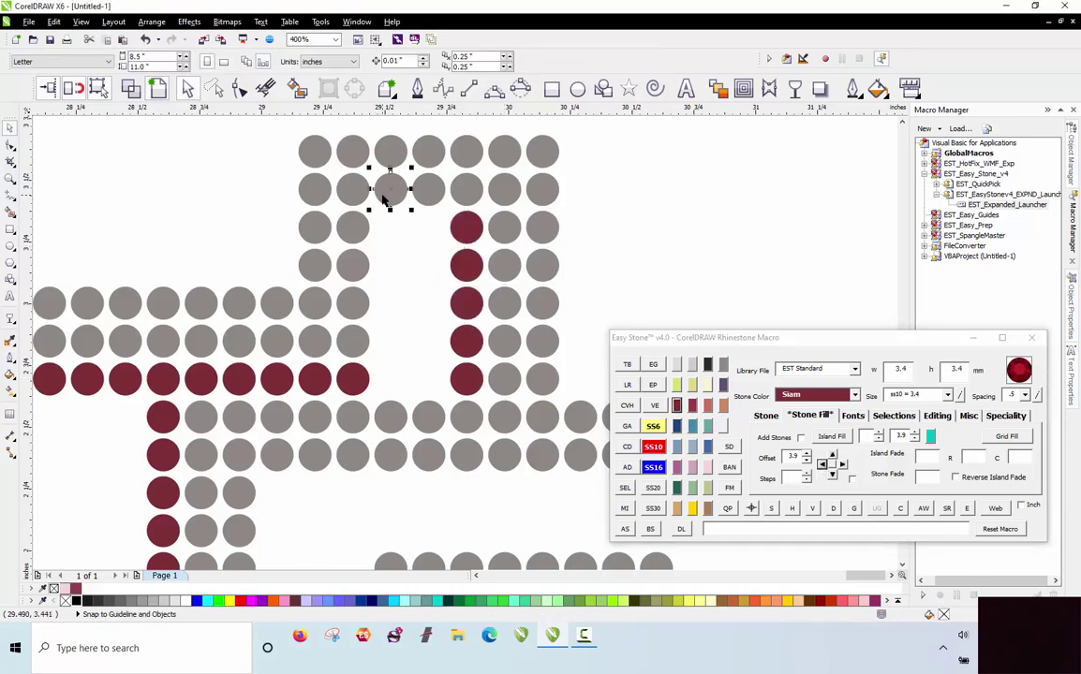
pyautogui.click(832, 475)
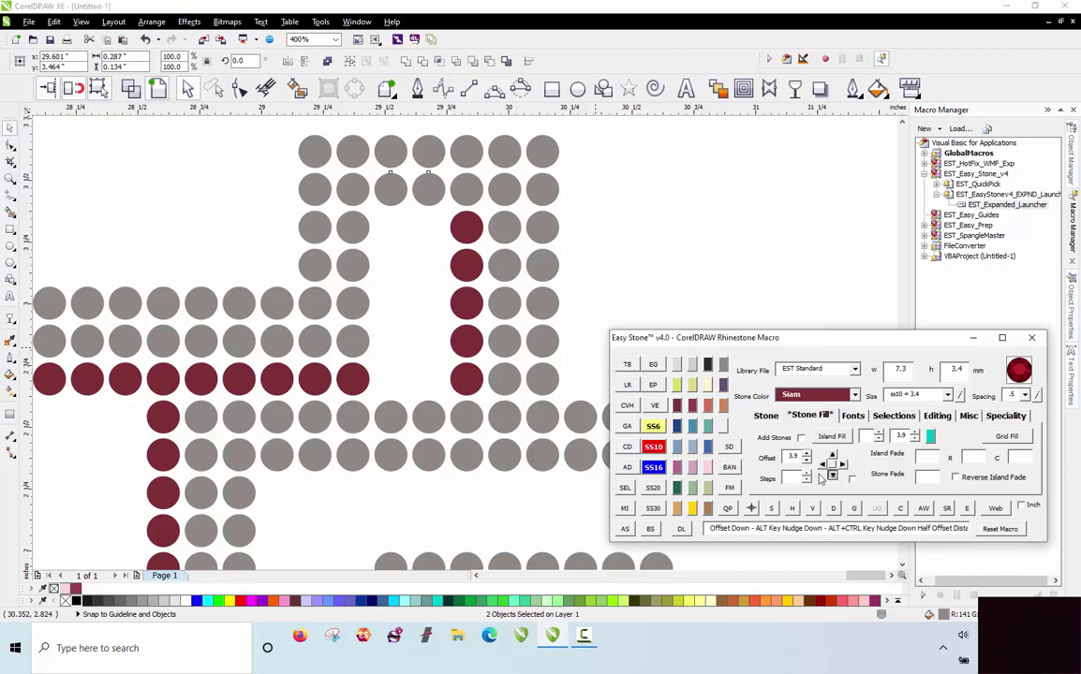
pyautogui.click(682, 412)
pyautogui.click(369, 284)
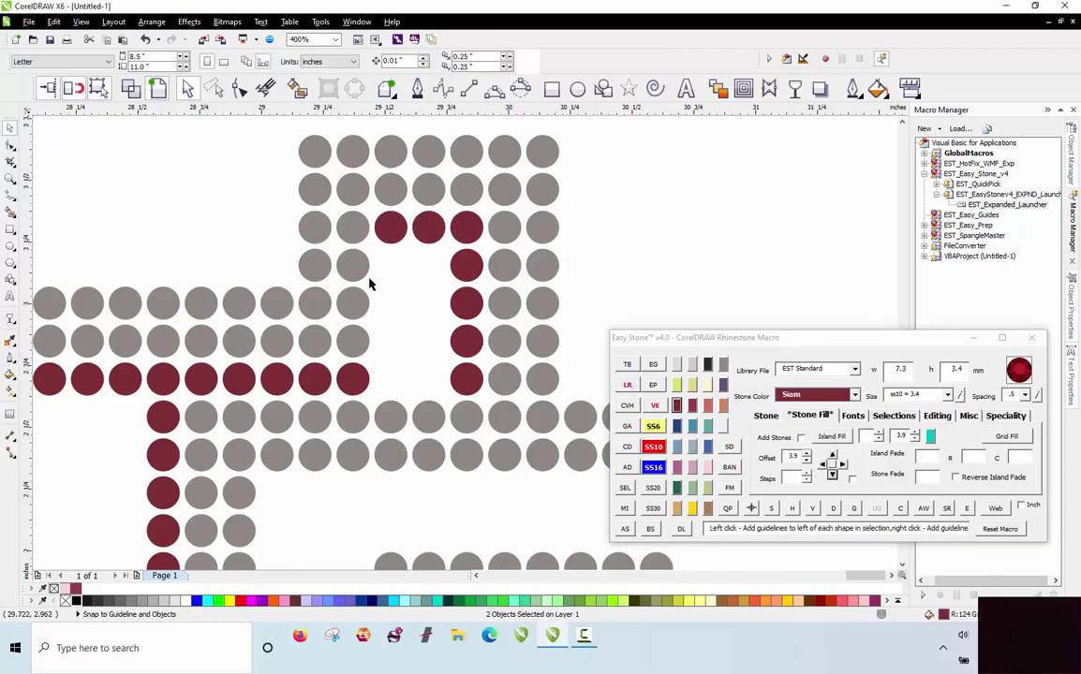
# Offset a copy of the four lowest stones on the notch's inner left side to the right by 3.9 and recolor it Siam.
pyautogui.click(362, 272)
pyautogui.keyDown('shift'); pyautogui.click(354, 304); pyautogui.keyUp('shift')
pyautogui.keyDown('shift'); pyautogui.click(353, 341); pyautogui.keyUp('shift')
pyautogui.keyDown('shift'); pyautogui.click(353, 378); pyautogui.keyUp('shift')
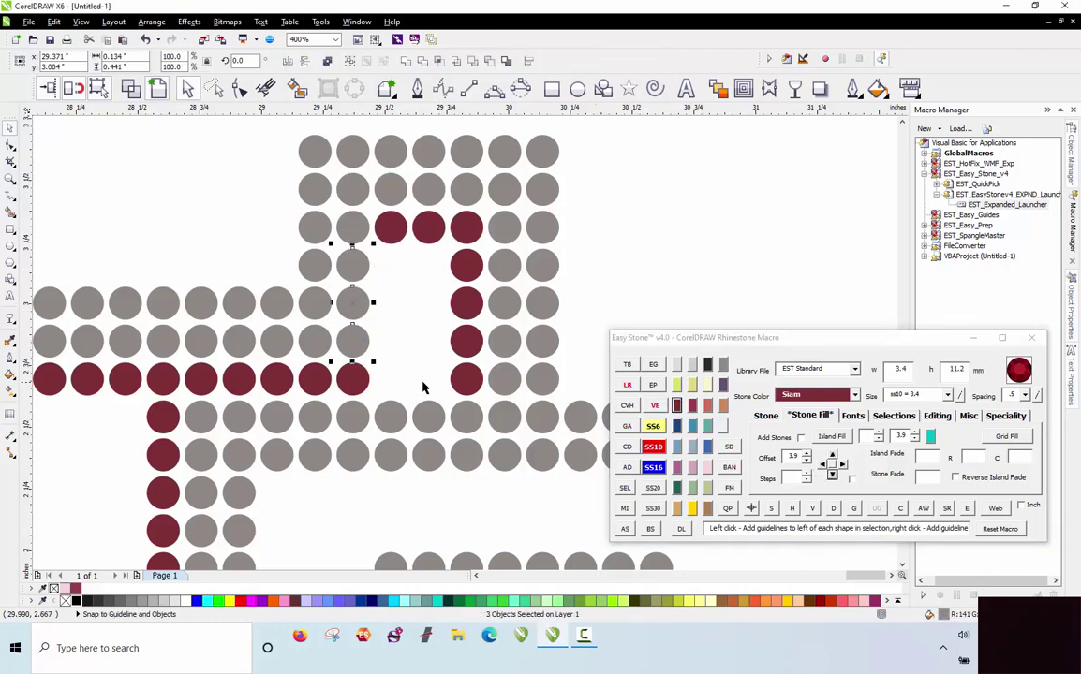
pyautogui.click(842, 465)
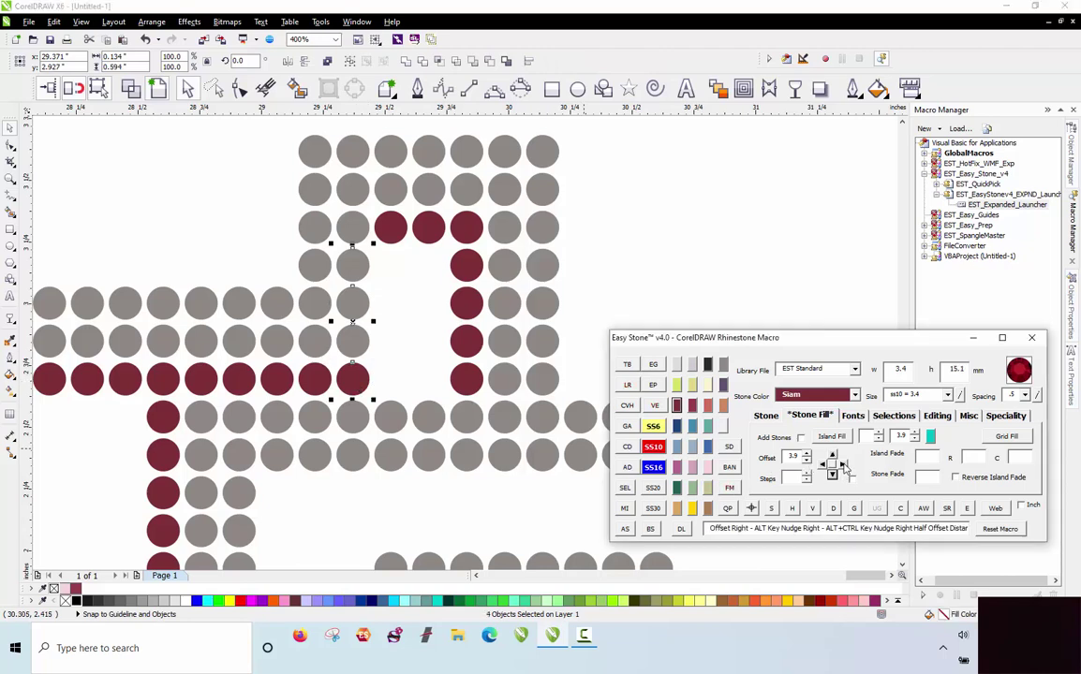
pyautogui.click(676, 406)
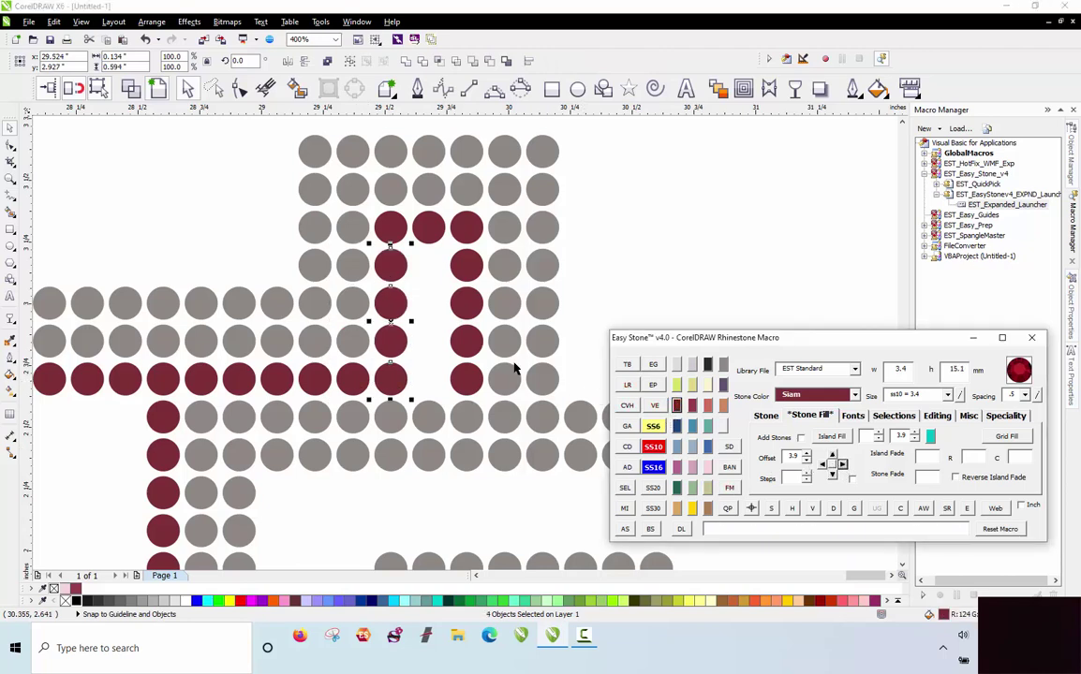
pyautogui.click(446, 362)
# Close the notch's bottom border by offsetting a copy of the gray stone below the gap upward by 3.9 and recoloring it Siam.
pyautogui.click(428, 418)
pyautogui.click(831, 457)
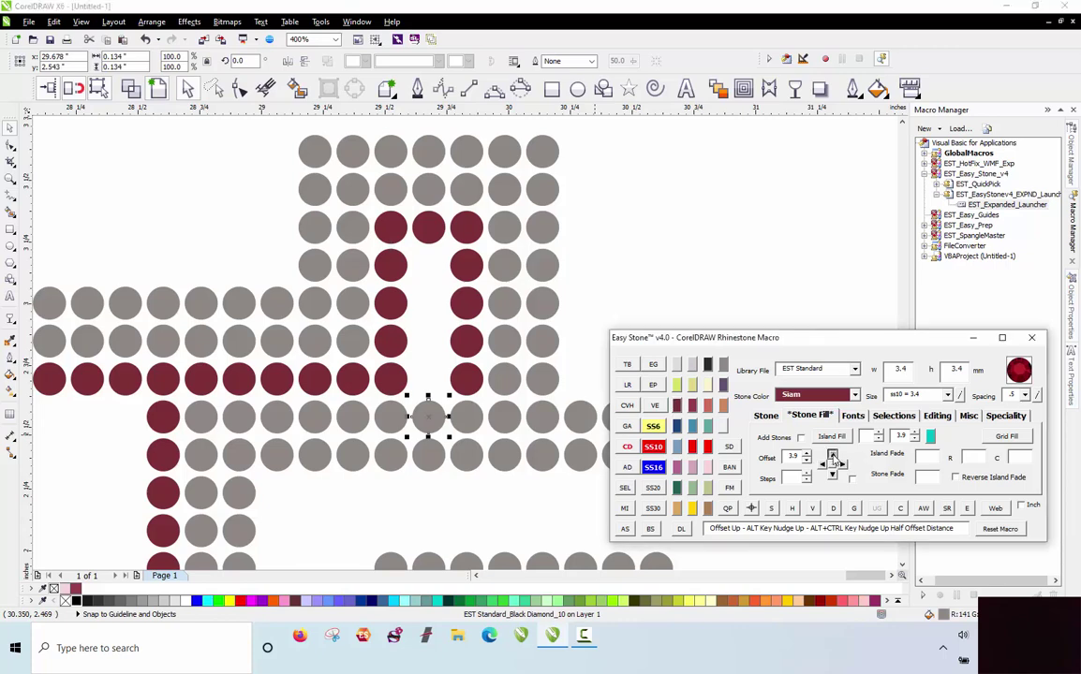
pyautogui.click(677, 405)
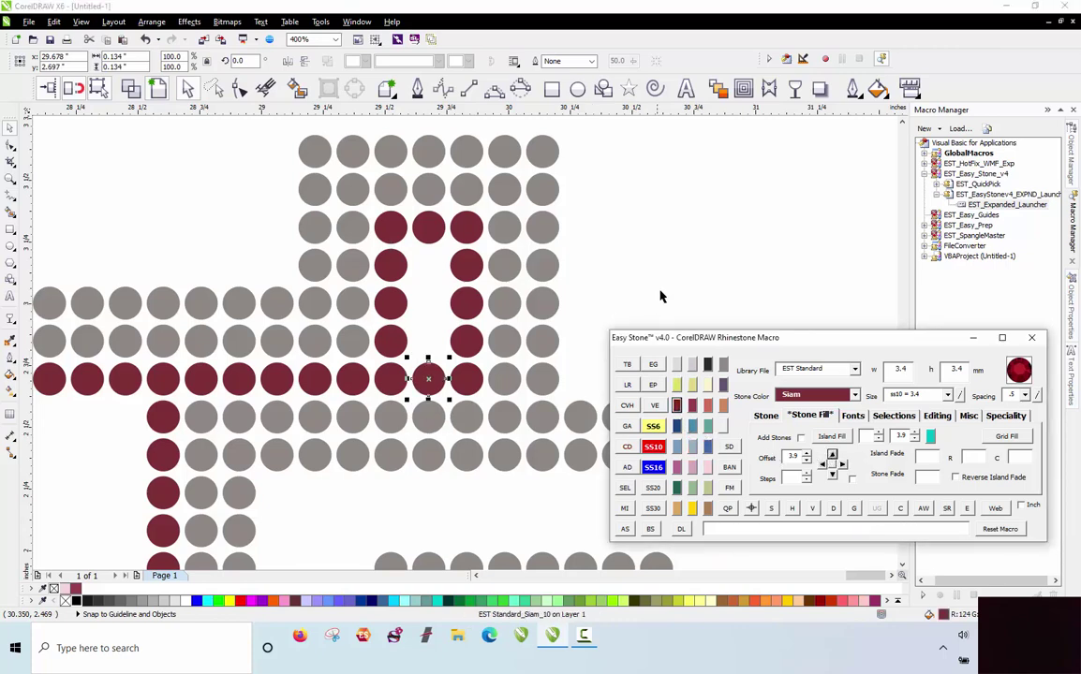
pyautogui.click(597, 264)
# Fill the notch by offsetting a copy of its right border's three middle stones to the left by 3.9 and recoloring them Jet Black.
pyautogui.click(454, 265)
pyautogui.keyDown('shift'); pyautogui.click(466, 302); pyautogui.keyUp('shift')
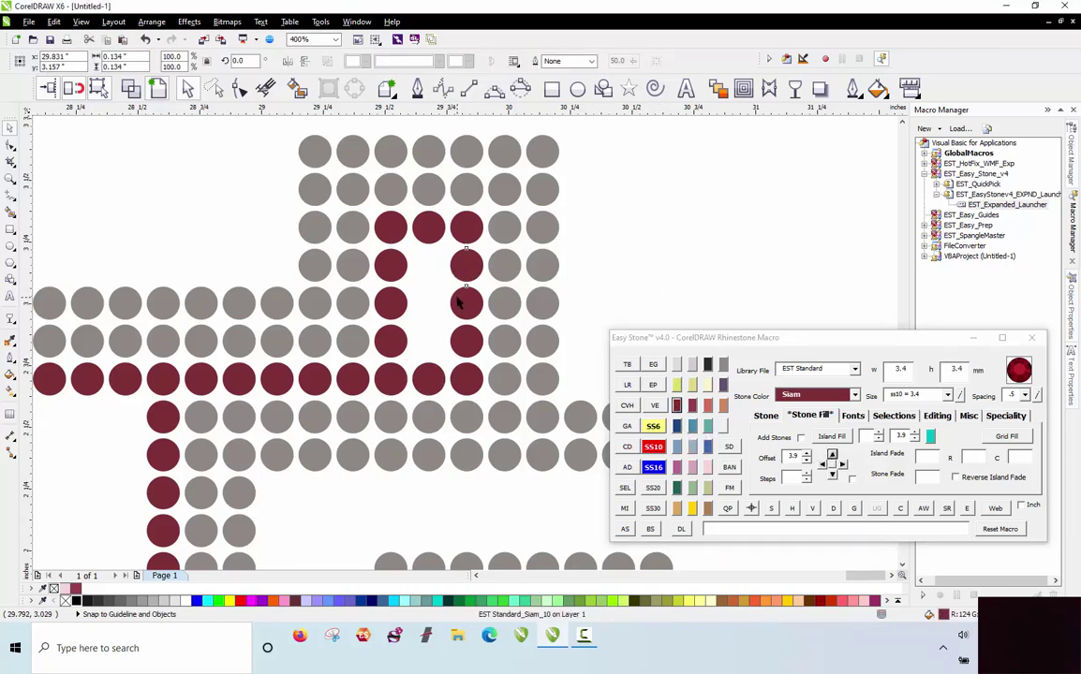
pyautogui.keyDown('shift'); pyautogui.click(465, 341); pyautogui.keyUp('shift')
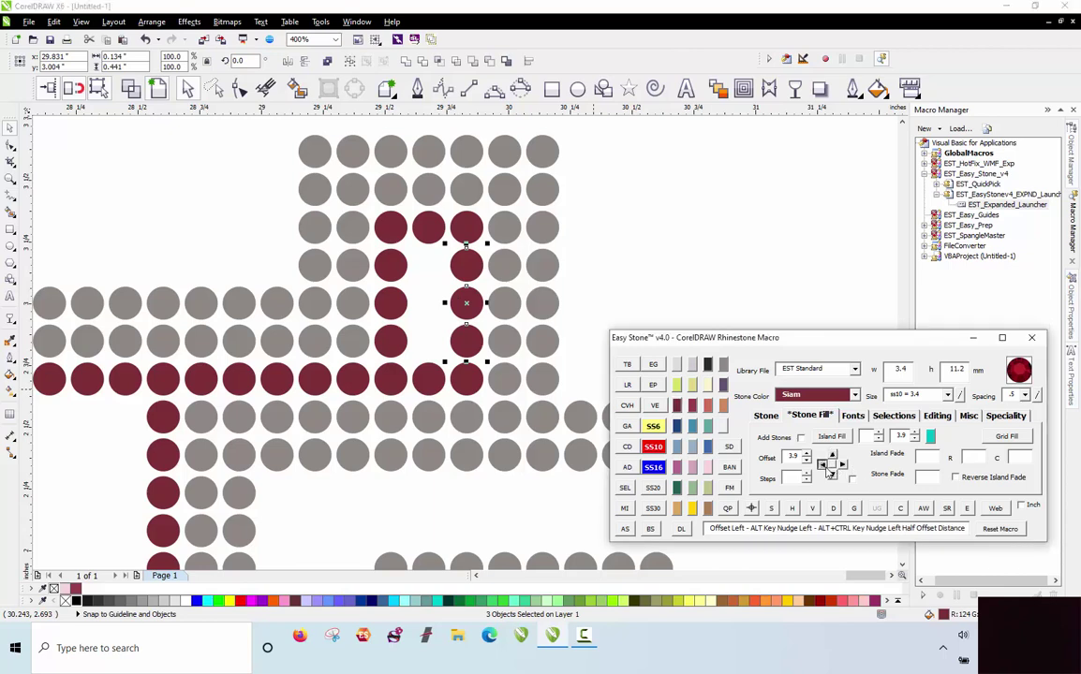
pyautogui.click(823, 464)
pyautogui.click(707, 364)
pyautogui.click(670, 266)
# Compare the proportions of the stone notch and its black center with the notch in the tiger logo artwork.
pyautogui.scroll(-2, 661, 261)
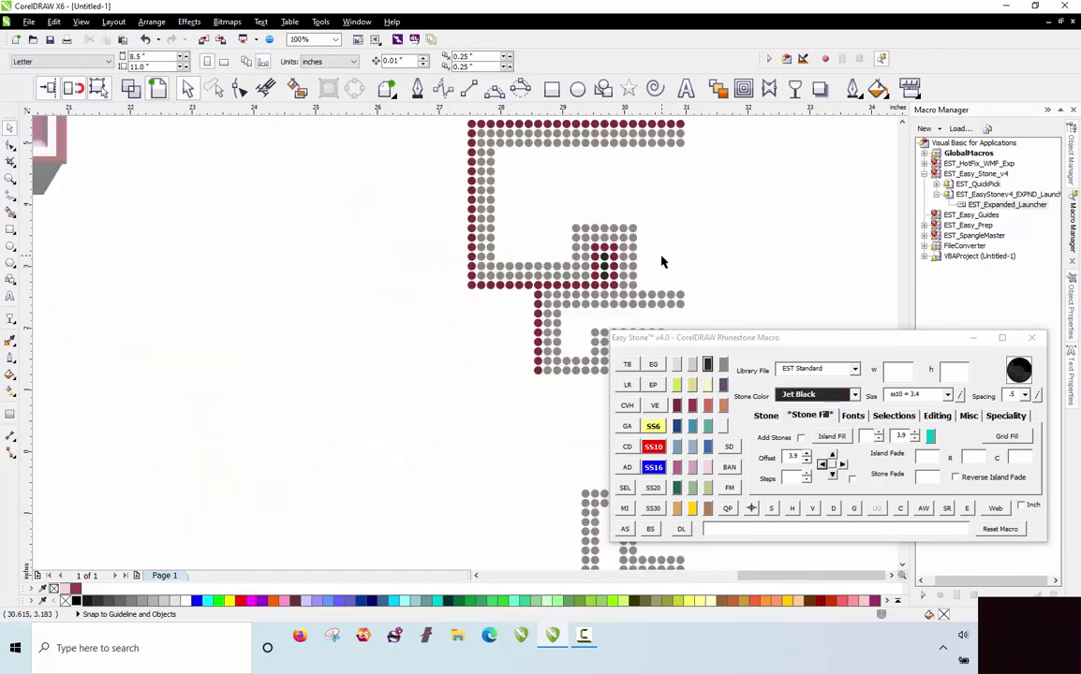
pyautogui.scroll(-1, 601, 354)
pyautogui.scroll(2, 225, 201)
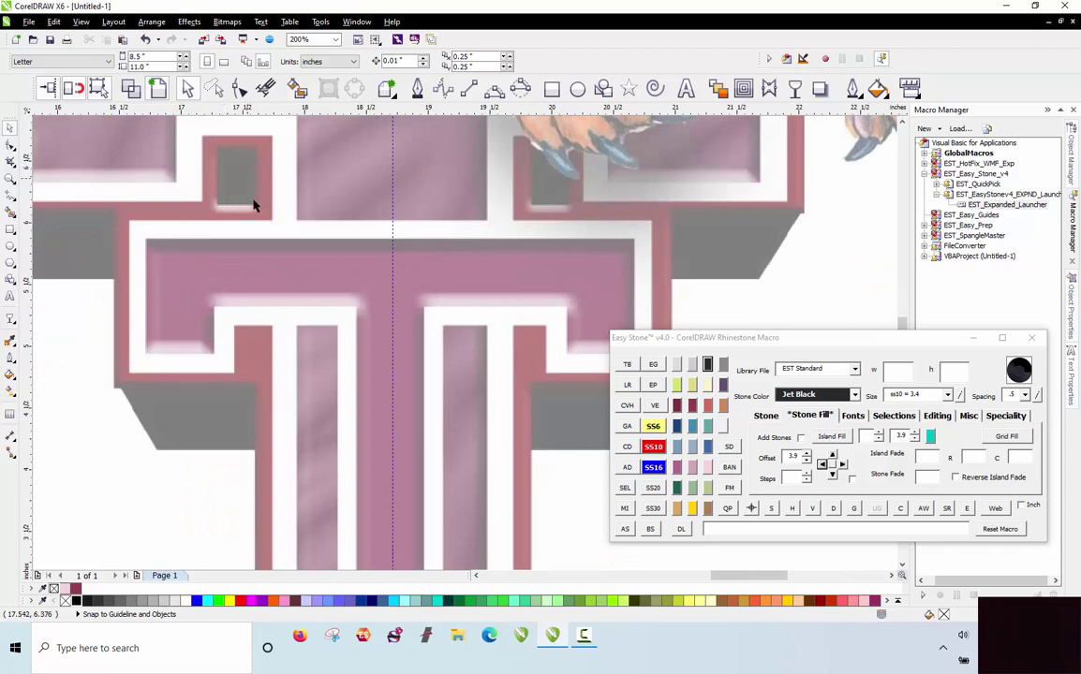
pyautogui.scroll(-1, 253, 206)
pyautogui.scroll(1, 255, 215)
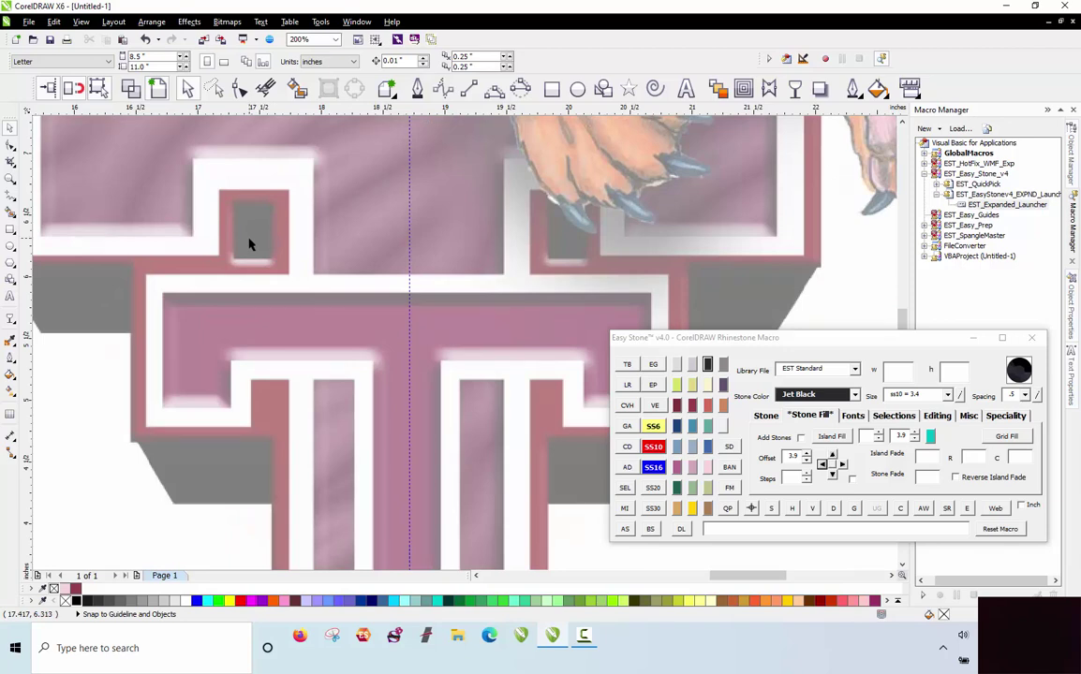
pyautogui.scroll(-1, 249, 244)
pyautogui.scroll(-1, 244, 244)
pyautogui.scroll(1, 410, 278)
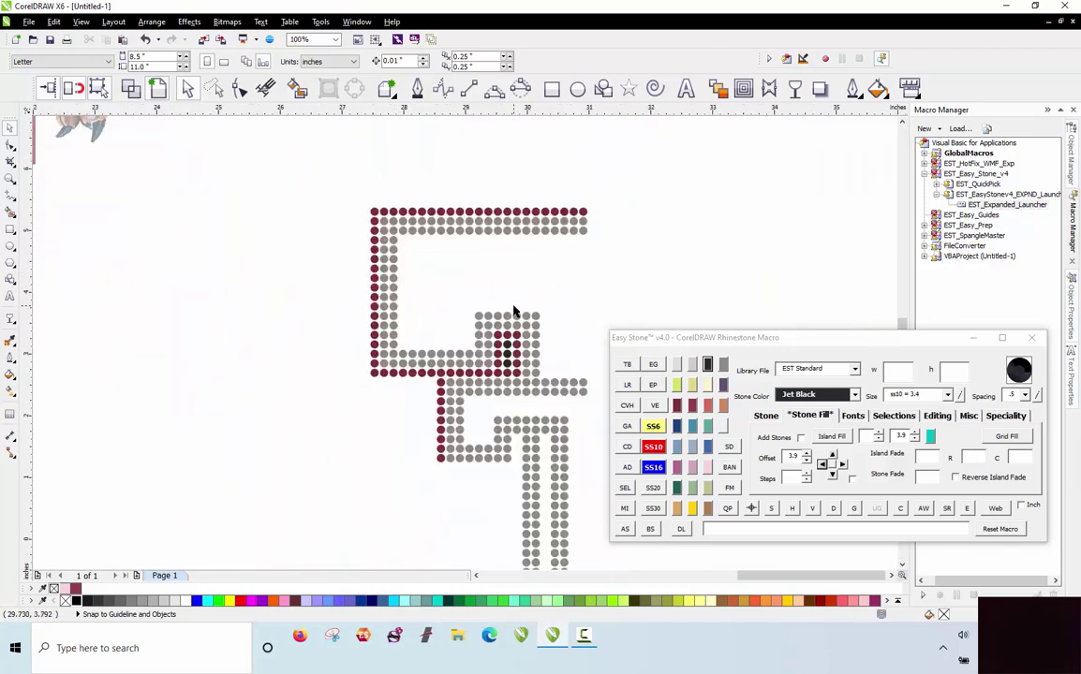
# Move the upper block's left portion, including the notch's left border, left by one stone spacing to widen the notch.
pyautogui.moveTo(326, 189); pyautogui.dragTo(443, 345)
pyautogui.scroll(2, 506, 377)
pyautogui.scroll(-1, 441, 344)
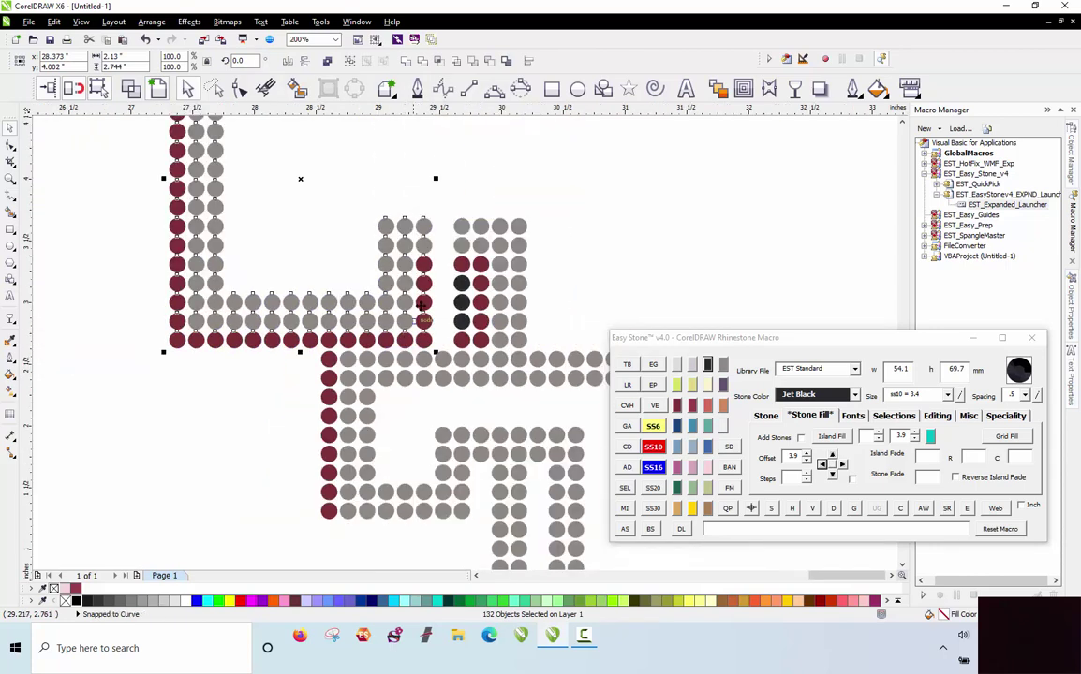
# Offset a copy of the two gray stones at the top of the gap's left side to the right by 3.9.
pyautogui.moveTo(447, 203); pyautogui.dragTo(410, 270)
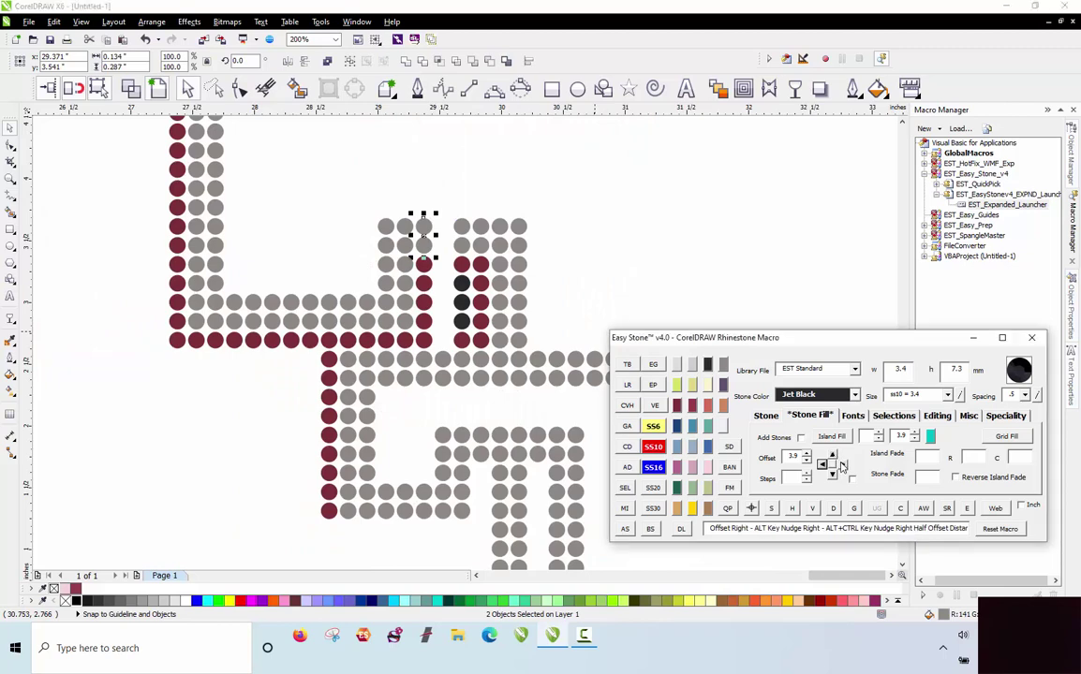
# Offset the two gray stones right and the two end Siam stones left to close the gap around the small box.
pyautogui.click(842, 463)
pyautogui.click(663, 294)
pyautogui.scroll(1, 450, 265)
pyautogui.click(472, 265)
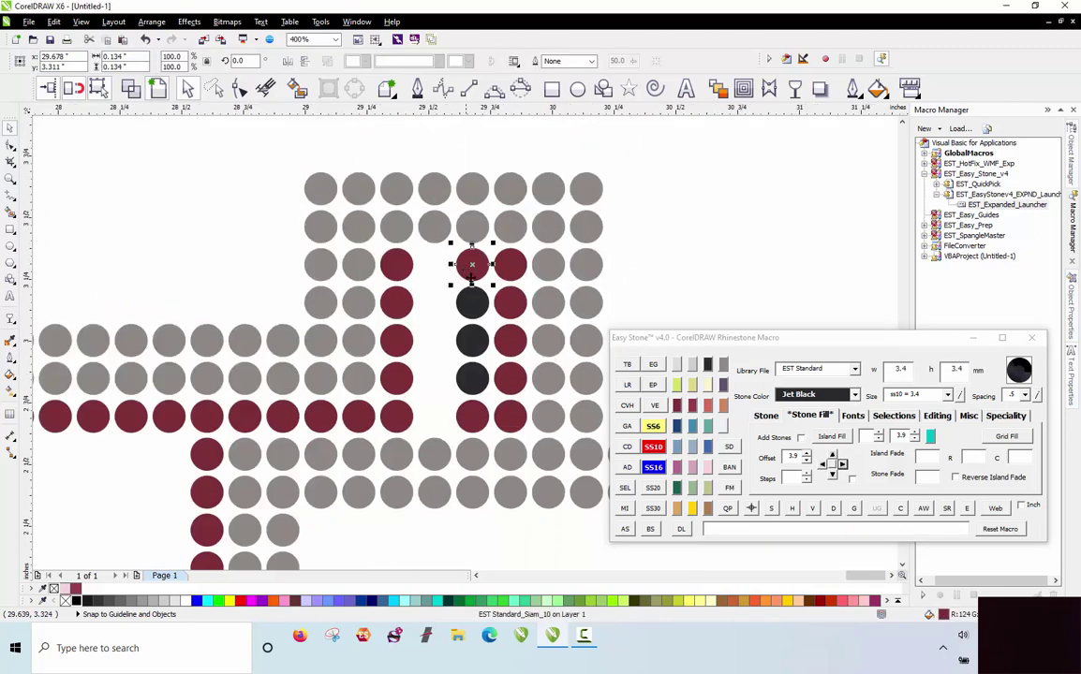
pyautogui.keyDown('shift'); pyautogui.click(475, 416); pyautogui.keyUp('shift')
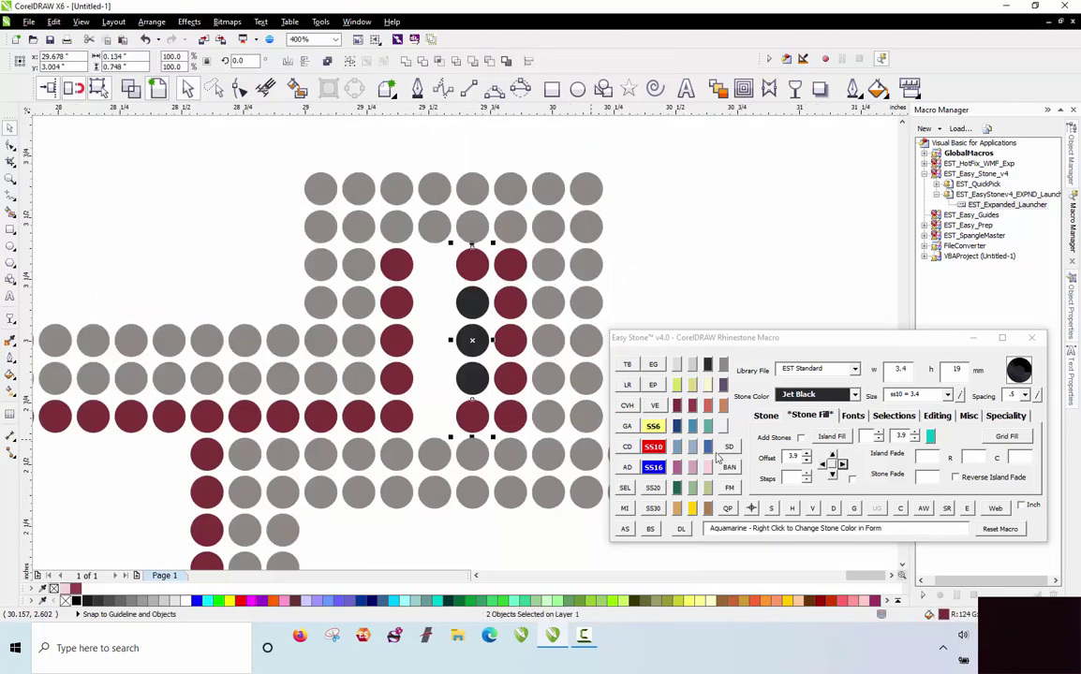
pyautogui.click(822, 463)
# Offset a copy of the three Jet Black stones one column left to fill the inside of the small box.
pyautogui.click(472, 302)
pyautogui.keyDown('shift'); pyautogui.click(473, 340); pyautogui.keyUp('shift')
pyautogui.keyDown('shift'); pyautogui.click(472, 378); pyautogui.keyUp('shift')
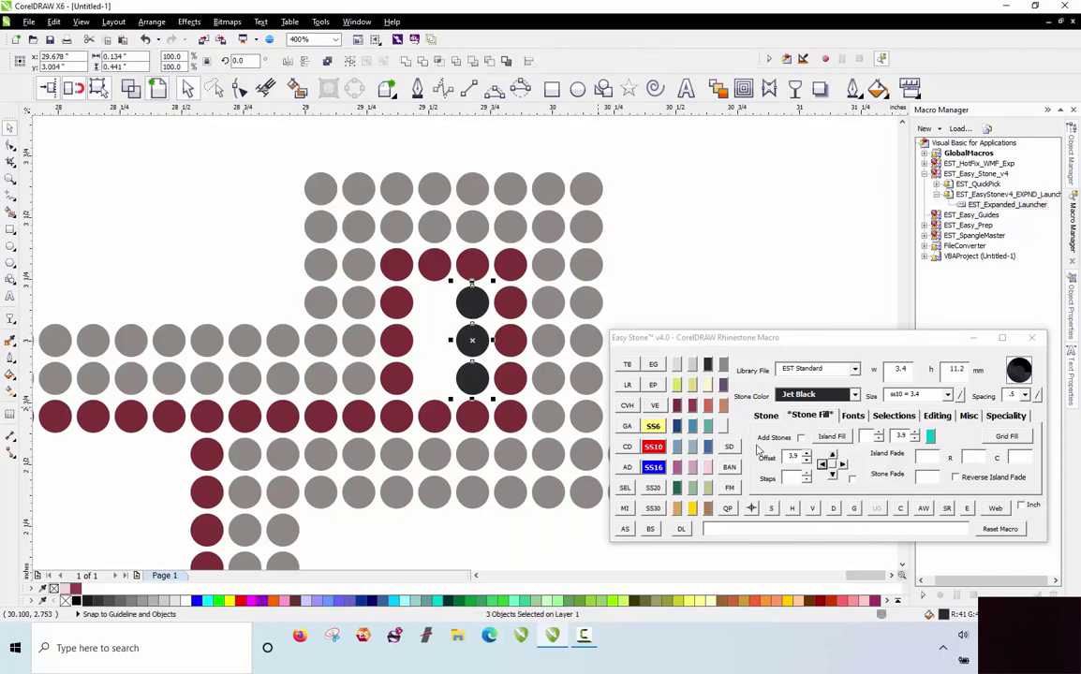
pyautogui.click(822, 464)
pyautogui.click(415, 222)
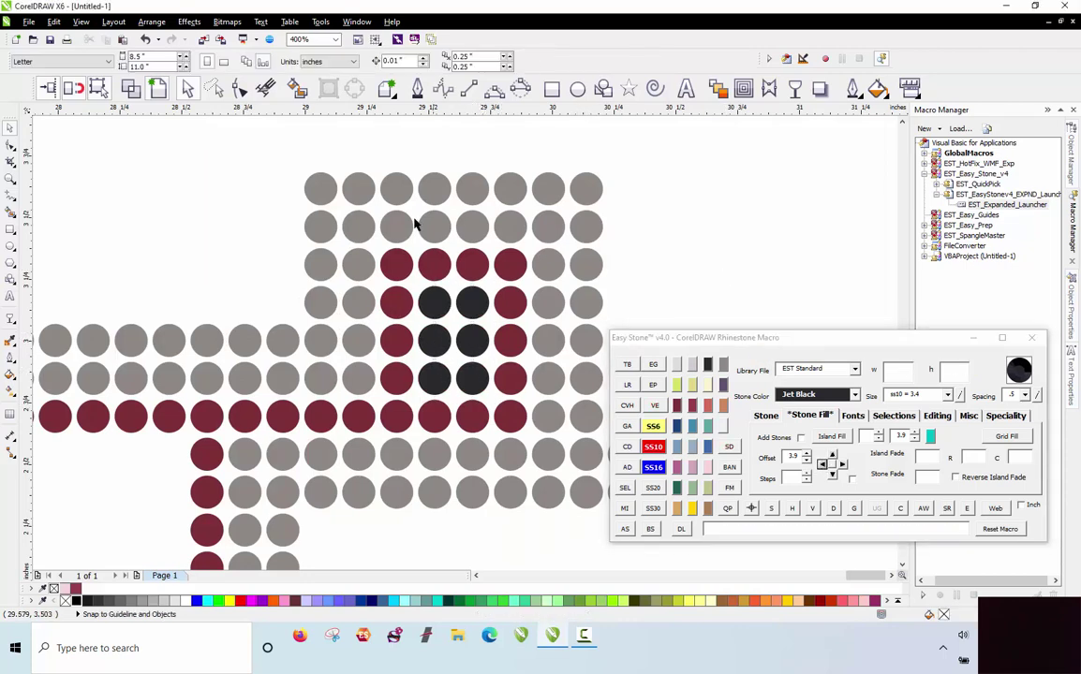
# Offset the three stones beside the gap in the upper letter's top band one column left to close it.
pyautogui.scroll(-1, 410, 229)
pyautogui.scroll(-2, 391, 308)
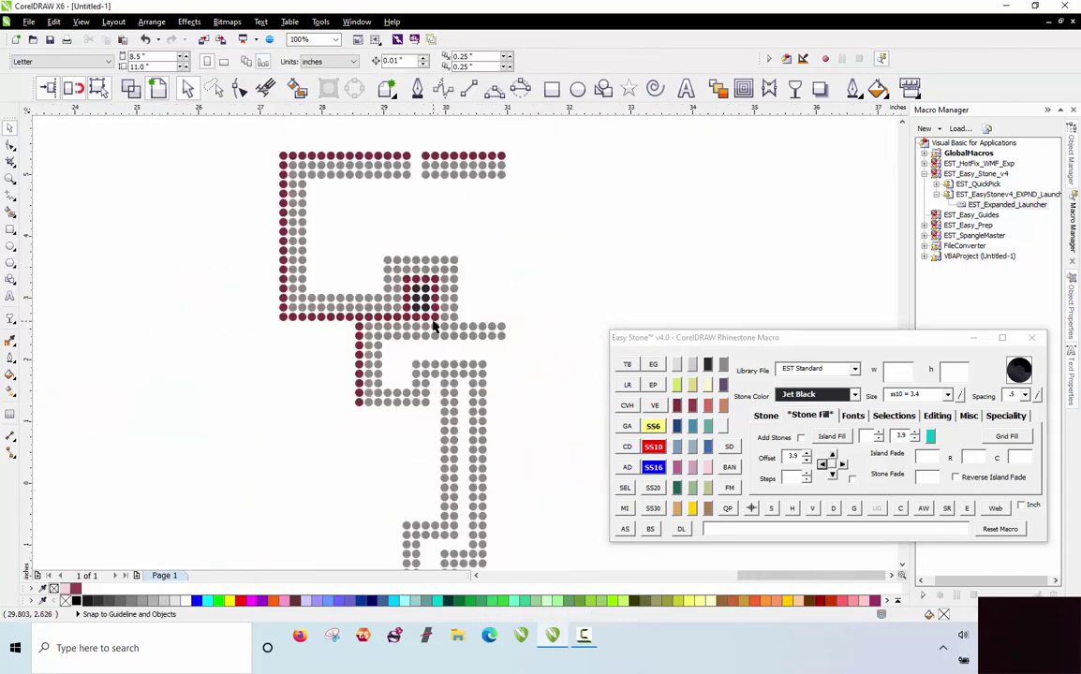
pyautogui.scroll(2, 412, 271)
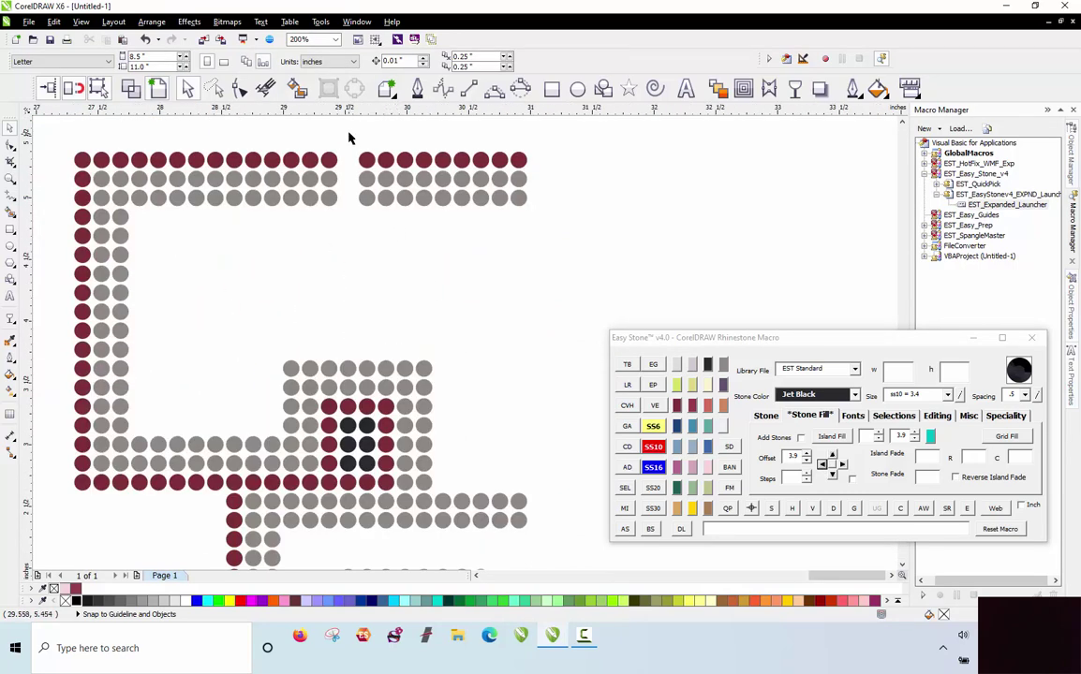
pyautogui.moveTo(349, 138); pyautogui.dragTo(382, 231)
pyautogui.click(822, 464)
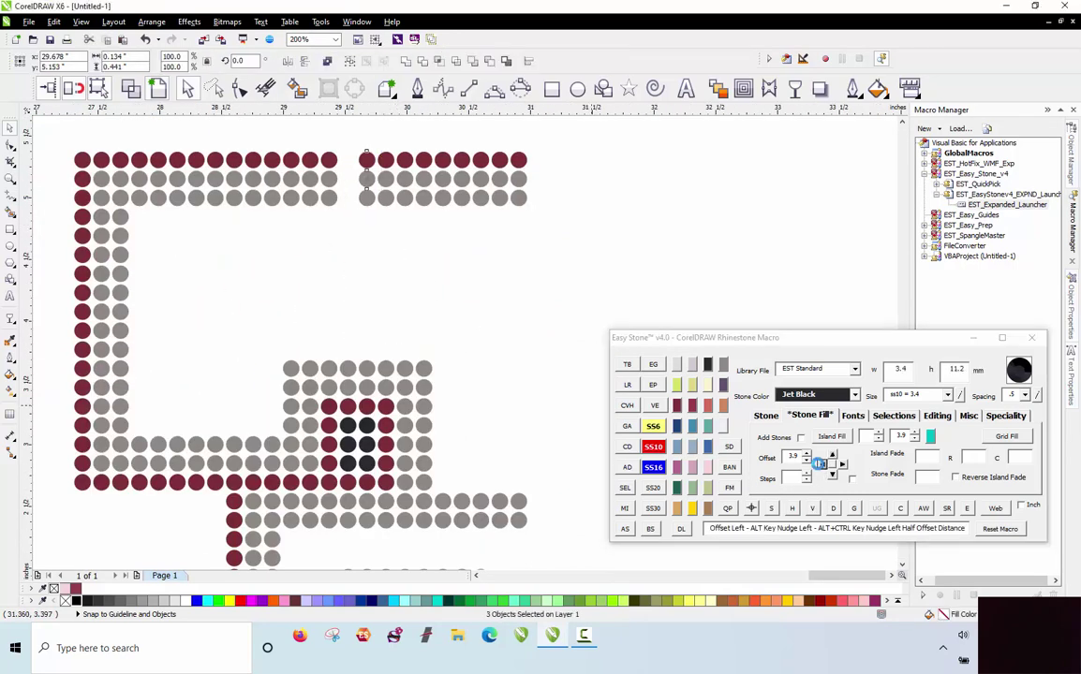
pyautogui.click(499, 288)
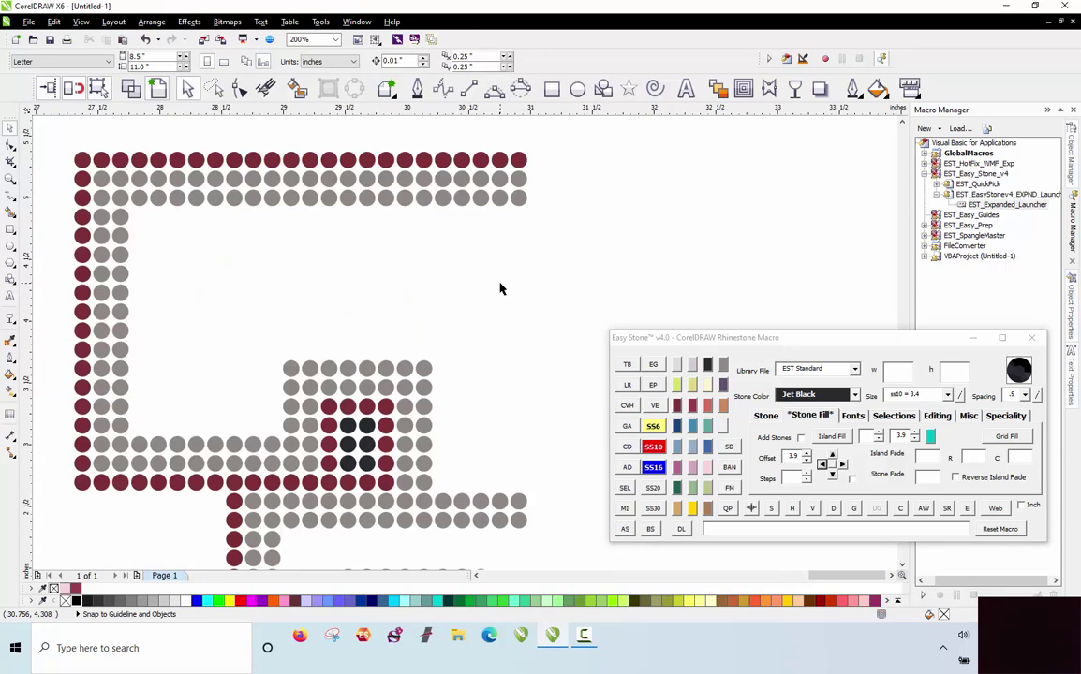
# Compare the stone layout with the lower letter's outline and stem in the tiger reference artwork.
pyautogui.scroll(-1, 513, 281)
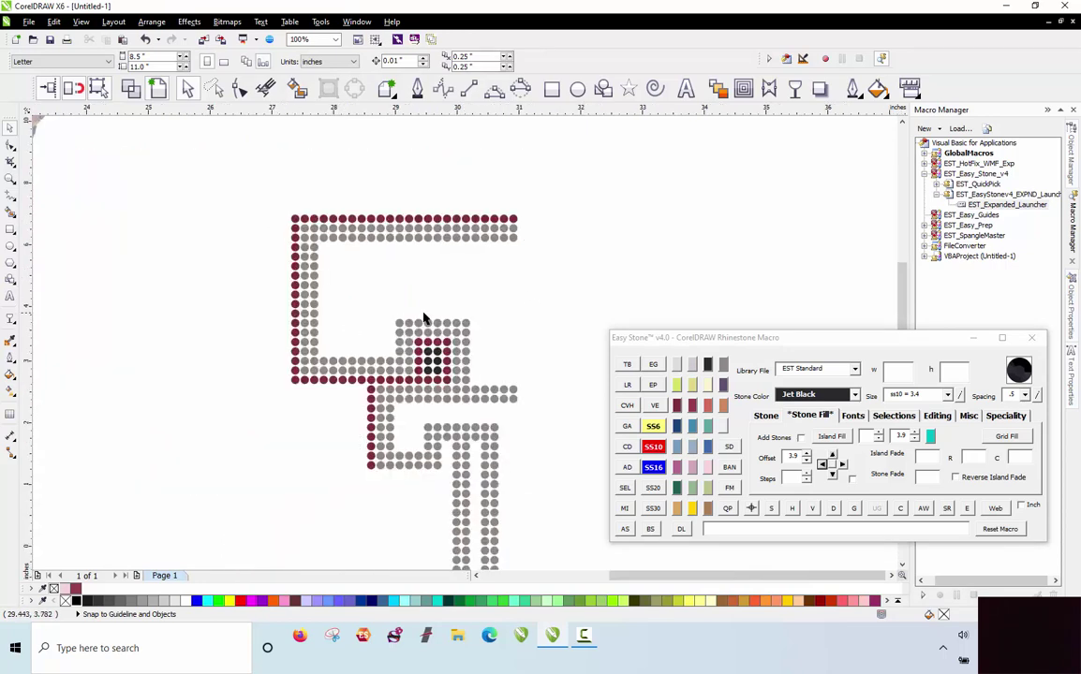
pyautogui.scroll(-1, 349, 331)
pyautogui.scroll(1, 67, 287)
pyautogui.scroll(-1, 68, 290)
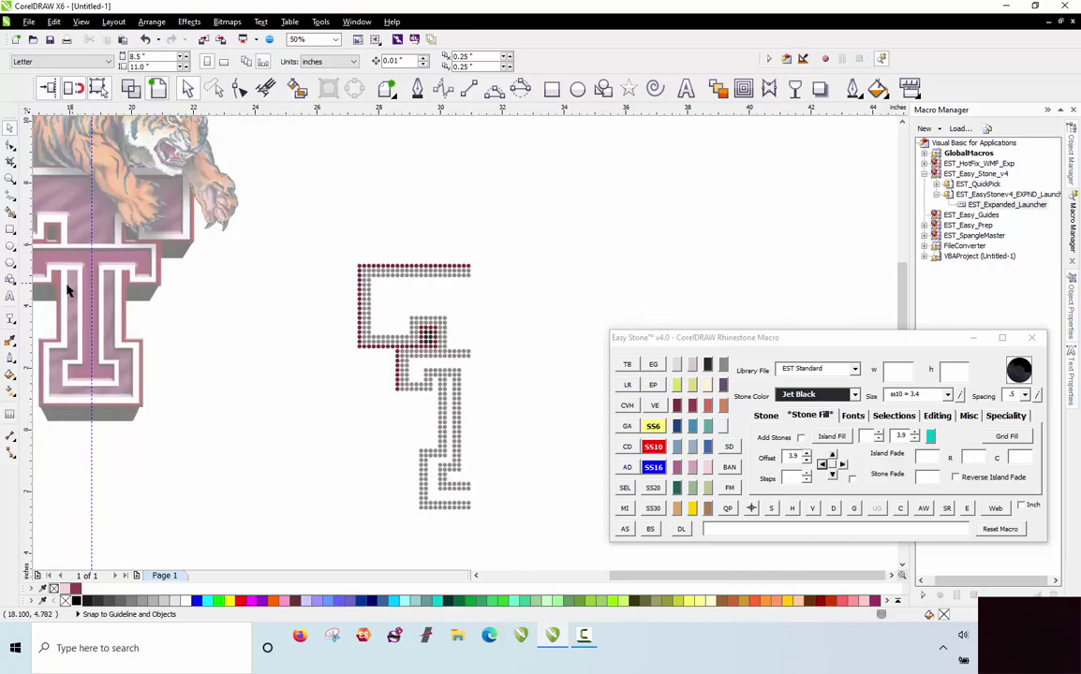
pyautogui.scroll(-1, 217, 296)
pyautogui.scroll(2, 121, 278)
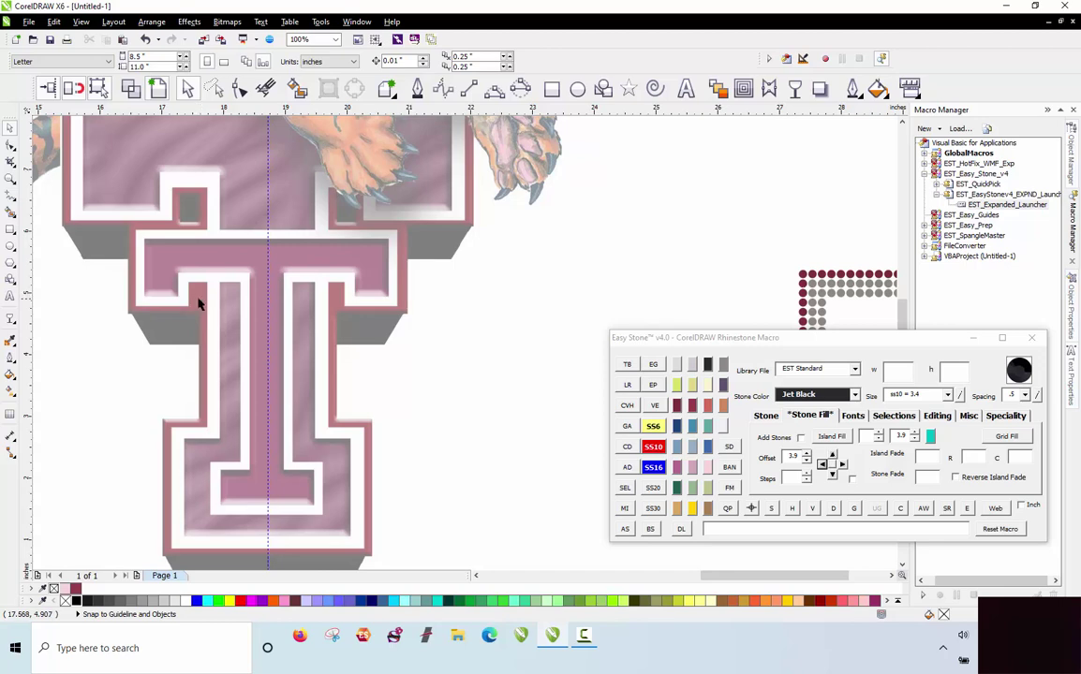
pyautogui.scroll(-1, 140, 358)
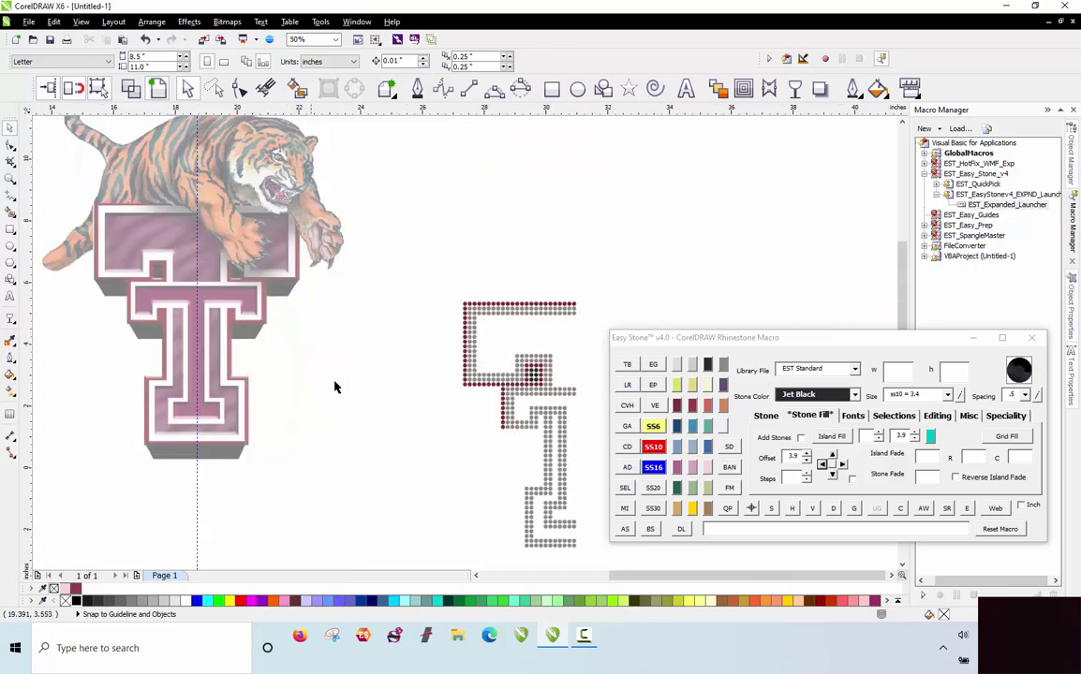
pyautogui.scroll(1, 539, 405)
# Move the block of stones forming the lower letter's left arm one stone spacing to the left.
pyautogui.moveTo(259, 502); pyautogui.dragTo(470, 458)
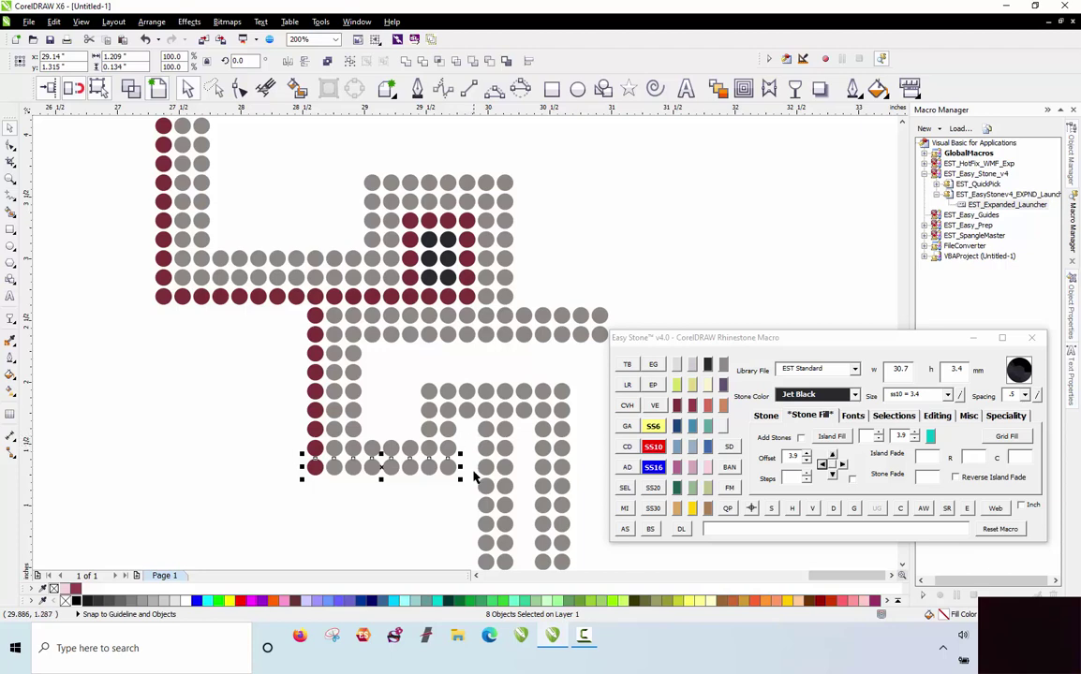
pyautogui.click(447, 519)
pyautogui.moveTo(277, 497); pyautogui.dragTo(482, 307)
pyautogui.scroll(2, 448, 470)
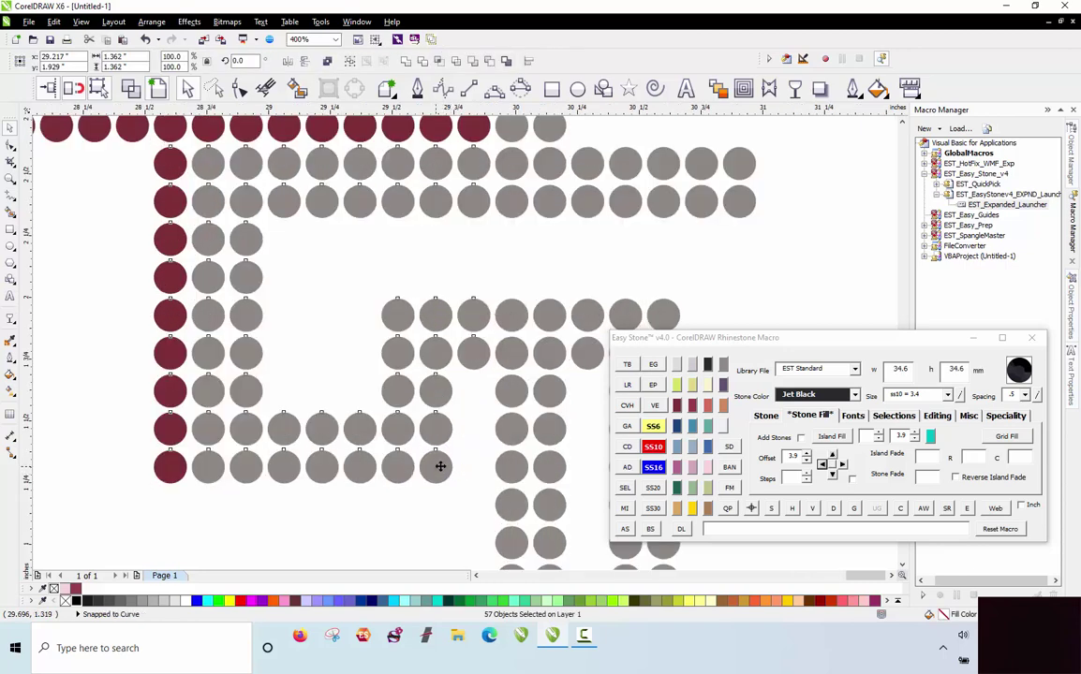
pyautogui.moveTo(437, 465); pyautogui.dragTo(398, 466)
pyautogui.click(453, 394)
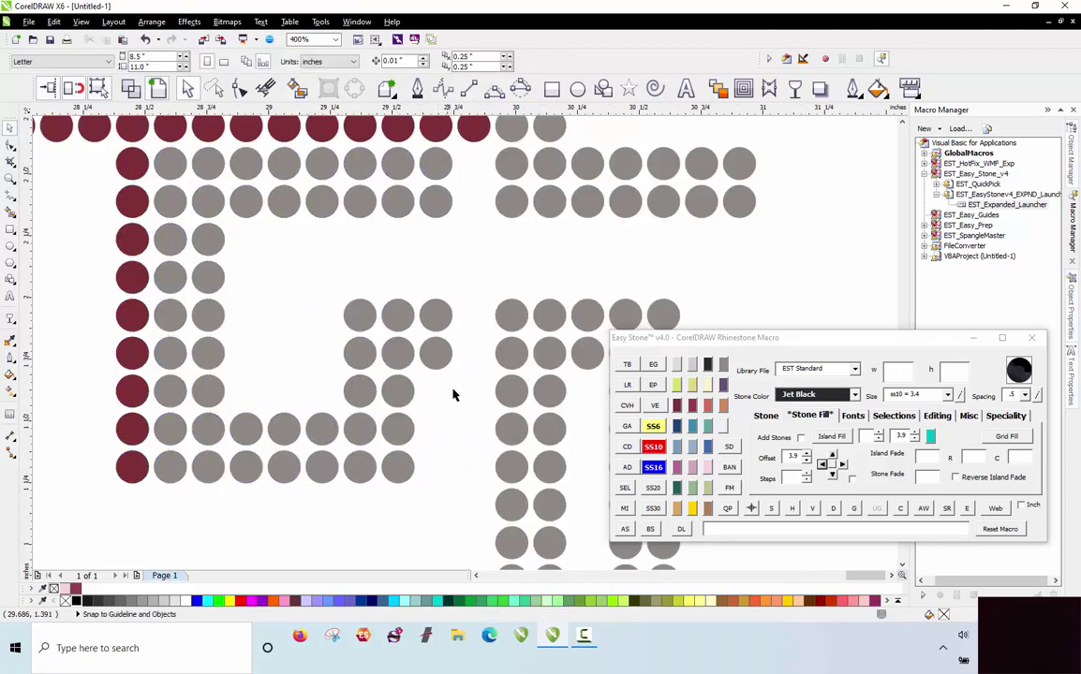
# Offset the four end stones of the moved arm one column right to fill the gap beside the stem.
pyautogui.scroll(-2, 450, 417)
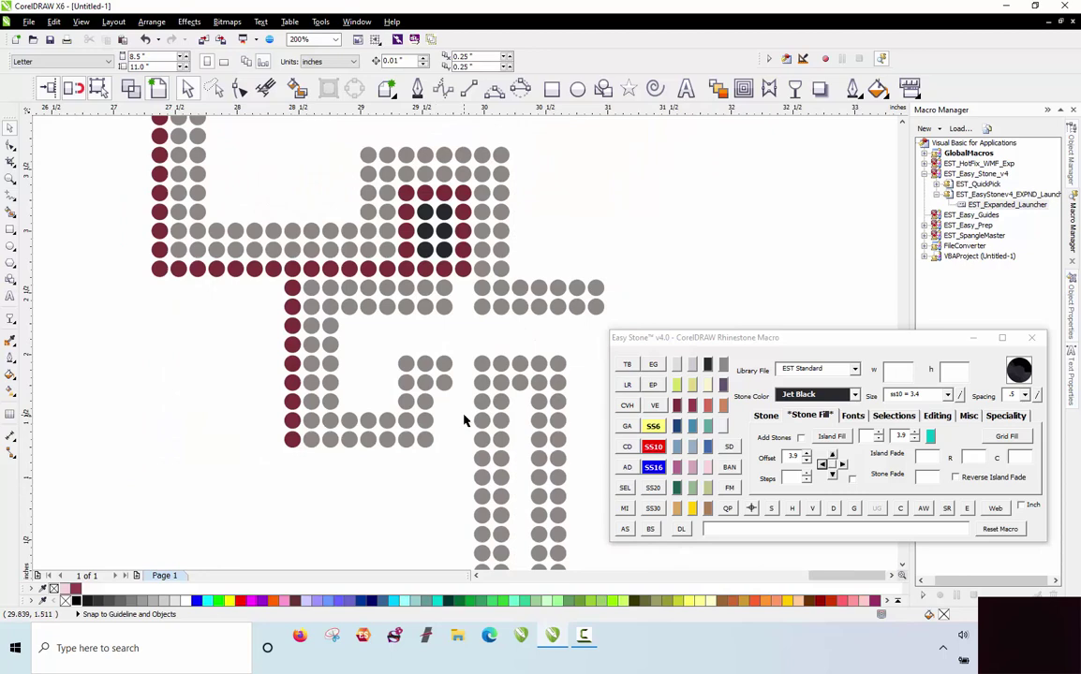
pyautogui.moveTo(457, 410); pyautogui.dragTo(429, 278)
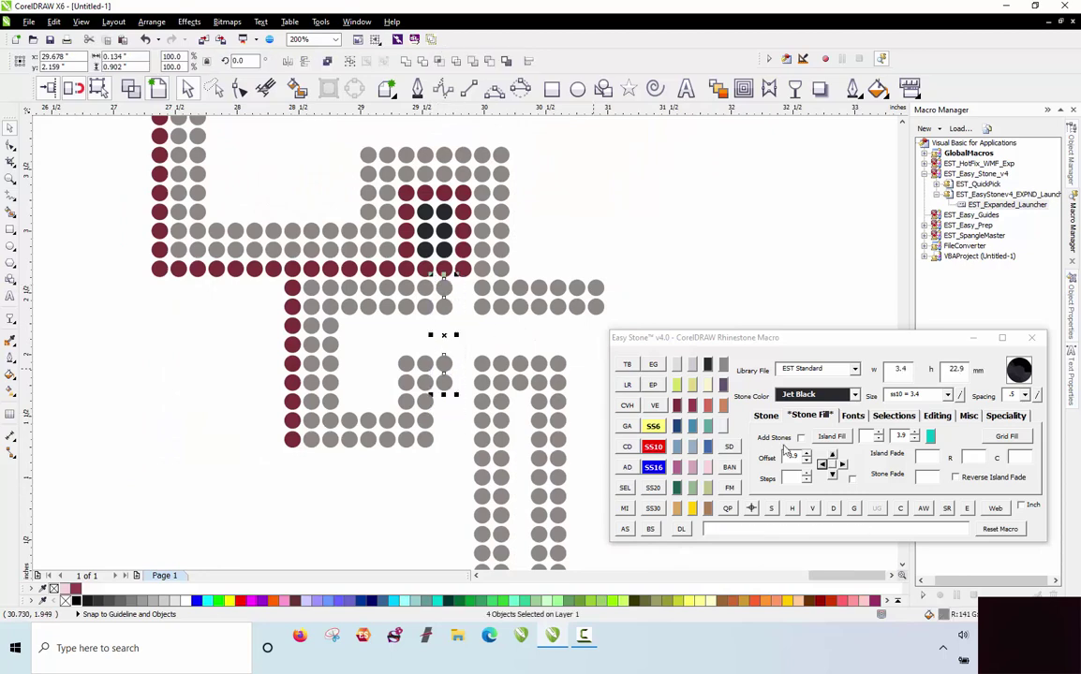
pyautogui.click(841, 464)
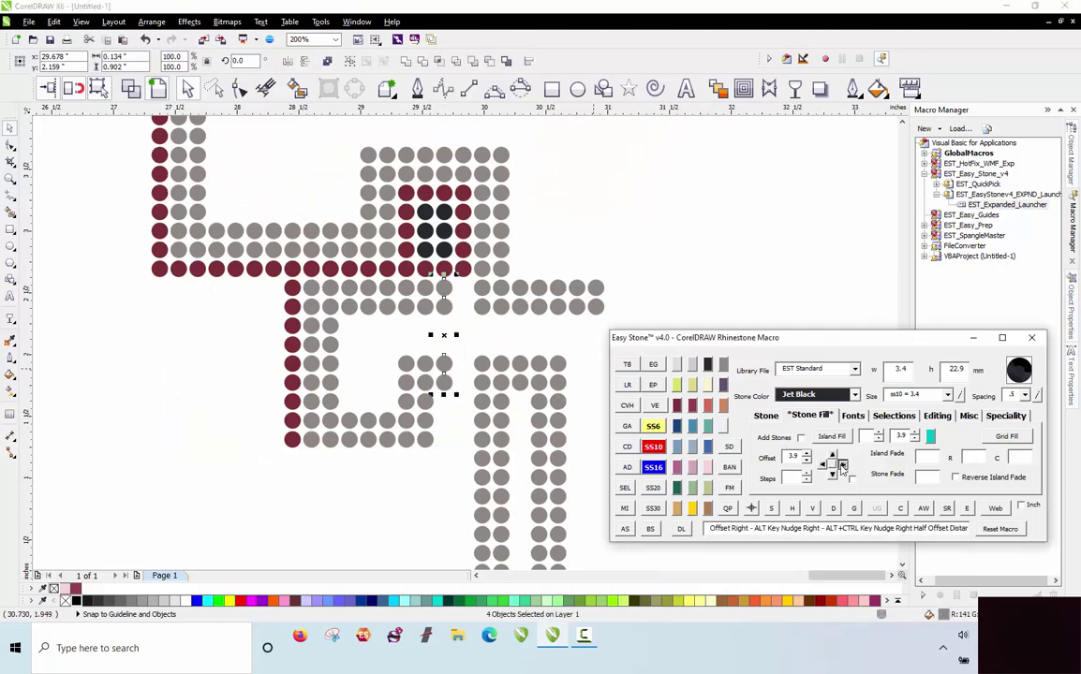
pyautogui.click(461, 450)
# Offset the bottom row of the lower letter's left arm one row down and color the new stones Siam.
pyautogui.scroll(-1, 418, 352)
pyautogui.scroll(2, 424, 358)
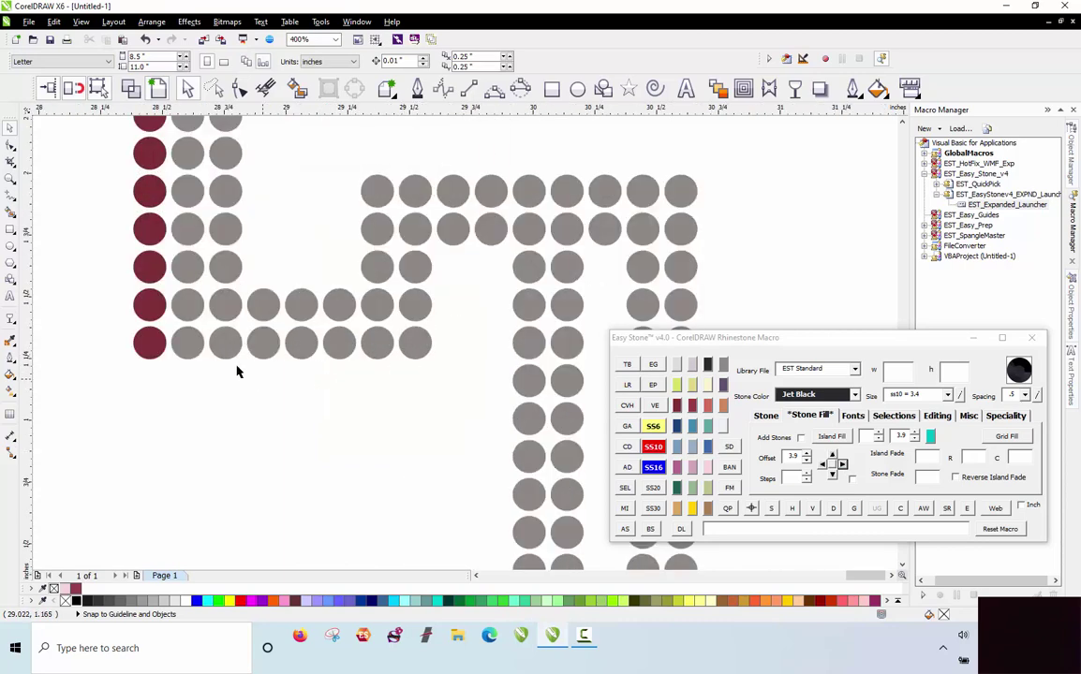
pyautogui.moveTo(118, 325); pyautogui.dragTo(405, 384)
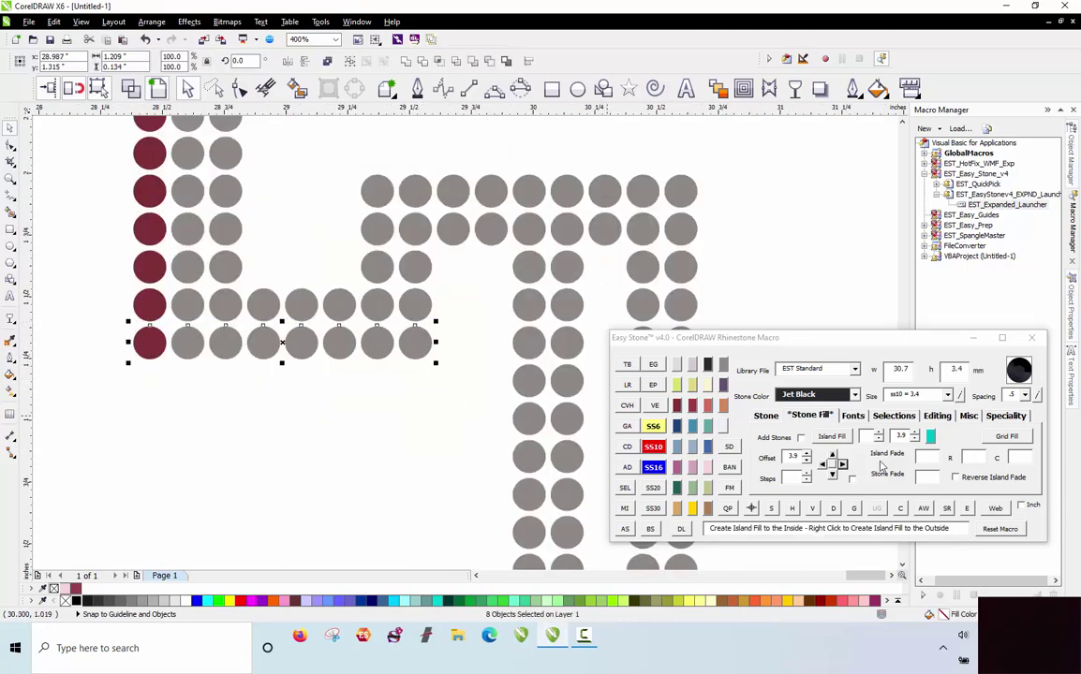
pyautogui.click(833, 475)
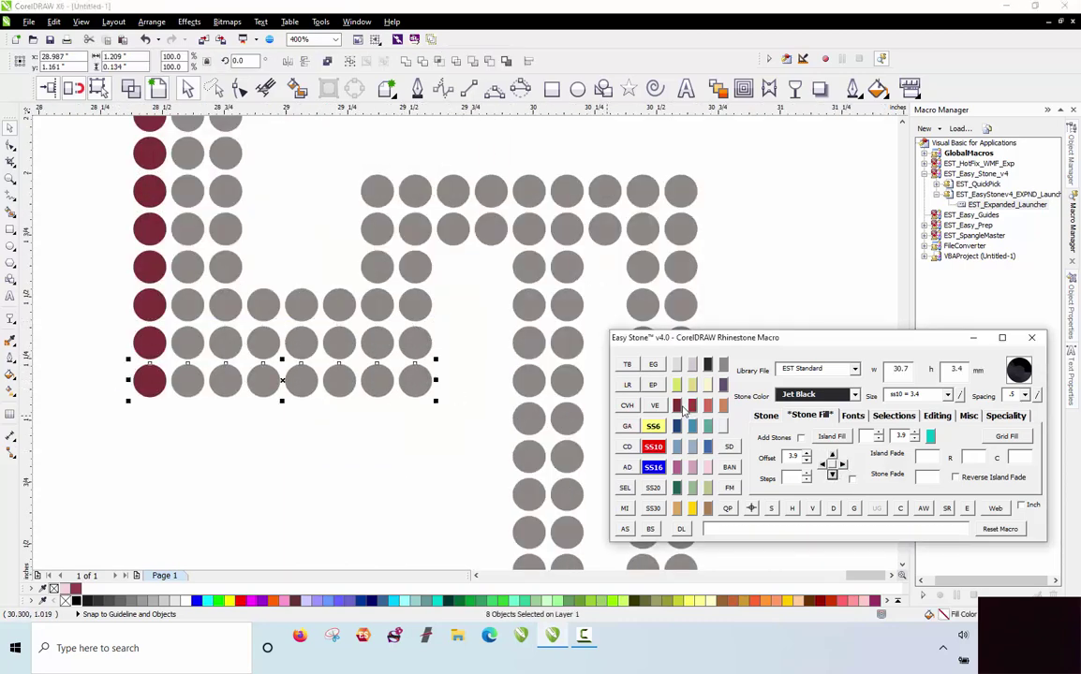
pyautogui.click(682, 406)
pyautogui.click(474, 331)
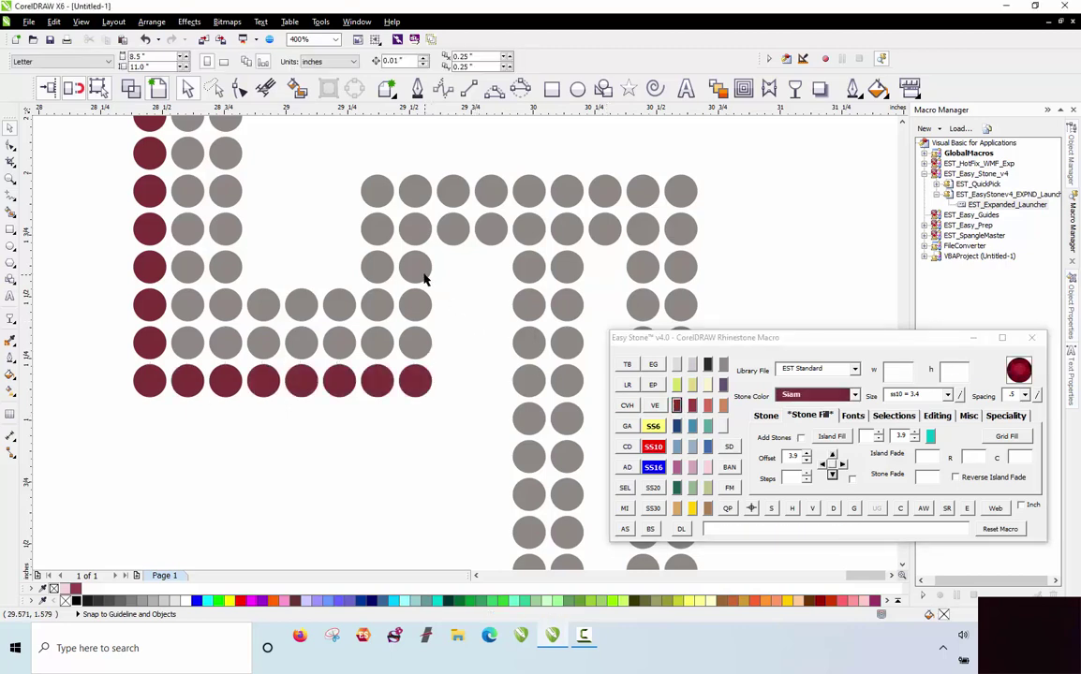
# Offset the arm's four inner end stones right, color them Siam, and repeat the column once to reach the stem.
pyautogui.click(423, 275)
pyautogui.keyDown('shift'); pyautogui.click(415, 305); pyautogui.keyUp('shift')
pyautogui.keyDown('shift'); pyautogui.click(415, 343); pyautogui.keyUp('shift')
pyautogui.keyDown('shift'); pyautogui.click(415, 381); pyautogui.keyUp('shift')
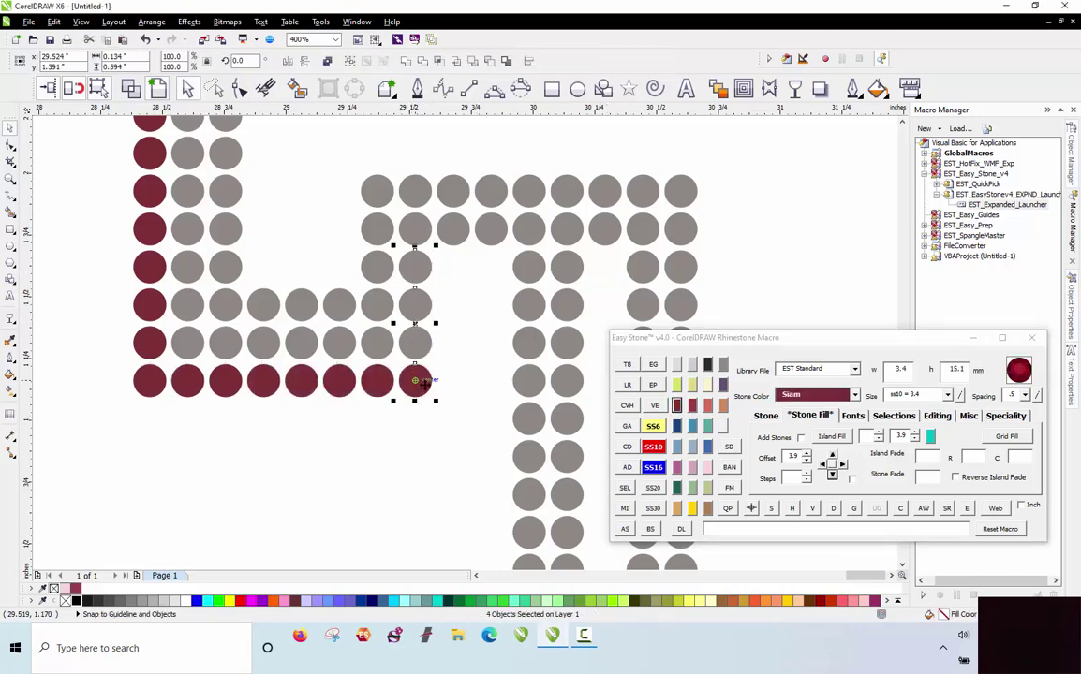
pyautogui.click(842, 464)
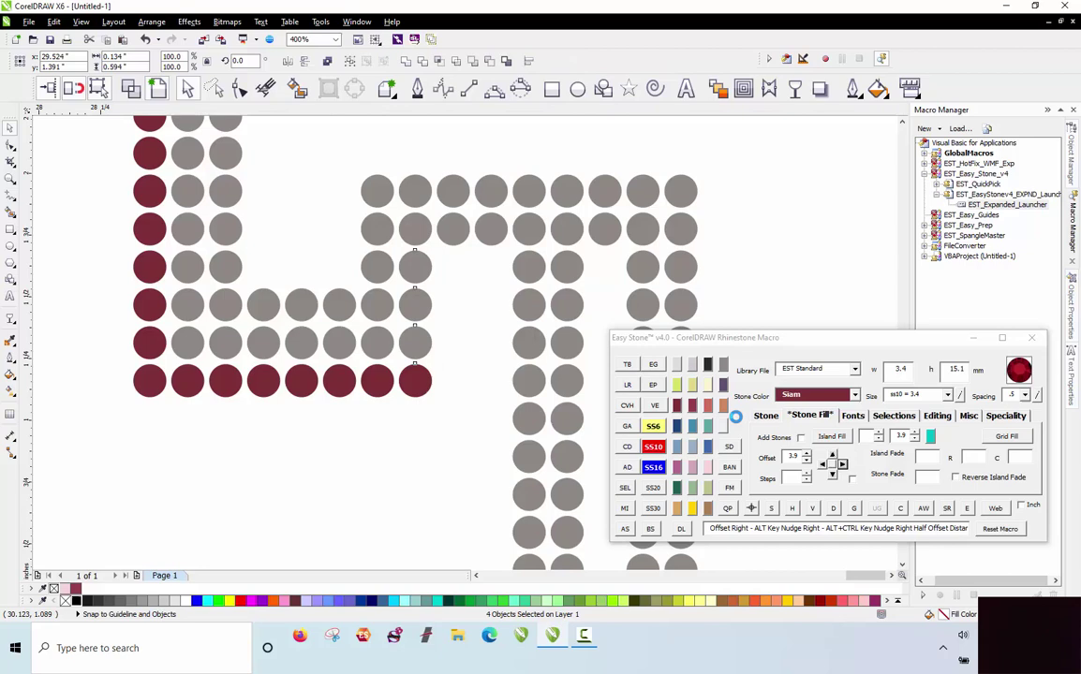
pyautogui.click(682, 408)
pyautogui.hotkey('ctrl', 'd')
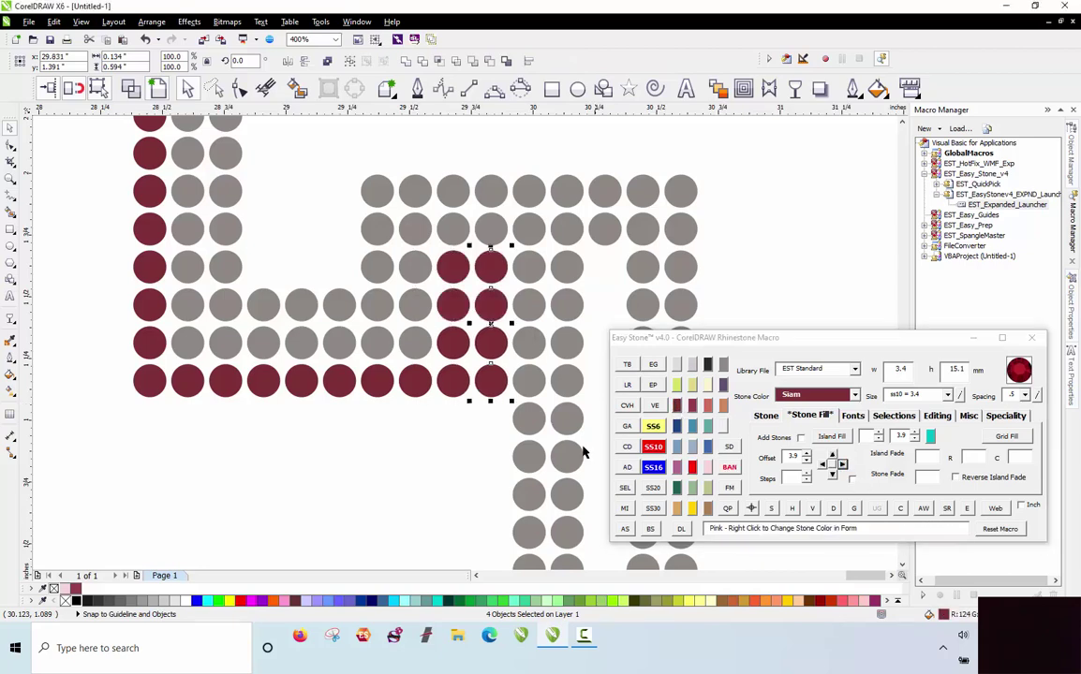
pyautogui.click(468, 449)
# Select the stem's outer gray column below the arm, offset it one column left, and color the new stones Siam.
pyautogui.scroll(-2, 450, 274)
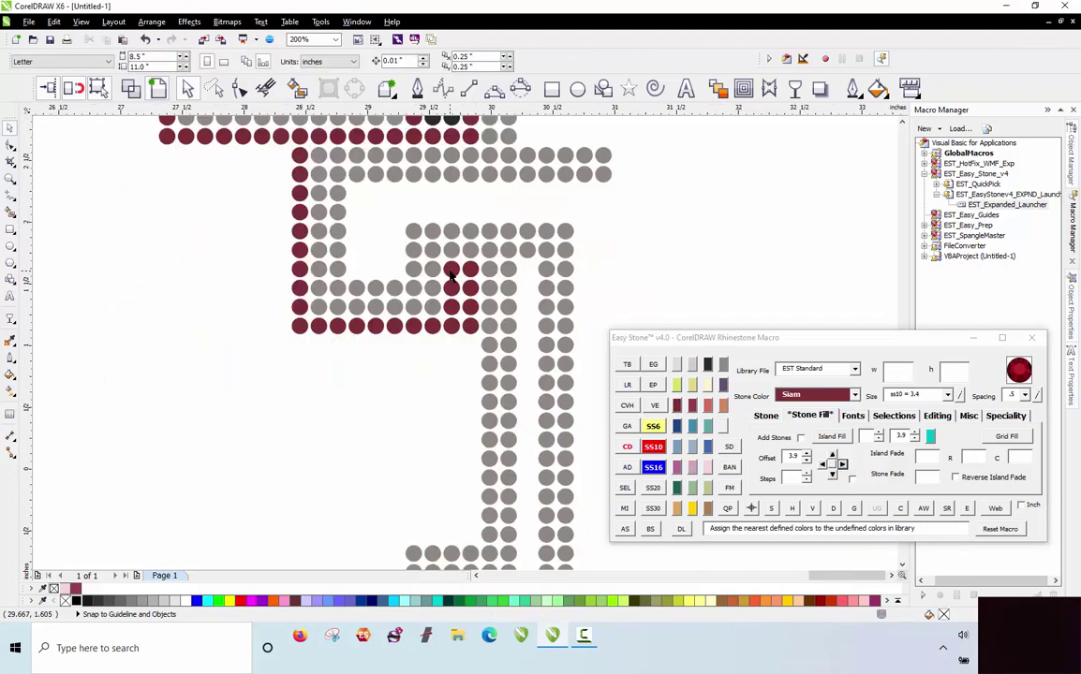
pyautogui.scroll(-2, 451, 272)
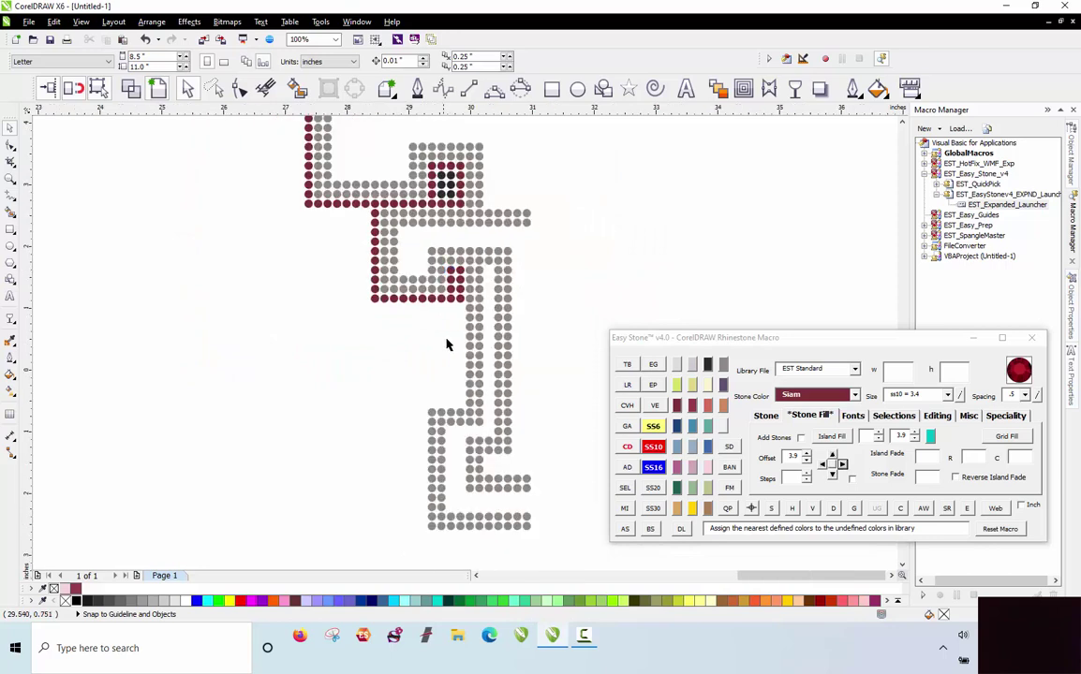
pyautogui.scroll(2, 447, 345)
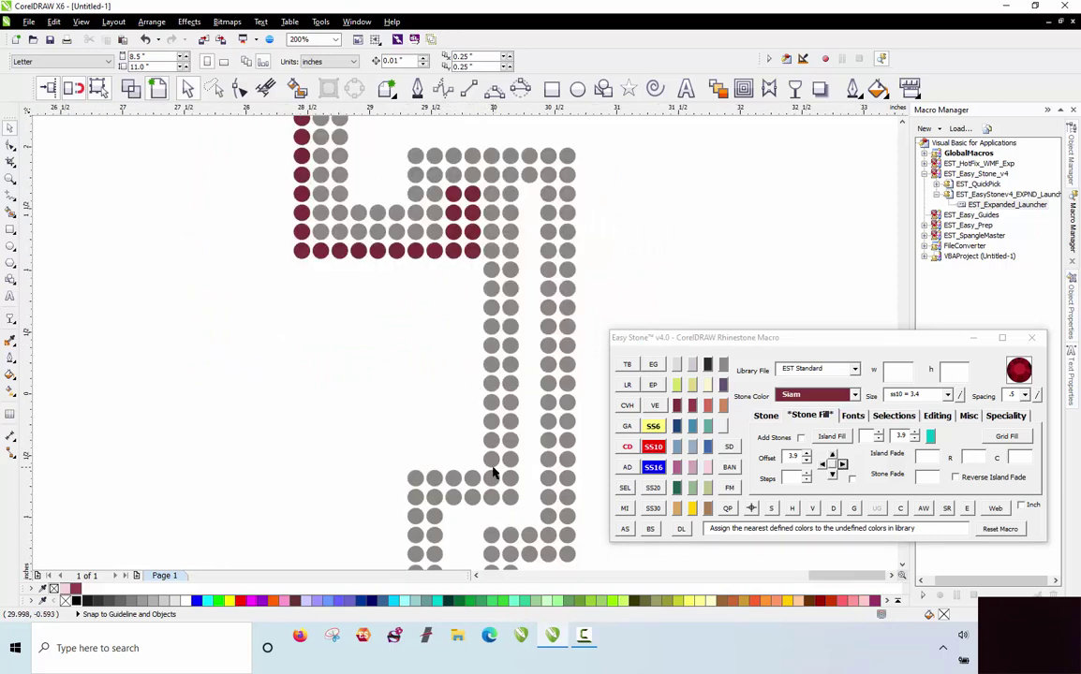
pyautogui.click(492, 467)
pyautogui.keyDown('shift'); pyautogui.click(492, 272); pyautogui.keyUp('shift')
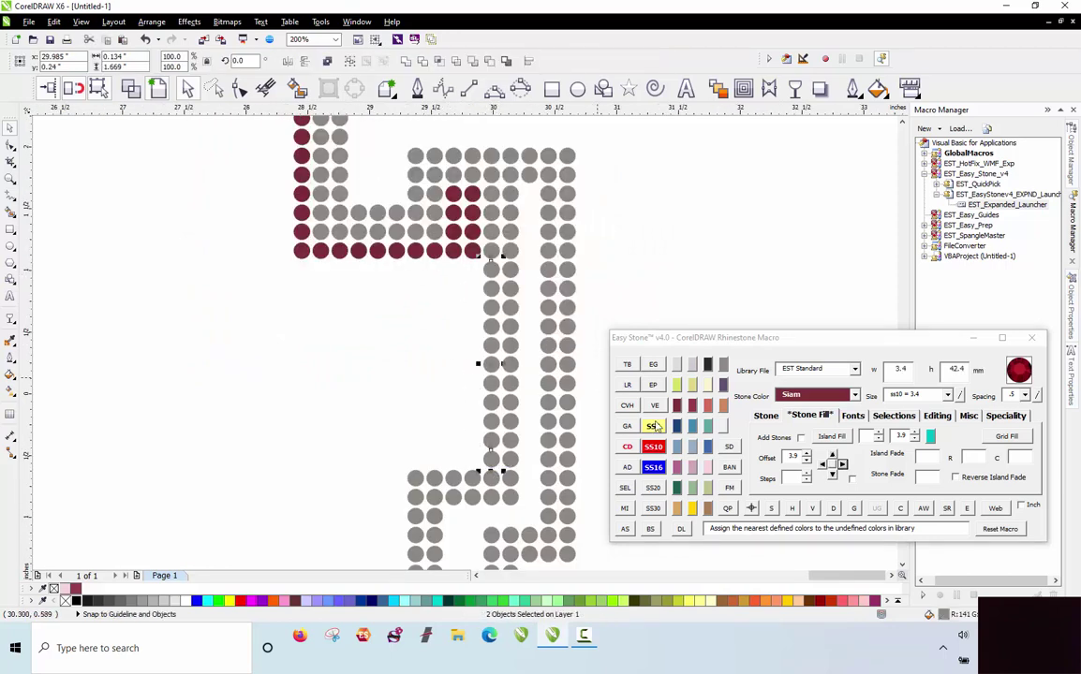
pyautogui.click(771, 507)
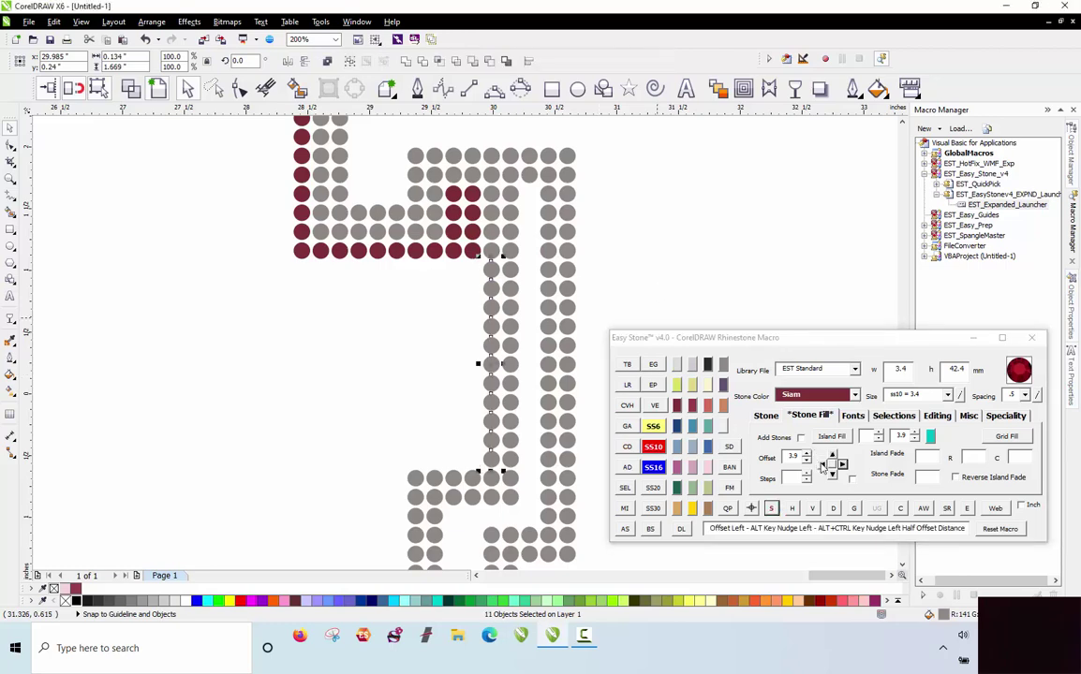
pyautogui.click(677, 406)
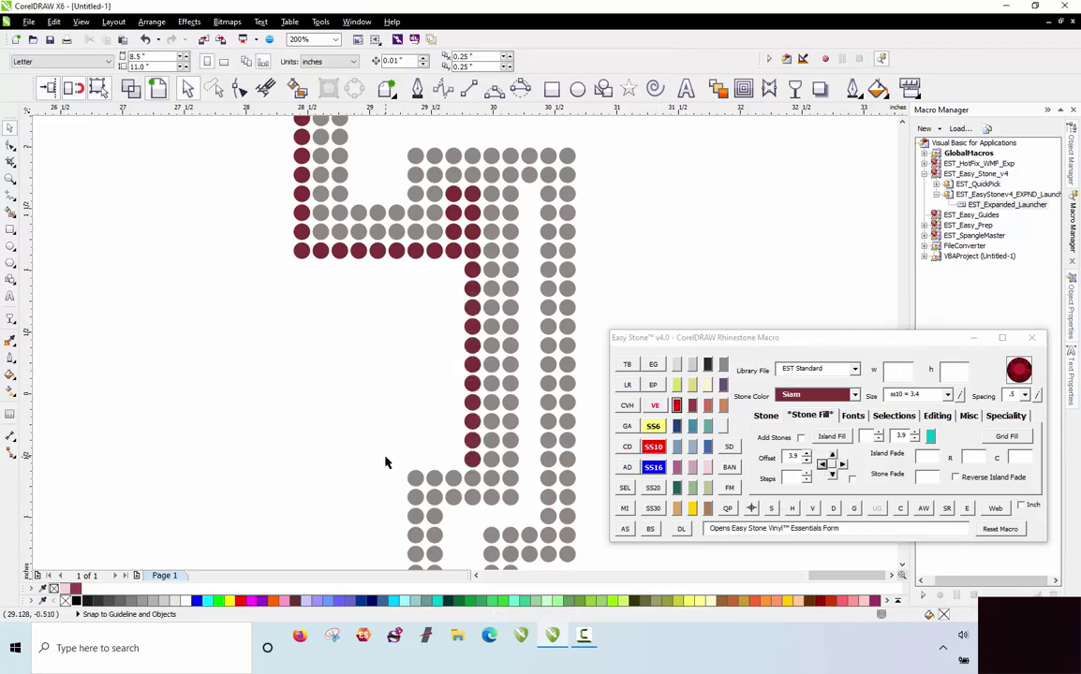
# Offset the three gray stones on top of the letter's base one row up and color the new stones Siam.
pyautogui.moveTo(386, 459); pyautogui.dragTo(468, 494)
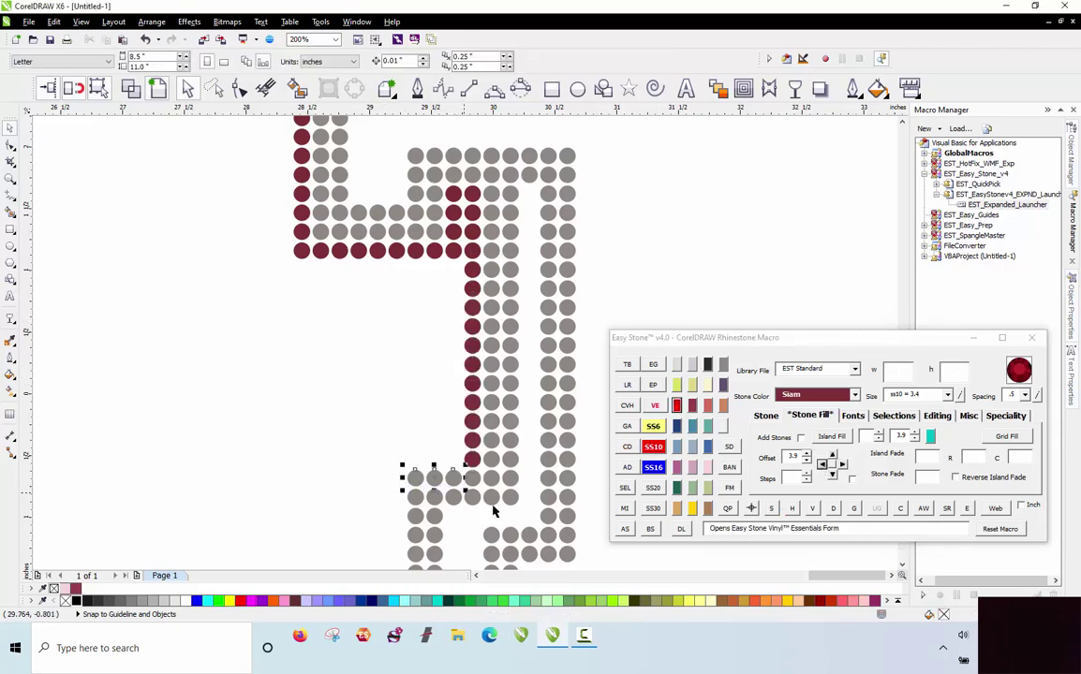
pyautogui.click(832, 455)
pyautogui.click(677, 405)
# Offset the outer left column of the lower letter's base, including its Siam corner stone, one column left and color the new stones Siam.
pyautogui.scroll(-4, 434, 303)
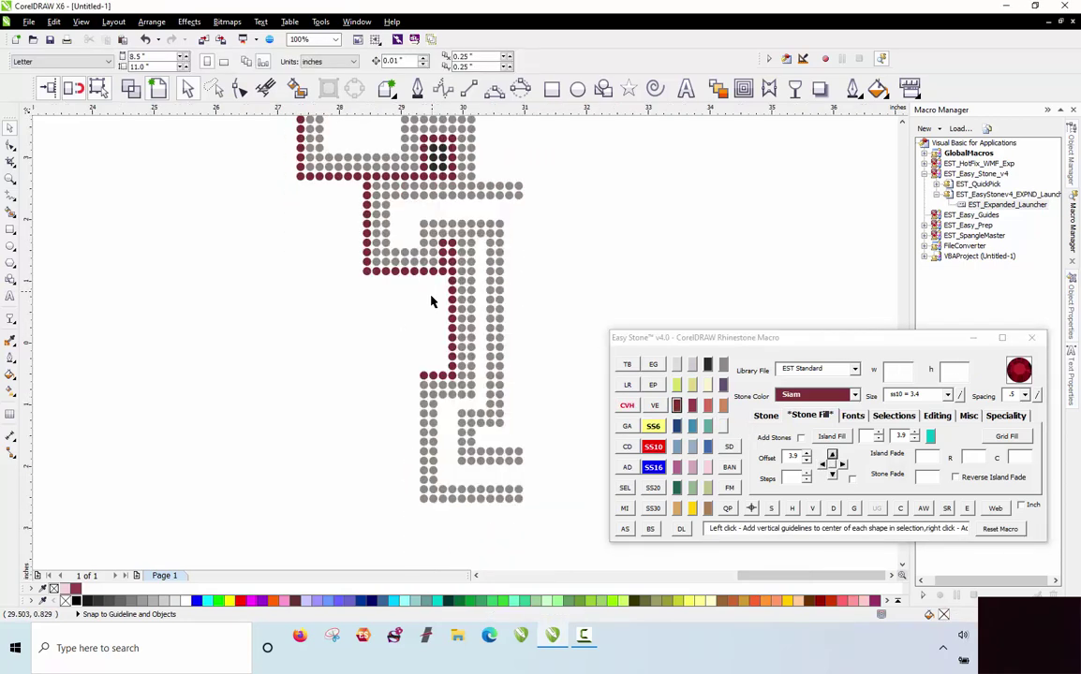
pyautogui.scroll(4, 422, 289)
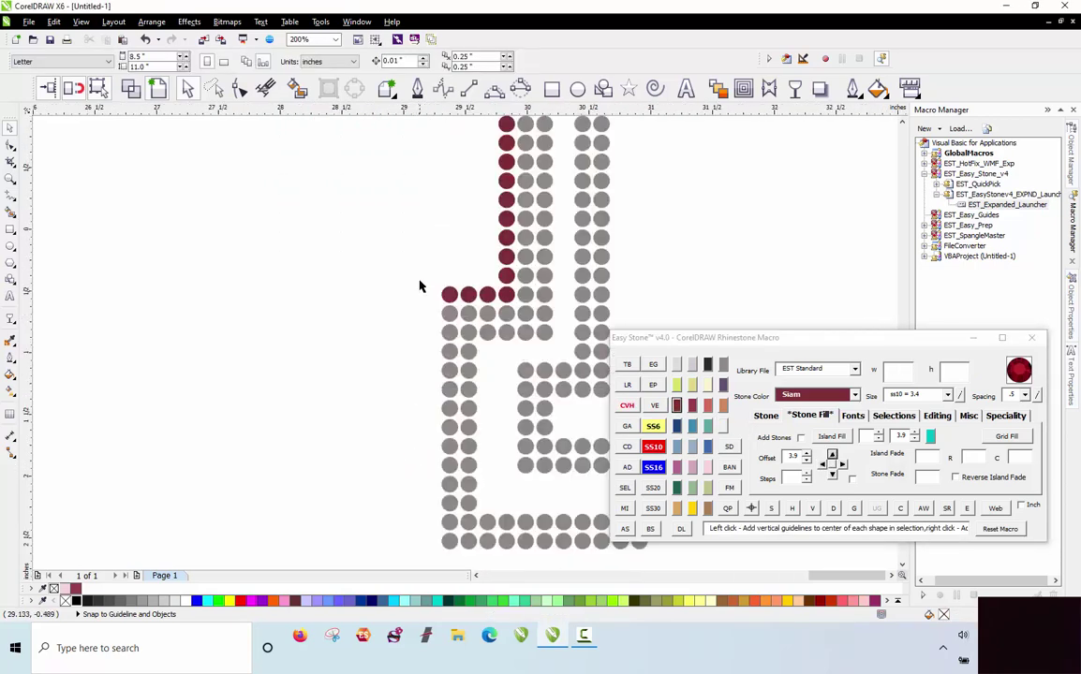
pyautogui.moveTo(420, 281); pyautogui.dragTo(465, 553)
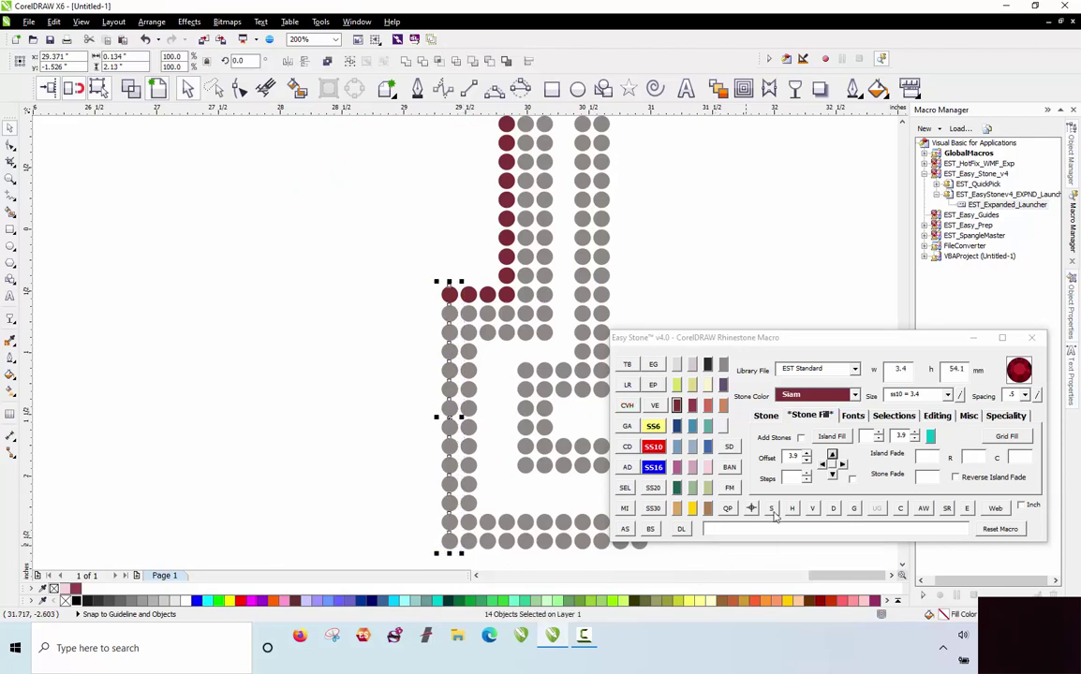
pyautogui.click(822, 464)
pyautogui.click(674, 407)
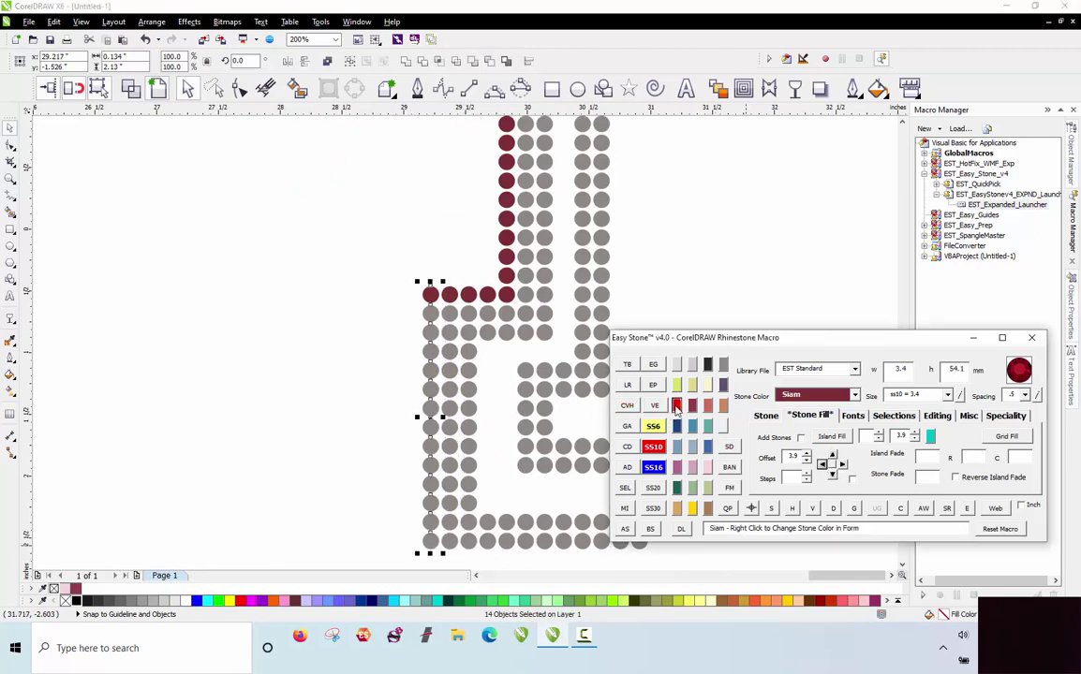
# Offset the bottom row of the lower letter's base one row down and color the new stones Siam.
pyautogui.scroll(-4, 328, 302)
pyautogui.scroll(4, 472, 464)
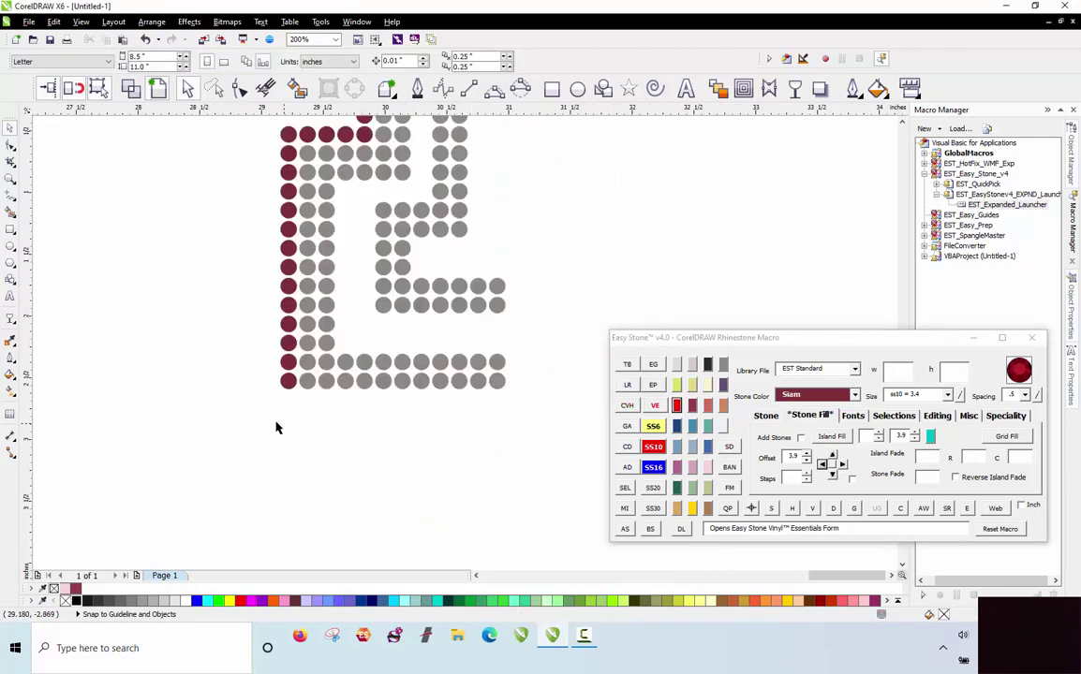
pyautogui.moveTo(269, 419); pyautogui.dragTo(548, 378)
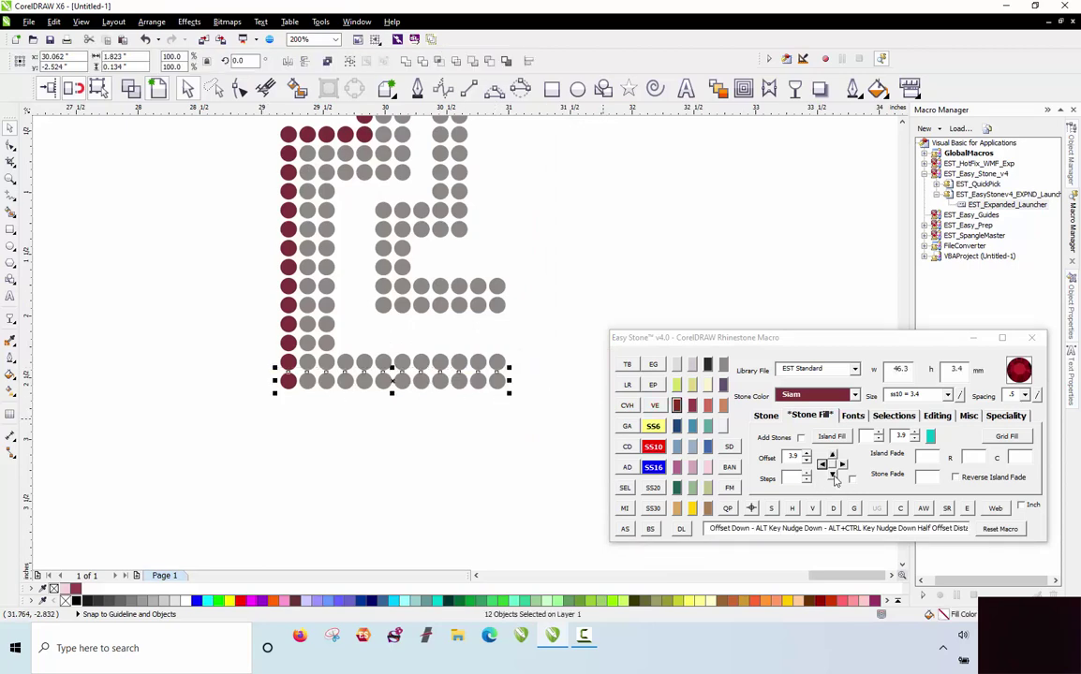
pyautogui.click(832, 473)
pyautogui.click(676, 407)
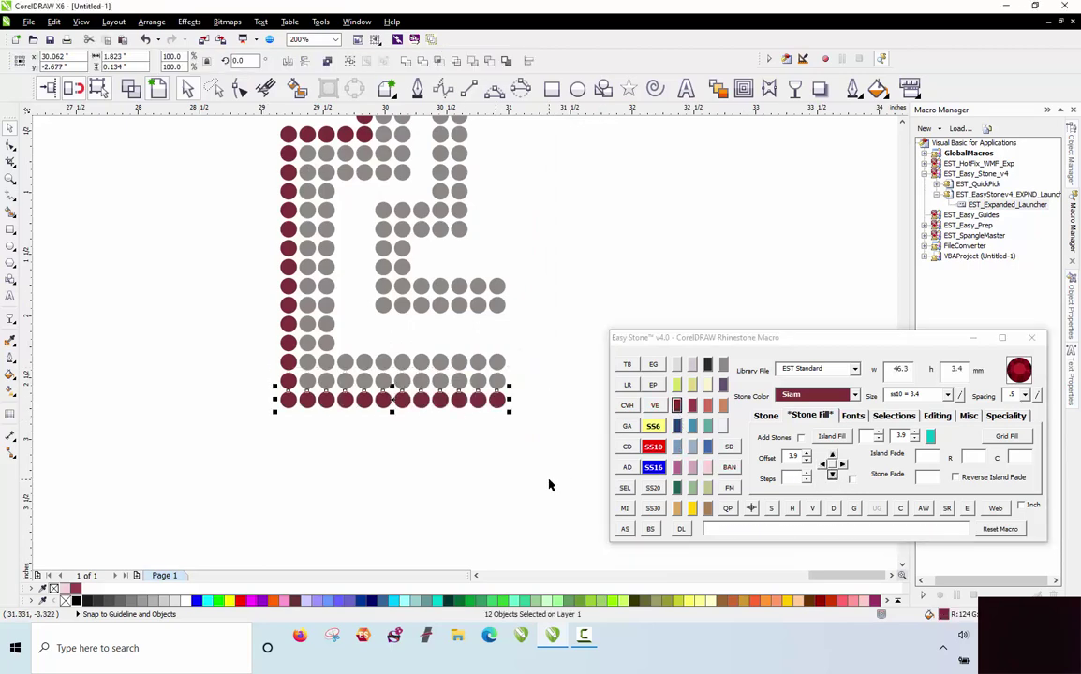
pyautogui.click(550, 488)
# Compare the outlined letter half with the tiger reference artwork to see which interior areas need filling.
pyautogui.scroll(-8, 550, 488)
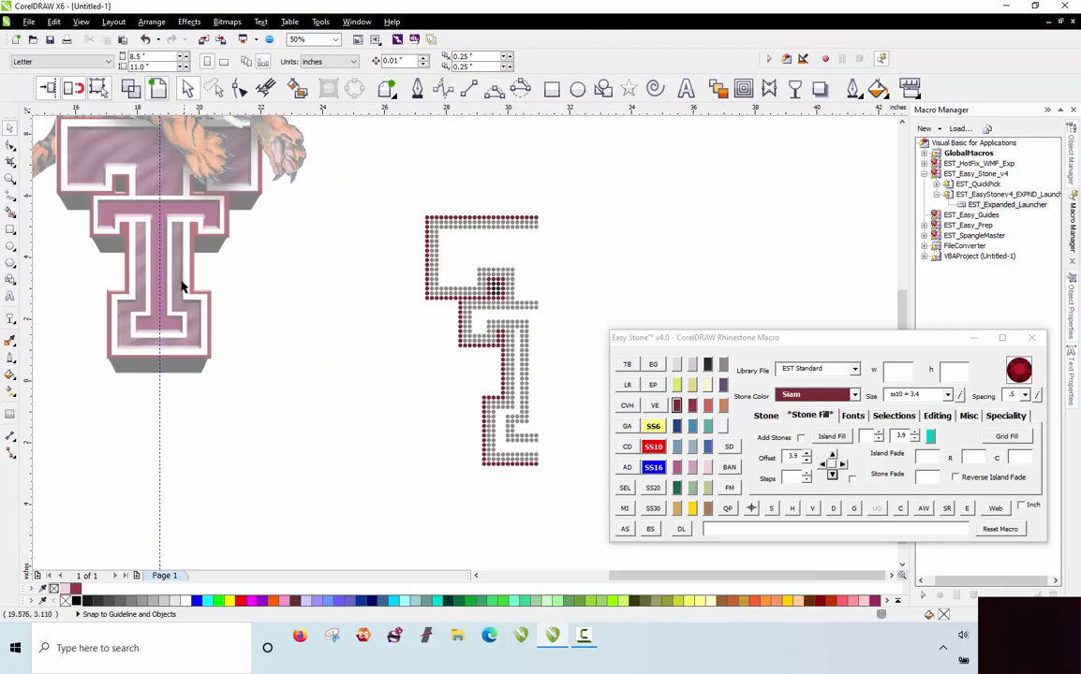
pyautogui.scroll(4, 145, 220)
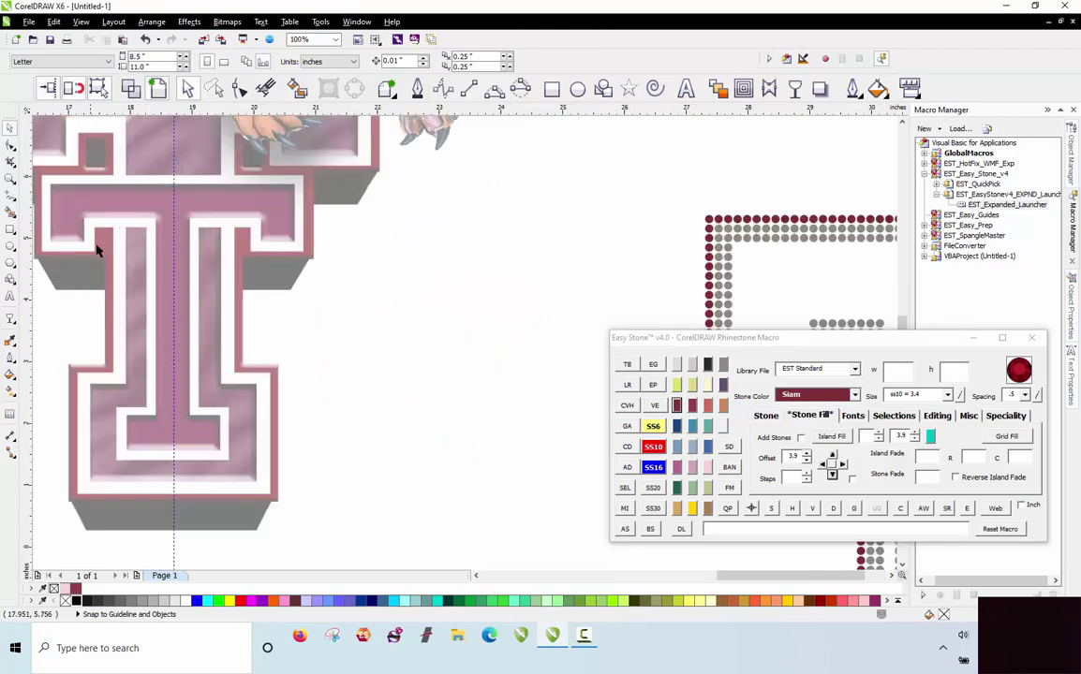
pyautogui.scroll(-2, 98, 249)
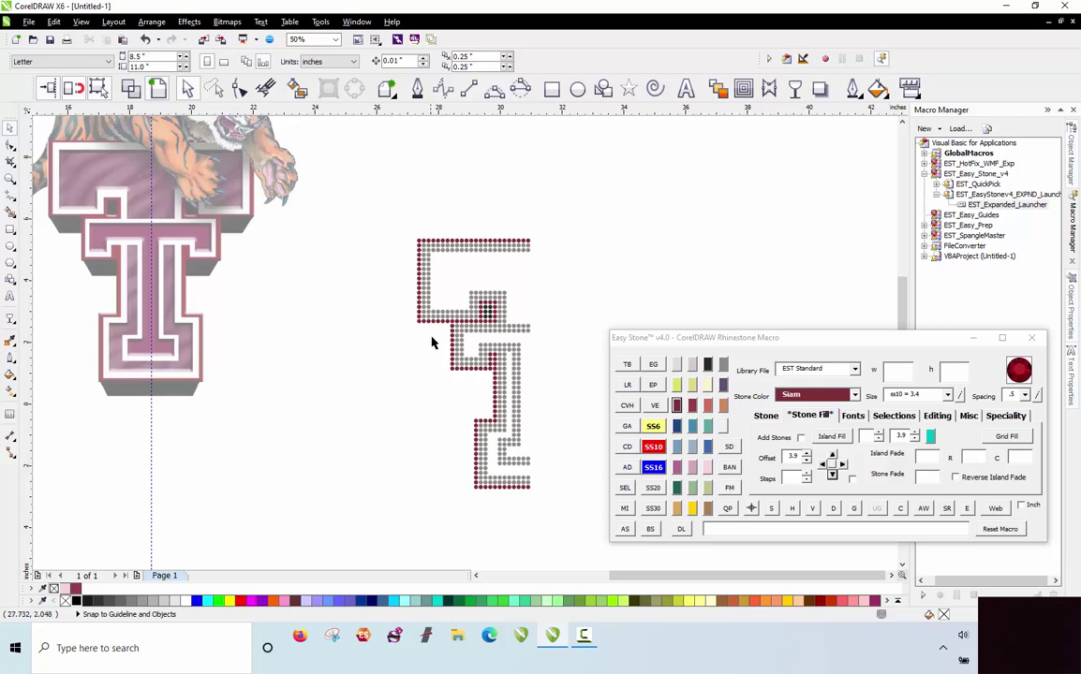
pyautogui.scroll(2, 514, 294)
pyautogui.scroll(2, 550, 338)
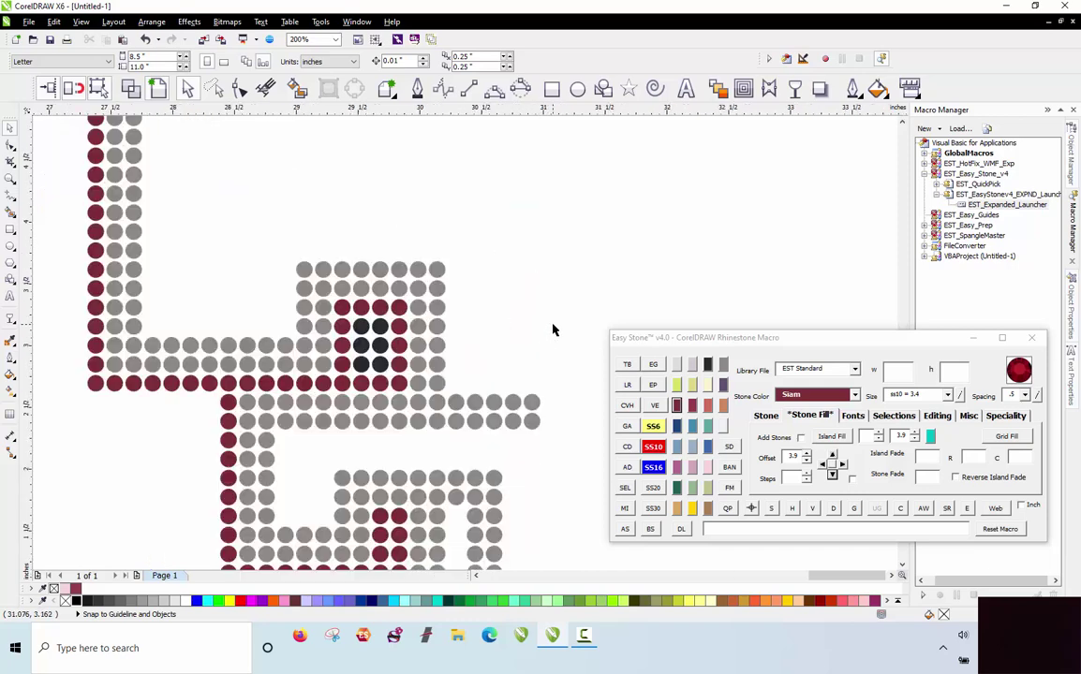
pyautogui.scroll(-2, 533, 323)
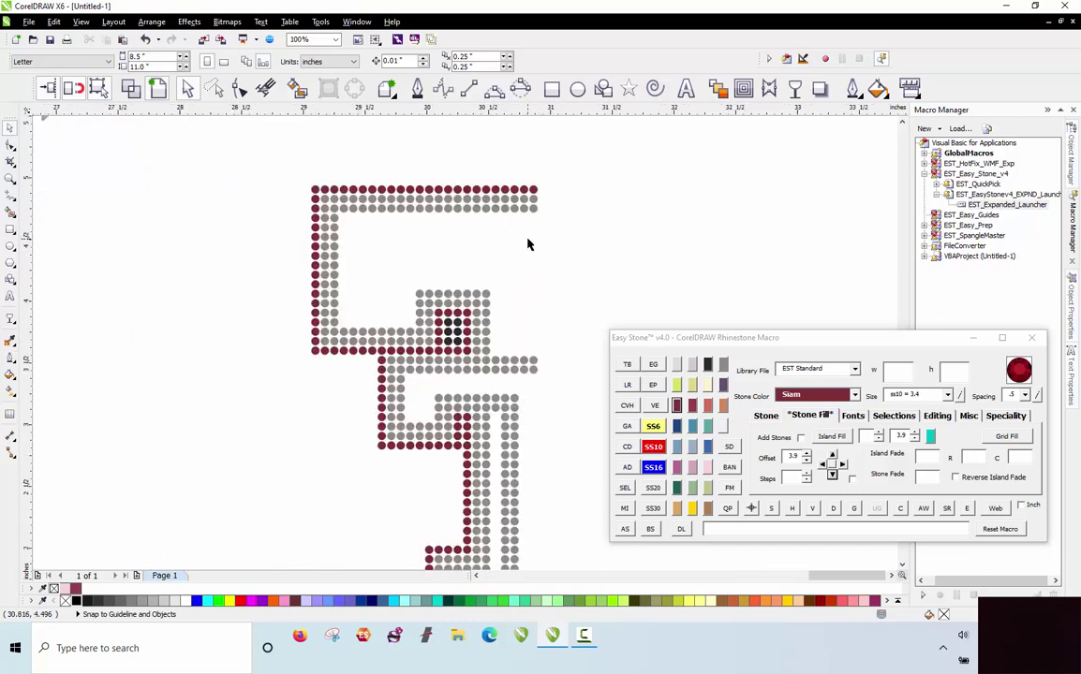
pyautogui.scroll(2, 528, 241)
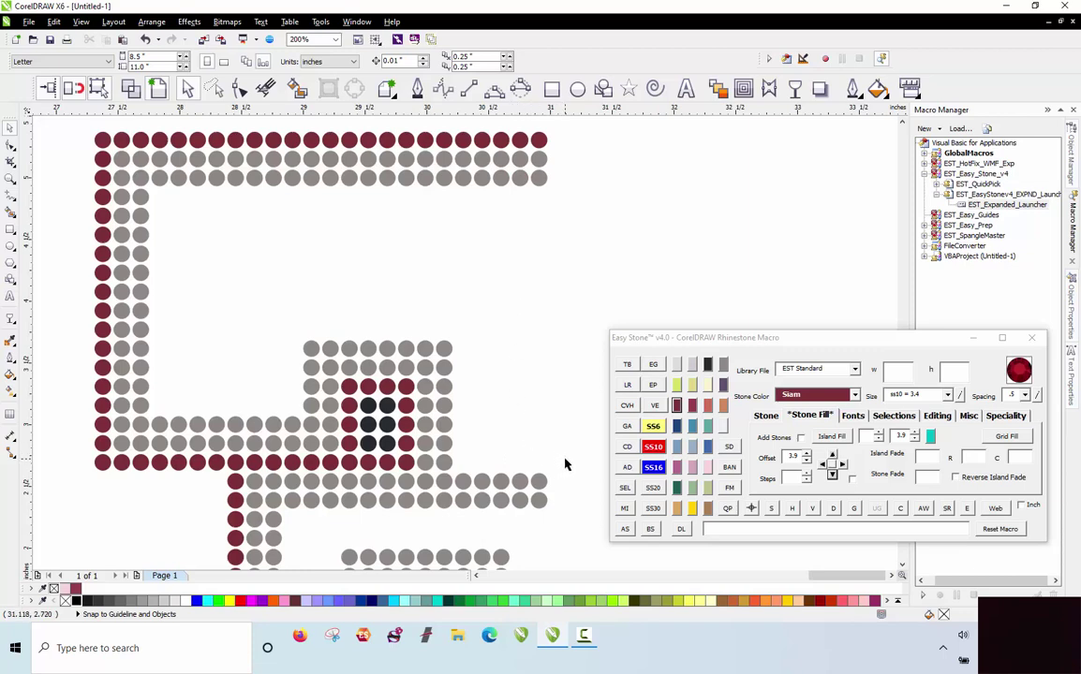
# Offset the ten gray stones at the right end of the lower letter's top band upward, color them Siam, and repeat the block up the upper letter's stem.
pyautogui.moveTo(565, 465); pyautogui.dragTo(451, 525)
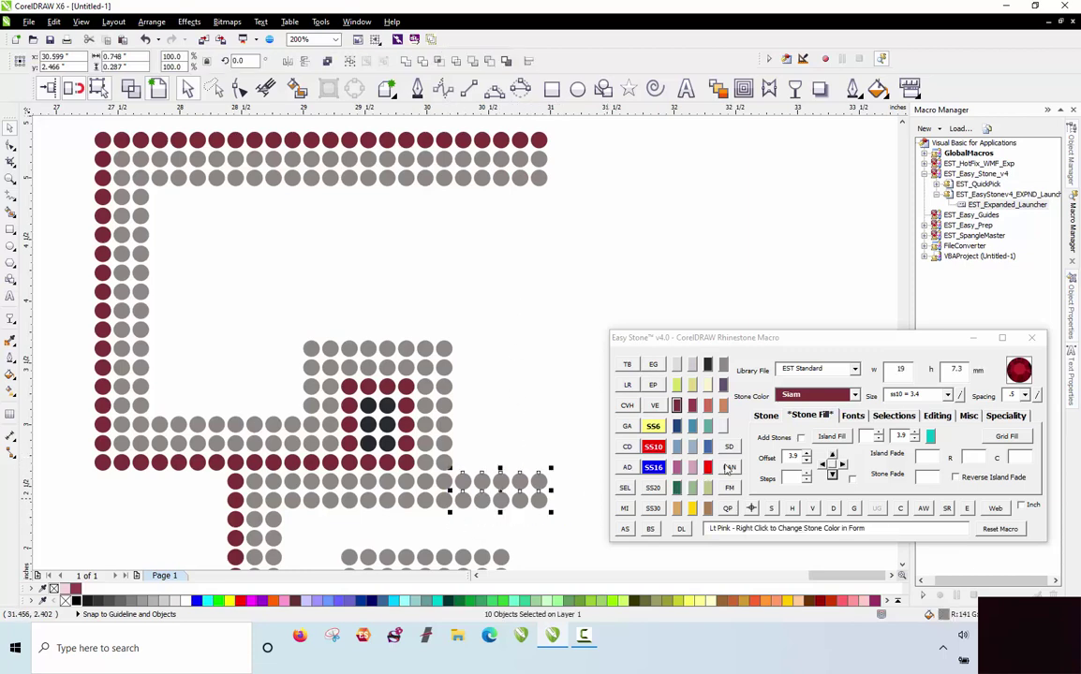
pyautogui.click(832, 455)
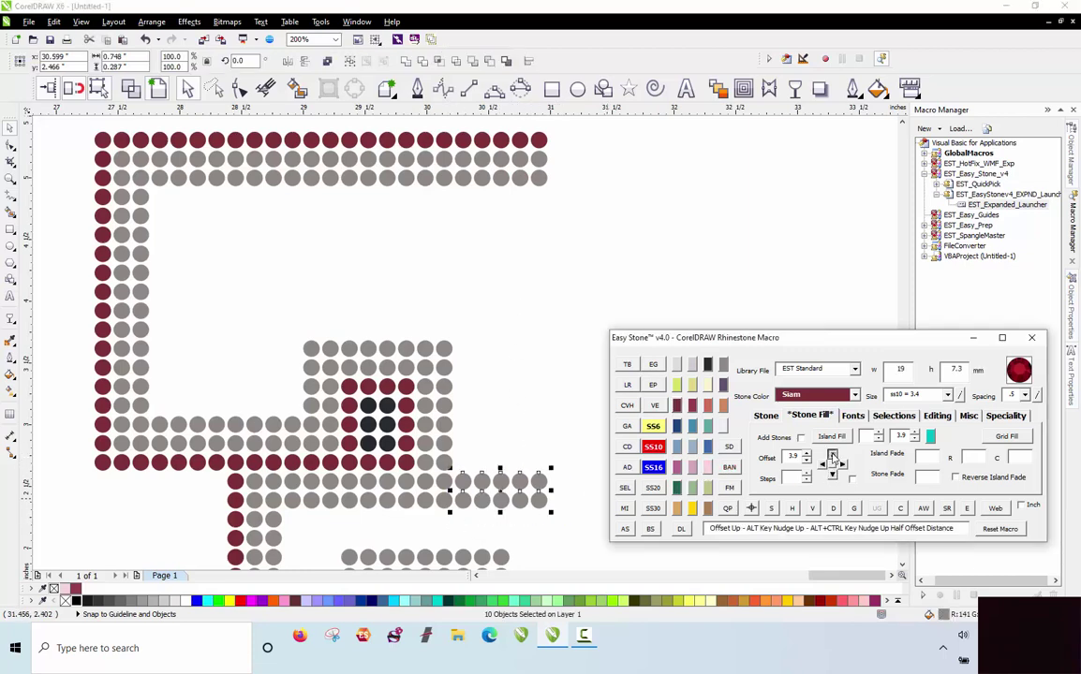
pyautogui.click(677, 406)
pyautogui.click(832, 456)
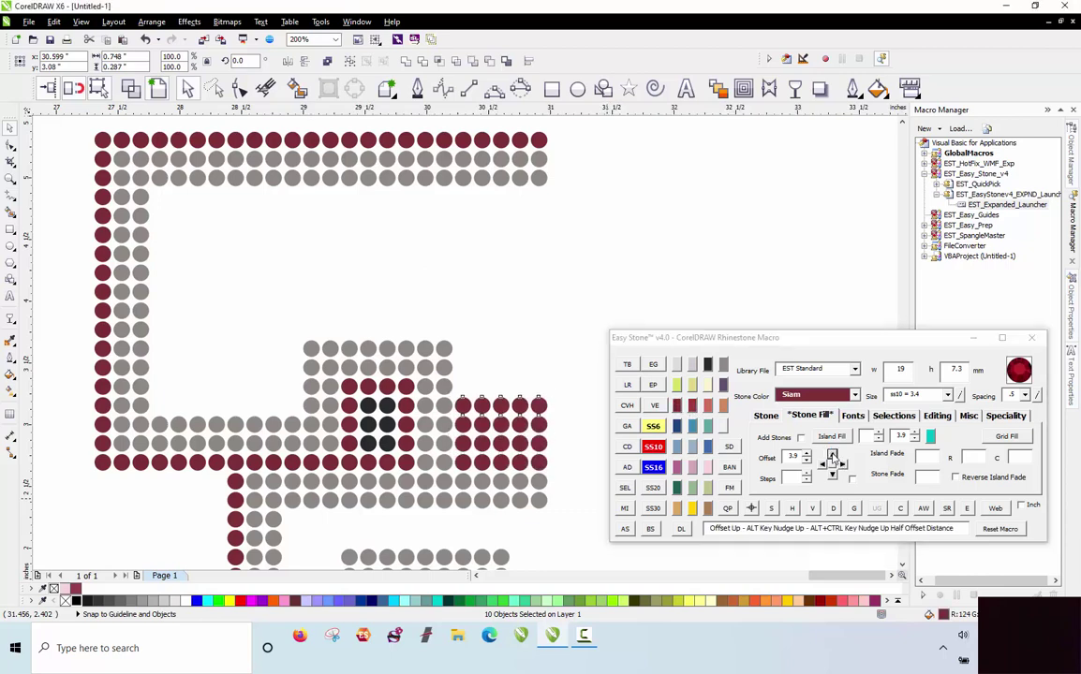
pyautogui.click(832, 455)
pyautogui.click(831, 455)
pyautogui.click(832, 455)
pyautogui.click(832, 455)
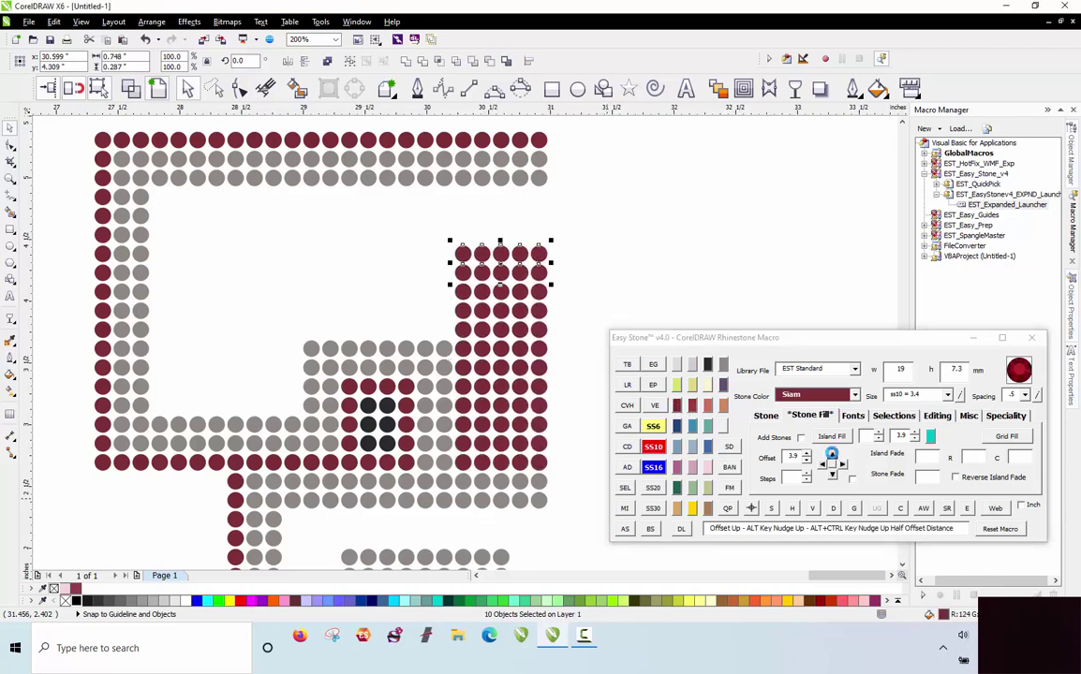
pyautogui.click(831, 455)
# Offset the top row of five Siam stem stones one row up to meet the upper letter's gray top band.
pyautogui.moveTo(599, 185); pyautogui.dragTo(411, 233)
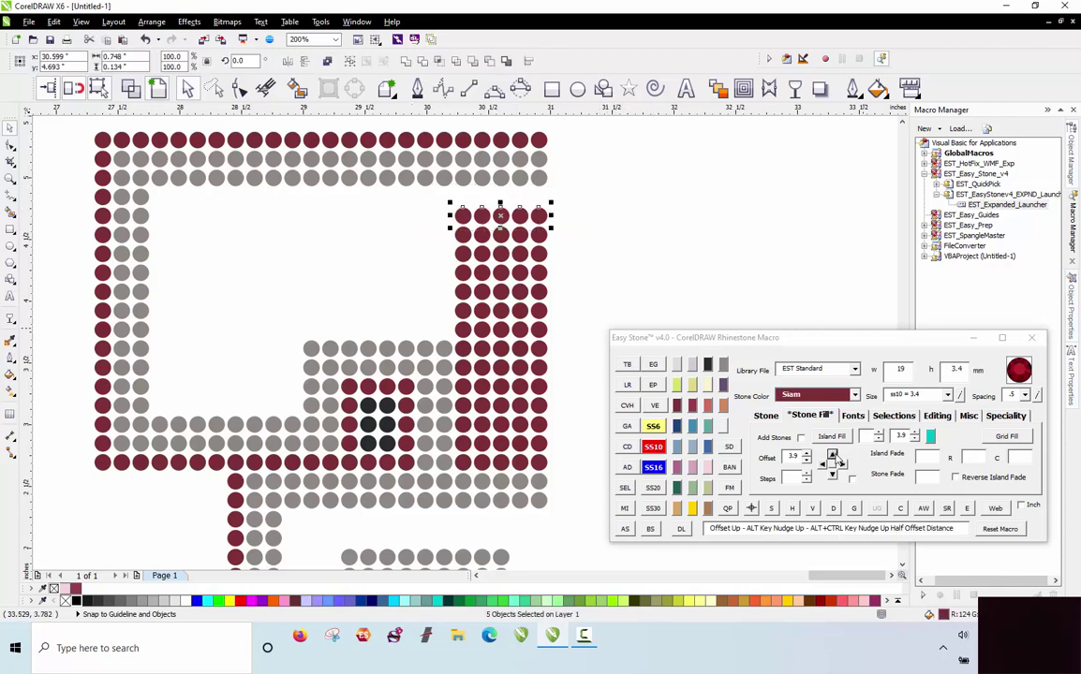
pyautogui.click(832, 455)
pyautogui.click(610, 203)
# Select the upper eight rows of the five-column Siam block and offset copies left three times across the upper letter.
pyautogui.moveTo(592, 188); pyautogui.dragTo(426, 346)
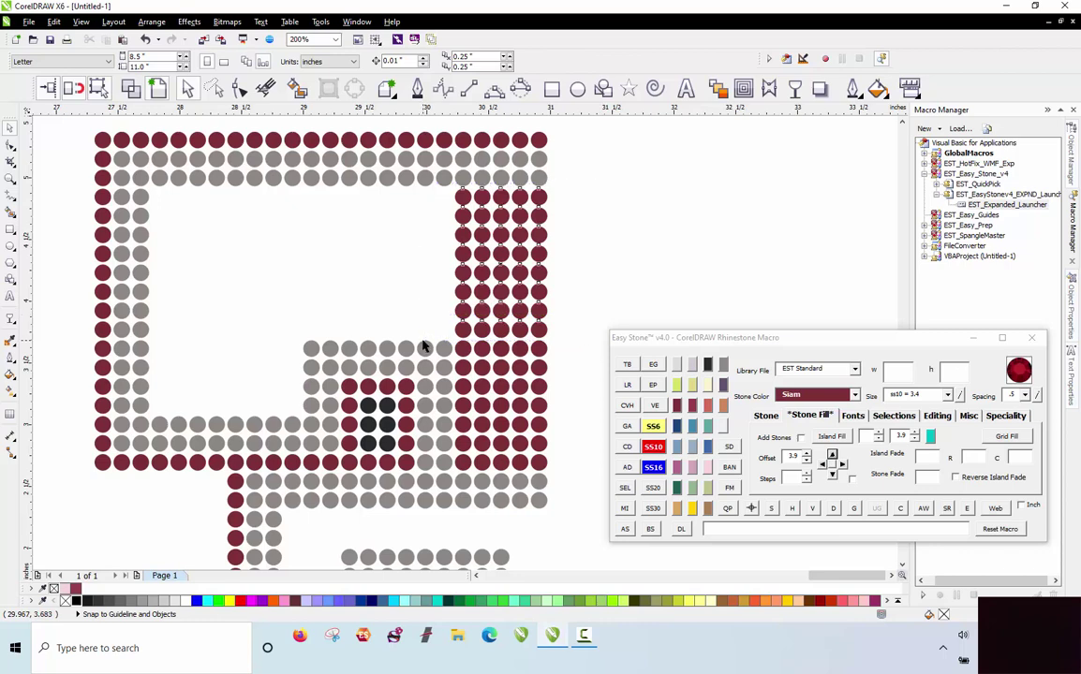
pyautogui.click(822, 465)
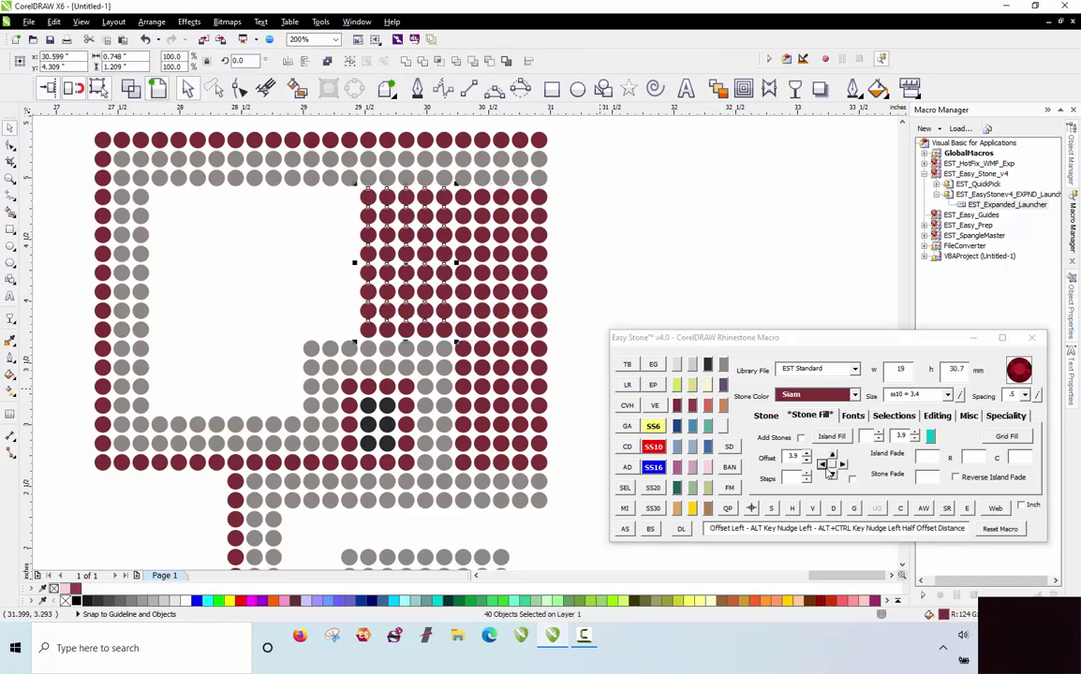
pyautogui.click(825, 464)
pyautogui.click(824, 464)
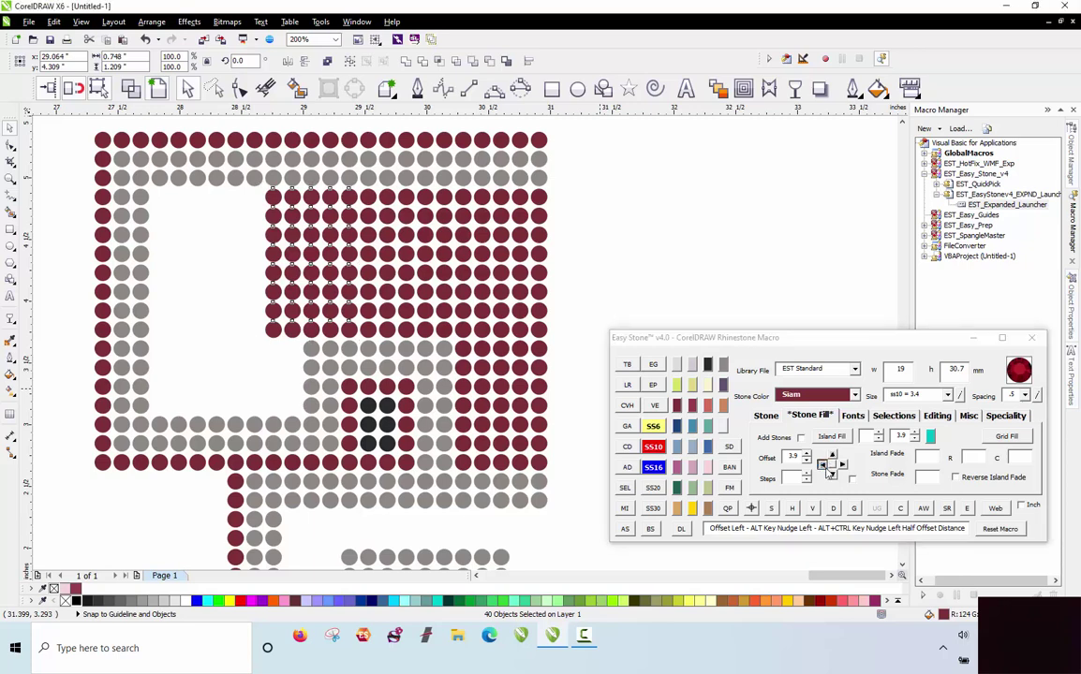
pyautogui.click(242, 373)
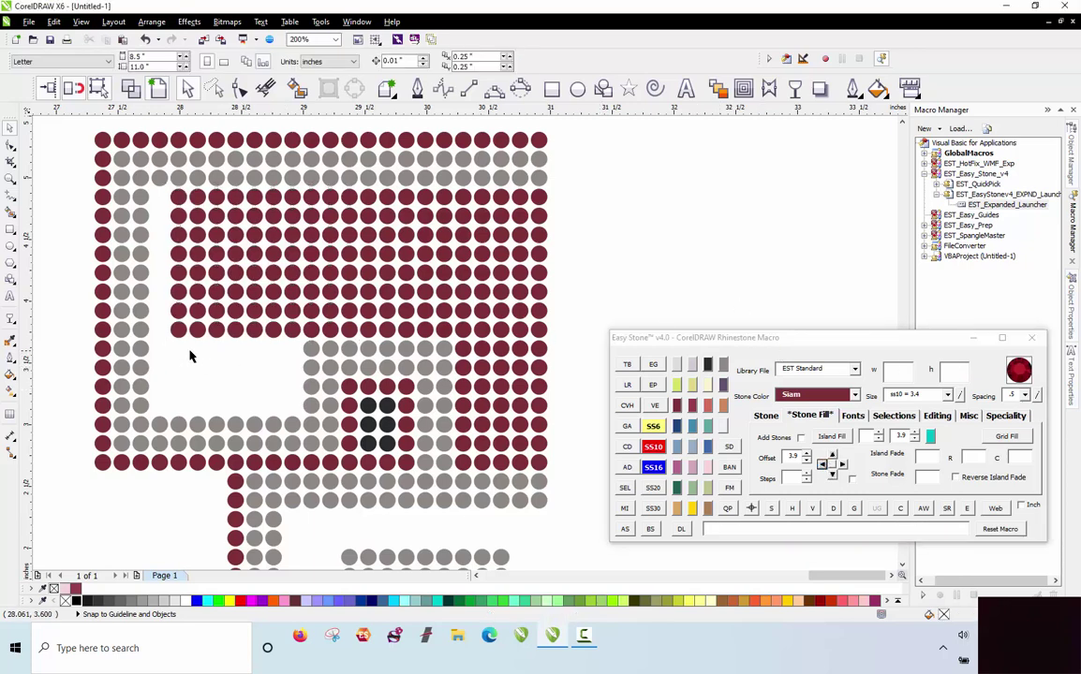
# Offset the leftmost column of the Siam fill one column left to meet the upper letter's gray side band.
pyautogui.moveTo(181, 287); pyautogui.dragTo(162, 182)
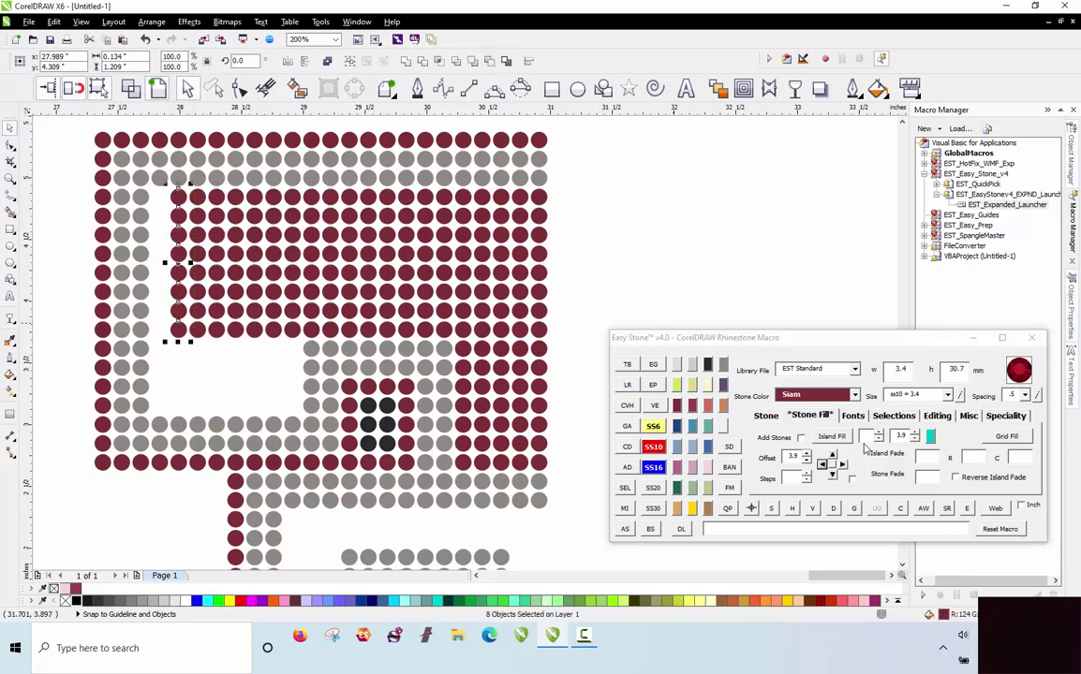
pyautogui.click(823, 464)
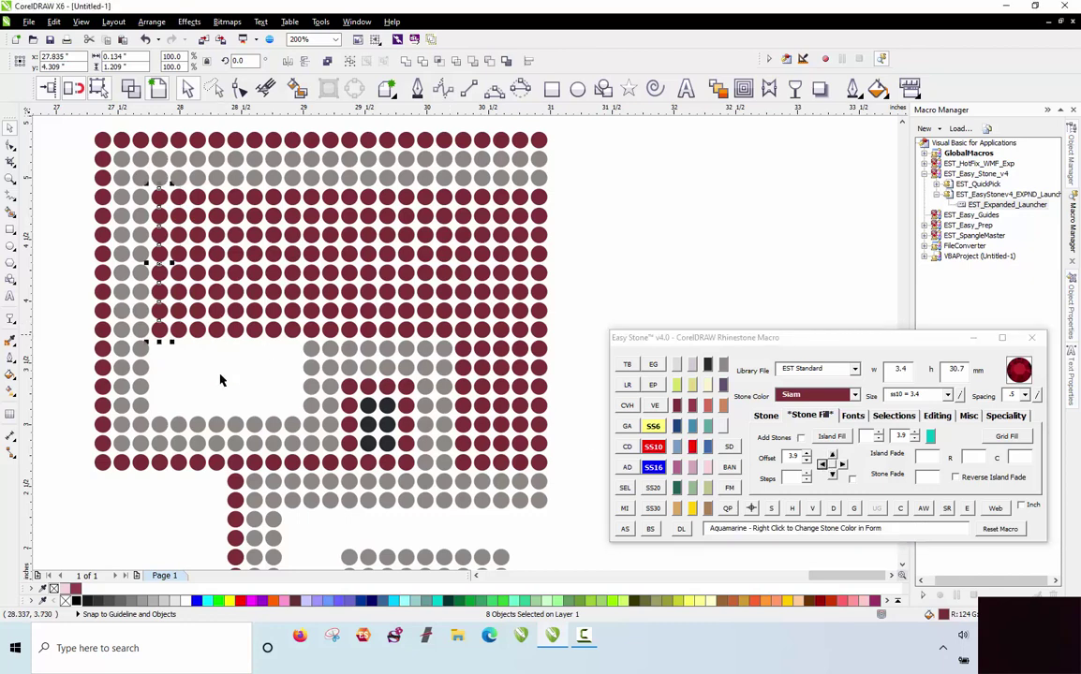
pyautogui.click(199, 342)
# Select the eight bottom Siam stones above the gap in the upper letter's left arm and offset them down four rows to fill it.
pyautogui.moveTo(150, 339); pyautogui.dragTo(309, 316)
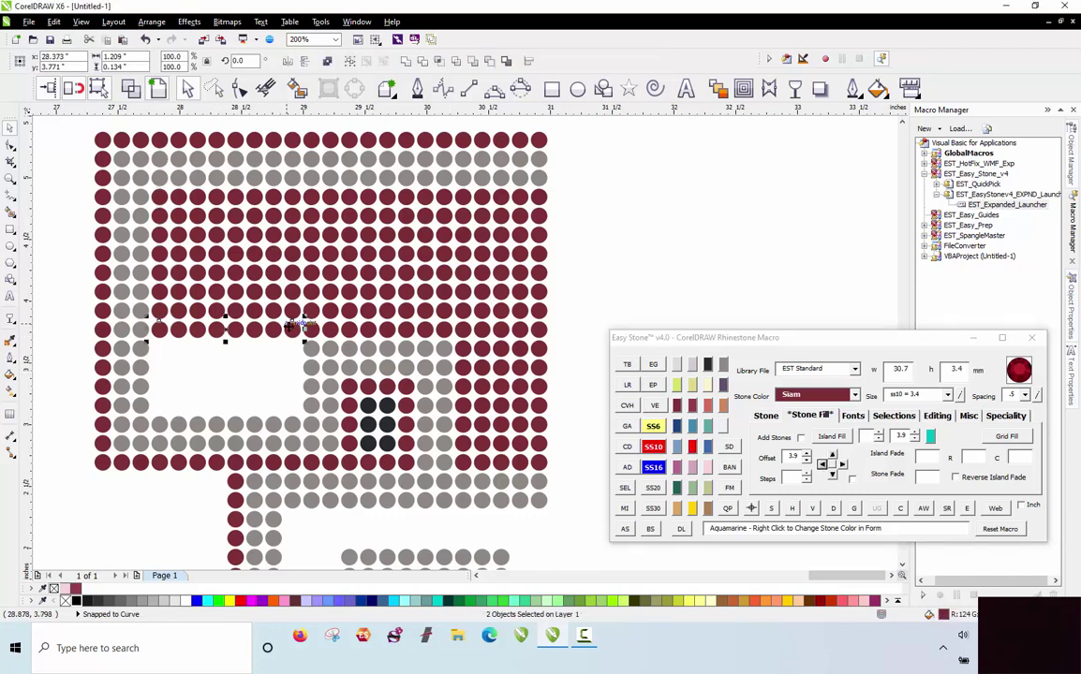
pyautogui.click(833, 475)
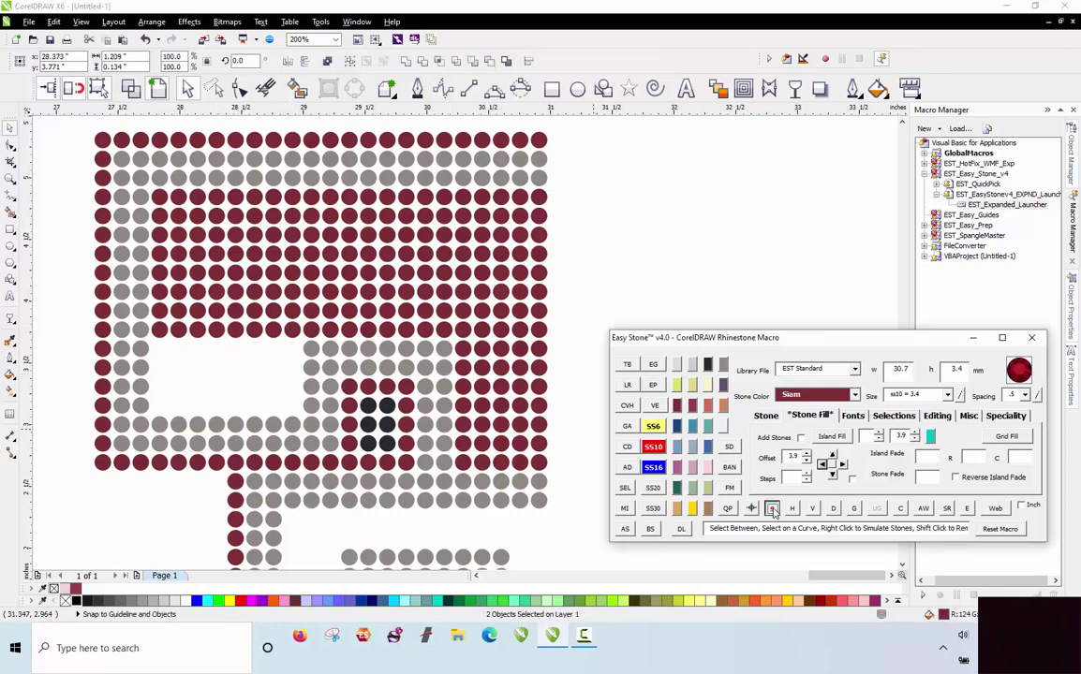
pyautogui.click(833, 476)
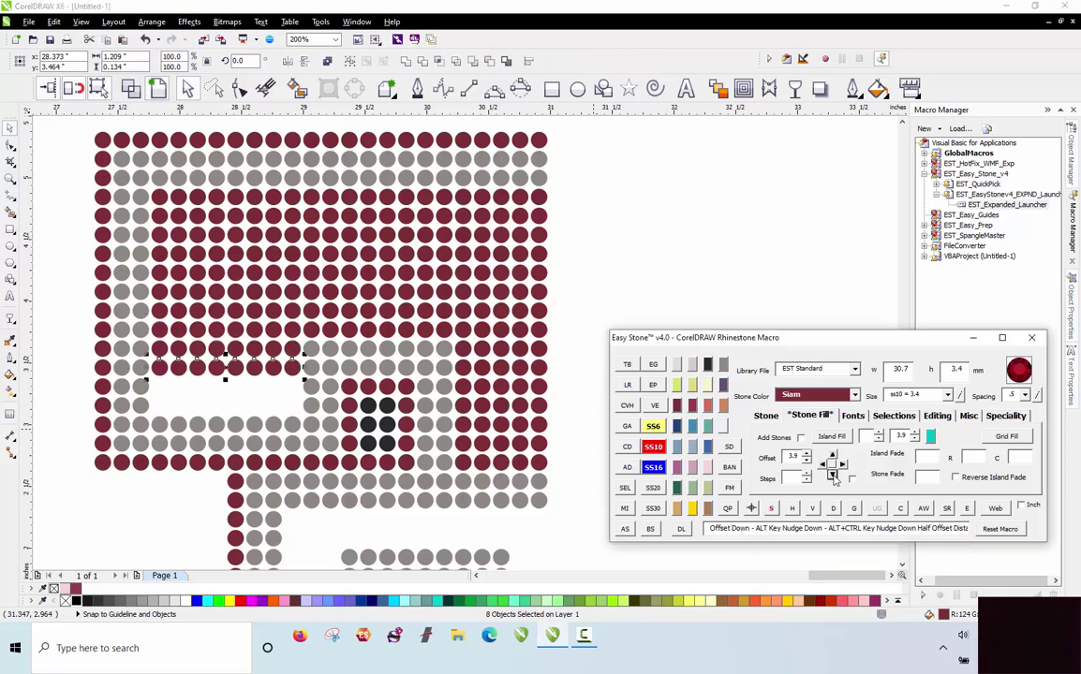
pyautogui.click(833, 476)
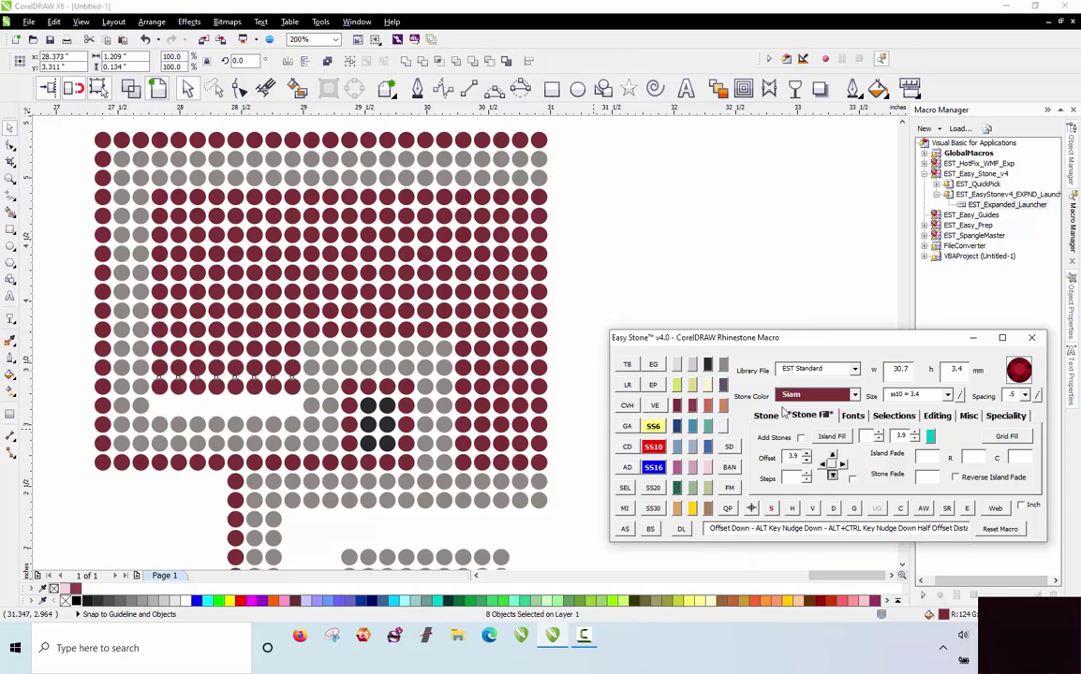
pyautogui.click(833, 476)
pyautogui.click(704, 269)
# Offset the lower letter's inner top gray row of 14 stones one row down, color the new stones Siam, and repeat the row once.
pyautogui.scroll(-2, 445, 272)
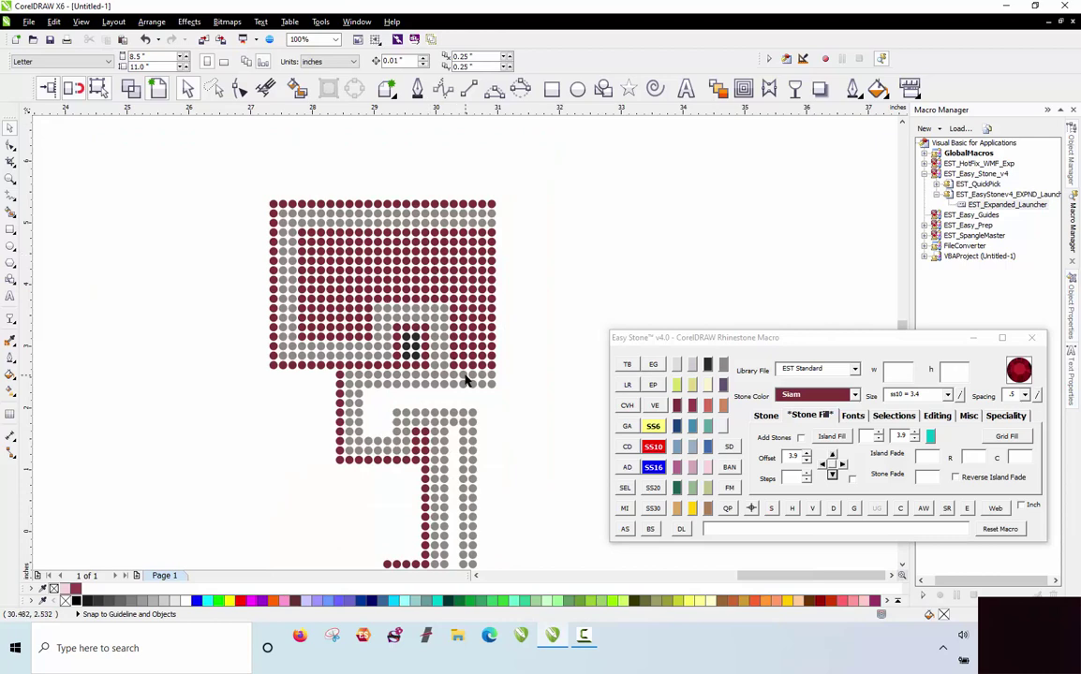
pyautogui.scroll(2, 467, 402)
pyautogui.moveTo(534, 347); pyautogui.dragTo(246, 384)
pyautogui.click(832, 476)
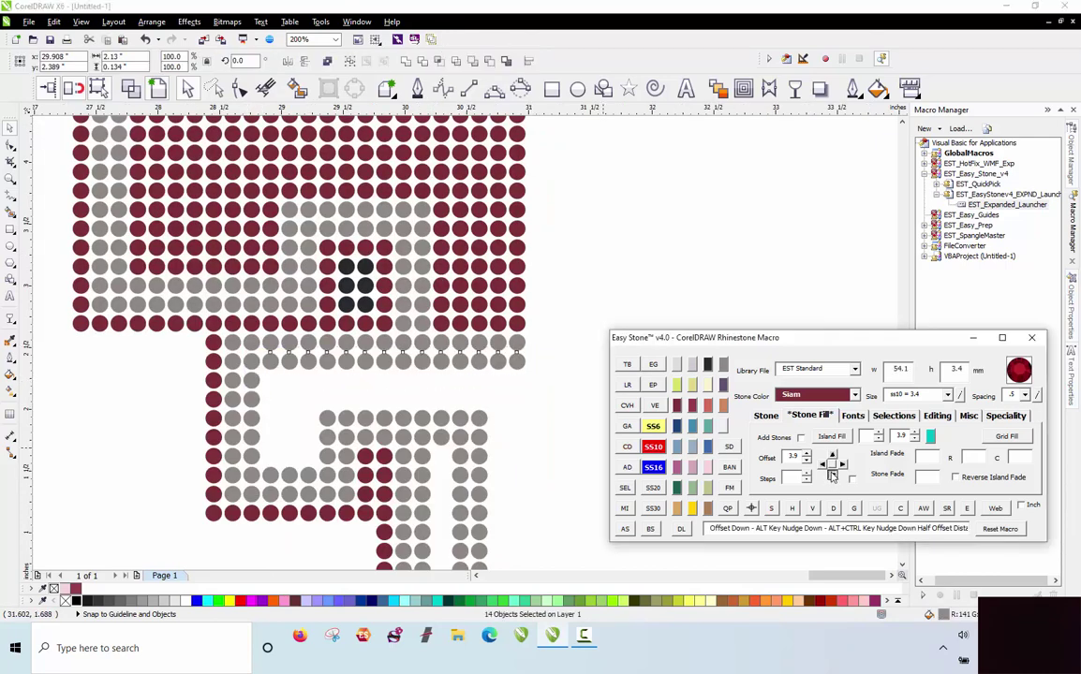
pyautogui.click(678, 409)
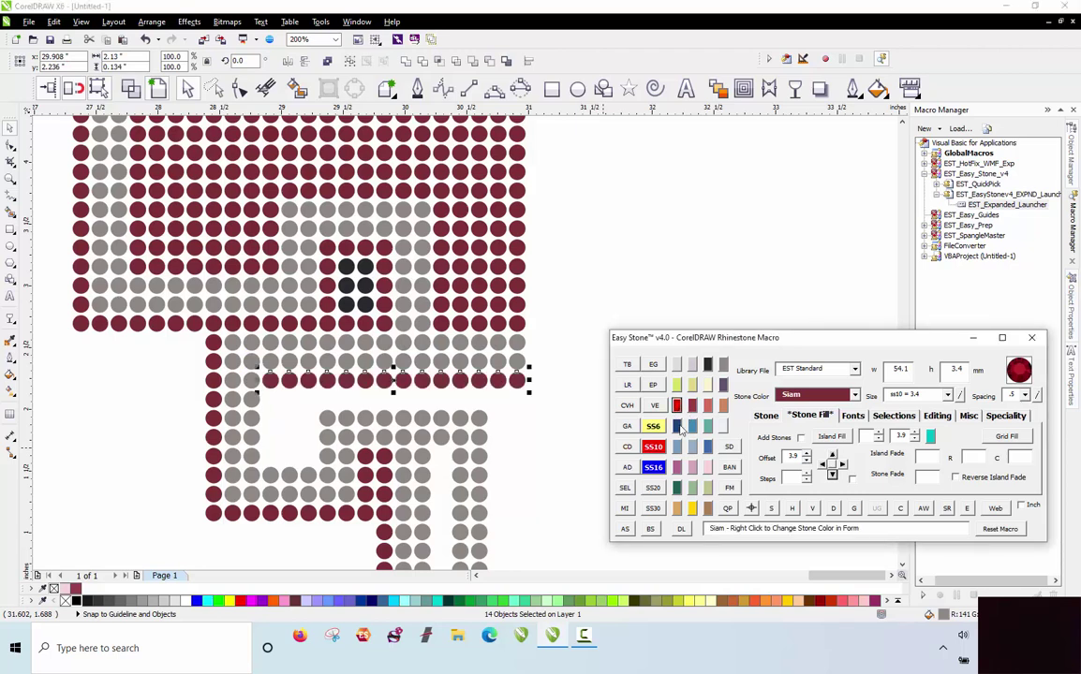
pyautogui.click(833, 476)
pyautogui.click(562, 253)
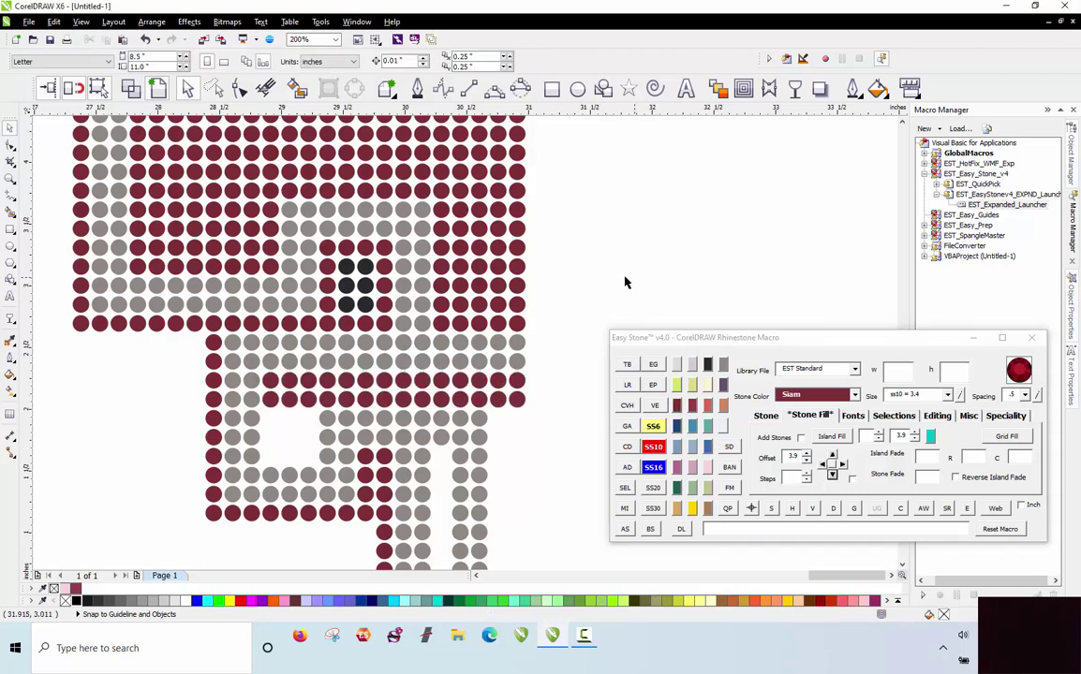
# Select the three leftmost stones of the lower letter's second Siam fill row and offset them down three rows to fill the left arm.
pyautogui.scroll(-3, 459, 398)
pyautogui.scroll(5, 470, 332)
pyautogui.click(395, 287)
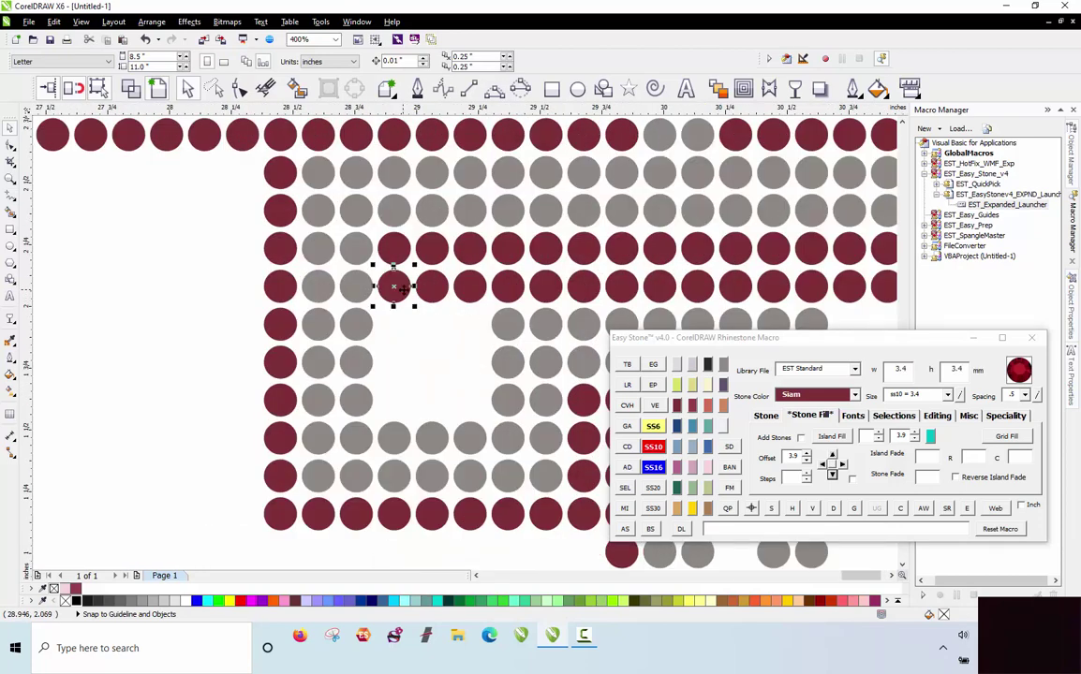
pyautogui.keyDown('shift'); pyautogui.click(432, 286); pyautogui.keyUp('shift')
pyautogui.keyDown('shift'); pyautogui.click(469, 286); pyautogui.keyUp('shift')
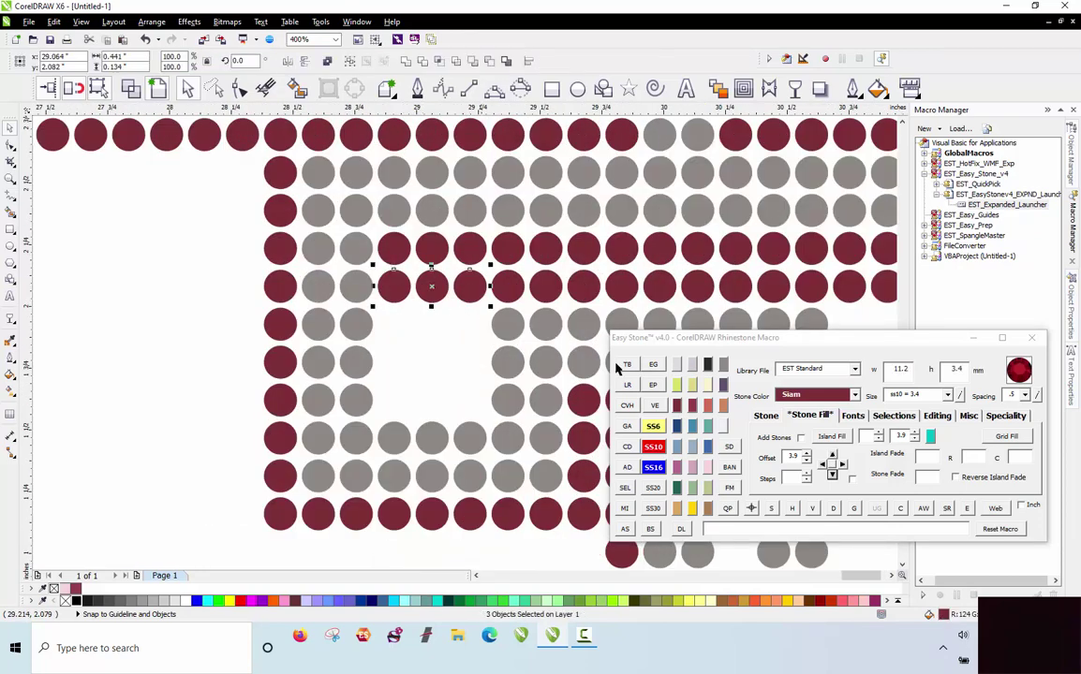
pyautogui.click(833, 475)
pyautogui.click(833, 475)
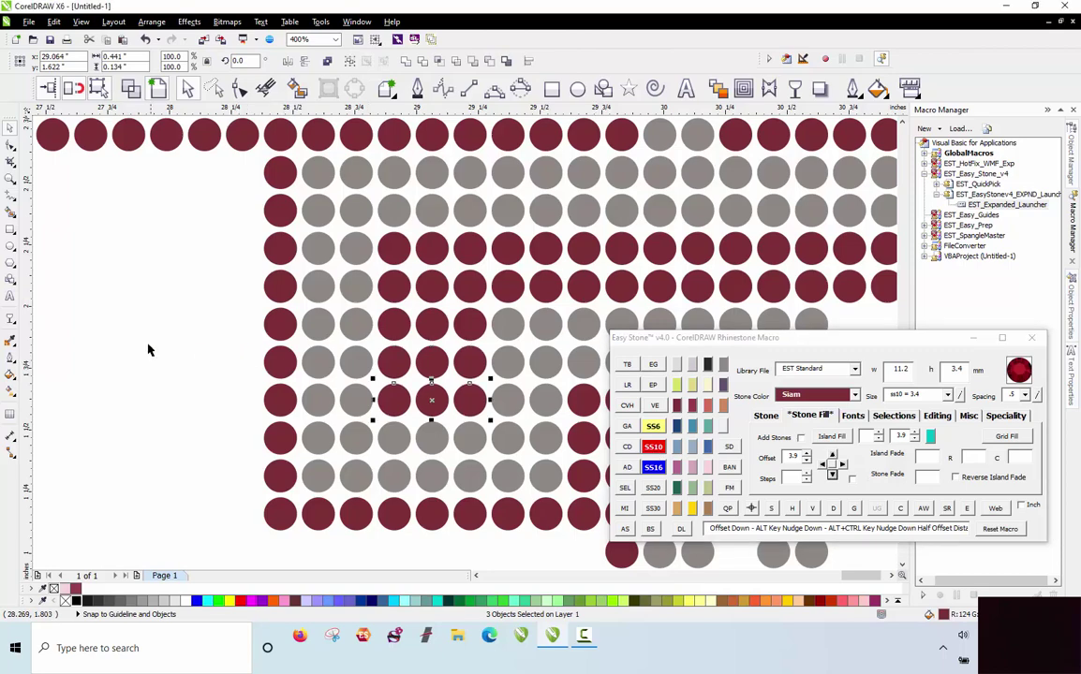
# Examine the lower letter's stem and base in the reference artwork and compare its band widths with the gap in the stone layout.
pyautogui.click(140, 318)
pyautogui.scroll(-4, 201, 309)
pyautogui.scroll(2, 341, 328)
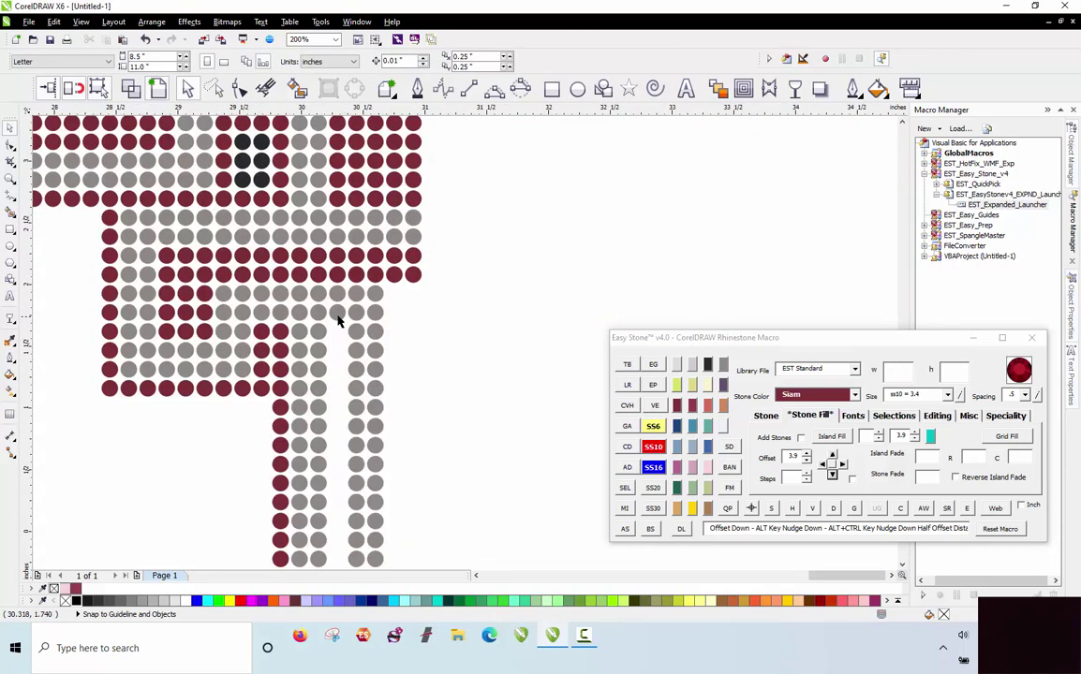
pyautogui.click(338, 315)
pyautogui.scroll(-2, 333, 319)
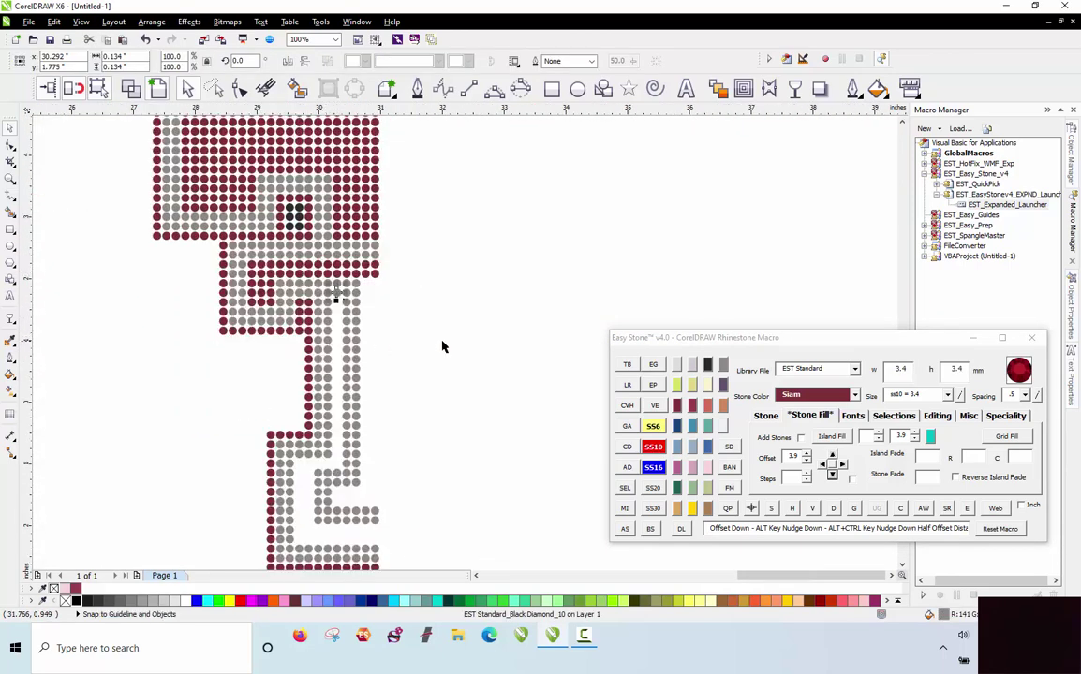
pyautogui.scroll(-4, 443, 347)
pyautogui.scroll(6, 225, 292)
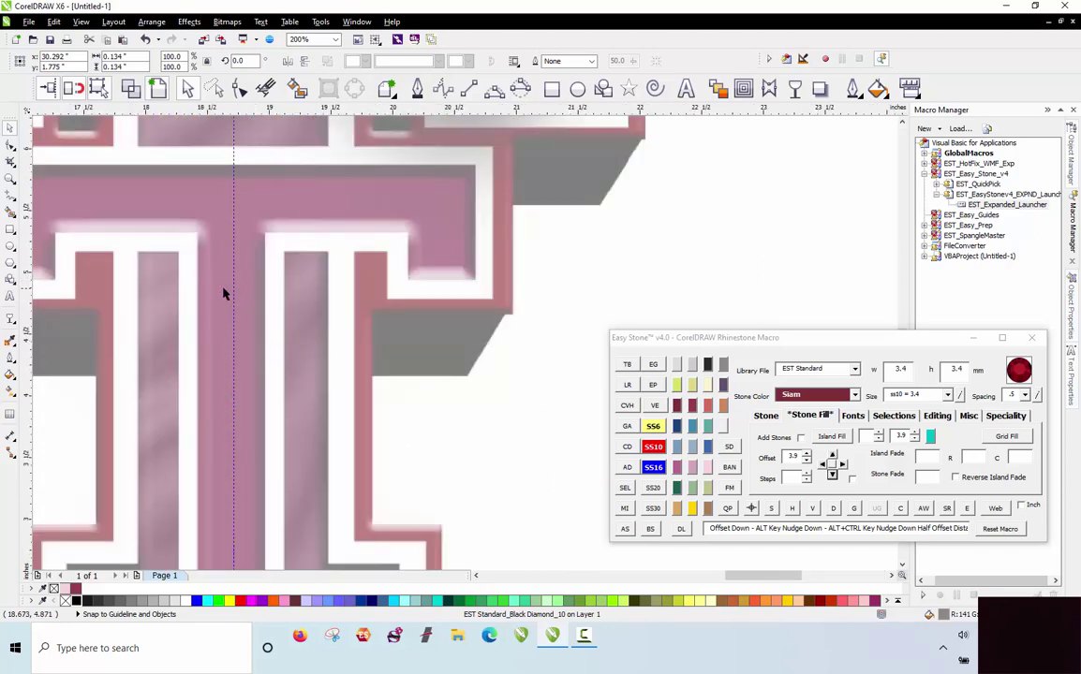
pyautogui.scroll(-4, 215, 249)
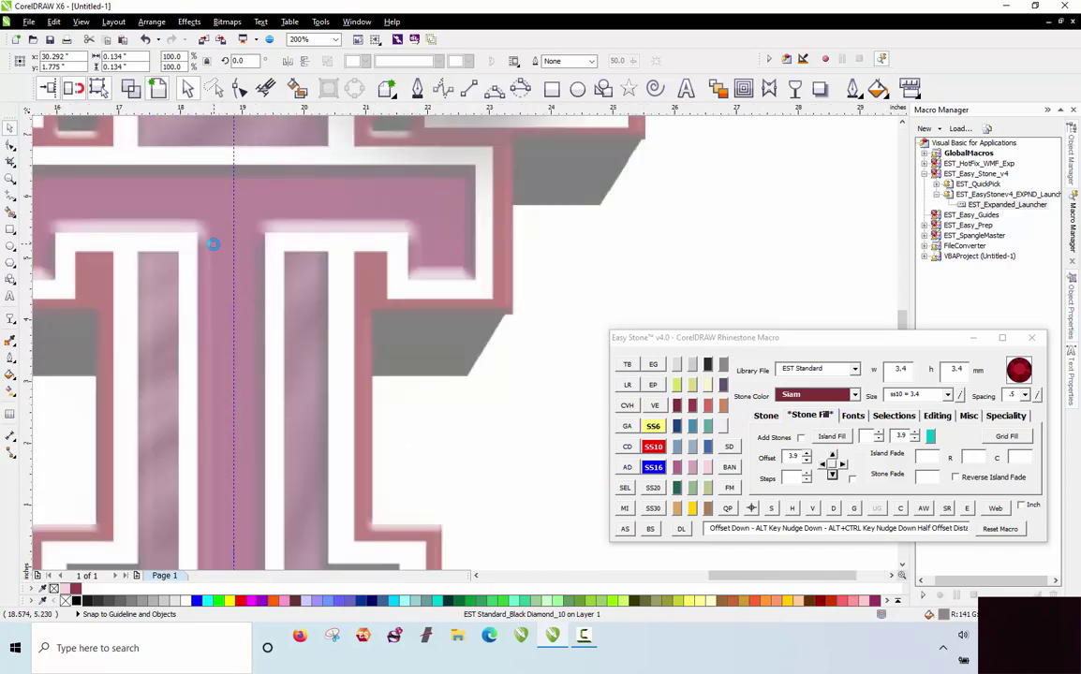
pyautogui.scroll(2, 391, 309)
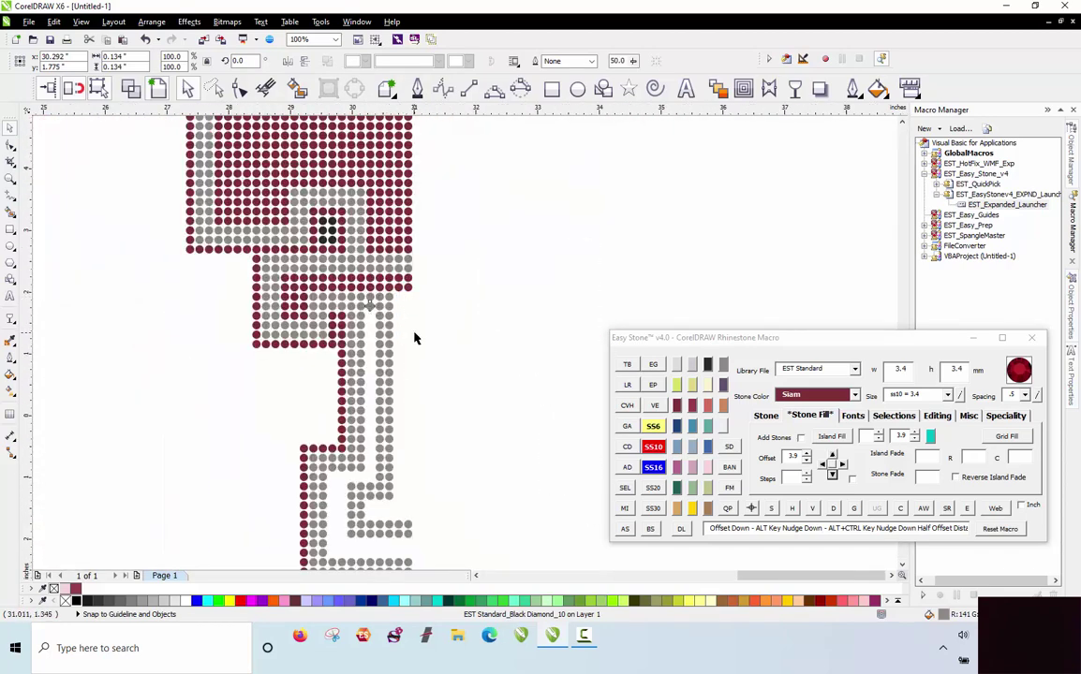
pyautogui.click(495, 328)
pyautogui.scroll(-3, 193, 273)
pyautogui.scroll(3, 200, 258)
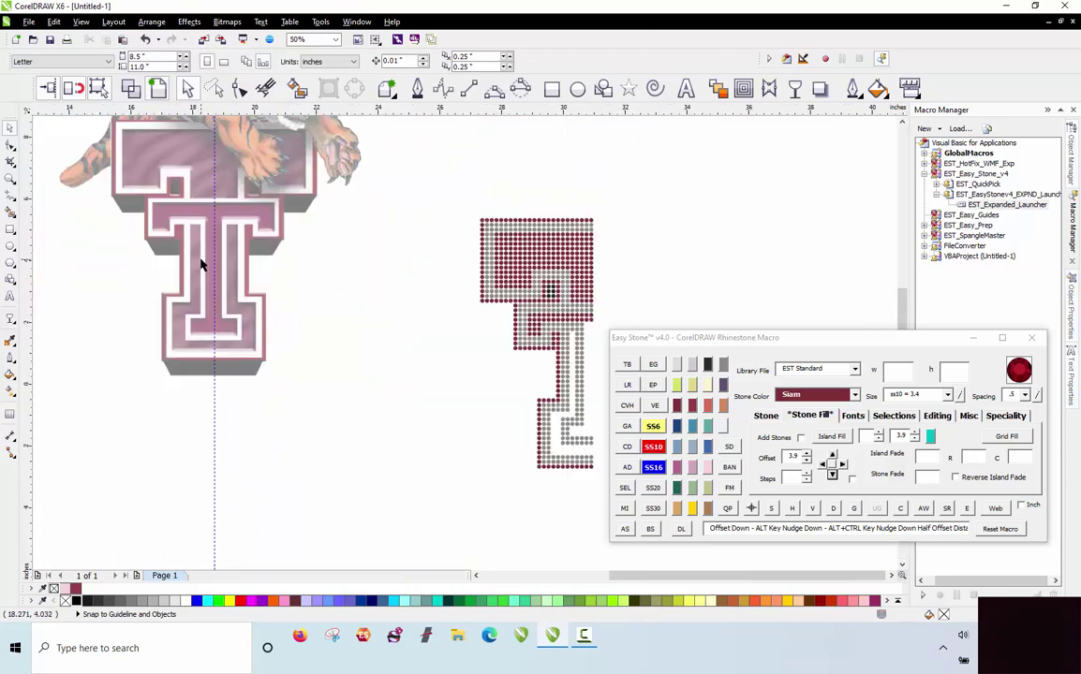
pyautogui.scroll(-3, 199, 259)
pyautogui.scroll(3, 201, 260)
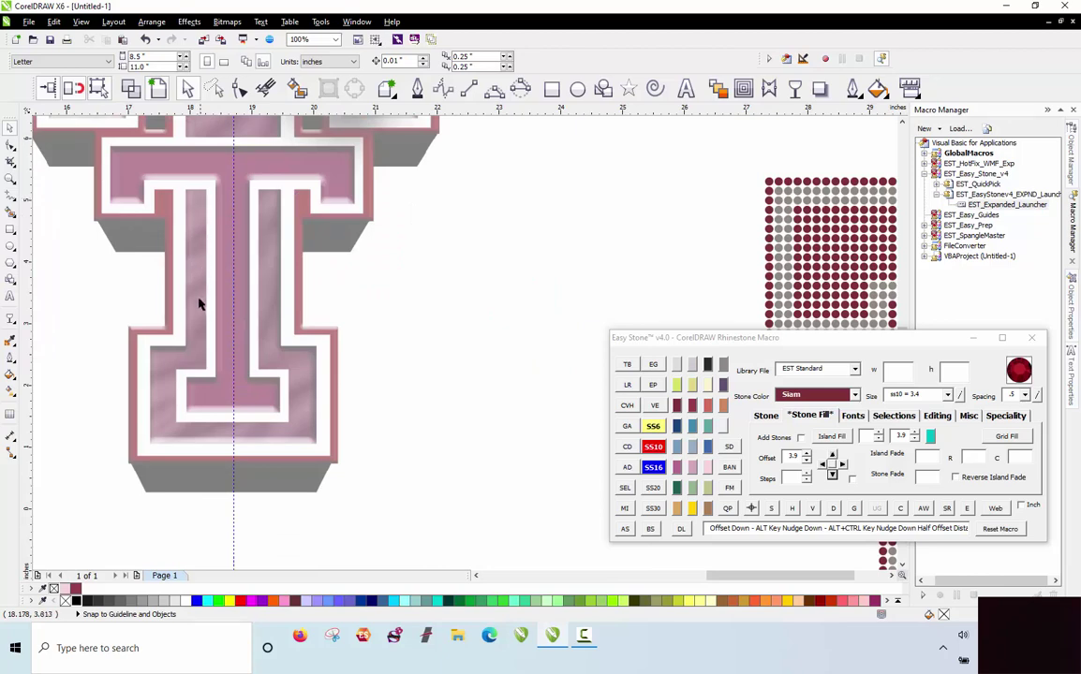
pyautogui.scroll(-3, 157, 283)
pyautogui.scroll(3, 336, 313)
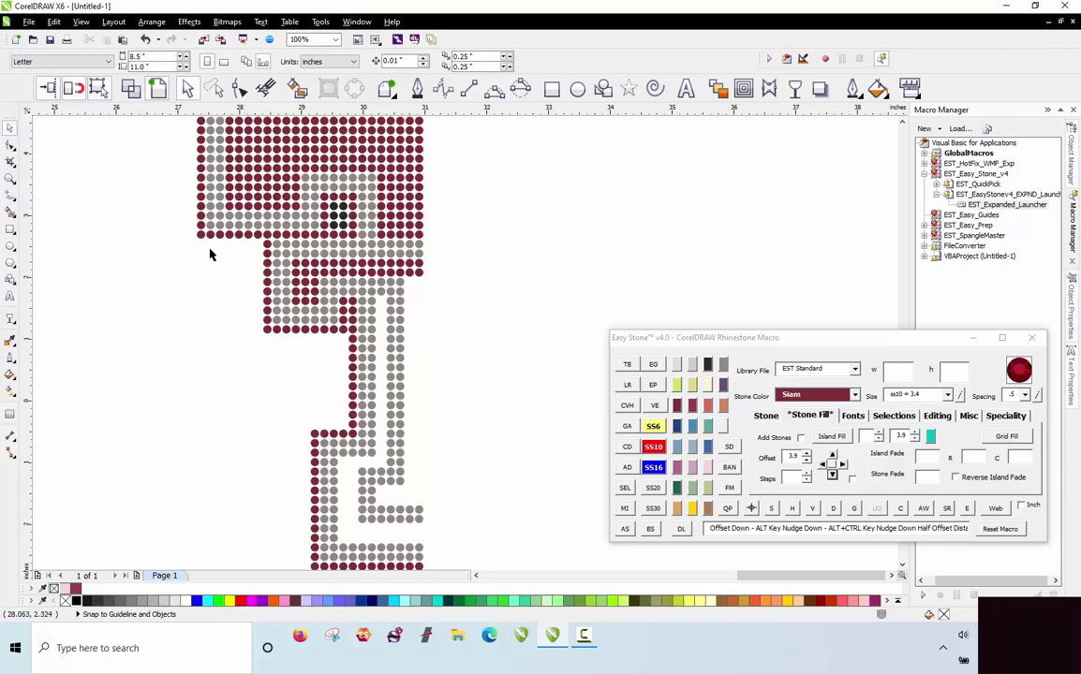
# Nudge the lower letter's left section one column left and offset the six stones bordering the gap one column right to refill it.
pyautogui.moveTo(181, 237); pyautogui.dragTo(391, 465)
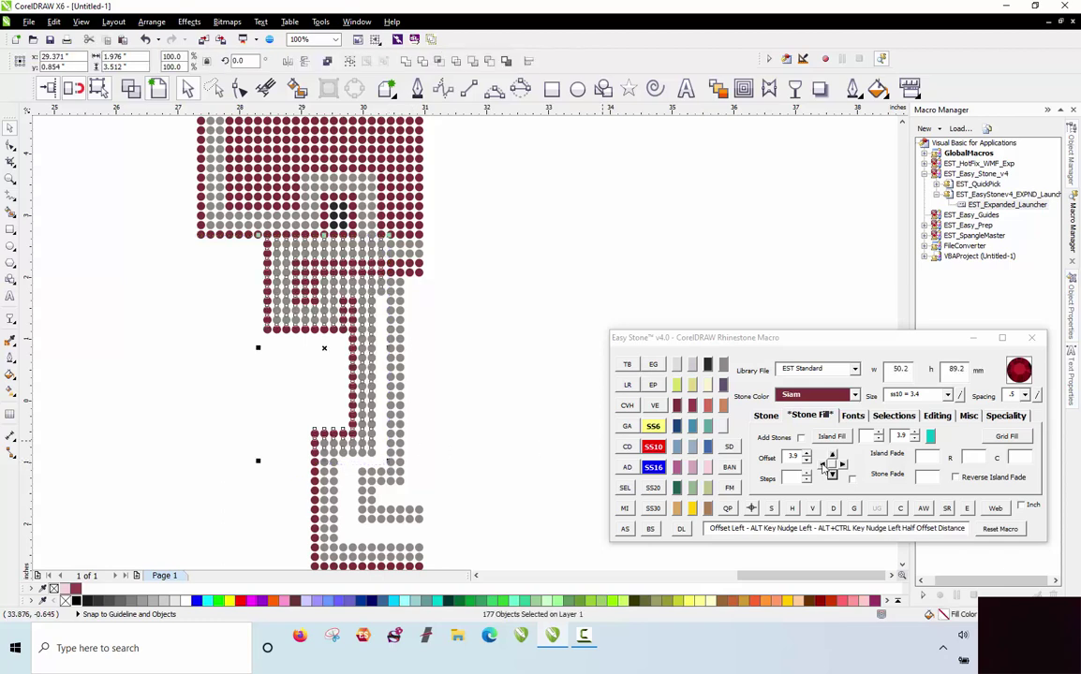
pyautogui.scroll(4, 379, 291)
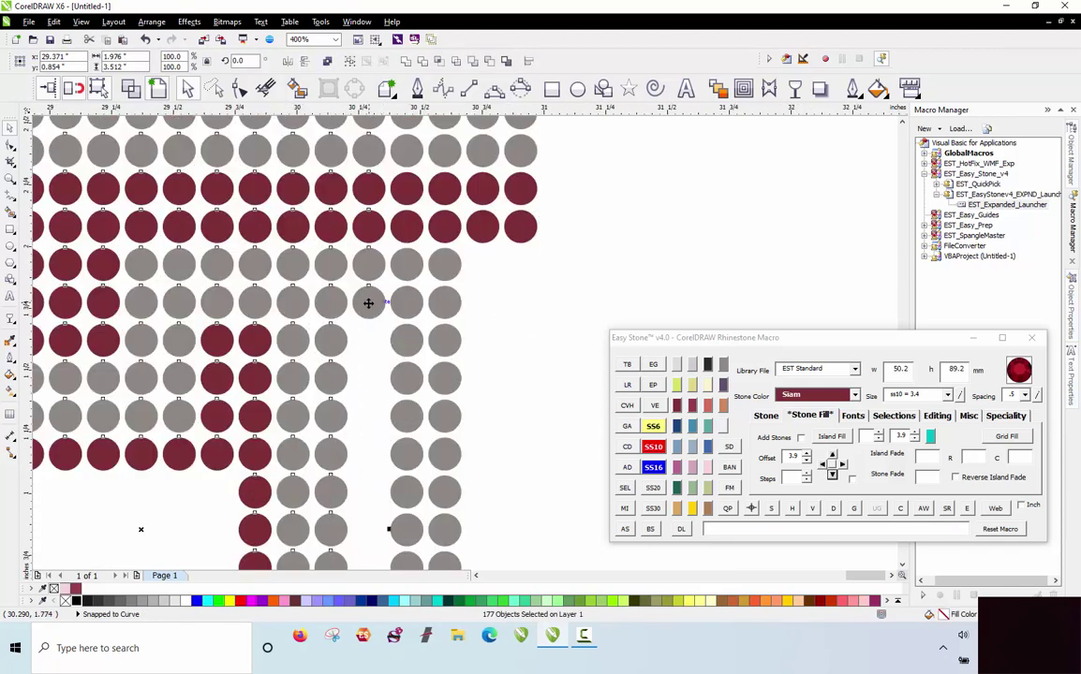
pyautogui.scroll(-2, 368, 303)
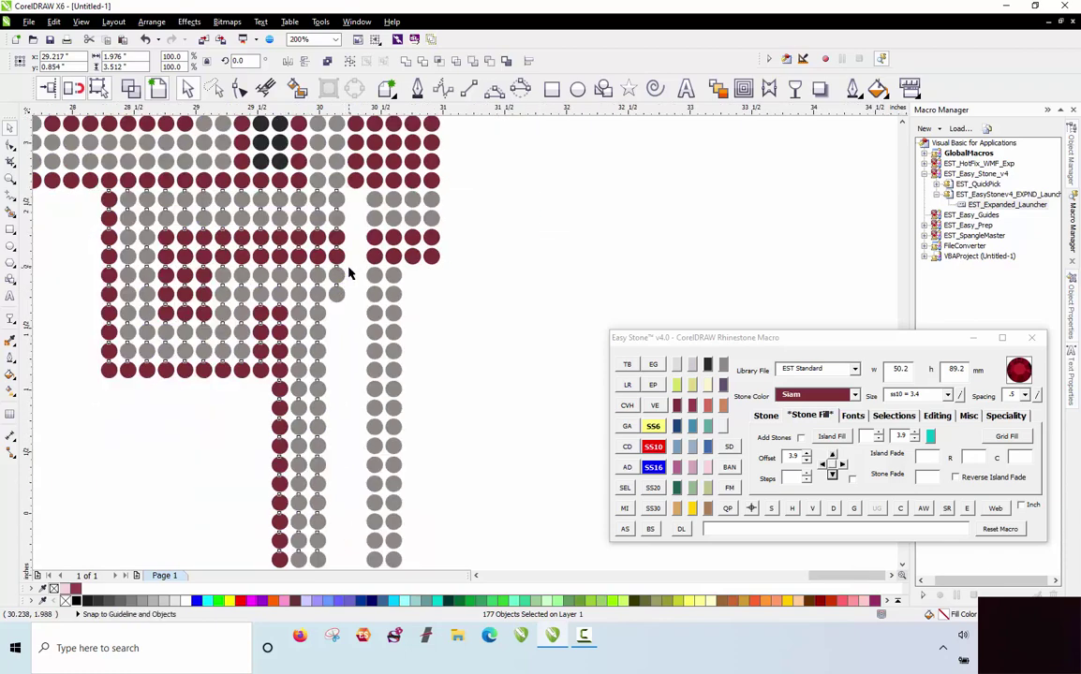
pyautogui.click(353, 314)
pyautogui.moveTo(321, 187); pyautogui.dragTo(349, 307)
pyautogui.click(846, 465)
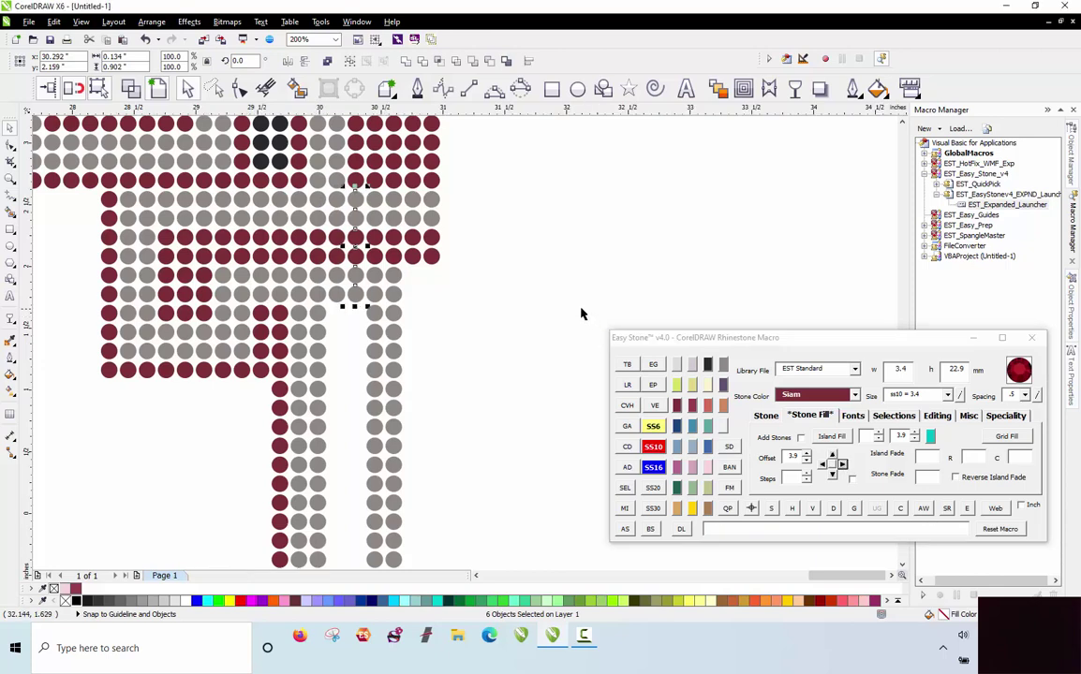
# Offset the two gray stones above the stem's gap down one row, color the copies Siam, and repeat the offset down to the base's band.
pyautogui.click(354, 309)
pyautogui.click(341, 296)
pyautogui.keyDown('shift'); pyautogui.click(355, 294); pyautogui.keyUp('shift')
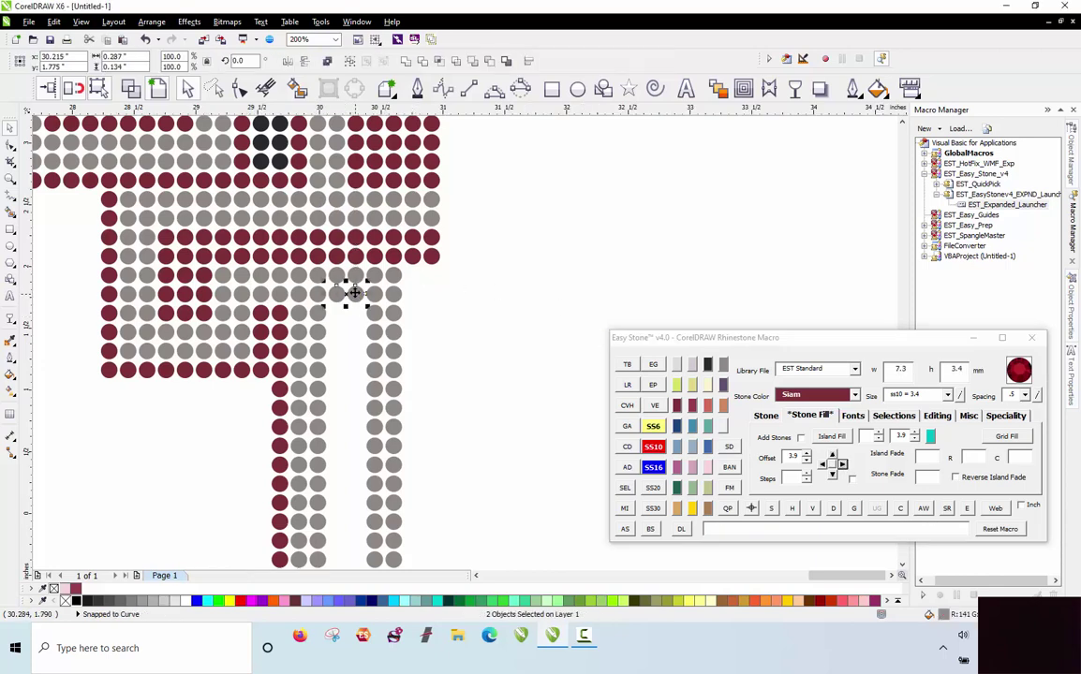
pyautogui.scroll(-1, 354, 292)
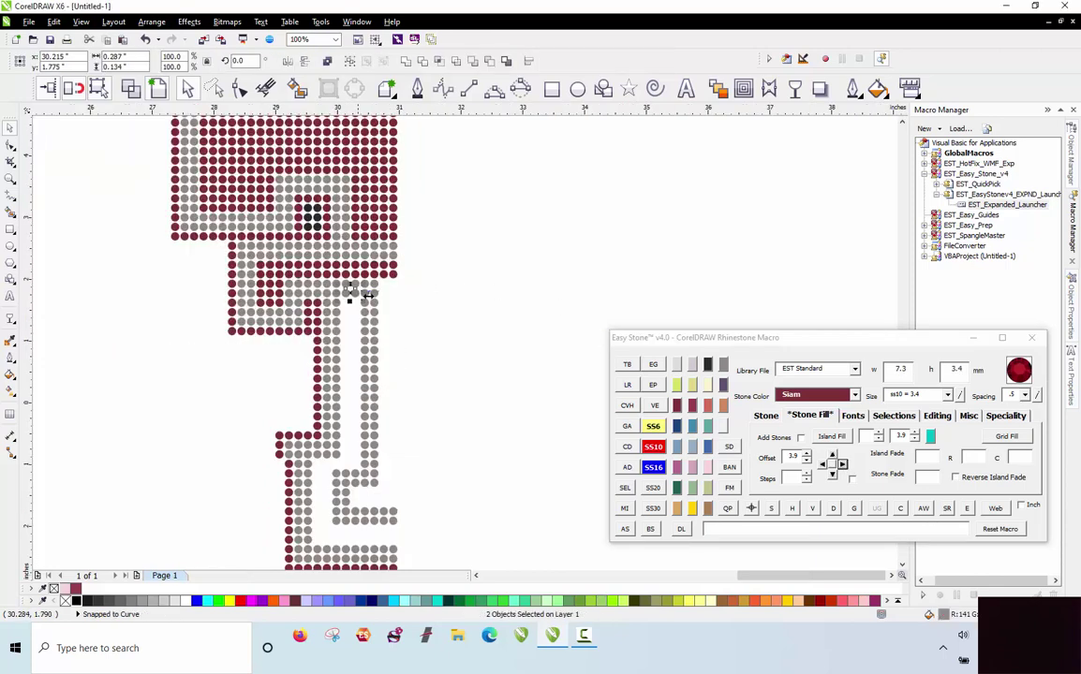
pyautogui.click(832, 478)
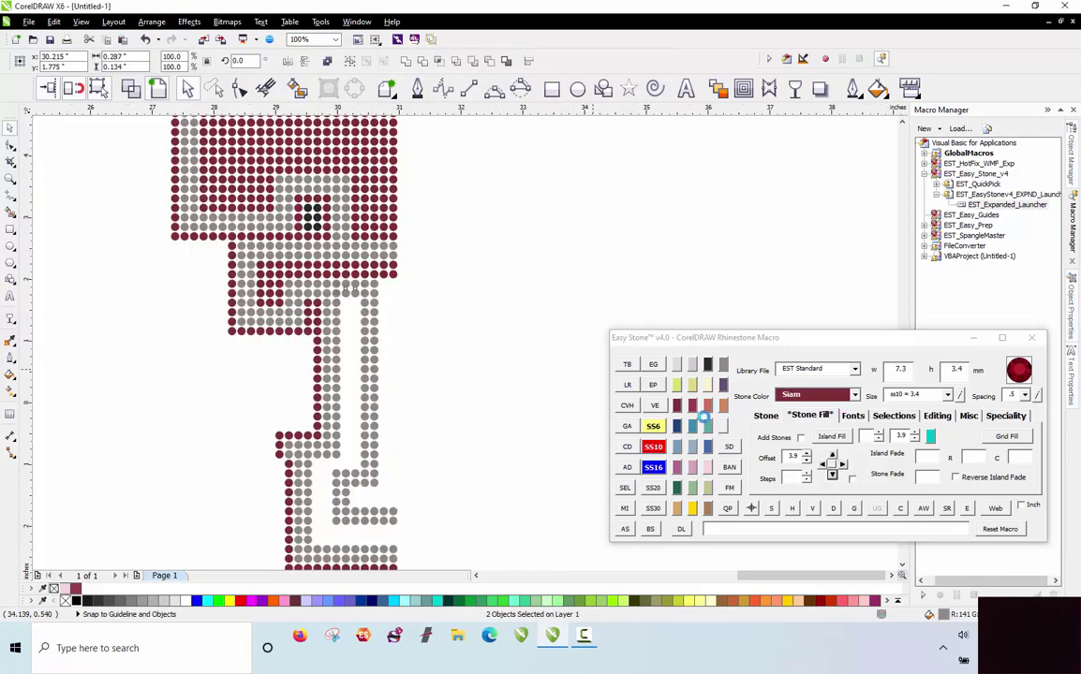
pyautogui.click(833, 477)
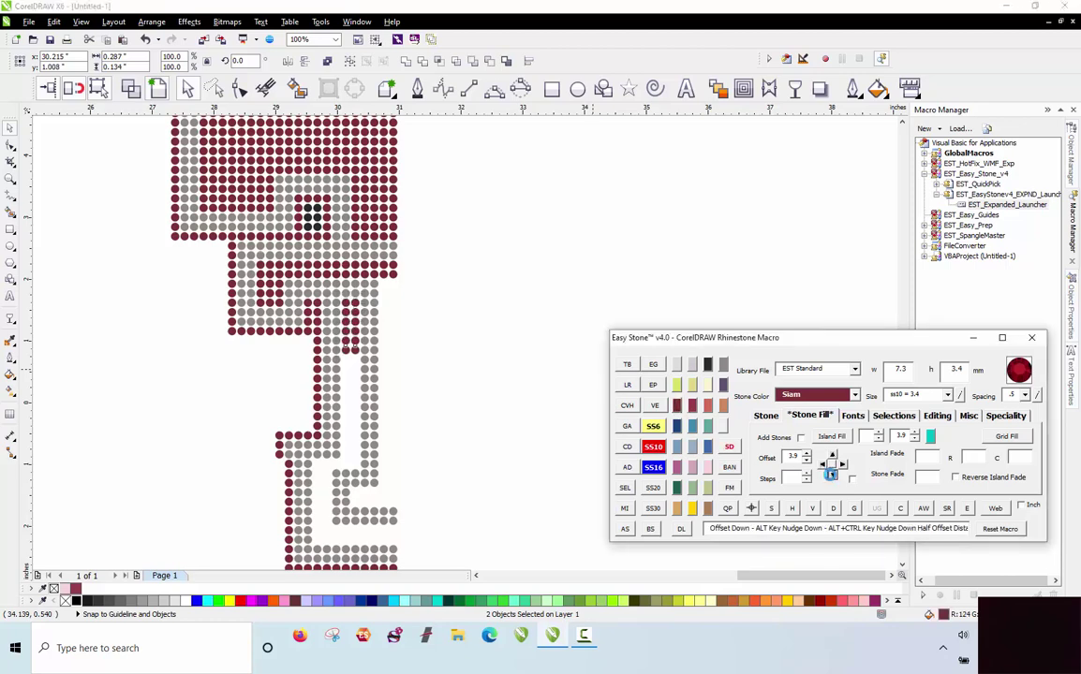
pyautogui.click(833, 476)
pyautogui.click(832, 477)
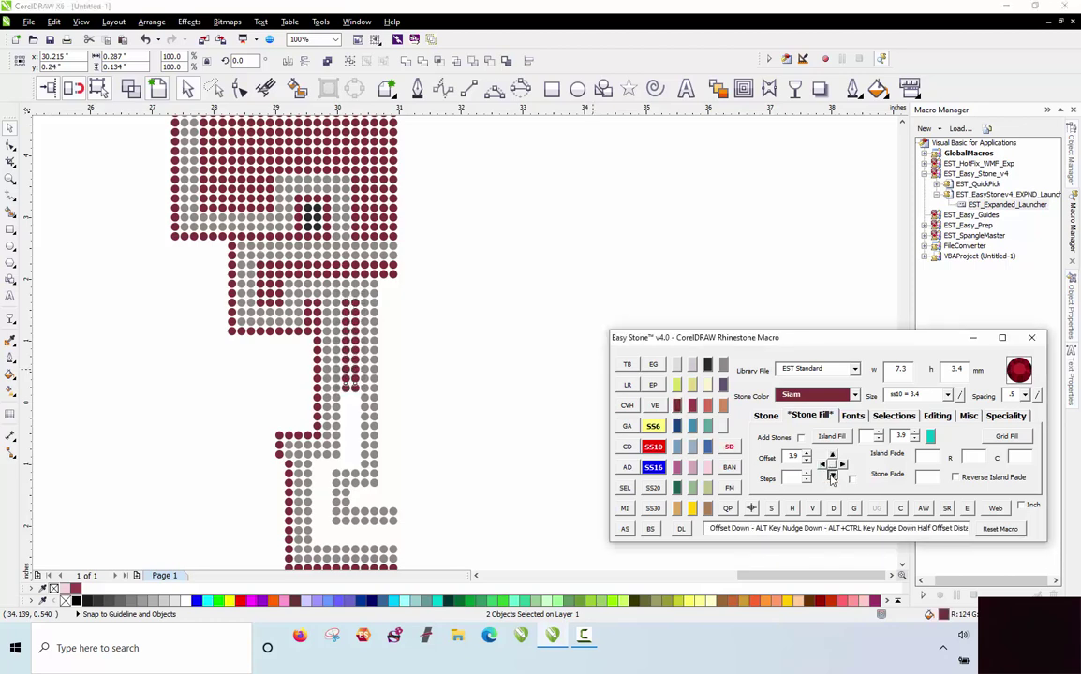
pyautogui.click(832, 478)
pyautogui.click(832, 478)
pyautogui.click(832, 477)
pyautogui.click(830, 475)
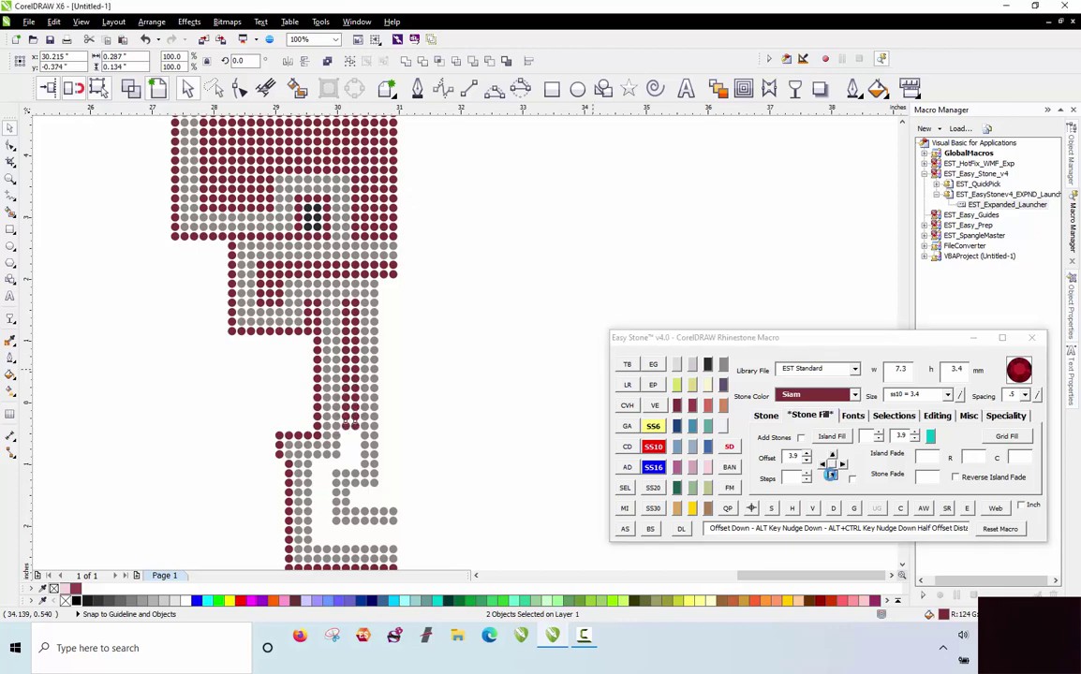
pyautogui.click(831, 476)
pyautogui.click(831, 476)
pyautogui.click(830, 476)
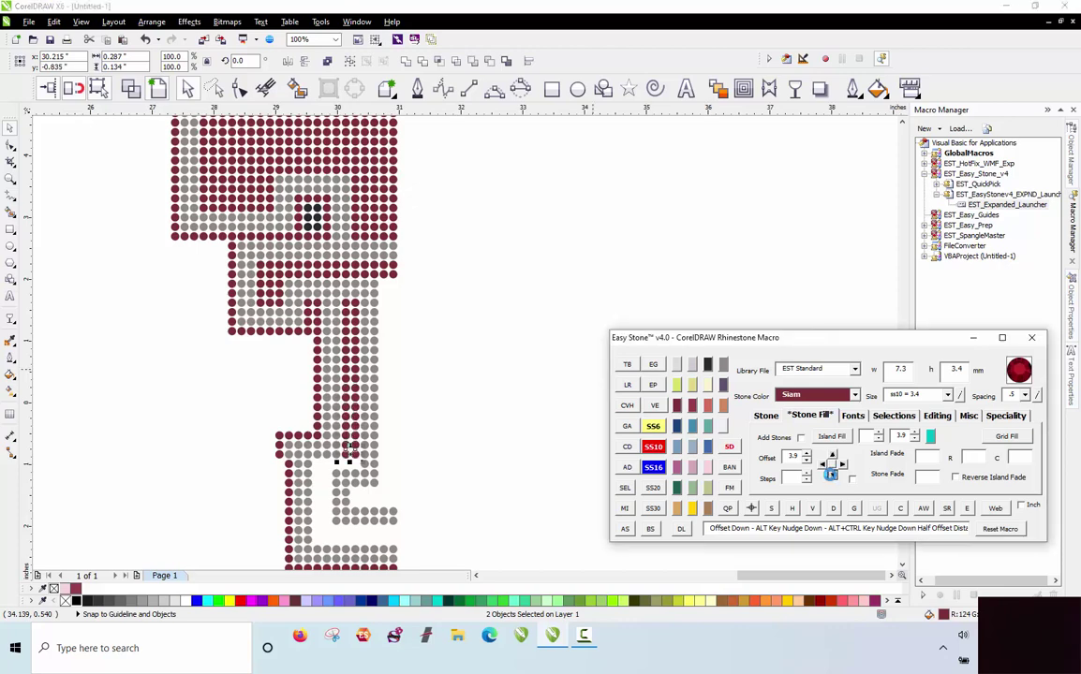
# Realign the base's upper-left corner stones with the outer side column below, removing the one-column overhang.
pyautogui.click(393, 313)
pyautogui.scroll(-1, 382, 386)
pyautogui.scroll(1, 330, 406)
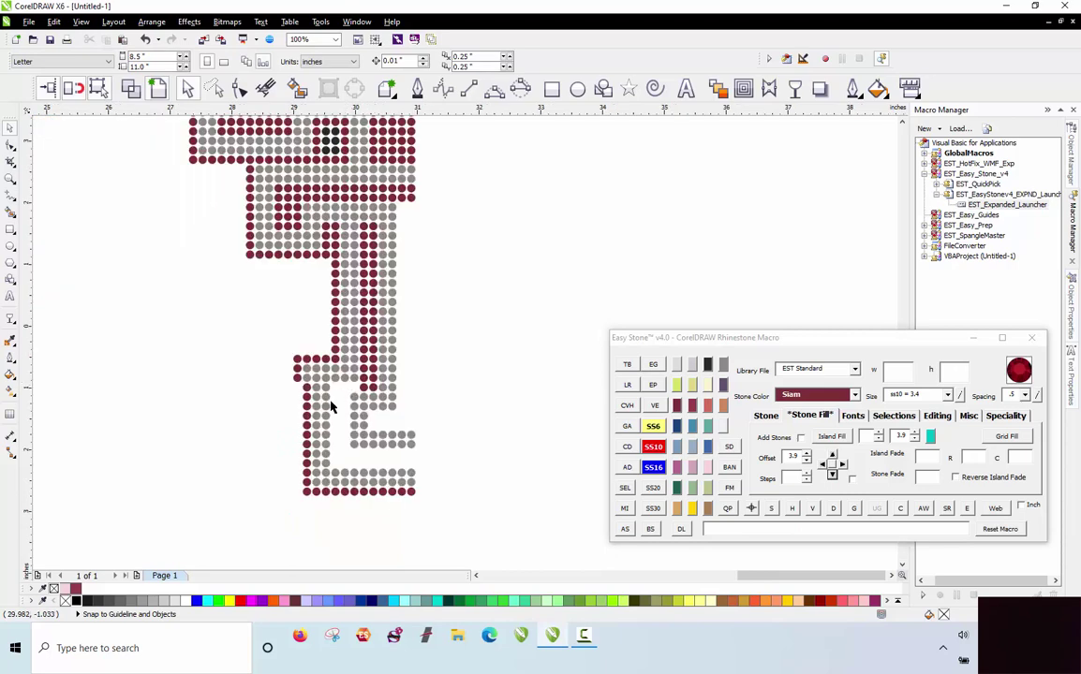
pyautogui.moveTo(293, 514); pyautogui.dragTo(345, 374)
pyautogui.scroll(2, 344, 379)
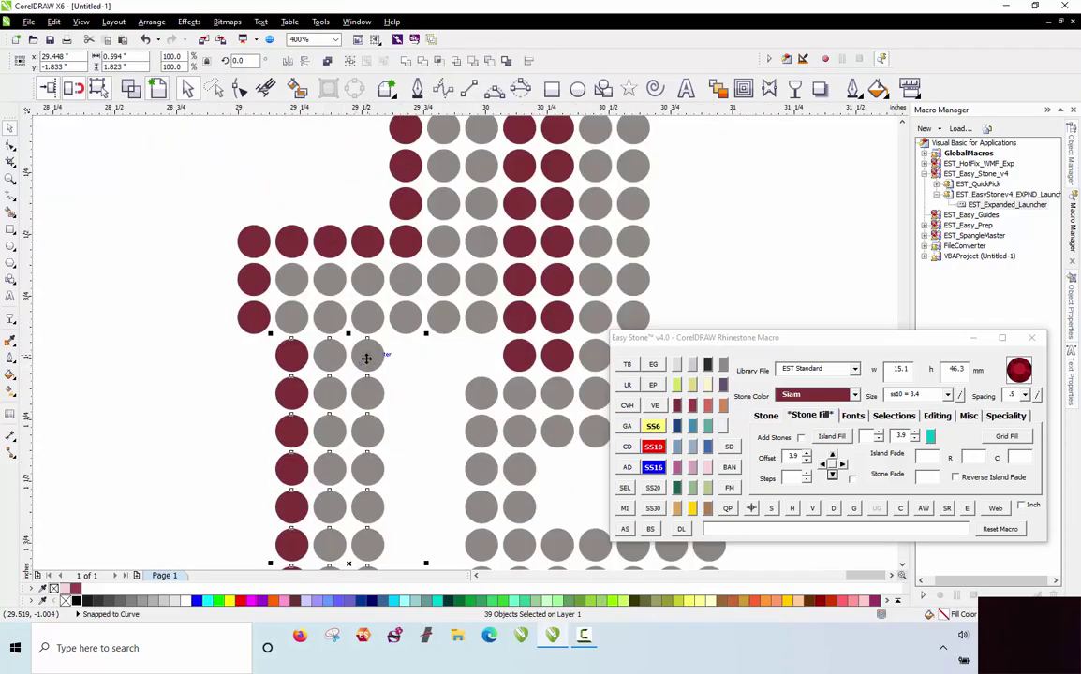
pyautogui.click(248, 379)
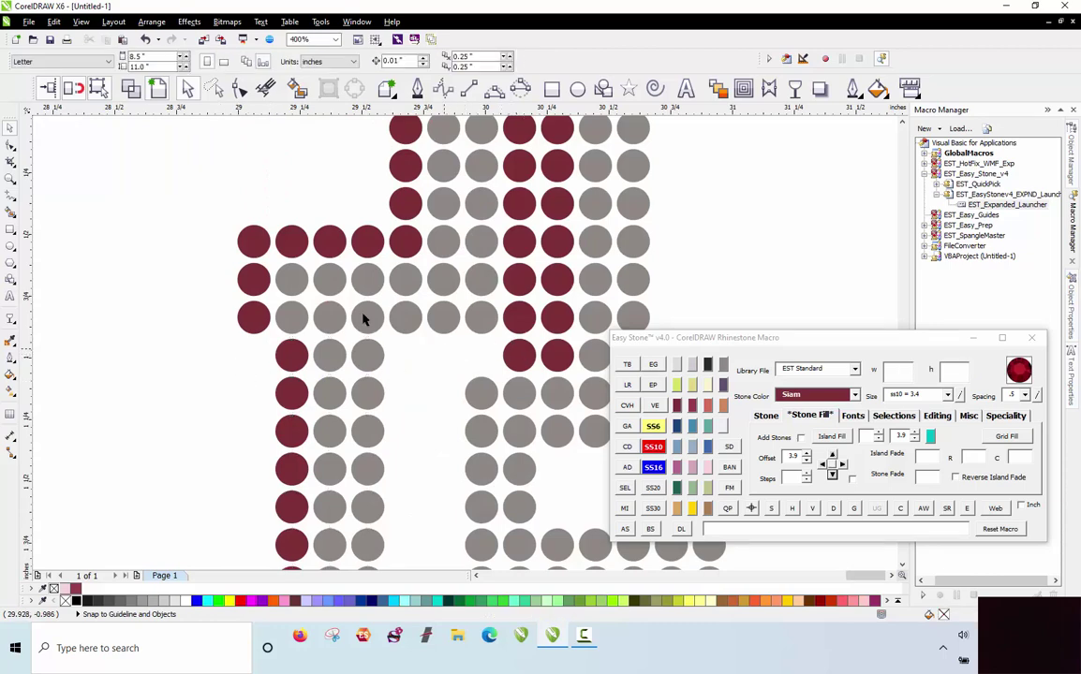
pyautogui.moveTo(203, 218); pyautogui.dragTo(330, 320)
pyautogui.scroll(-3, 222, 267)
pyautogui.click(206, 312)
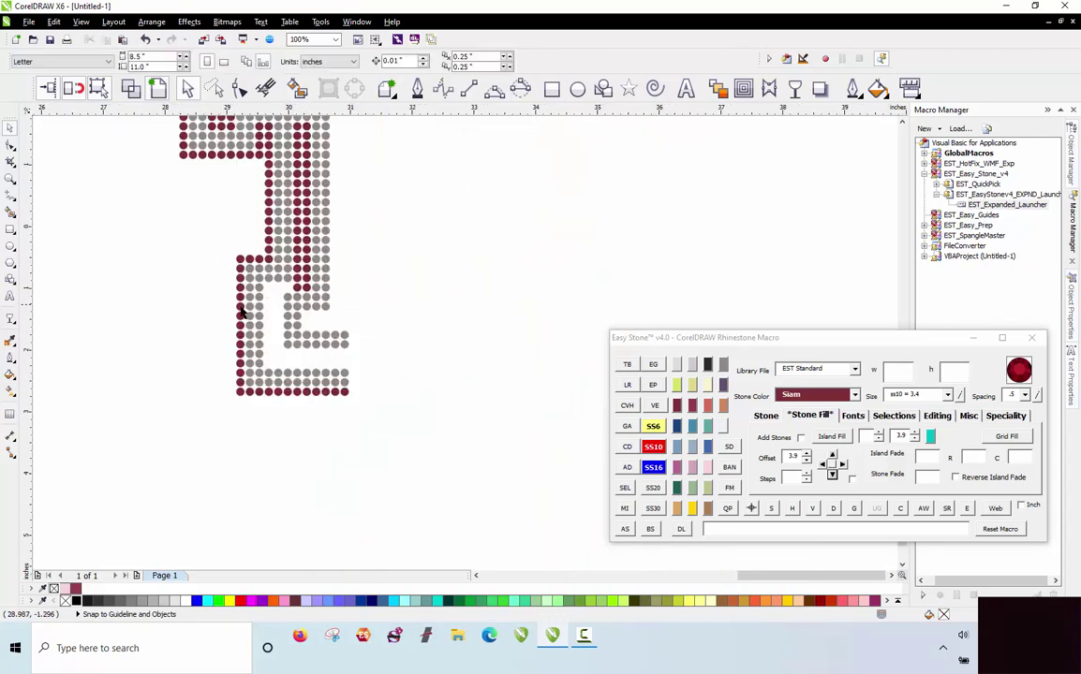
# Move the lower 88 stones of the base one row down and offset their eight-stone top row up to fill the gap.
pyautogui.scroll(1, 253, 315)
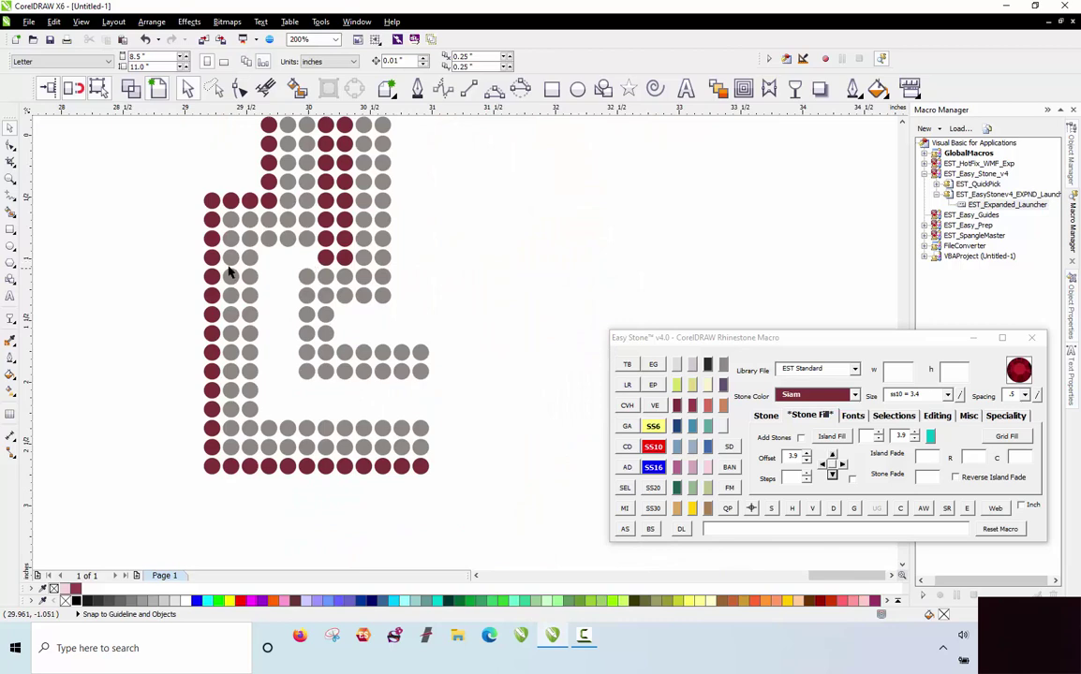
pyautogui.moveTo(192, 265); pyautogui.dragTo(485, 536)
pyautogui.scroll(1, 285, 269)
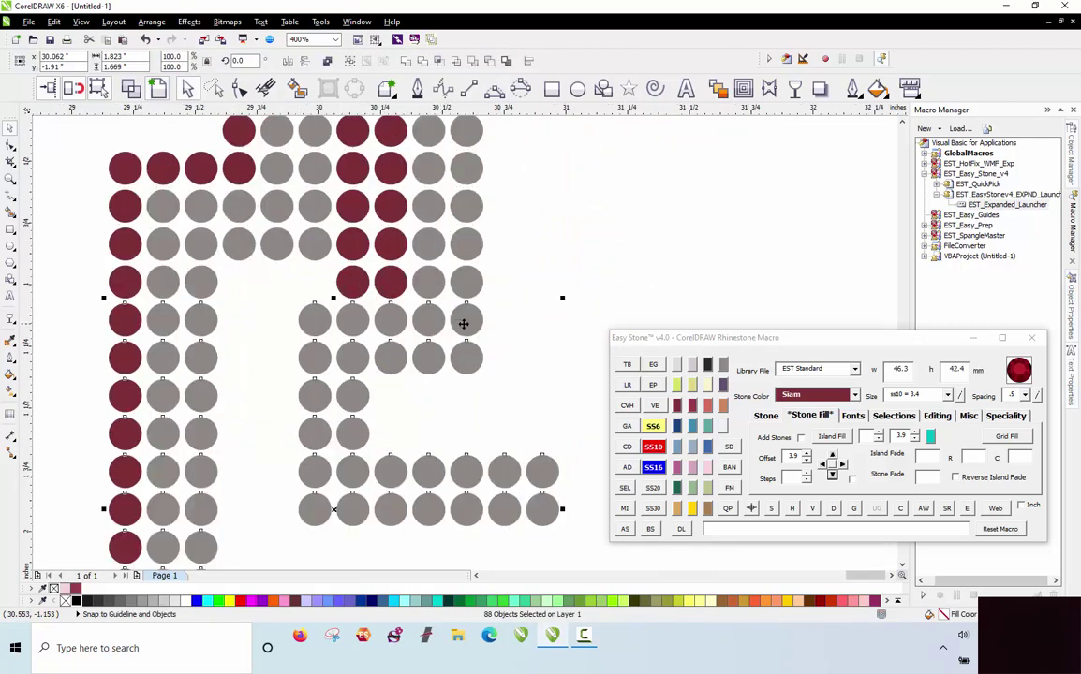
pyautogui.moveTo(469, 318); pyautogui.dragTo(419, 322)
pyautogui.moveTo(96, 323); pyautogui.dragTo(464, 379)
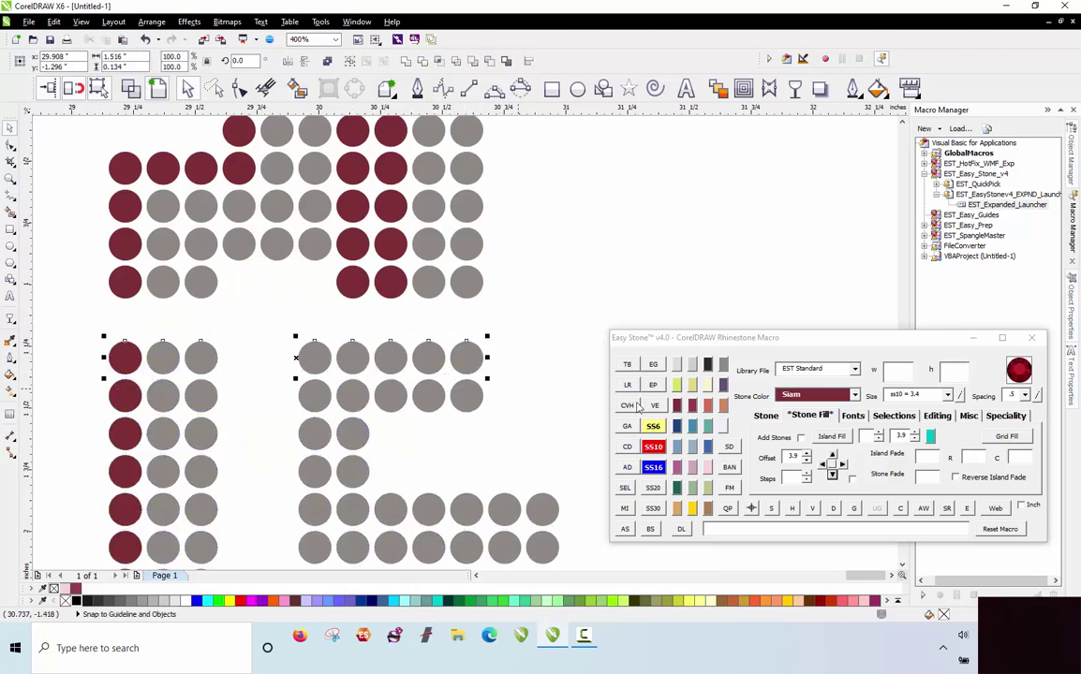
pyautogui.click(832, 455)
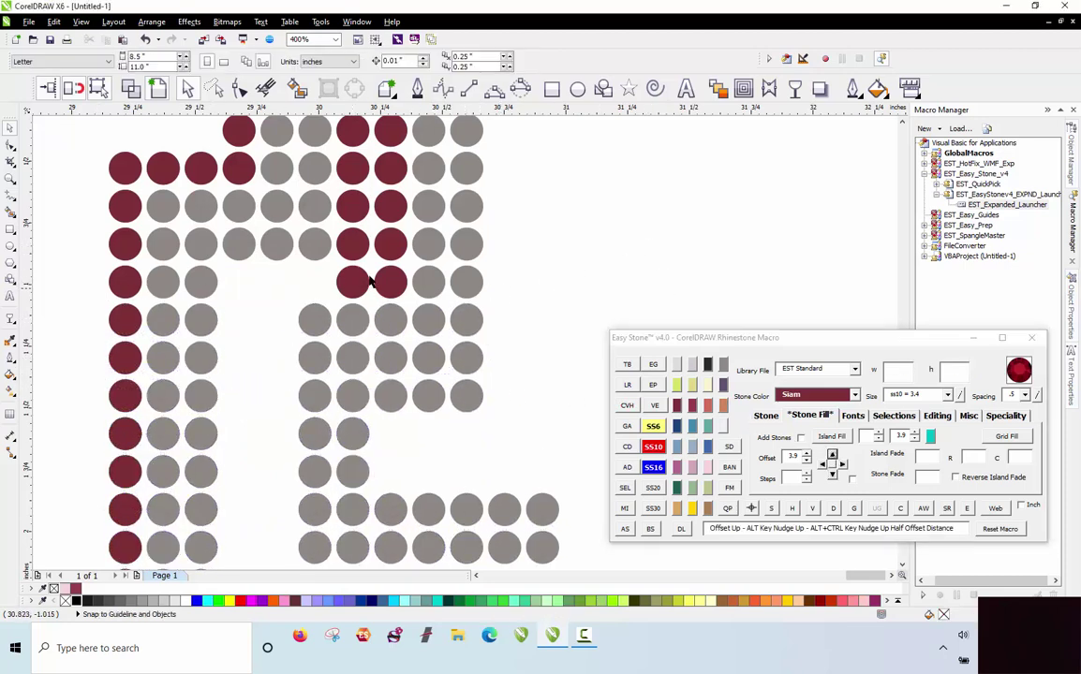
# Color the two leftmost gray stones in the row directly below the stem's fill Siam.
pyautogui.scroll(-2, 334, 227)
pyautogui.scroll(2, 315, 269)
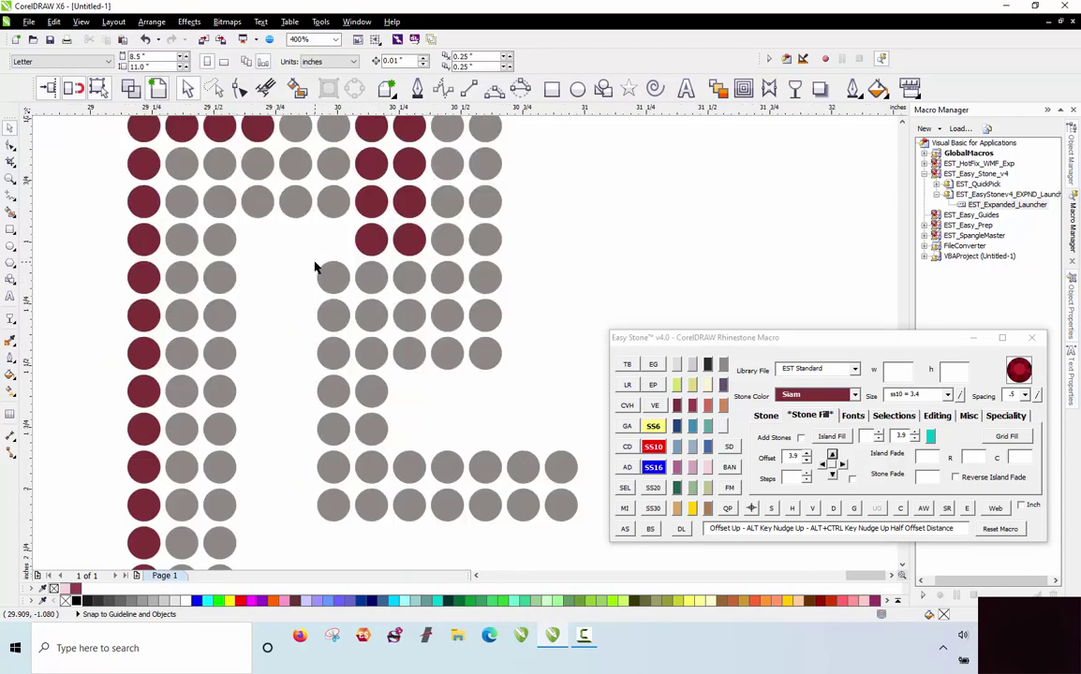
pyautogui.click(369, 246)
pyautogui.click(369, 281)
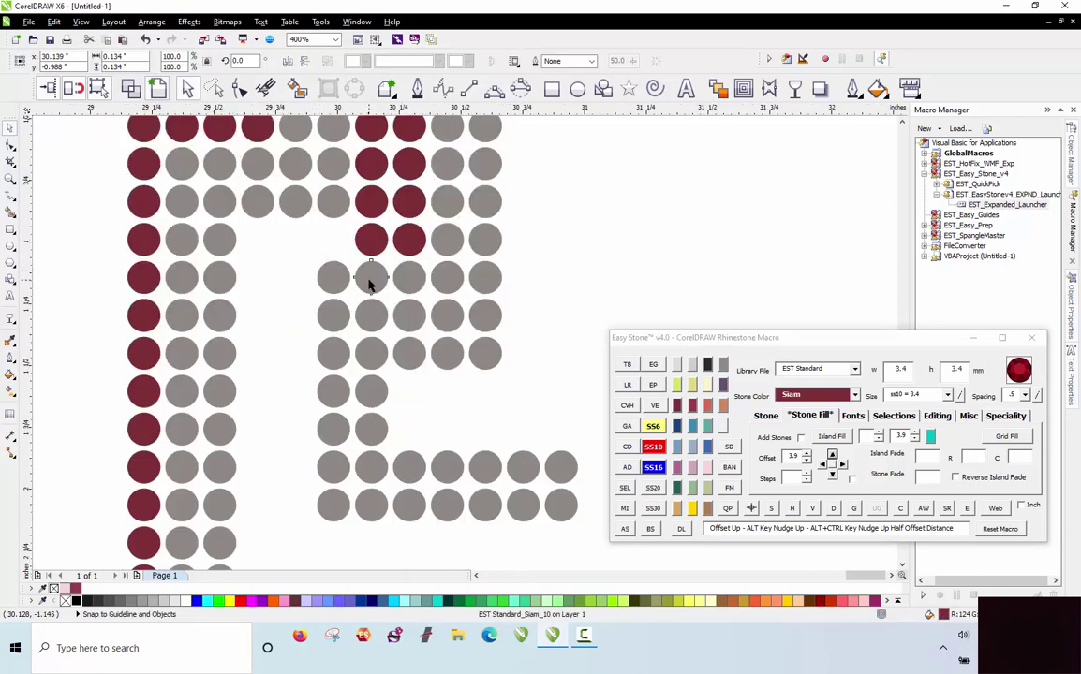
pyautogui.keyDown('shift'); pyautogui.click(331, 281); pyautogui.keyUp('shift')
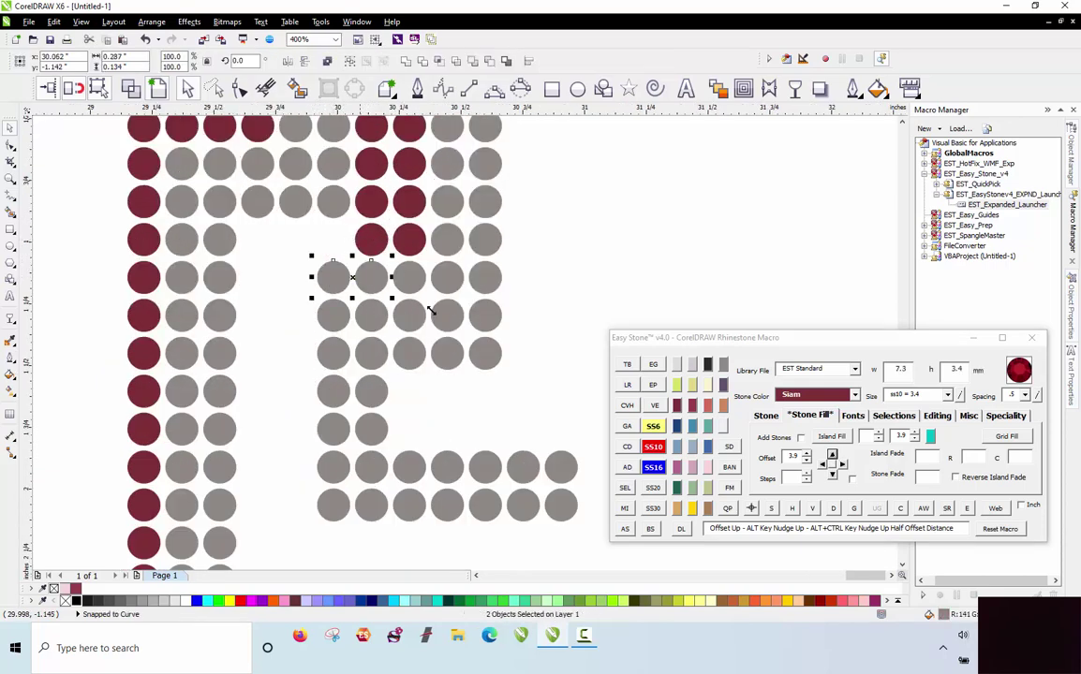
pyautogui.click(676, 405)
pyautogui.scroll(-2, 402, 293)
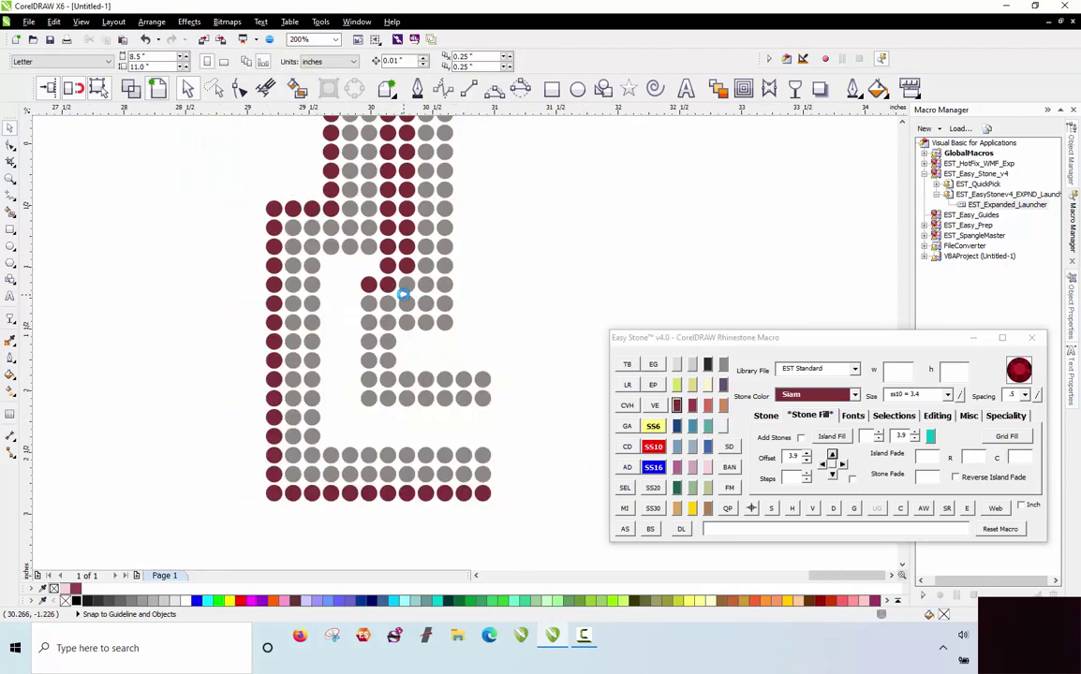
pyautogui.scroll(1, 384, 290)
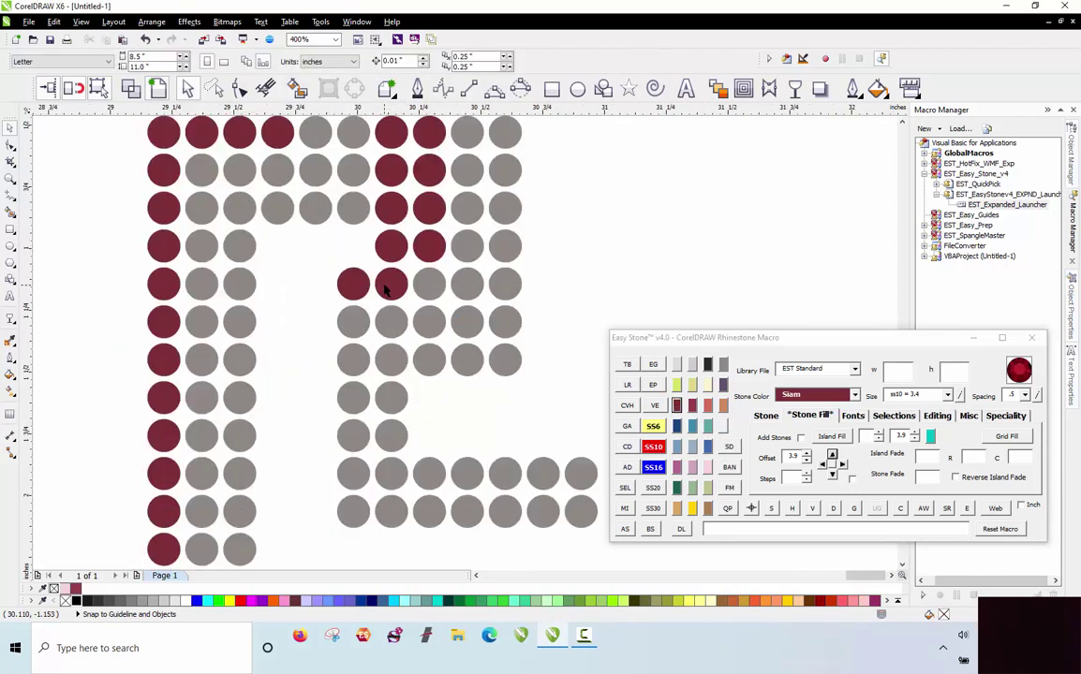
# Undo the Siam recoloring, the upward row offset and the base's one-row downward shift, then clear the selection.
pyautogui.hotkey('ctrl', 'z')
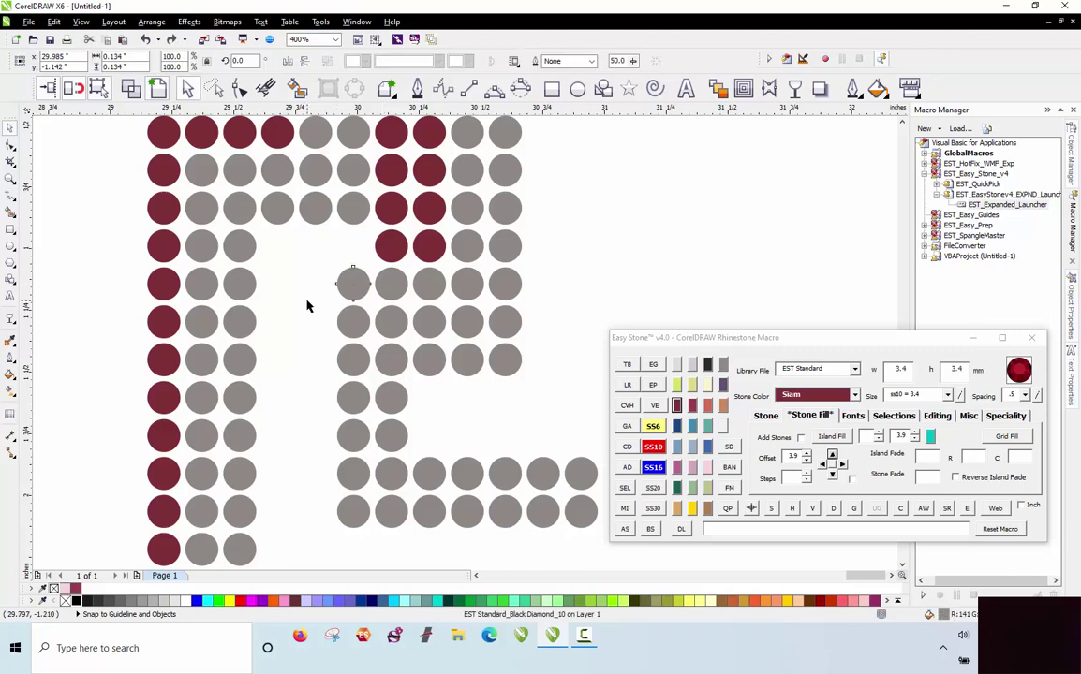
pyautogui.hotkey('ctrl', 'z')
pyautogui.hotkey('ctrl', 'z')
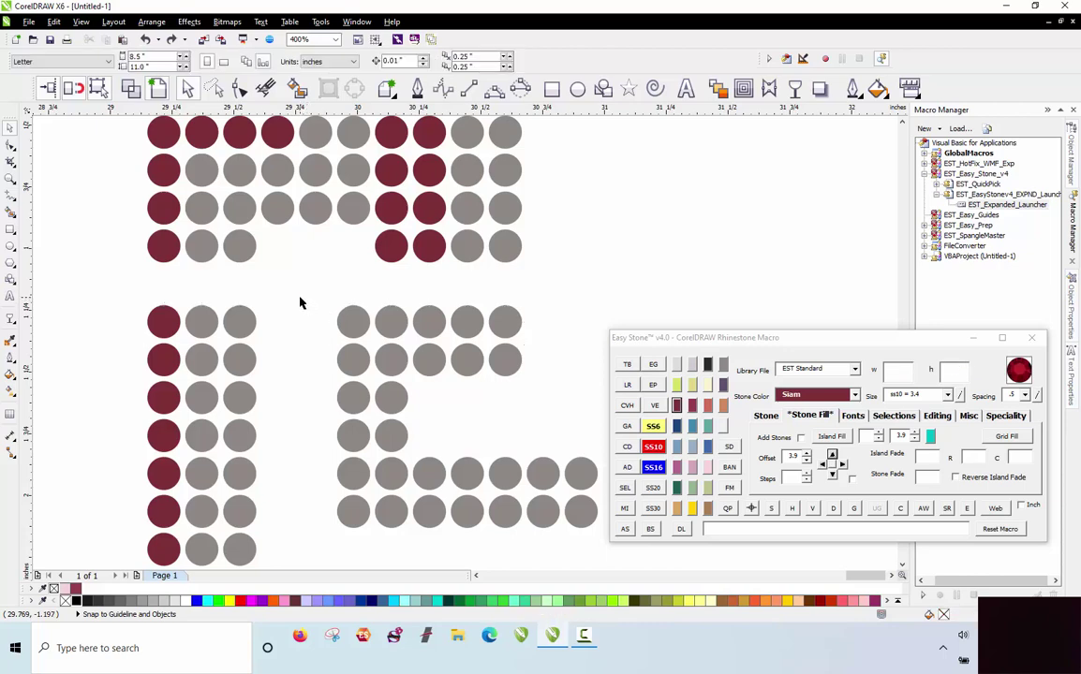
pyautogui.hotkey('ctrl', 'z')
pyautogui.click(355, 234)
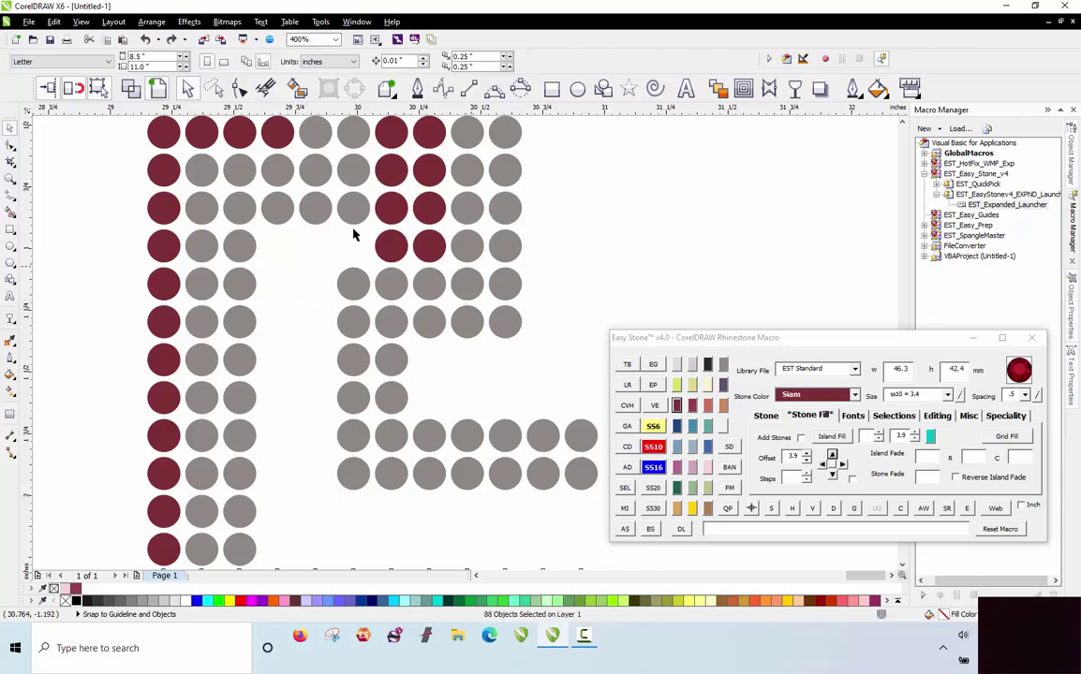
# Move the base's lower 88 stones one row down and offset the seven-stone row above them downward to close the gap.
pyautogui.hotkey('ctrl', 'z')
pyautogui.hotkey('ctrl', 'z')
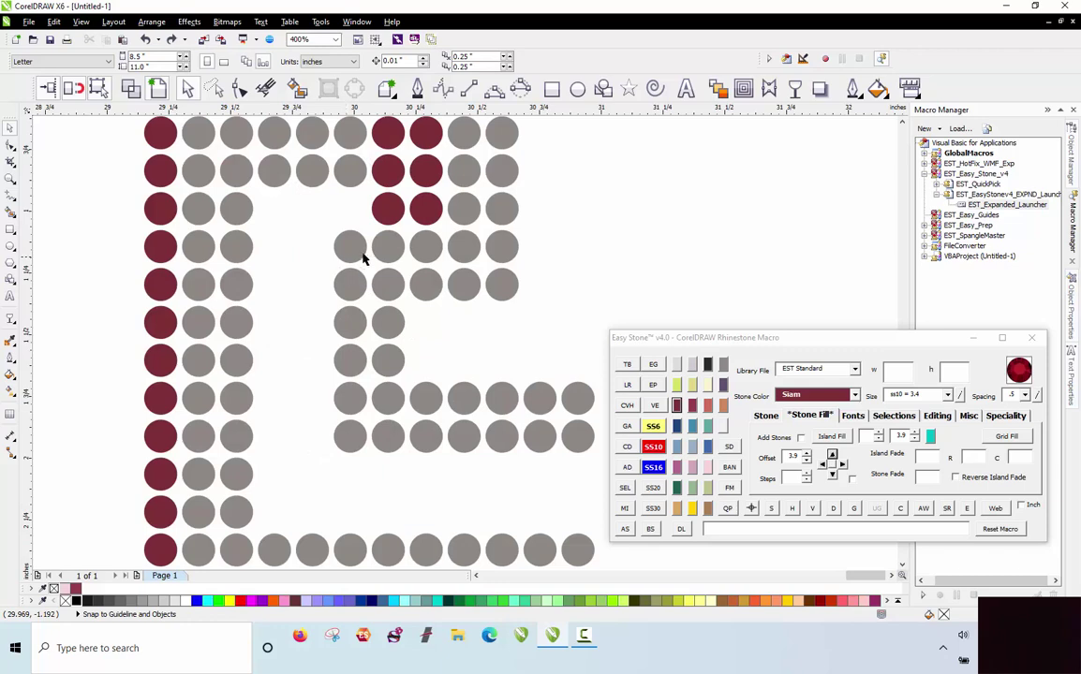
pyautogui.scroll(-1, 478, 248)
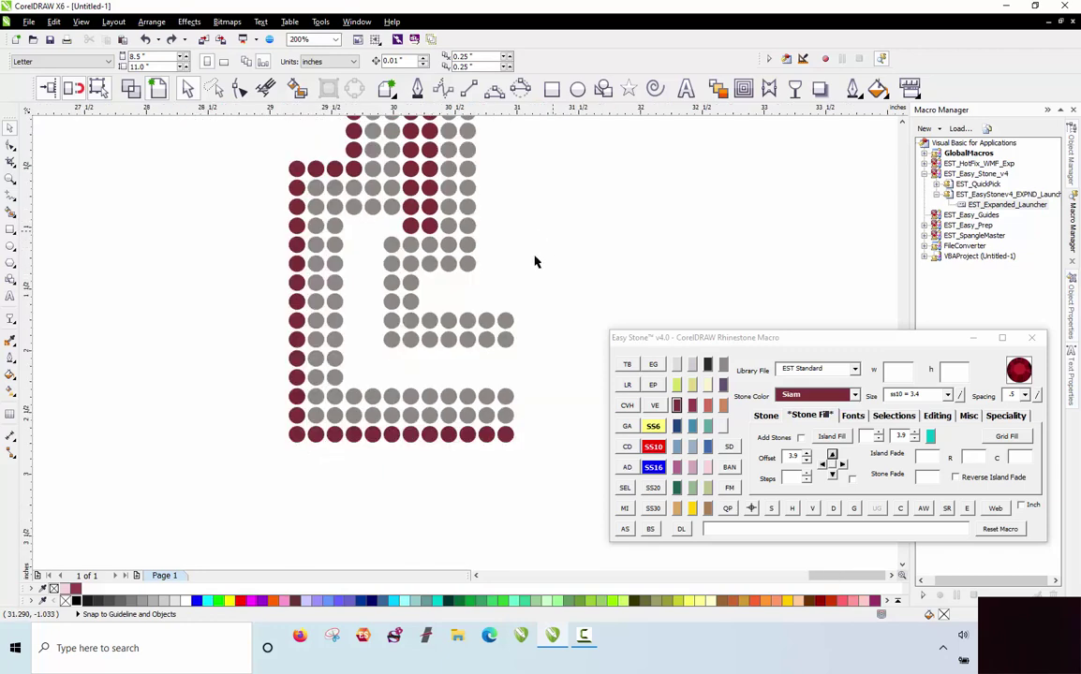
pyautogui.moveTo(530, 212); pyautogui.dragTo(280, 482)
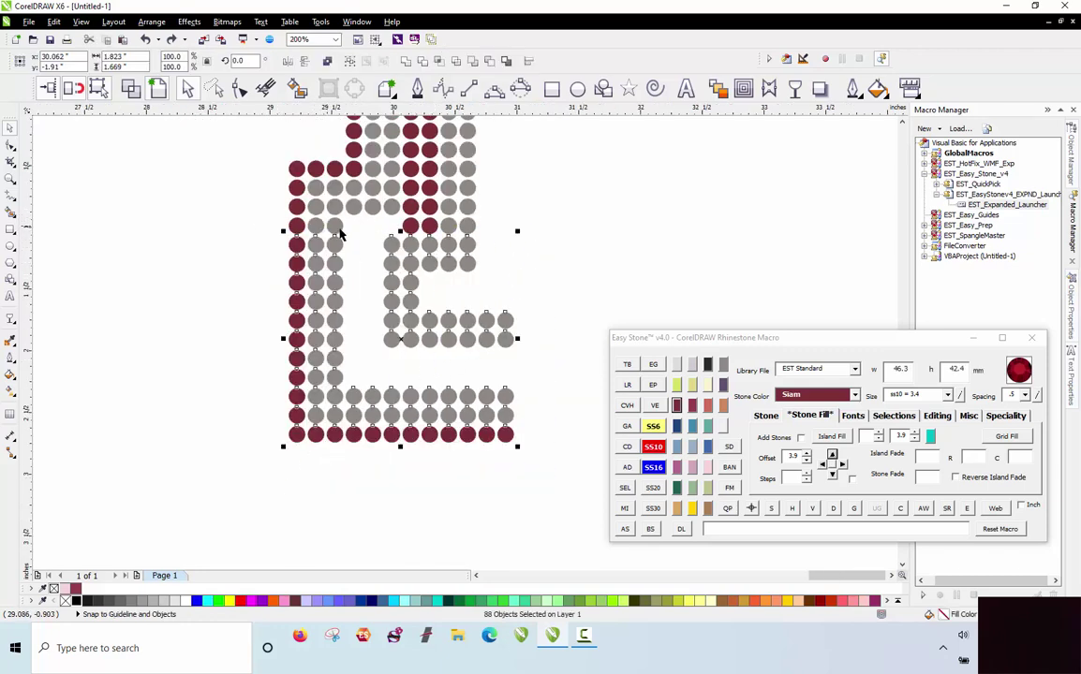
pyautogui.scroll(1, 398, 227)
pyautogui.moveTo(416, 256); pyautogui.dragTo(418, 296)
pyautogui.click(393, 236)
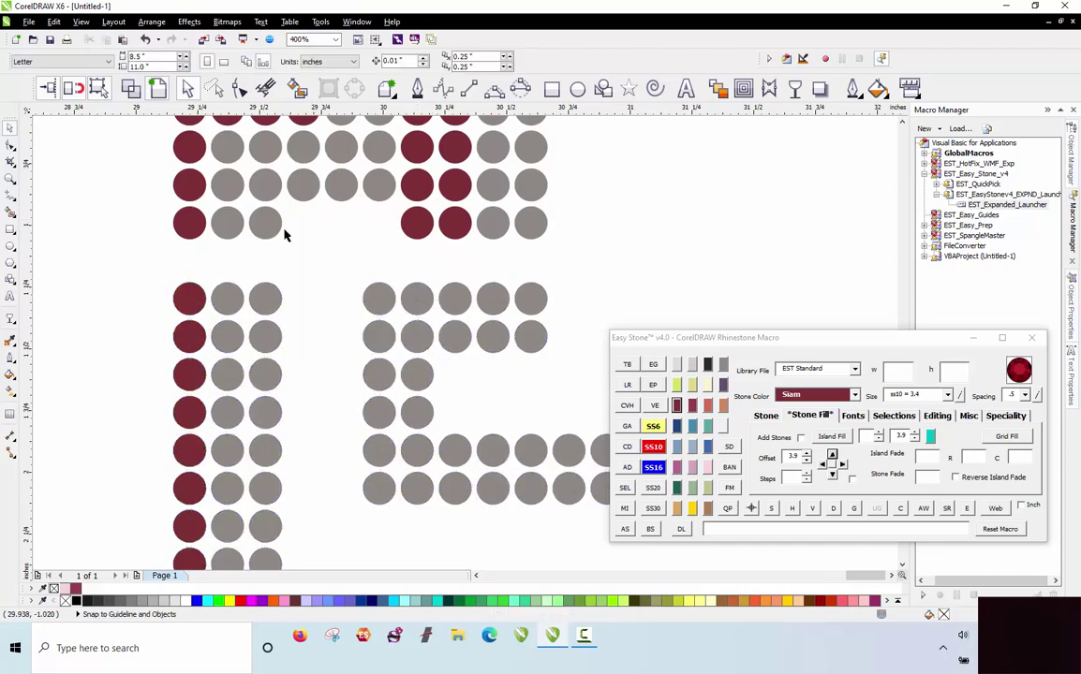
pyautogui.moveTo(155, 200); pyautogui.dragTo(555, 259)
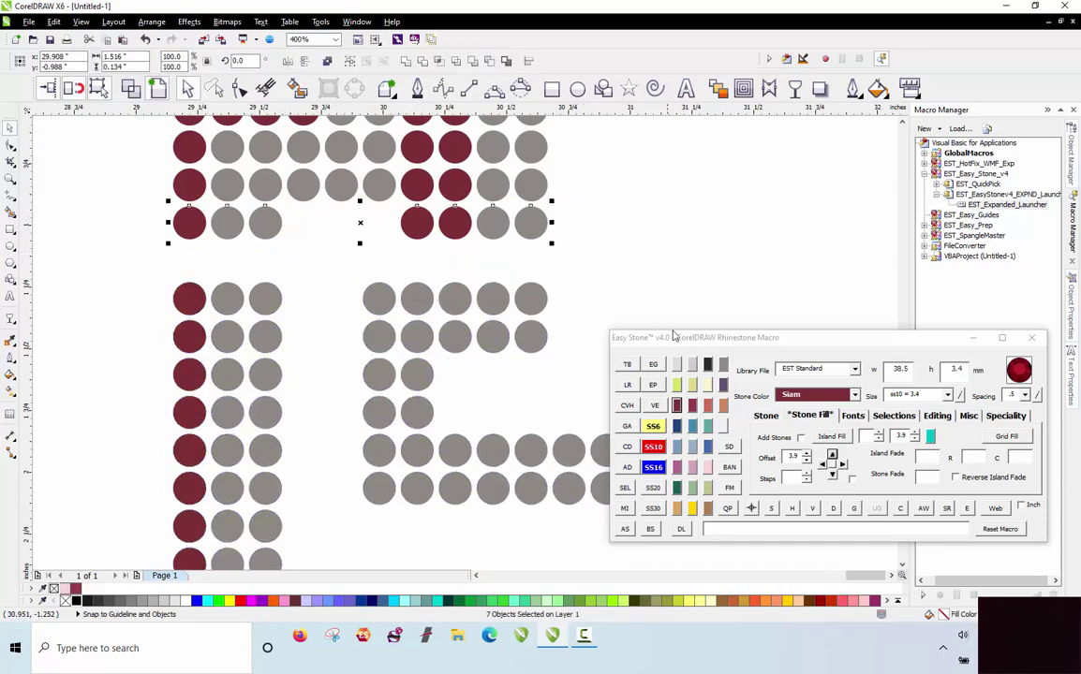
pyautogui.click(832, 475)
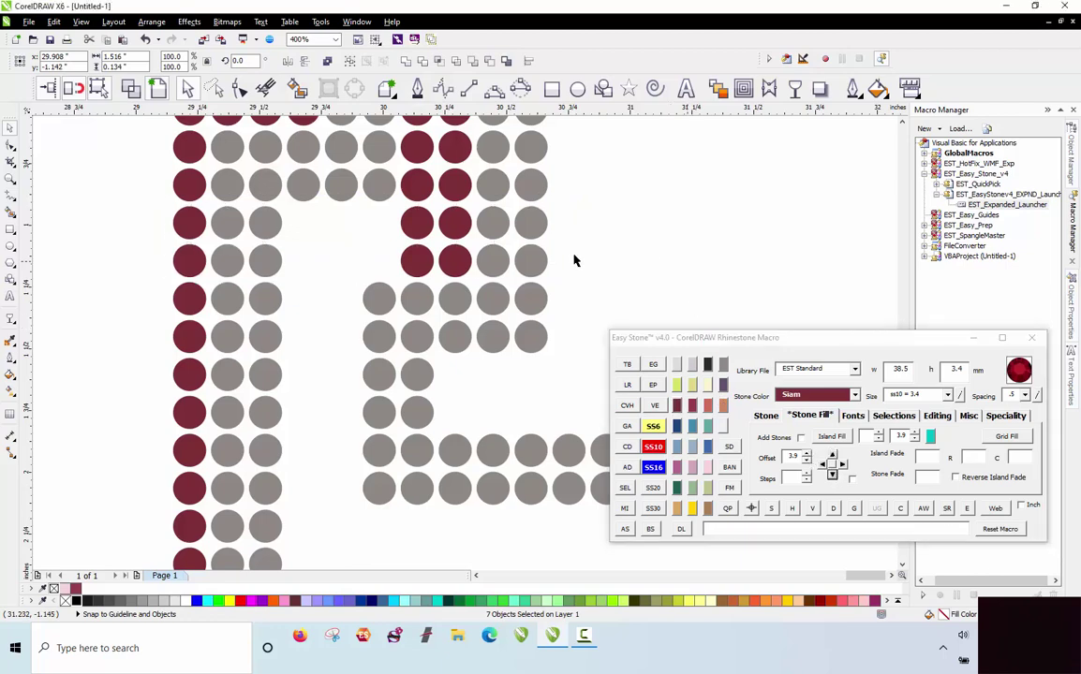
# Extend the two-column Siam fill at the stem's foot leftward across the base's inner gap, two rows high, up to the gray side band.
pyautogui.click(415, 224)
pyautogui.keyDown('shift'); pyautogui.click(417, 260); pyautogui.keyUp('shift')
pyautogui.keyDown('shift'); pyautogui.click(455, 219); pyautogui.keyUp('shift')
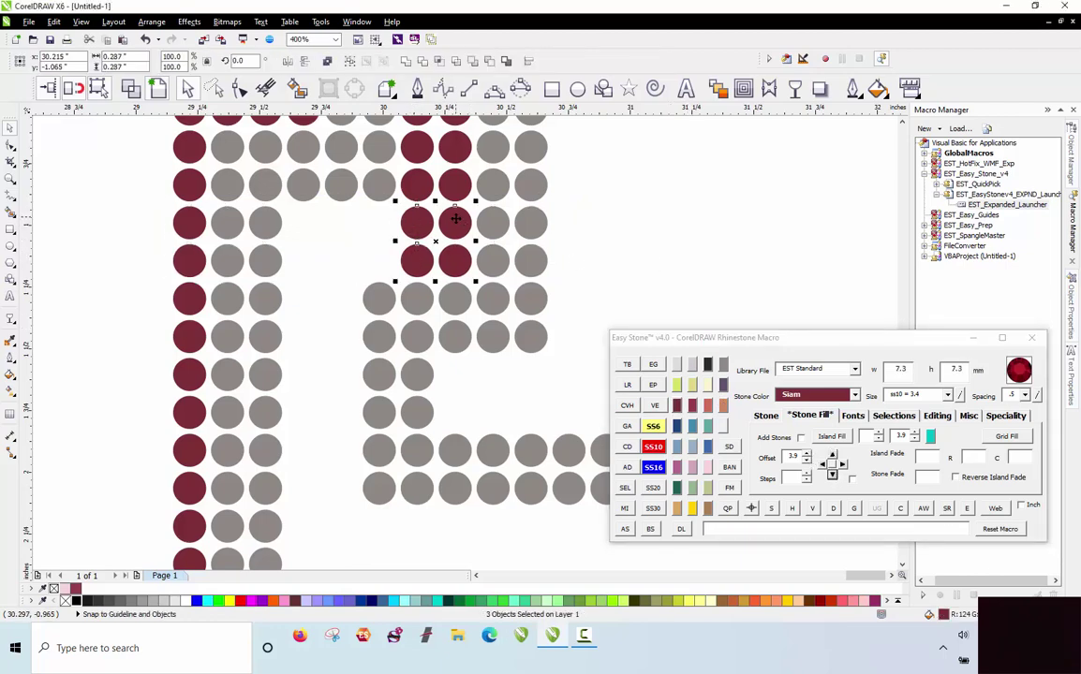
pyautogui.click(821, 465)
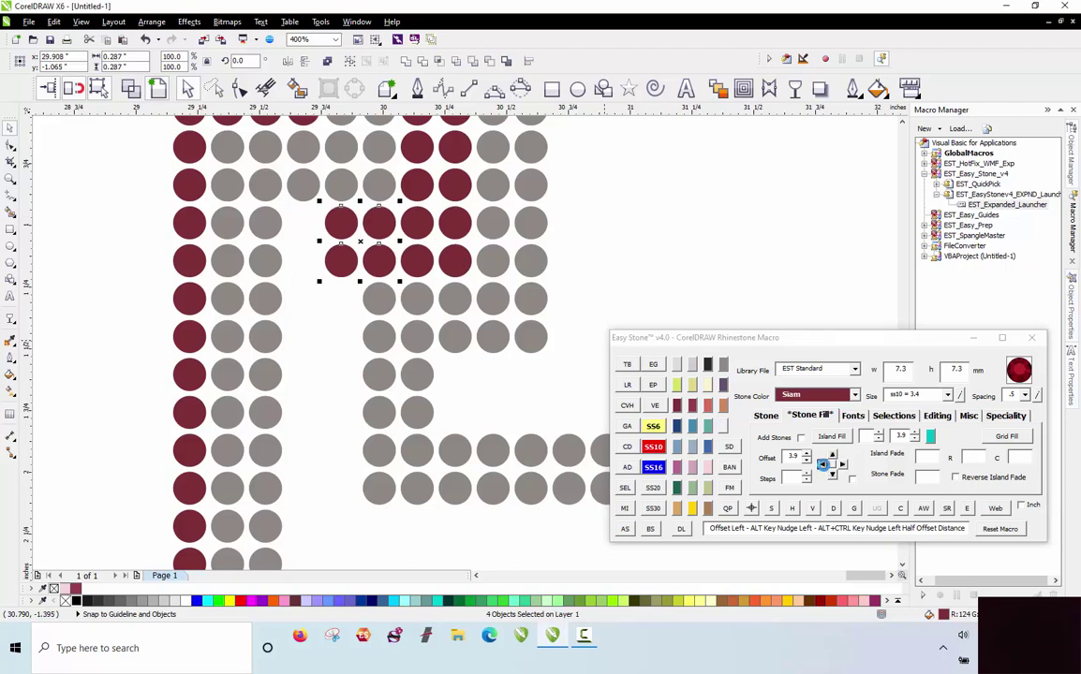
pyautogui.click(371, 247)
pyautogui.click(341, 223)
pyautogui.keyDown('shift'); pyautogui.click(341, 261); pyautogui.keyUp('shift')
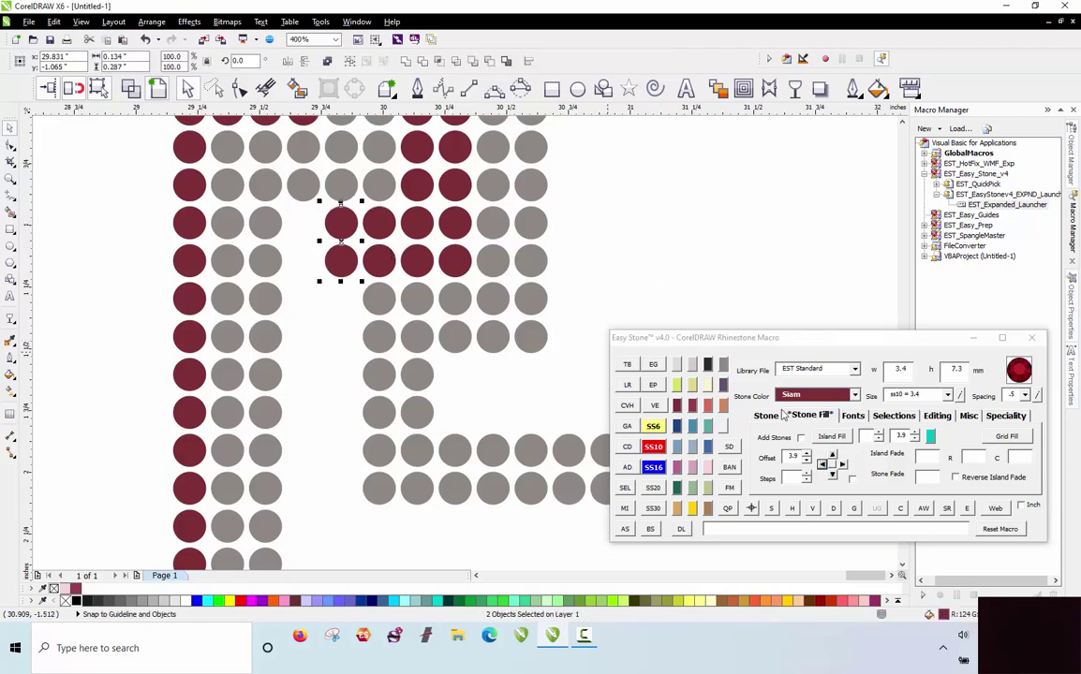
pyautogui.click(801, 433)
pyautogui.click(822, 464)
pyautogui.click(317, 237)
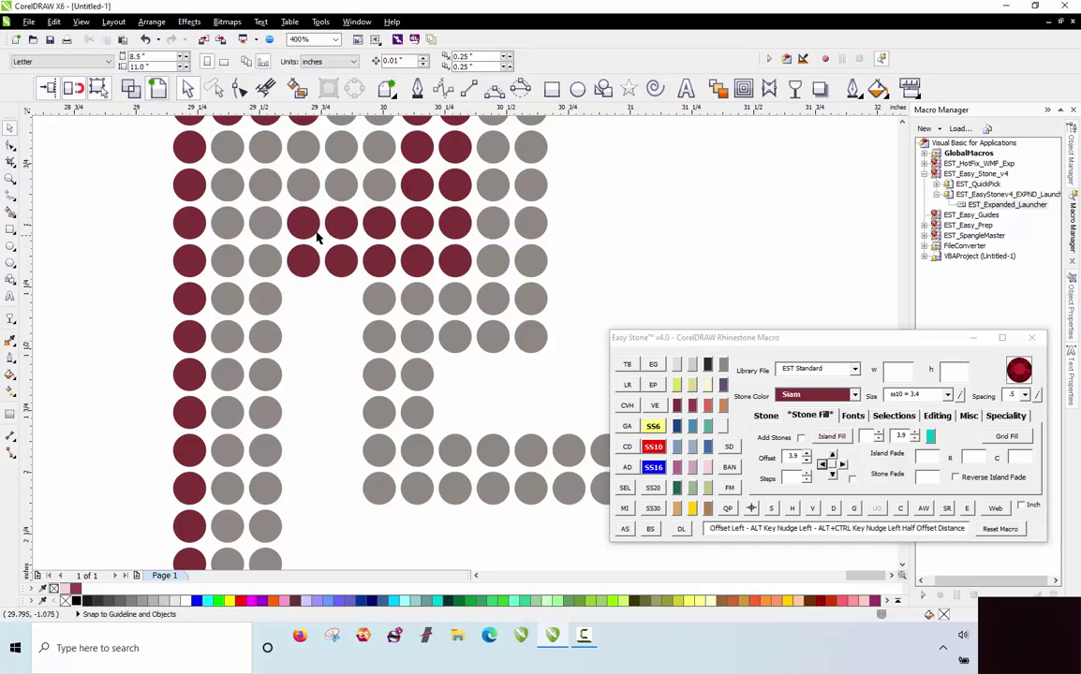
# Offset the leftmost 2×2 block of Siam fill repeatedly downward through the base's inner channel to the lower gray rows.
pyautogui.moveTo(280, 205); pyautogui.dragTo(364, 283)
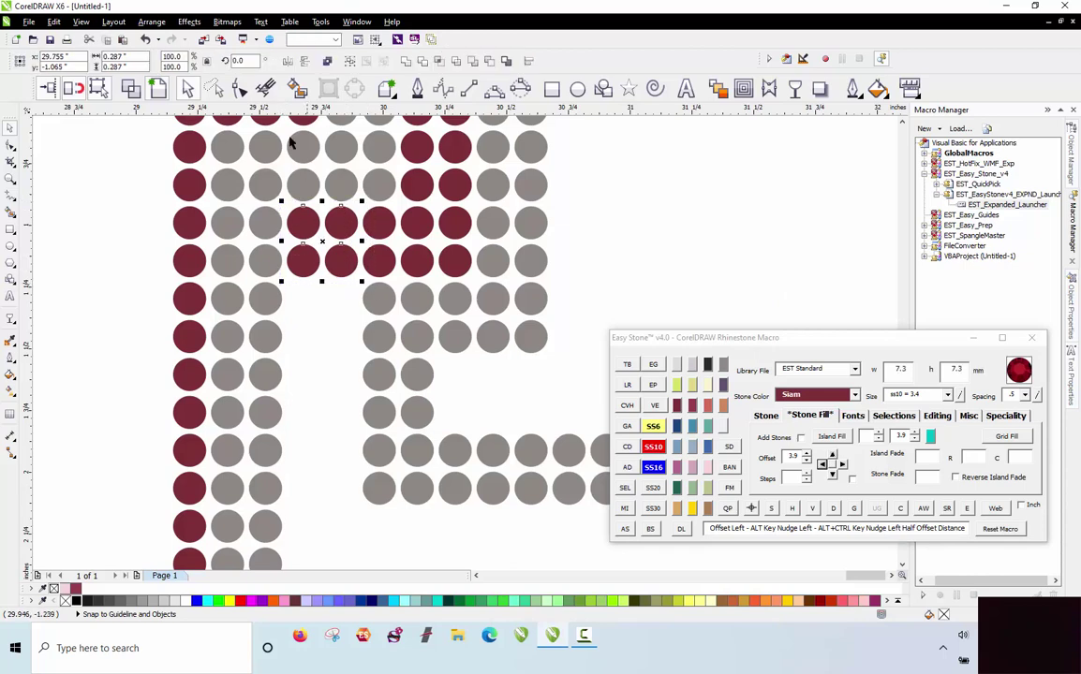
pyautogui.scroll(-1, 292, 137)
pyautogui.click(832, 478)
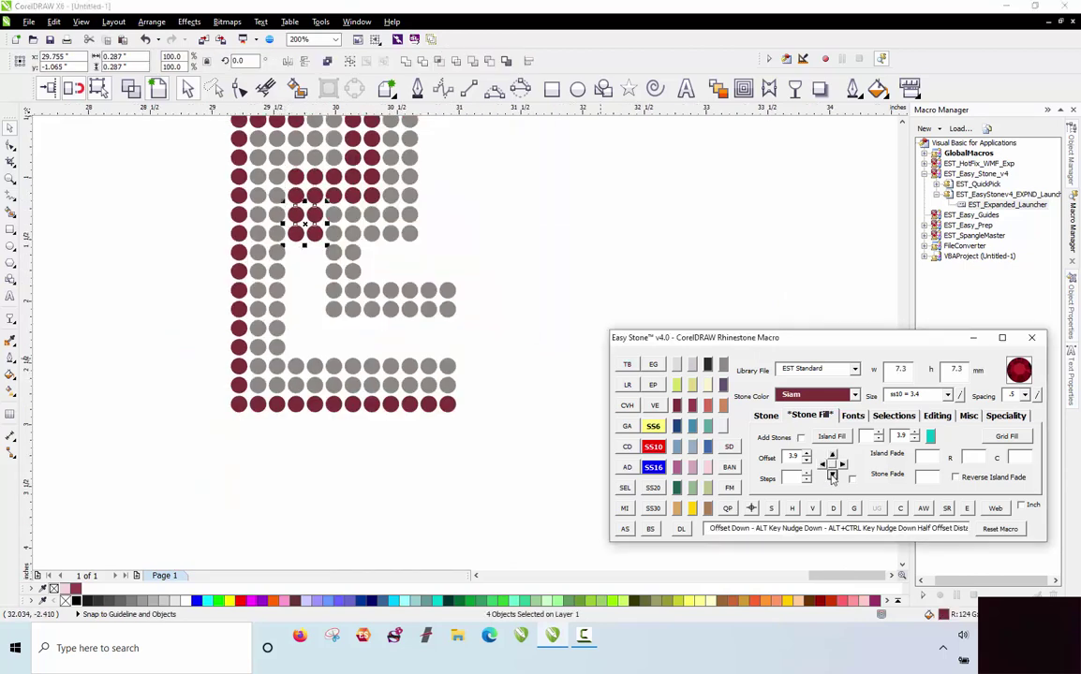
pyautogui.click(832, 478)
pyautogui.click(832, 478)
pyautogui.click(831, 477)
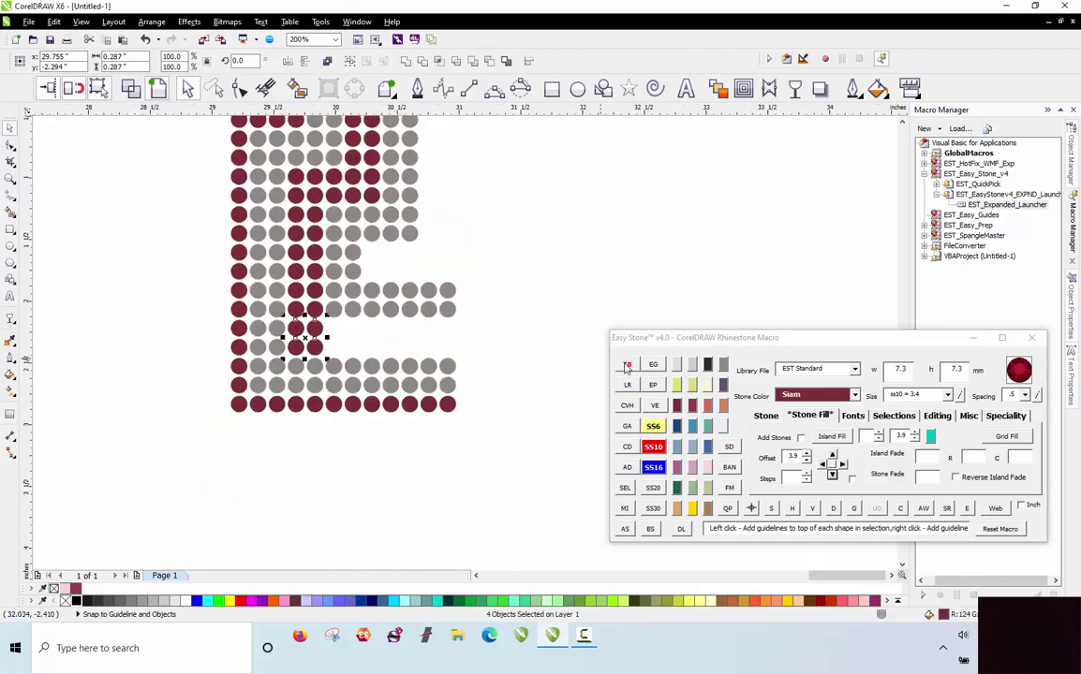
pyautogui.click(340, 327)
# Offset the lowest 2×2 Siam block rightward along the base's bottom channel and delete the surplus two-stone column past the right edge.
pyautogui.scroll(1, 340, 327)
pyautogui.scroll(1, 309, 323)
pyautogui.scroll(-1, 265, 300)
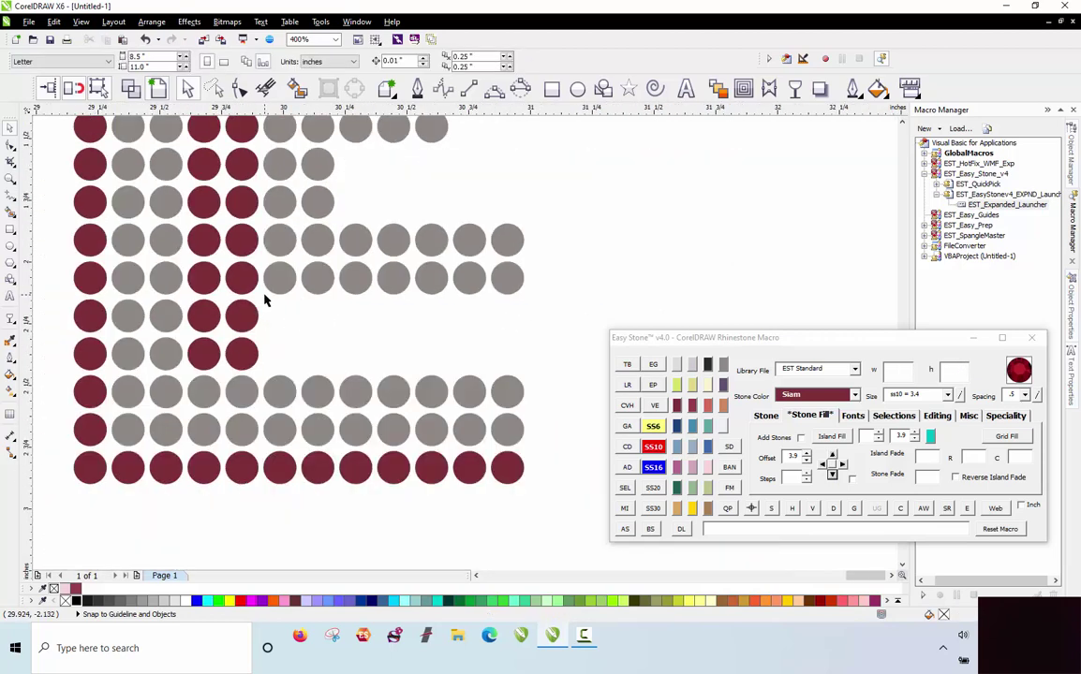
pyautogui.moveTo(215, 356); pyautogui.dragTo(182, 374)
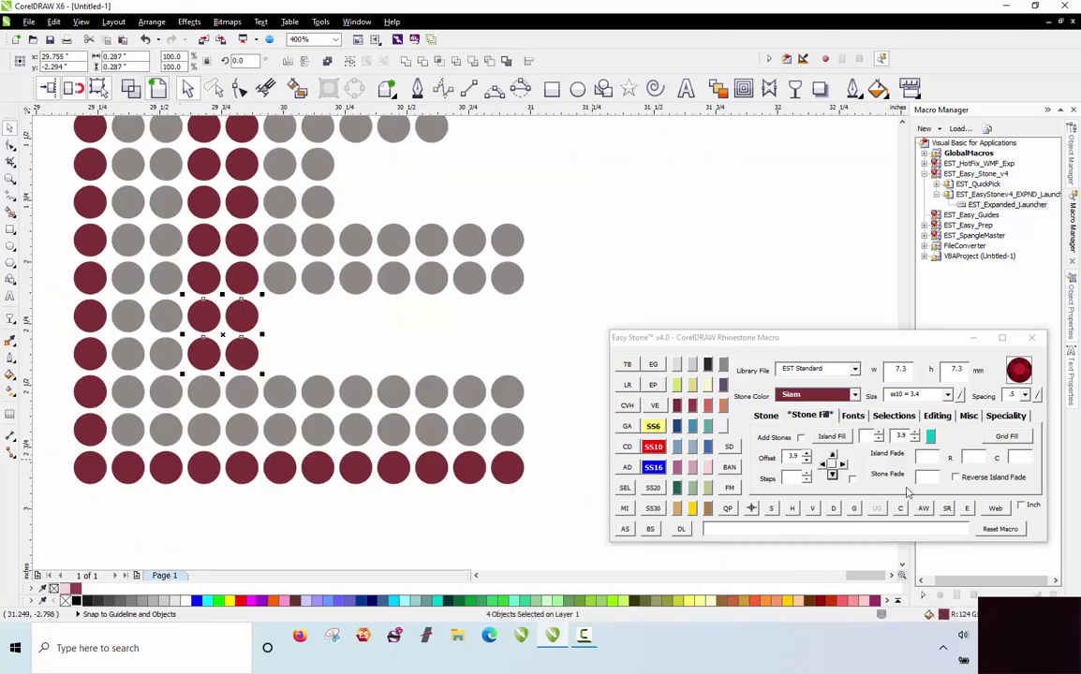
pyautogui.click(842, 464)
pyautogui.click(842, 465)
pyautogui.click(842, 464)
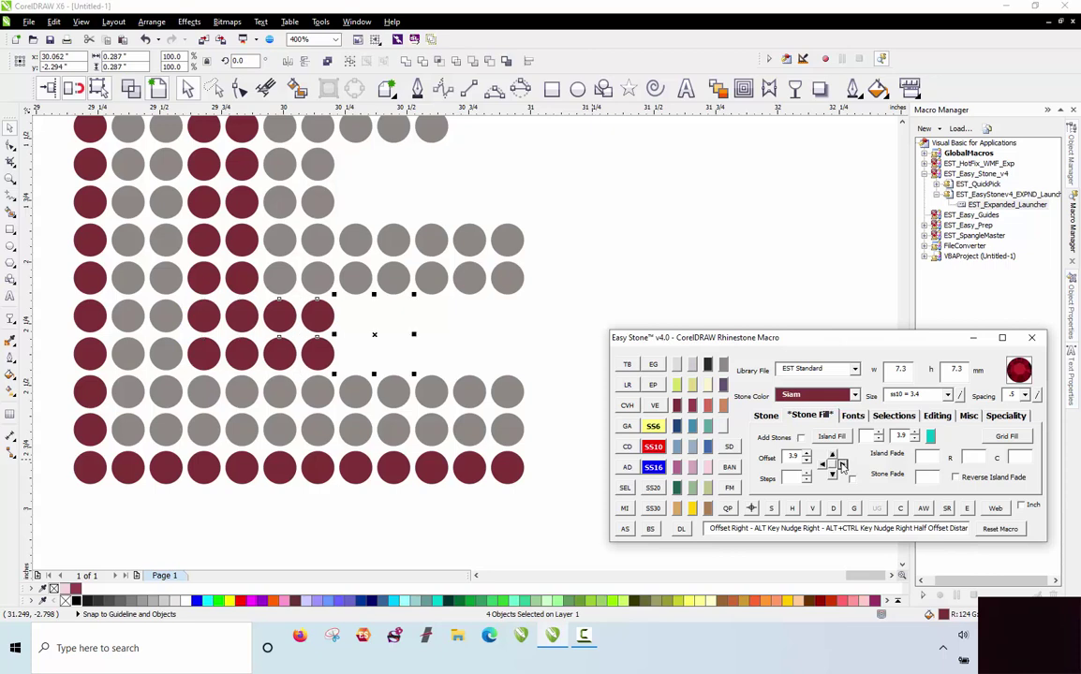
pyautogui.click(842, 465)
pyautogui.click(842, 465)
pyautogui.click(842, 465)
pyautogui.click(842, 465)
pyautogui.click(842, 464)
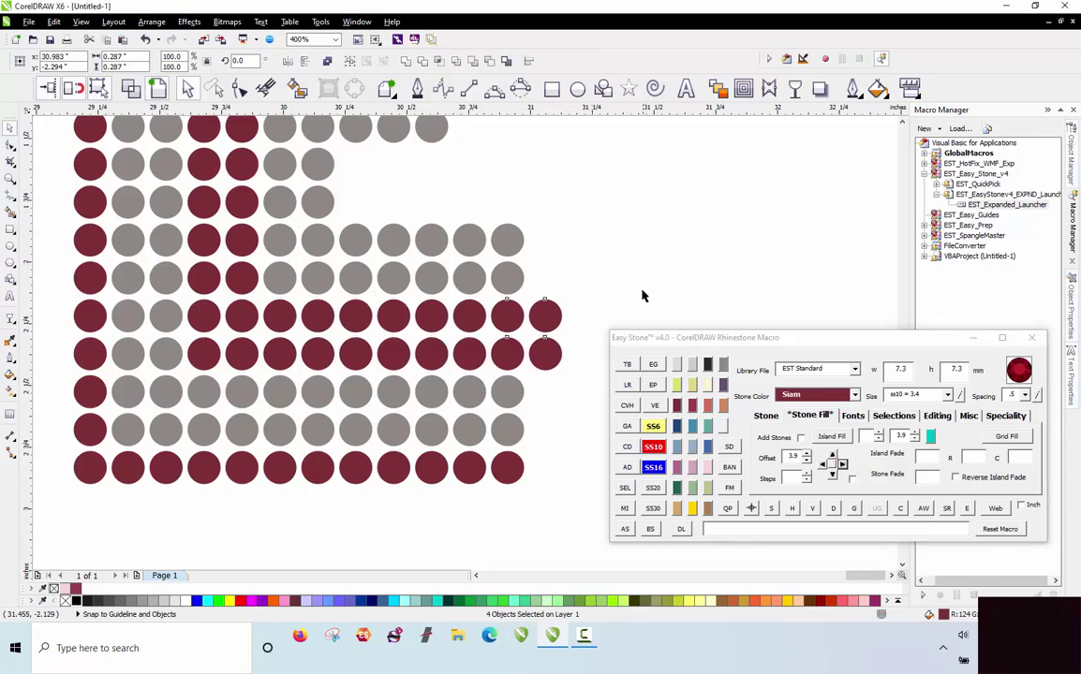
pyautogui.moveTo(627, 227); pyautogui.dragTo(520, 401)
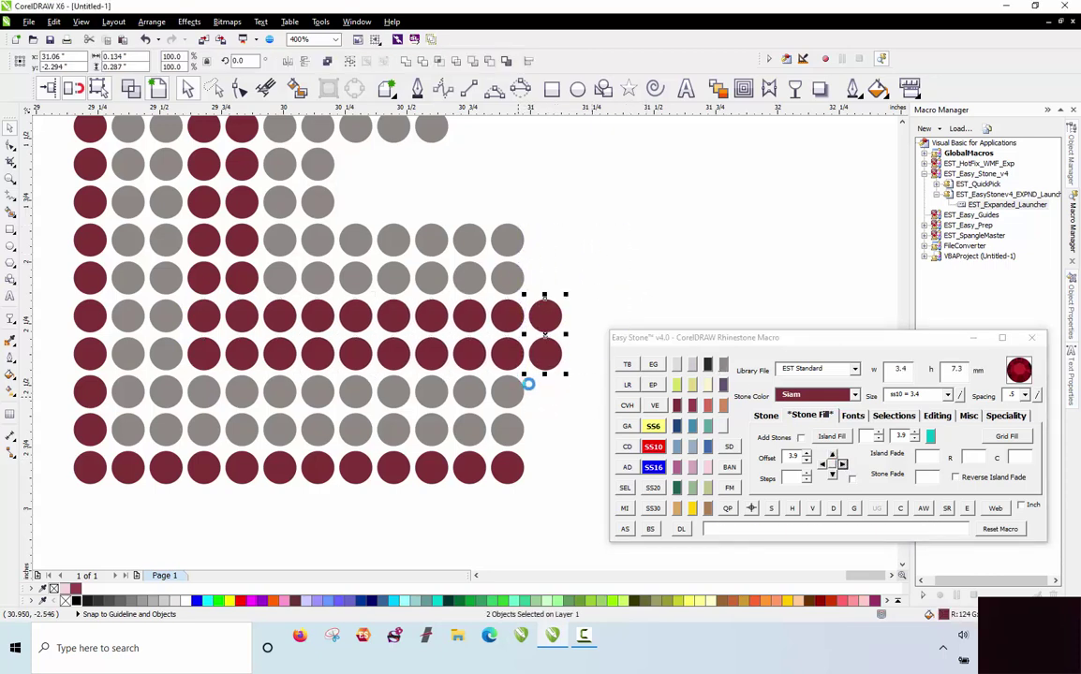
pyautogui.press('Delete')
# Offset the five right-hand gray stones of the base's inner band up one row, color the copies Siam and offset them up again.
pyautogui.scroll(-2, 502, 360)
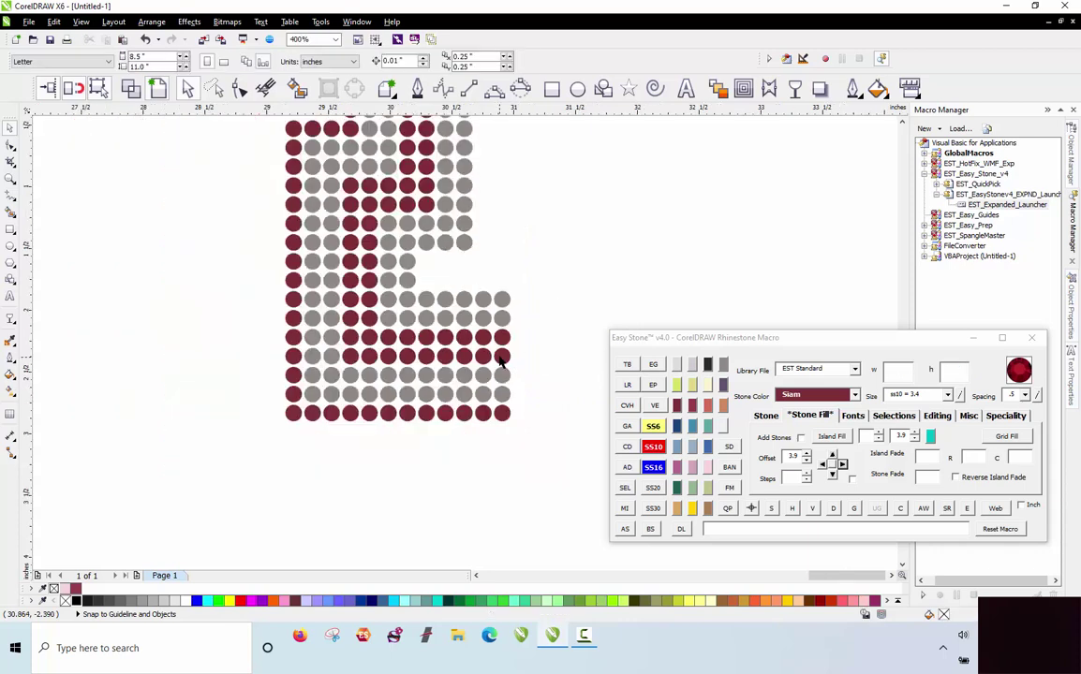
pyautogui.scroll(-3, 511, 324)
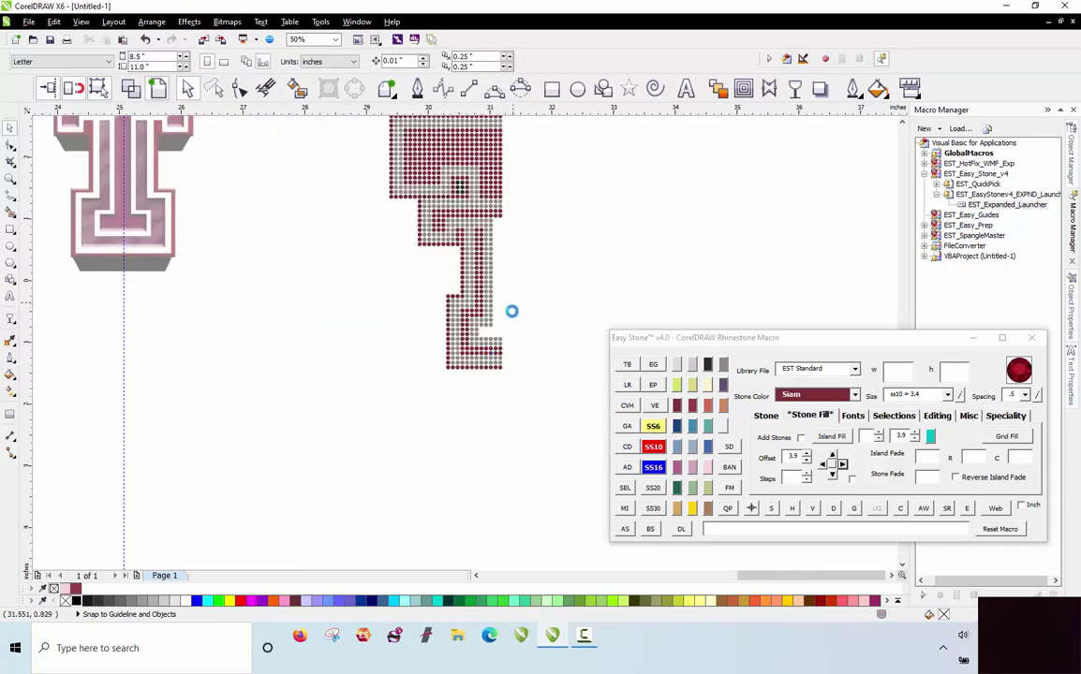
pyautogui.scroll(3, 498, 402)
pyautogui.scroll(2, 462, 393)
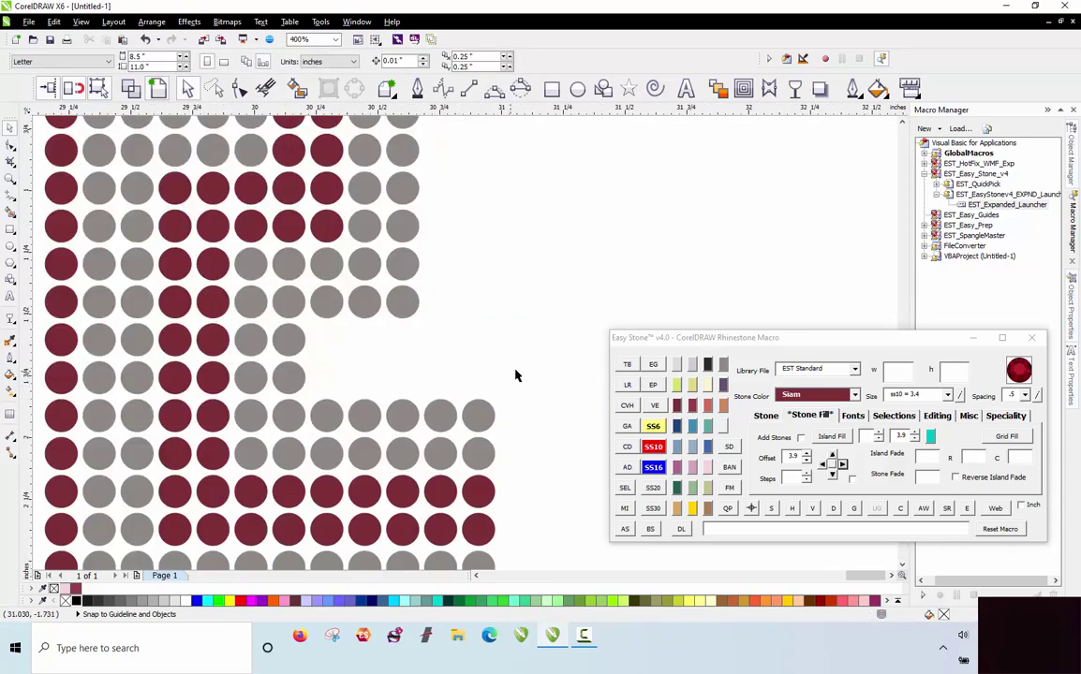
pyautogui.moveTo(524, 369); pyautogui.dragTo(305, 441)
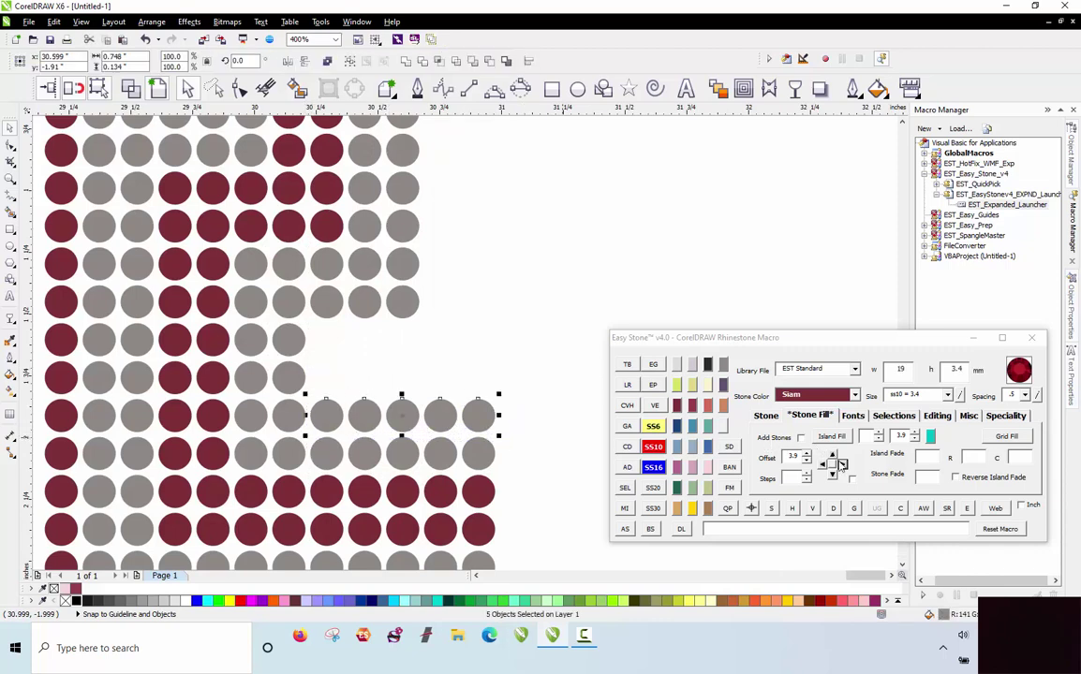
pyautogui.click(832, 456)
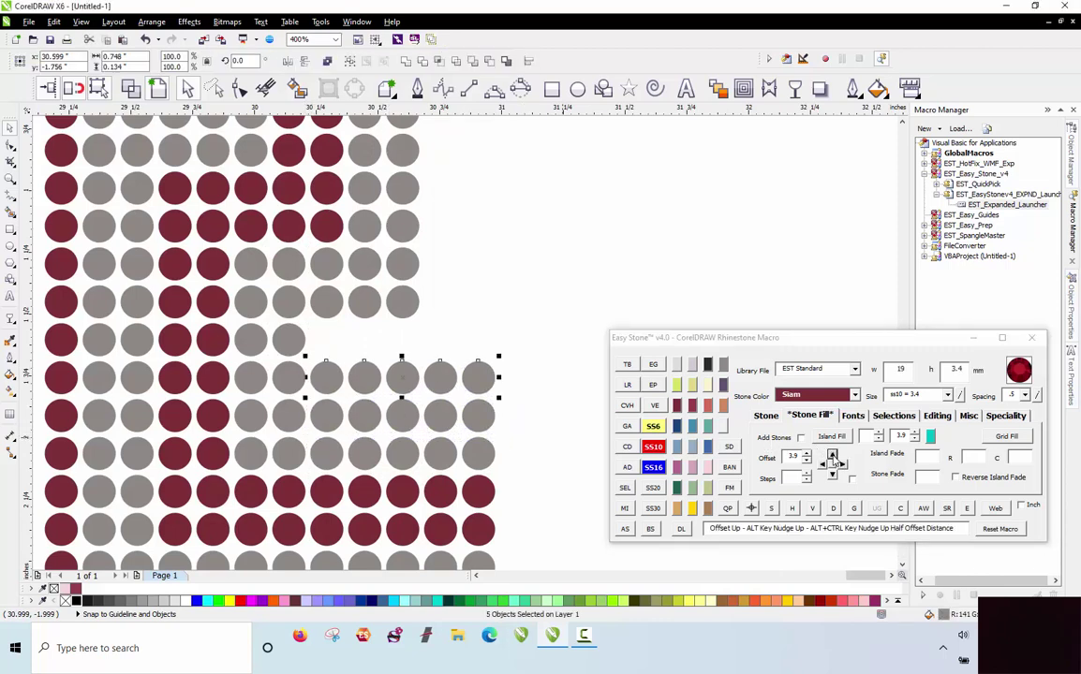
pyautogui.click(676, 405)
pyautogui.click(832, 457)
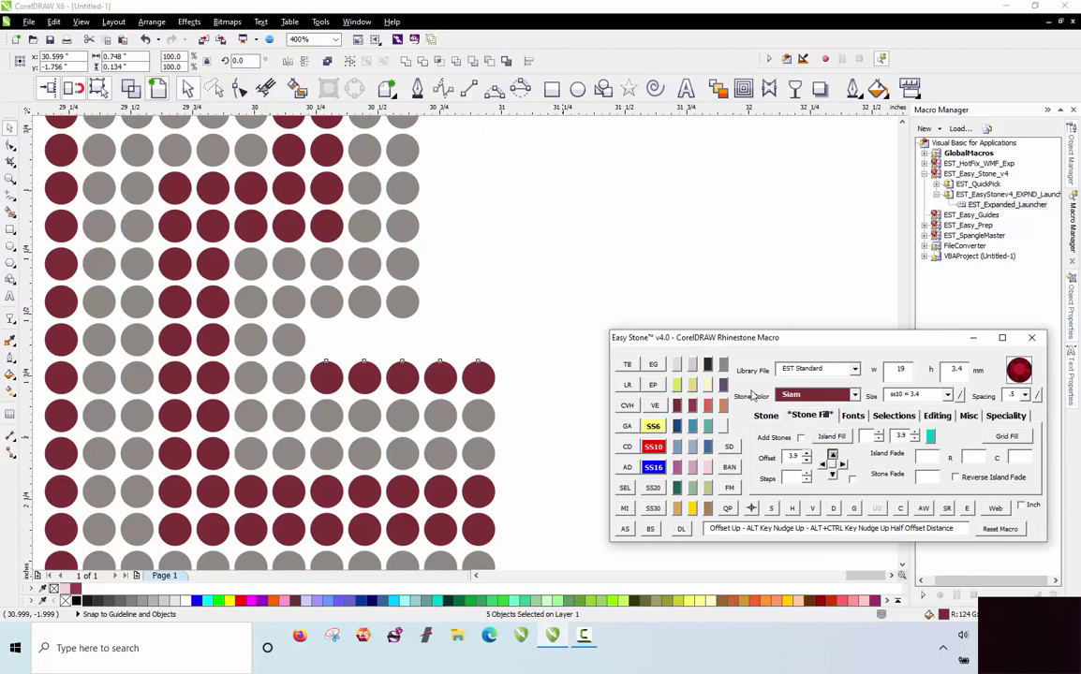
# Offset the rightmost 2×2 block of the new Siam rows repeatedly upward to fill the stem's center columns up to the upper Siam bar.
pyautogui.moveTo(573, 282); pyautogui.dragTo(415, 405)
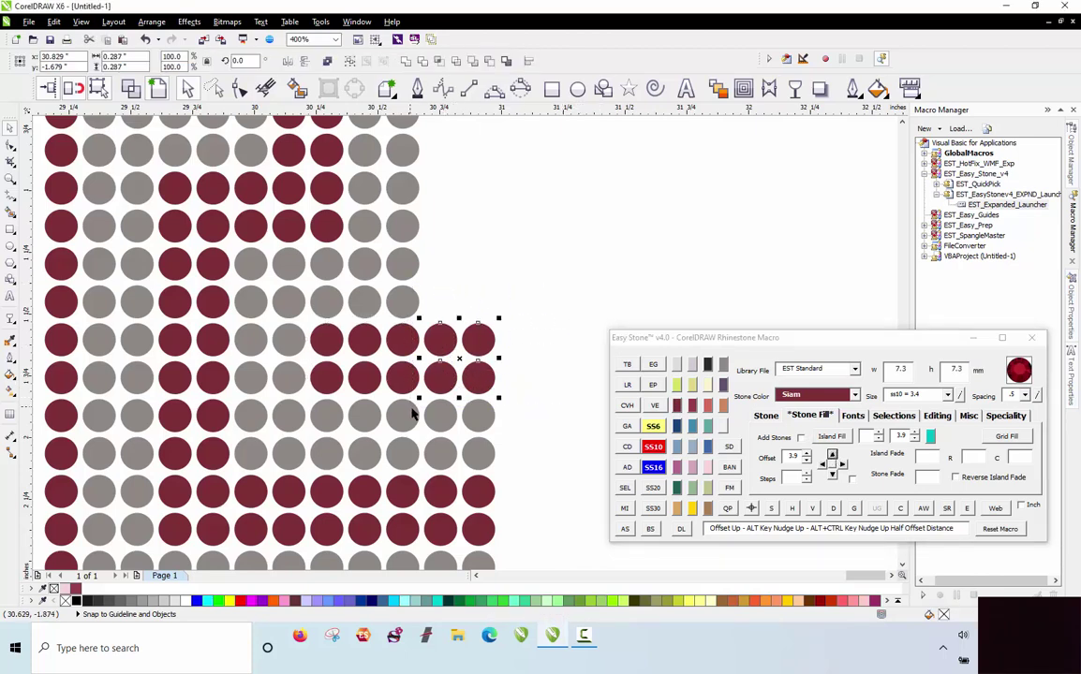
pyautogui.scroll(-2, 417, 408)
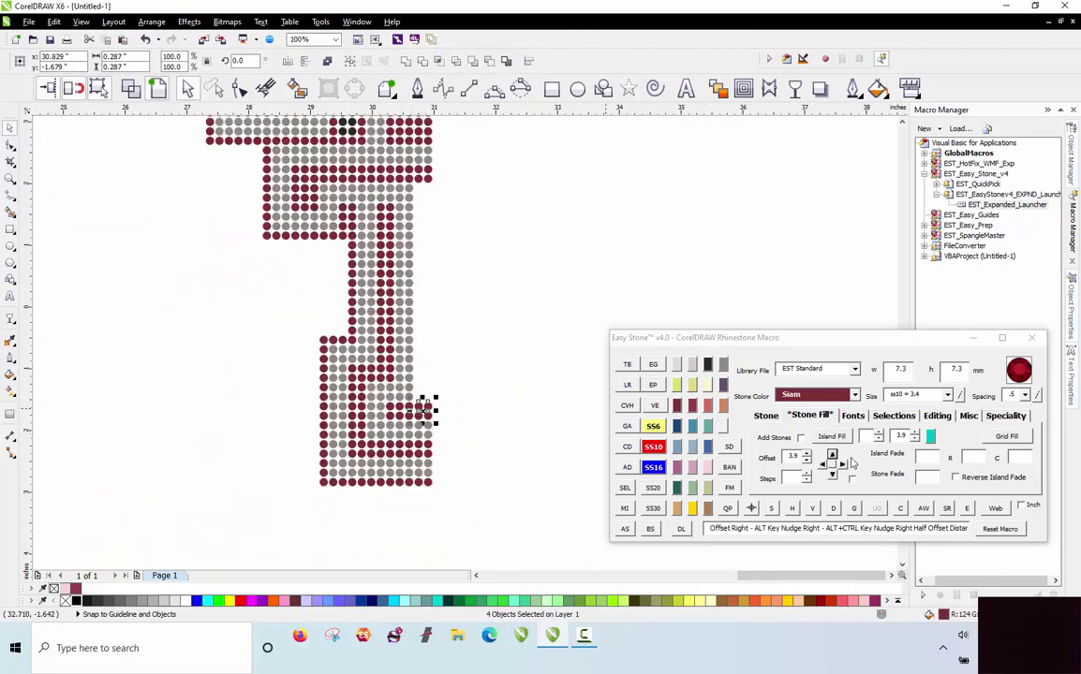
pyautogui.click(831, 456)
pyautogui.click(831, 456)
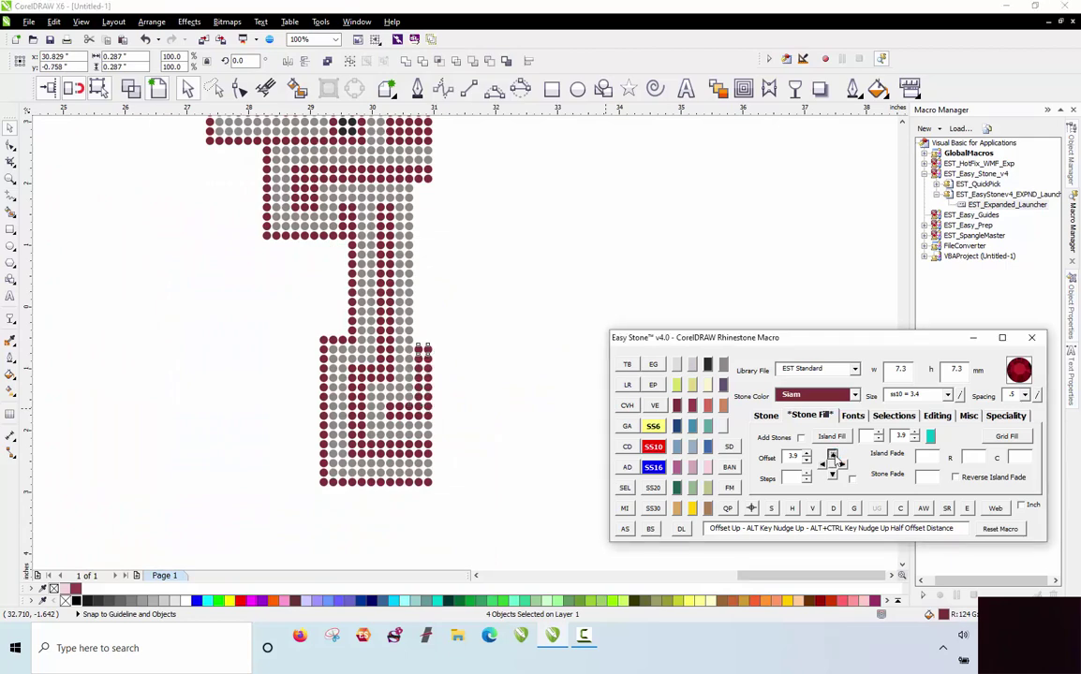
pyautogui.click(831, 457)
pyautogui.click(832, 456)
pyautogui.click(832, 456)
pyautogui.click(832, 456)
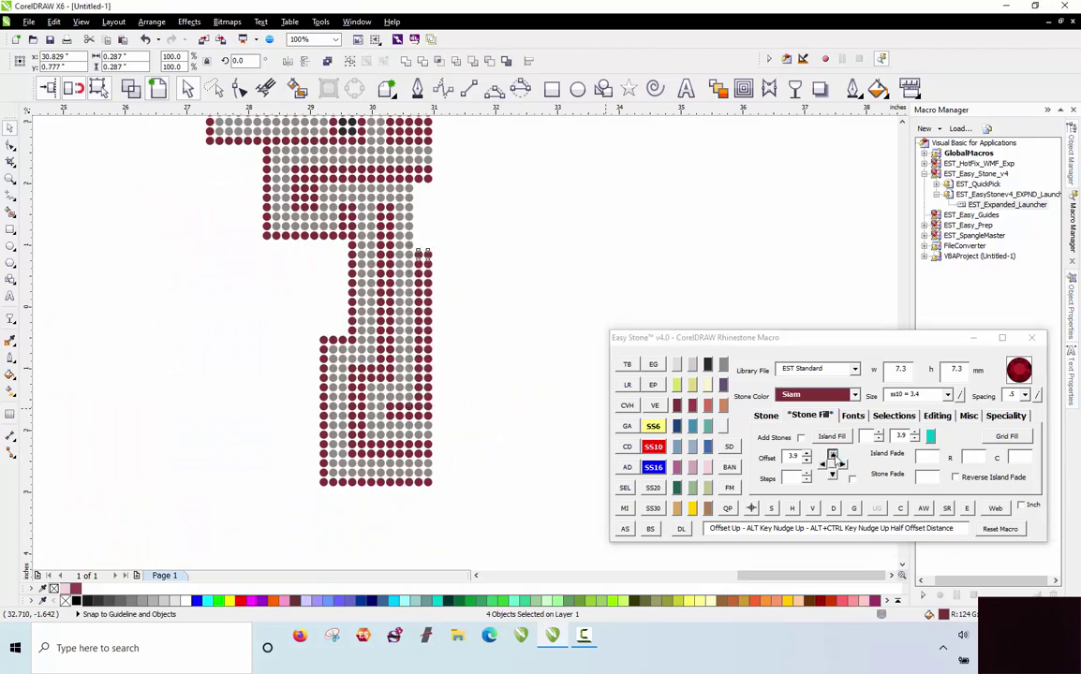
pyautogui.click(832, 456)
pyautogui.click(832, 456)
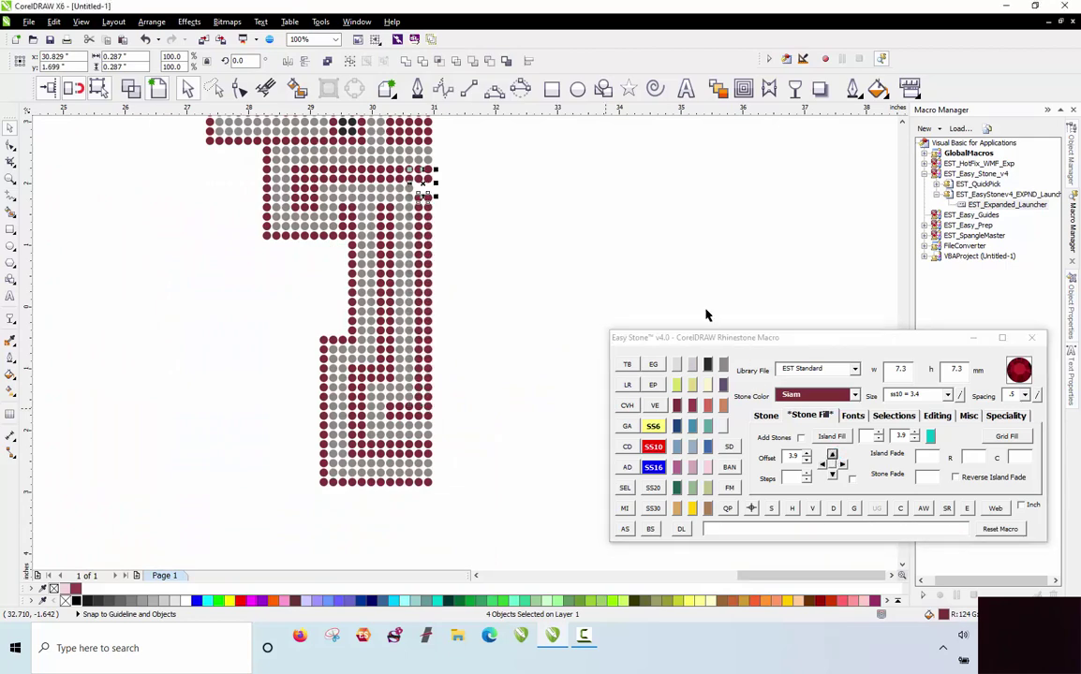
pyautogui.click(458, 202)
# Check the whole half-letter for overlapping stones and delete the overlaps.
pyautogui.scroll(-2, 431, 421)
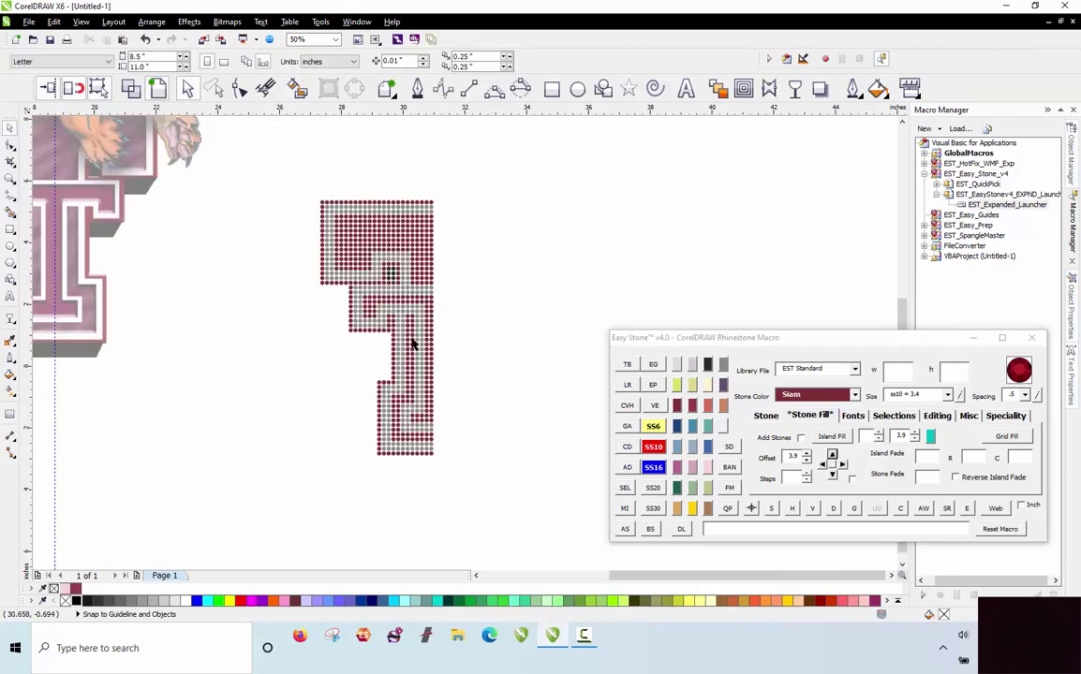
pyautogui.moveTo(273, 184); pyautogui.dragTo(473, 495)
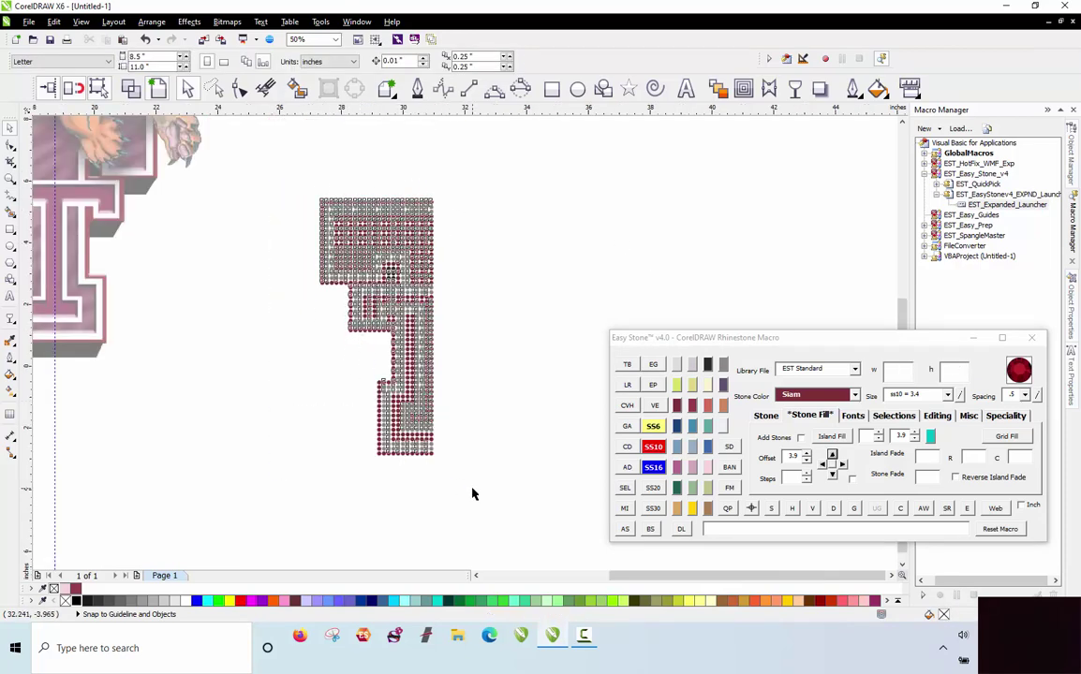
pyautogui.click(900, 510)
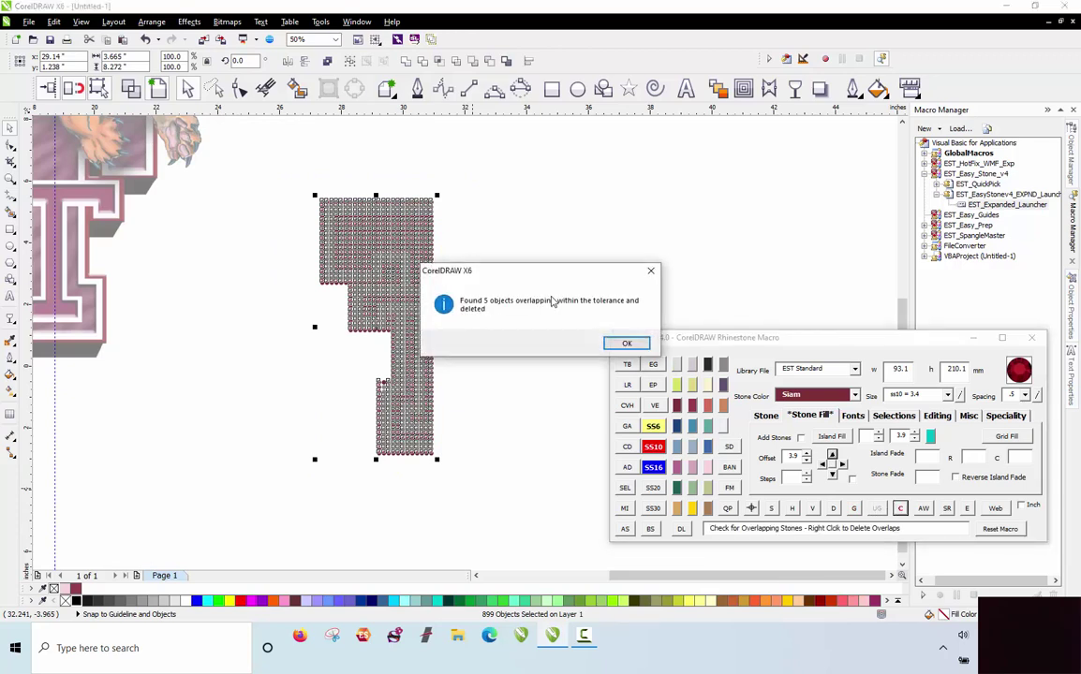
pyautogui.click(626, 342)
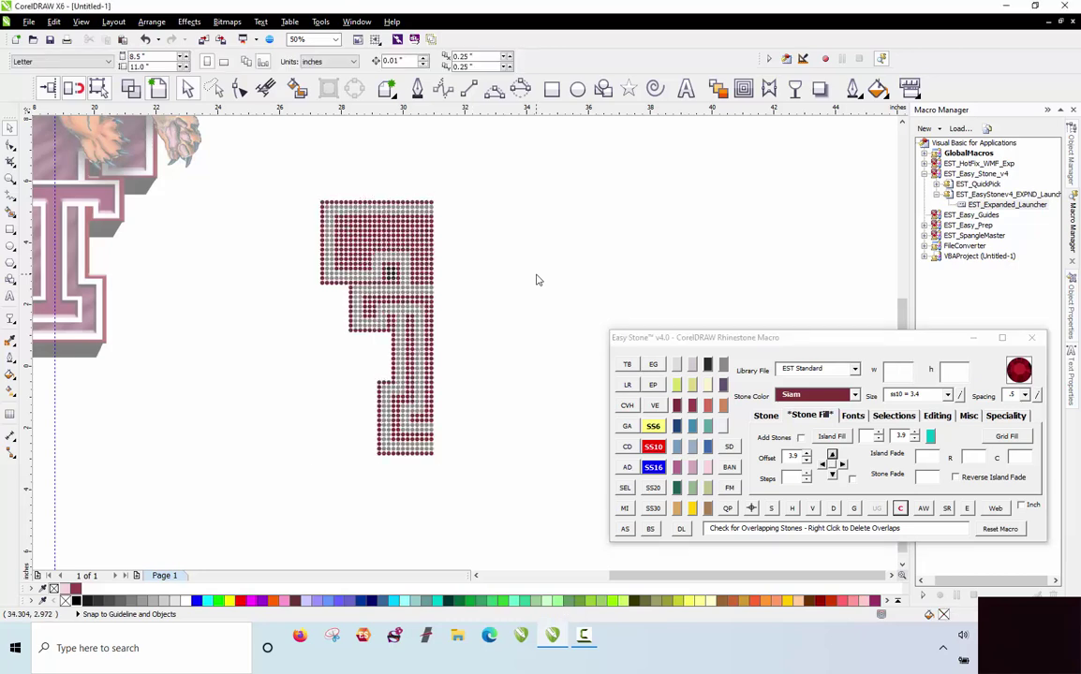
pyautogui.scroll(-1, 537, 279)
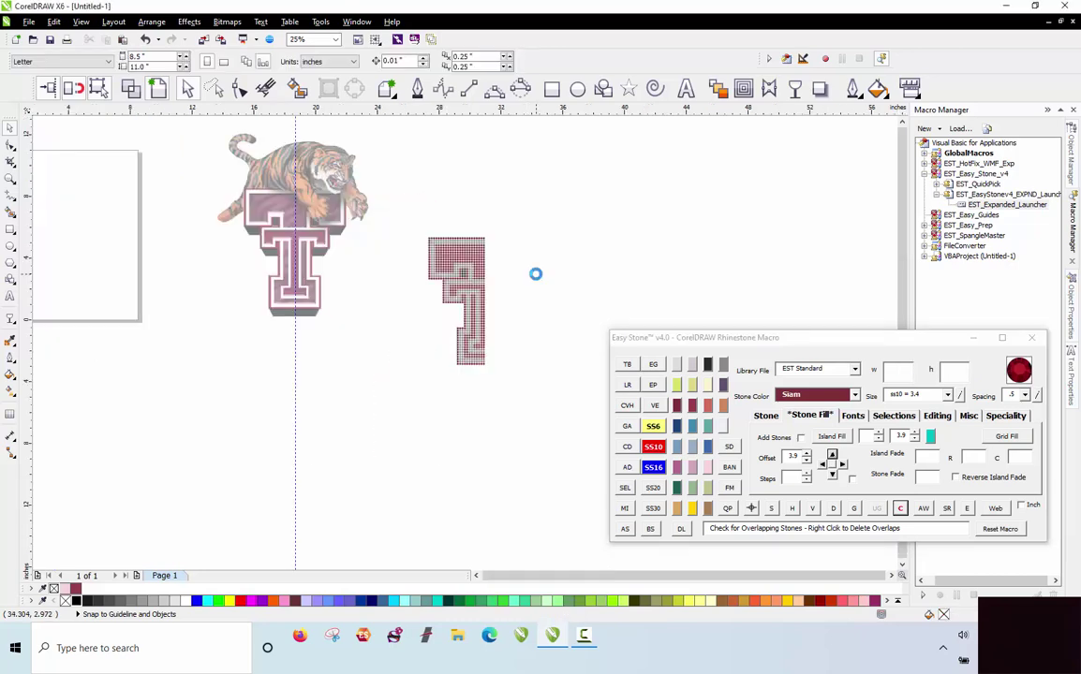
pyautogui.scroll(1, 314, 234)
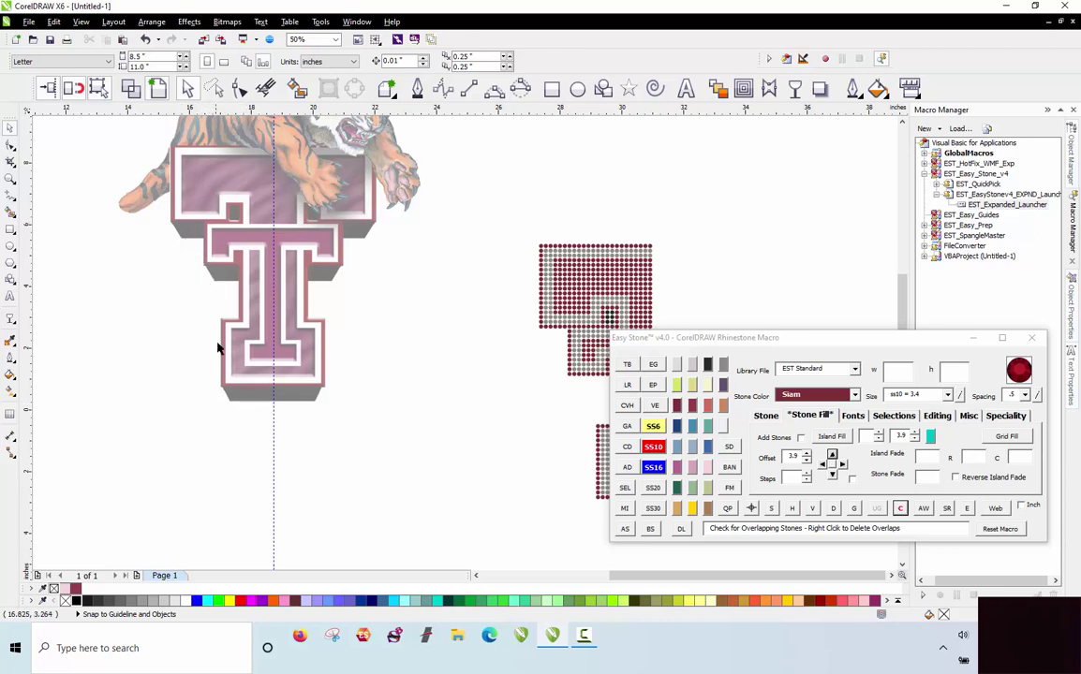
pyautogui.scroll(-1, 356, 340)
pyautogui.scroll(3, 423, 345)
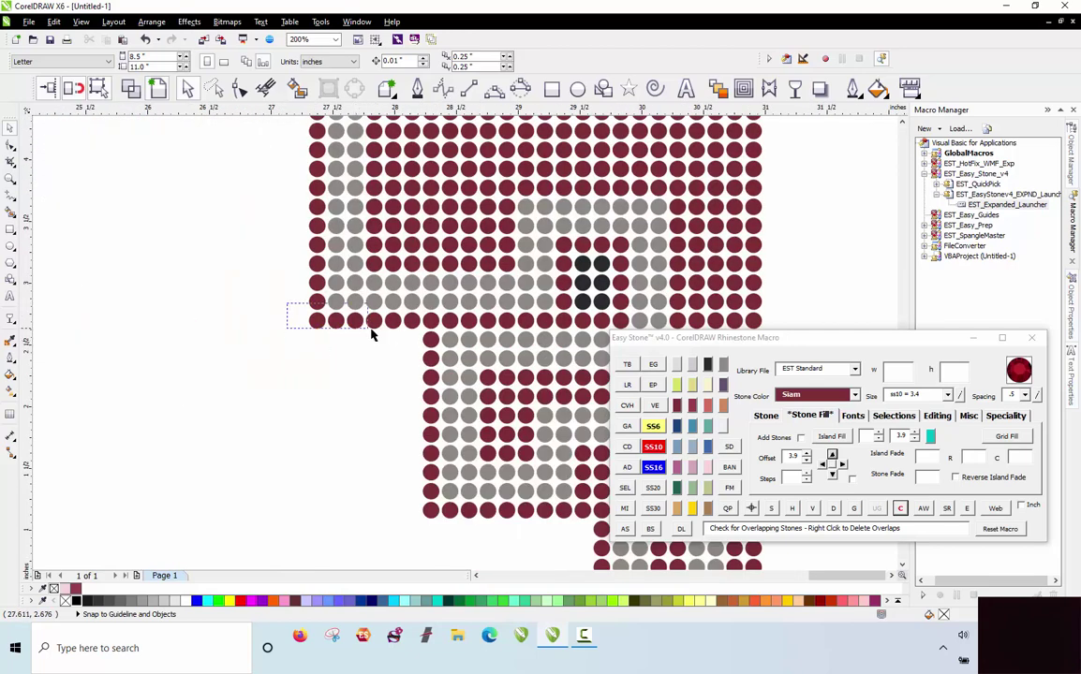
pyautogui.moveTo(370, 335); pyautogui.dragTo(421, 330)
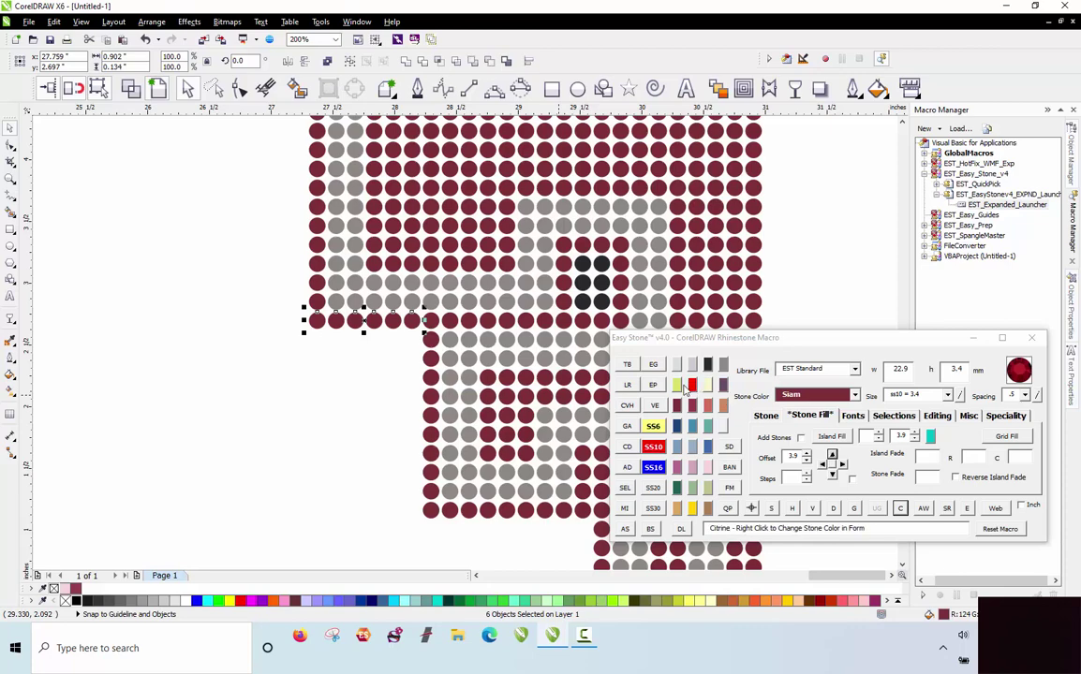
pyautogui.click(294, 398)
pyautogui.scroll(-1, 566, 323)
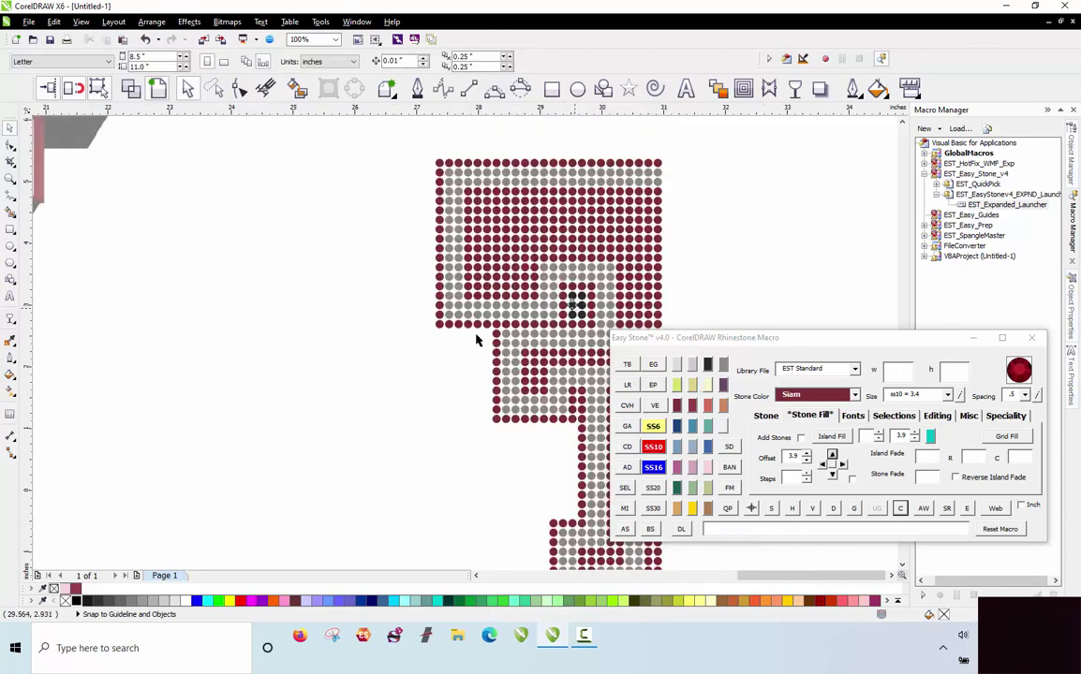
# Move the loose Jet Black stone to the upper inner corner of the gray shadow beneath the reference artwork's lower bar.
pyautogui.click(215, 326)
pyautogui.scroll(-1, 285, 294)
pyautogui.scroll(1, 287, 309)
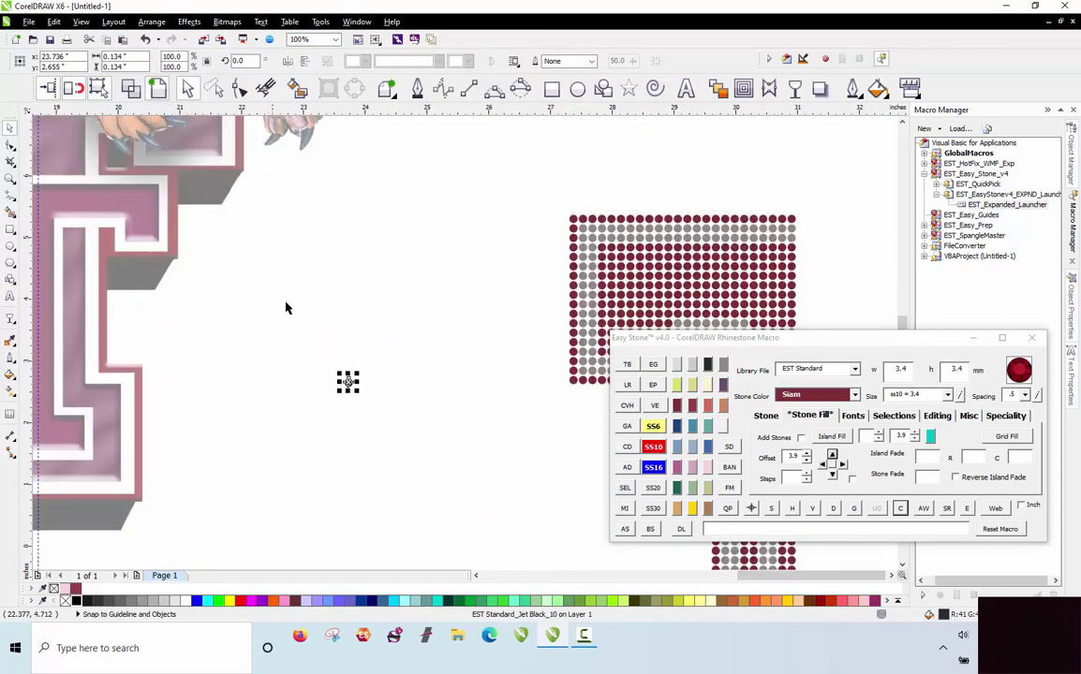
pyautogui.moveTo(348, 381); pyautogui.dragTo(191, 291)
pyautogui.moveTo(128, 265); pyautogui.dragTo(126, 260)
pyautogui.scroll(2, 97, 260)
pyautogui.scroll(1, 201, 270)
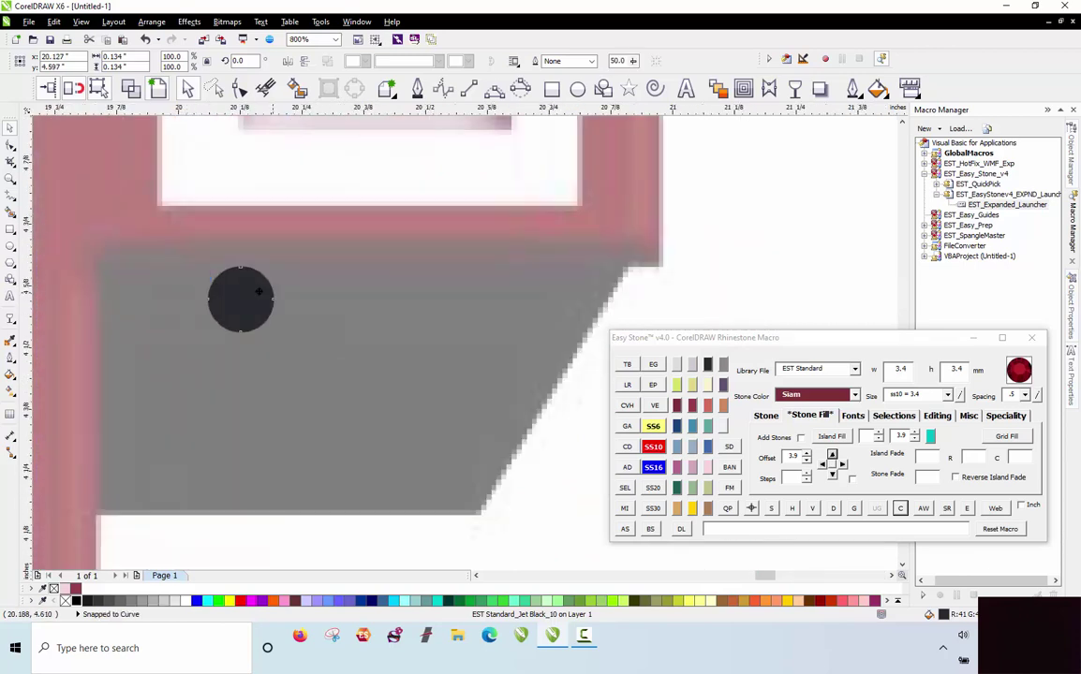
pyautogui.moveTo(258, 291); pyautogui.dragTo(248, 255)
pyautogui.scroll(-1, 272, 238)
pyautogui.scroll(1, 250, 263)
# Offset the stone down three times to gauge the shadow's depth in stone rows, and remove the test column.
pyautogui.click(832, 475)
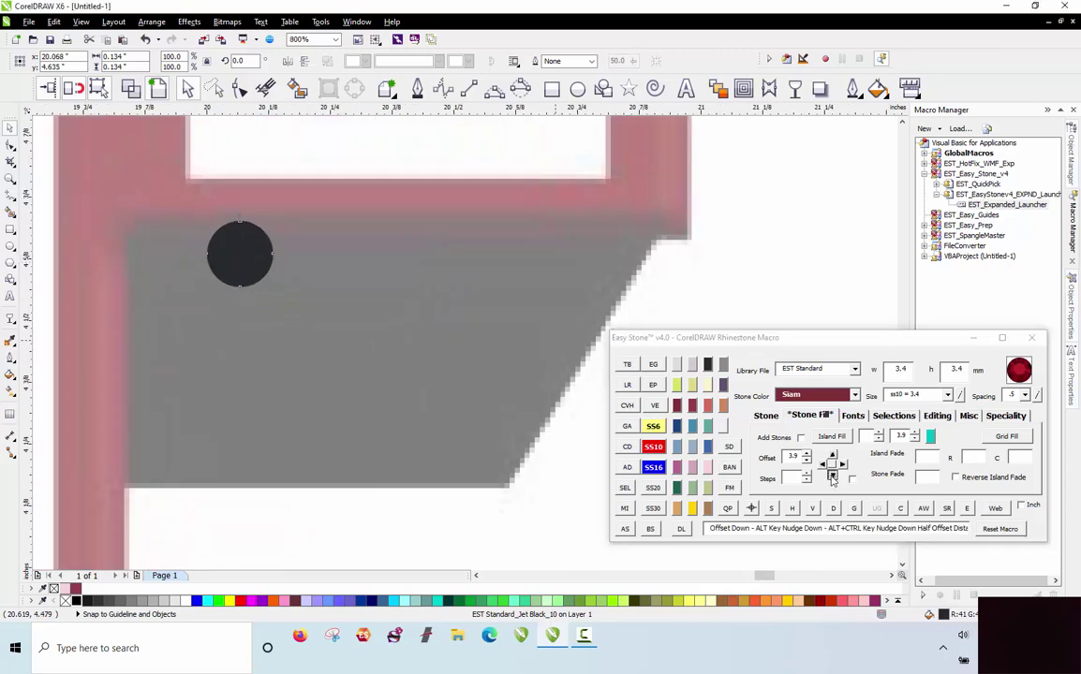
pyautogui.click(832, 475)
pyautogui.click(832, 475)
pyautogui.press('Escape')
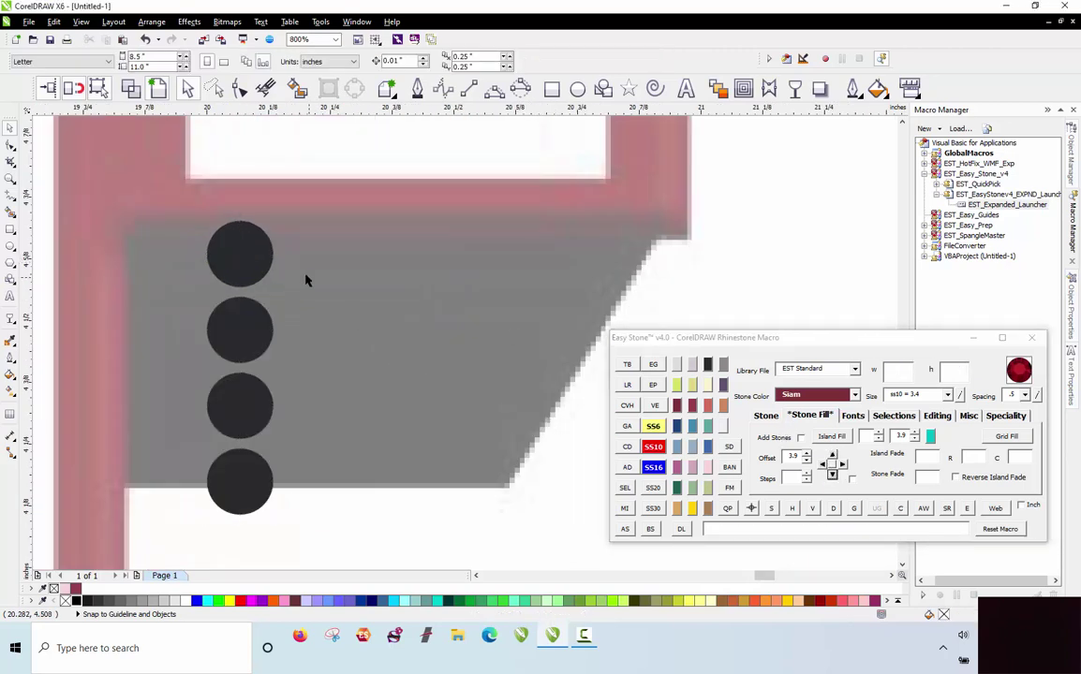
pyautogui.scroll(-2, 356, 265)
pyautogui.moveTo(465, 212); pyautogui.dragTo(239, 438)
pyautogui.press('Escape')
pyautogui.scroll(-4, 218, 307)
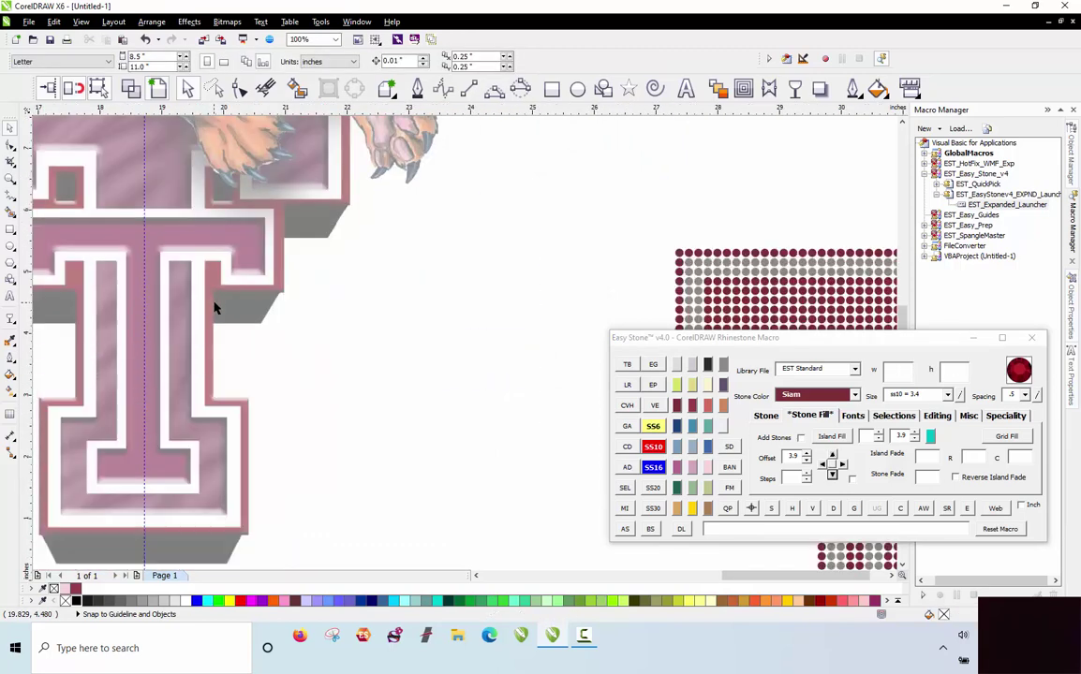
# Build four Jet Black shadow rows beneath the upper bar by offsetting its six outer bottom-edge Siam stones down and recoloring the copies.
pyautogui.scroll(2, 443, 397)
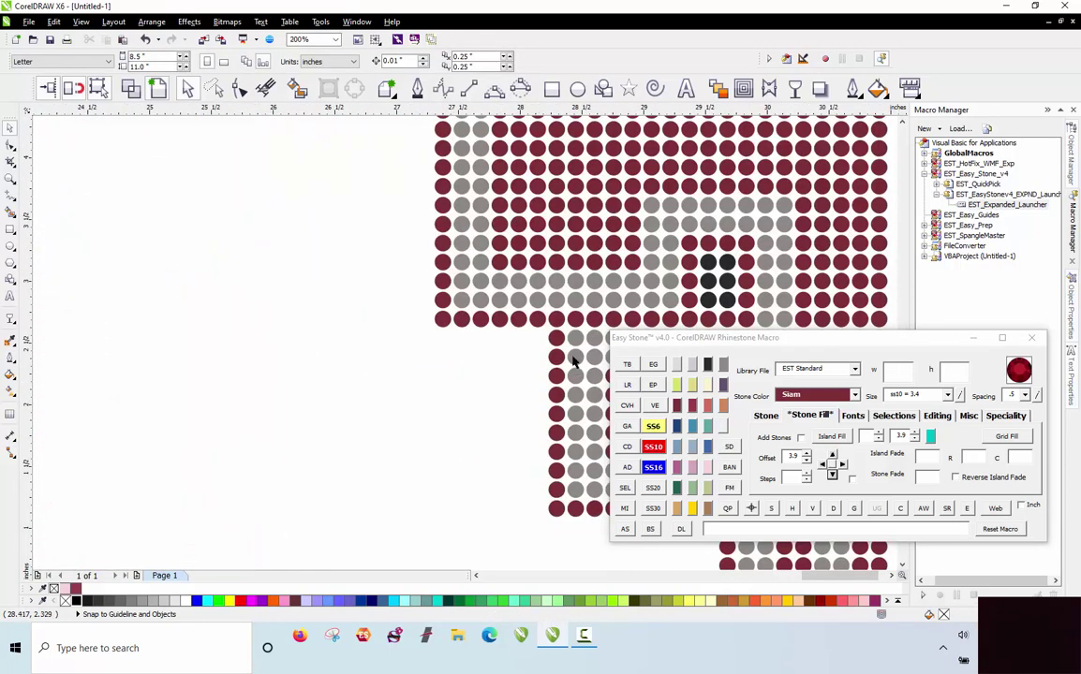
pyautogui.scroll(1, 505, 354)
pyautogui.moveTo(275, 272); pyautogui.dragTo(530, 311)
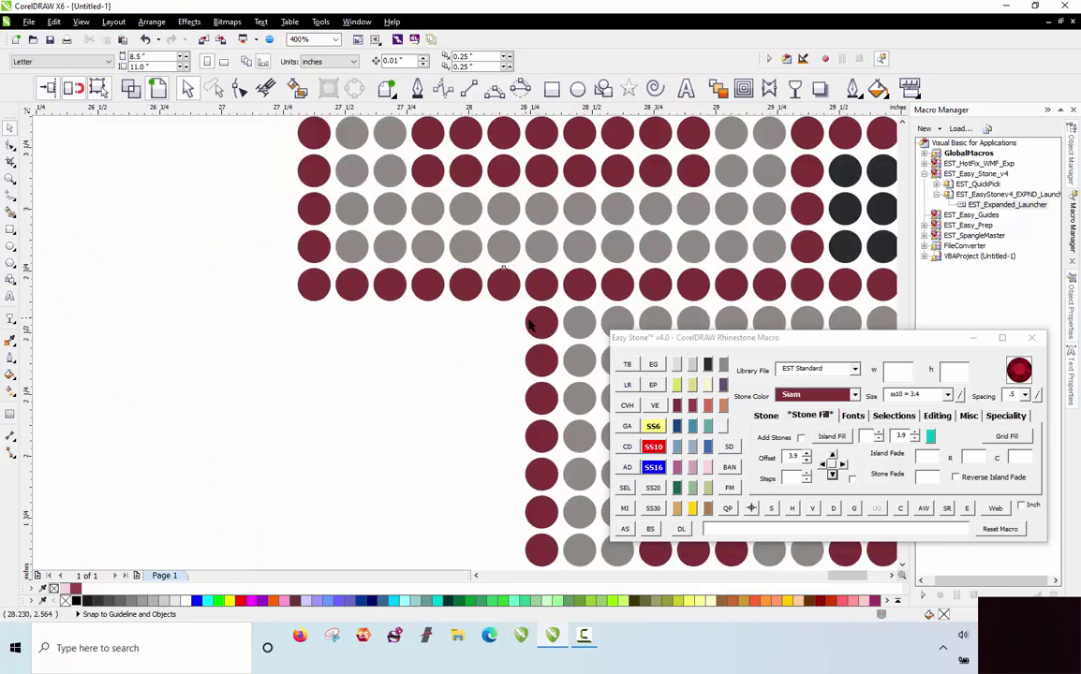
pyautogui.click(833, 476)
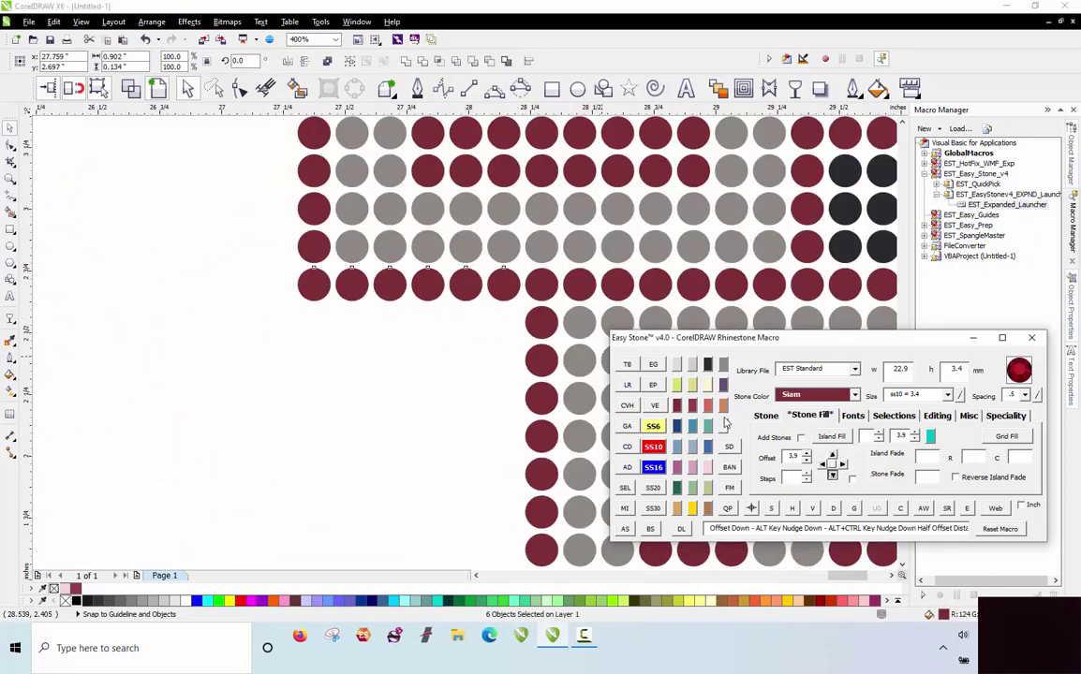
pyautogui.click(708, 364)
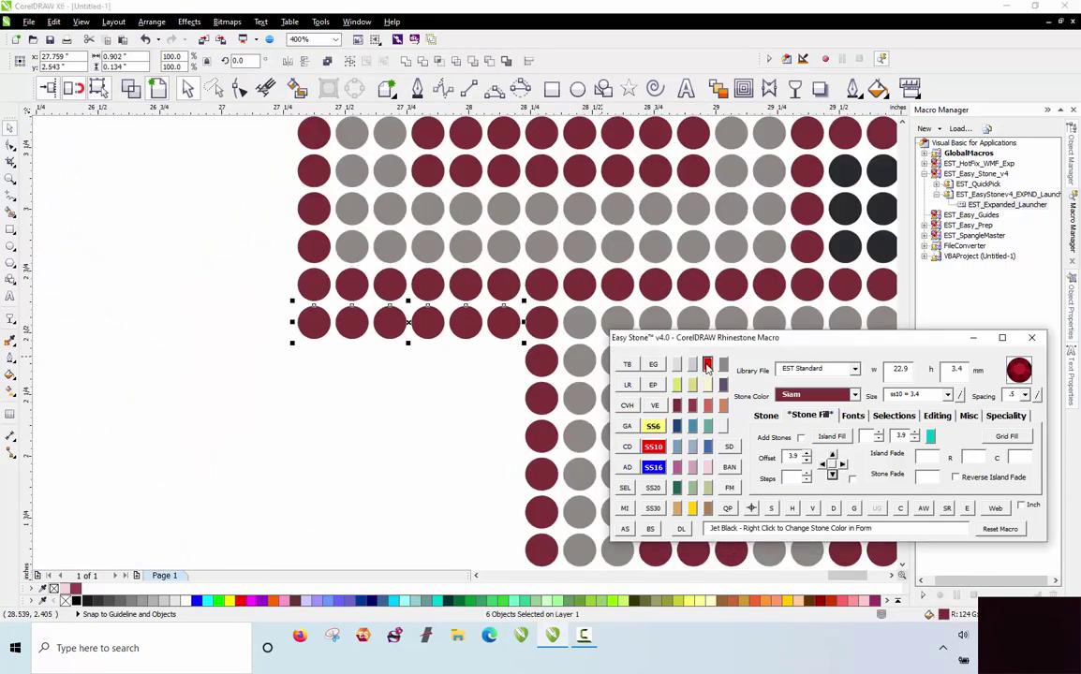
pyautogui.click(831, 476)
pyautogui.click(832, 476)
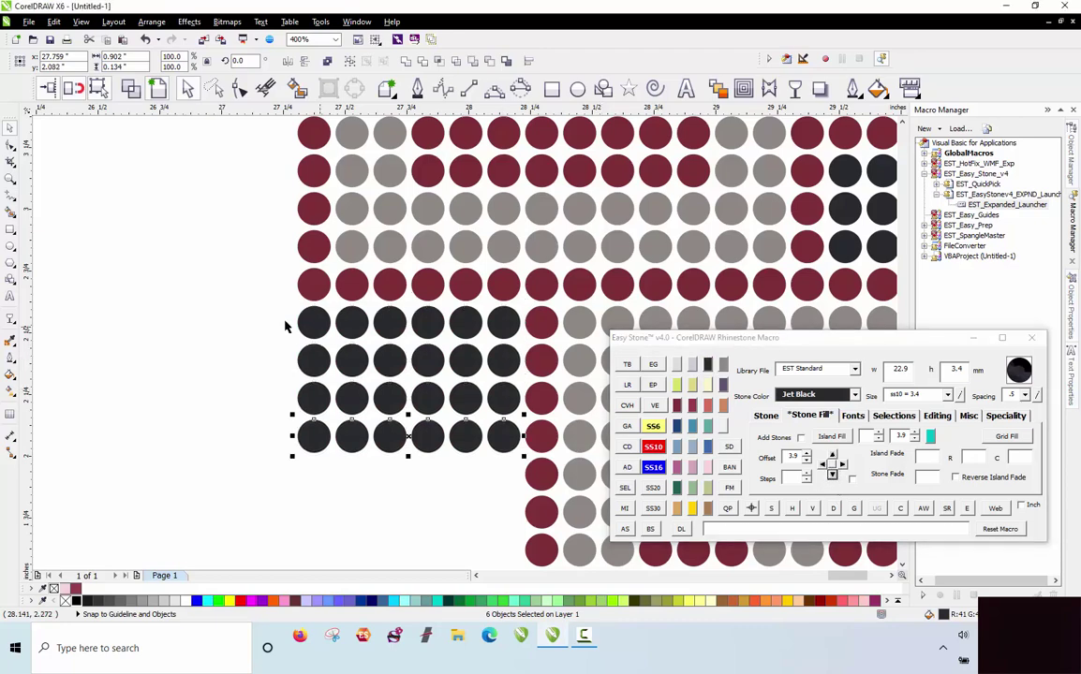
pyautogui.click(256, 251)
# Build four Jet Black shadow rows beneath the lower bar by offsetting its nine exposed bottom-edge stones down and recoloring the copies.
pyautogui.scroll(-1, 256, 246)
pyautogui.scroll(-1, 256, 247)
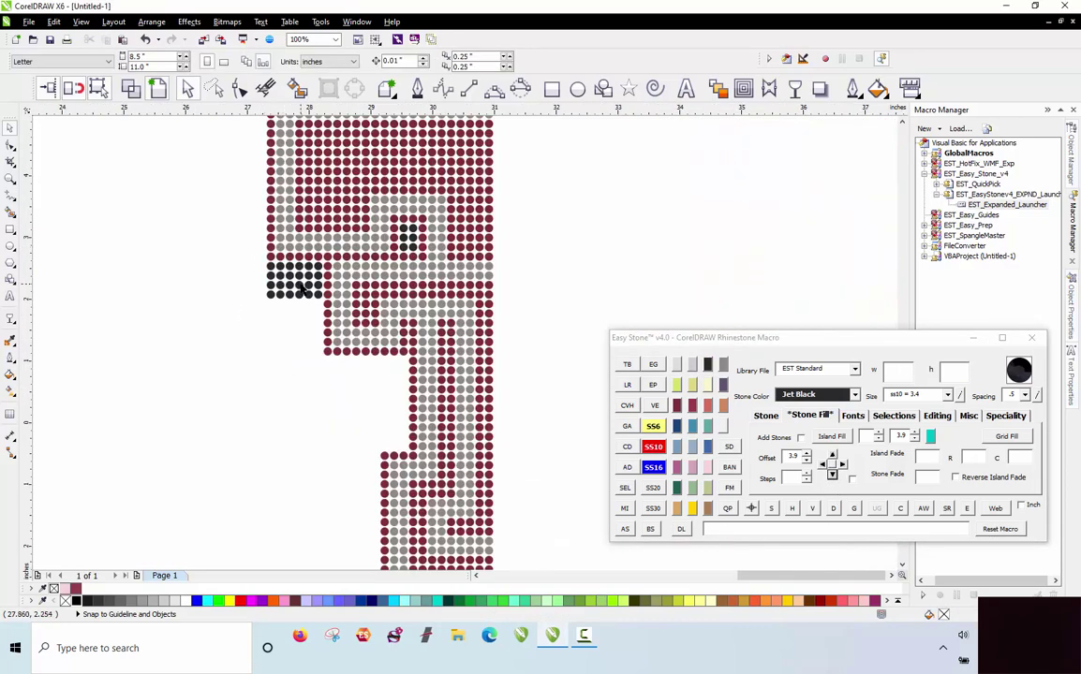
pyautogui.scroll(1, 303, 288)
pyautogui.moveTo(310, 401); pyautogui.dragTo(521, 440)
pyautogui.click(832, 473)
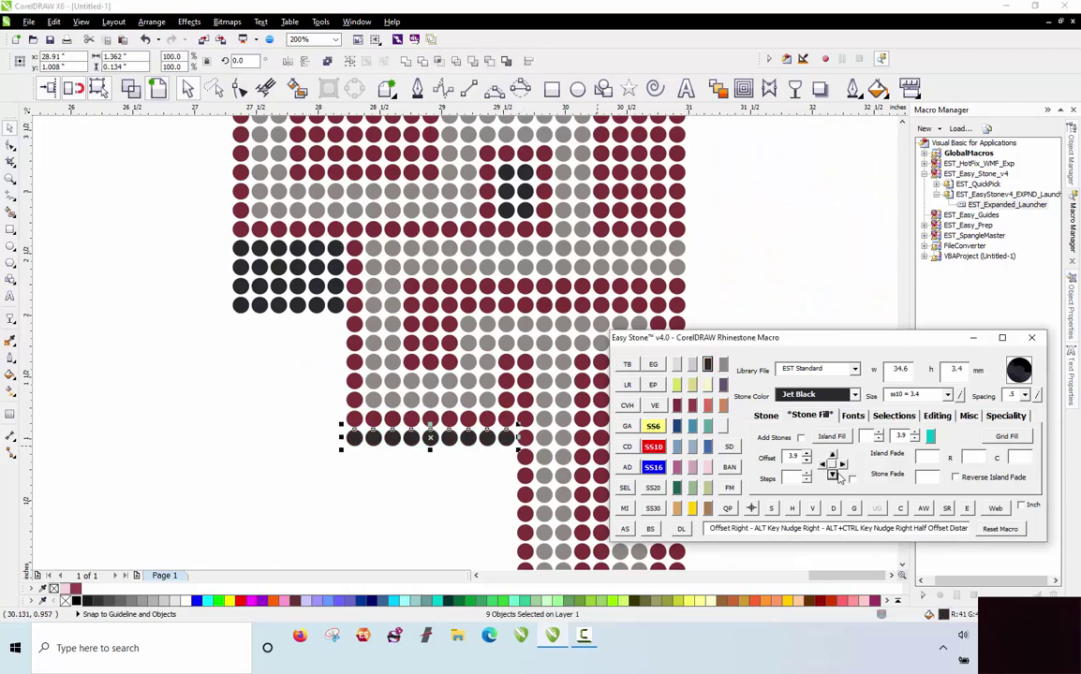
pyautogui.click(832, 474)
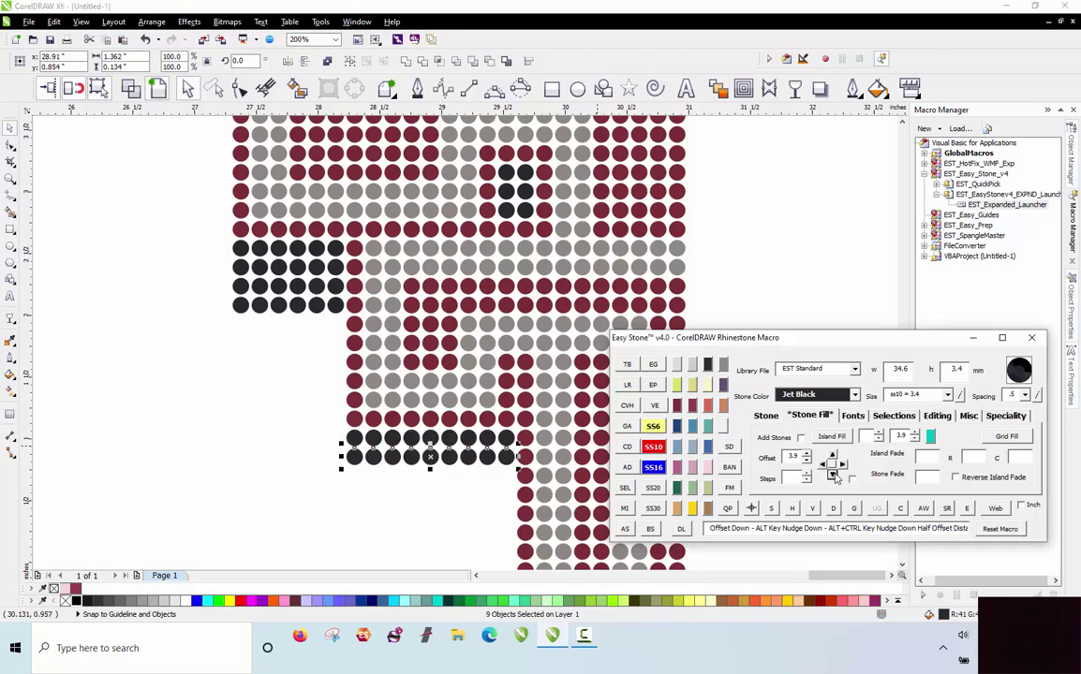
pyautogui.click(833, 474)
pyautogui.click(832, 474)
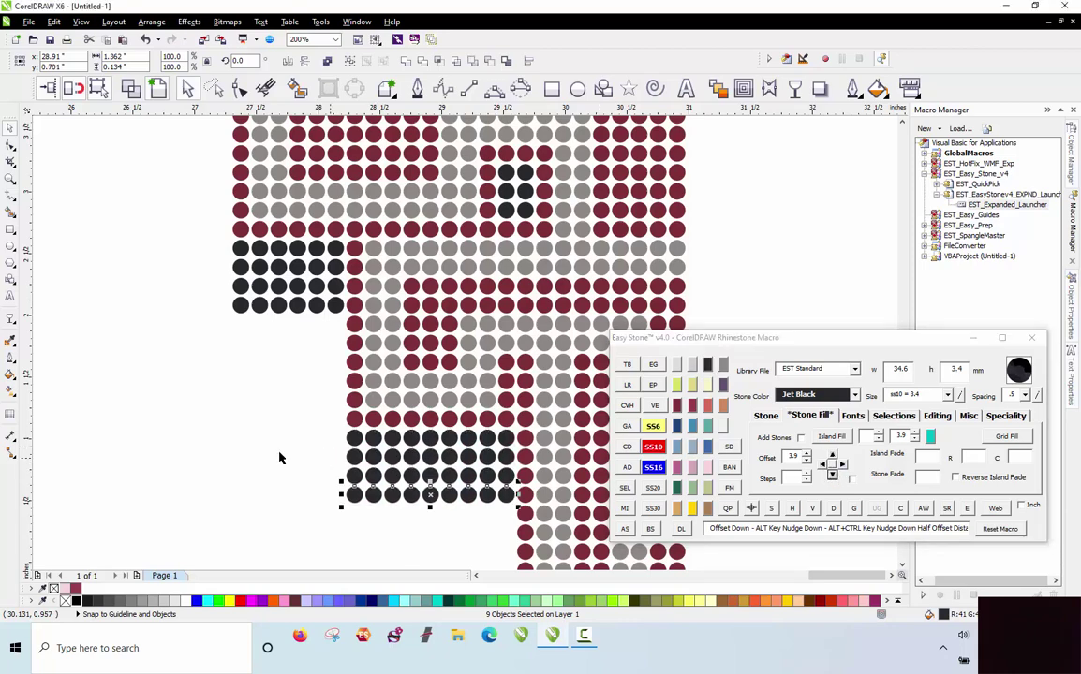
pyautogui.click(288, 319)
# Build four Jet Black shadow rows beneath the base by offsetting its twelve bottom-edge stones down and recoloring the copies.
pyautogui.scroll(-3, 289, 319)
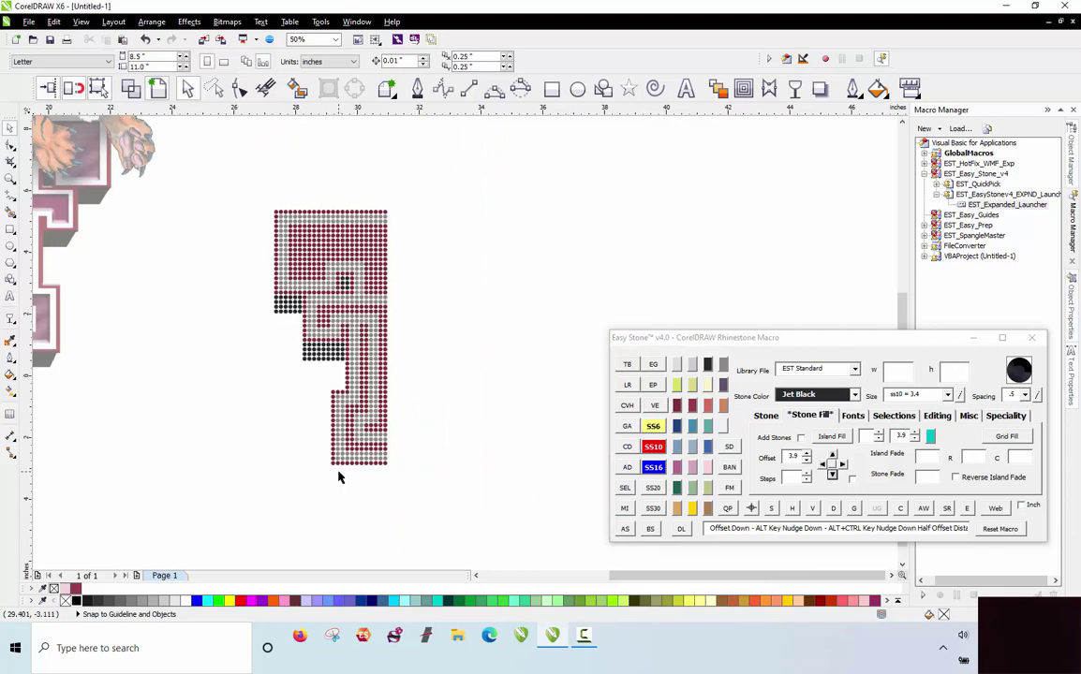
pyautogui.scroll(2, 339, 478)
pyautogui.moveTo(295, 429); pyautogui.dragTo(536, 469)
pyautogui.click(831, 475)
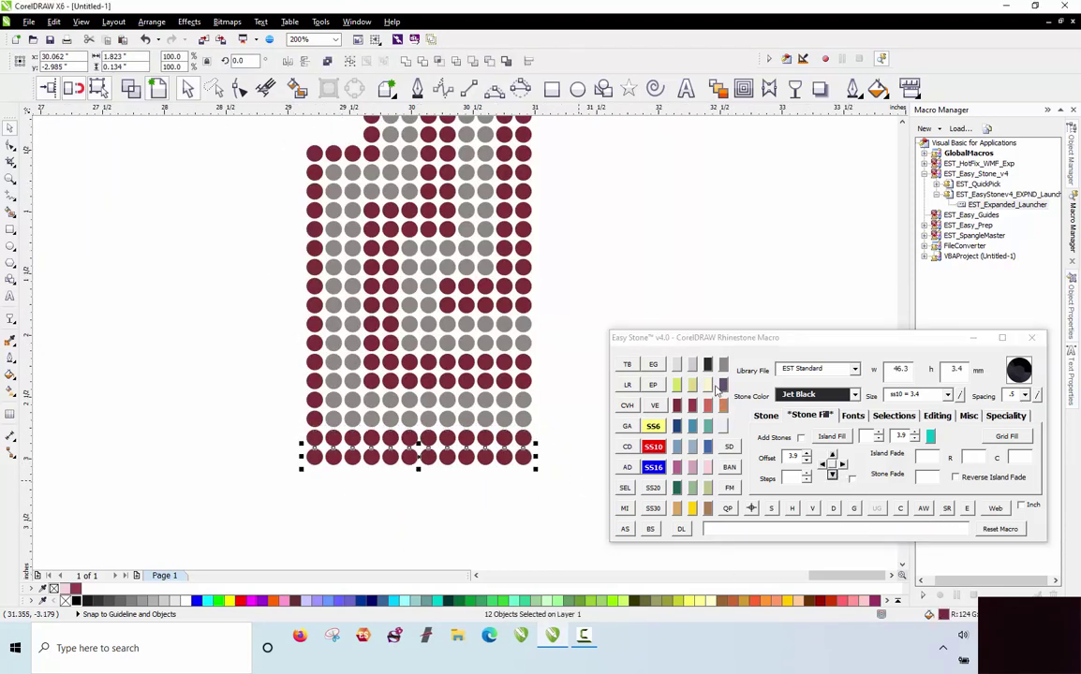
pyautogui.click(832, 475)
pyautogui.click(832, 475)
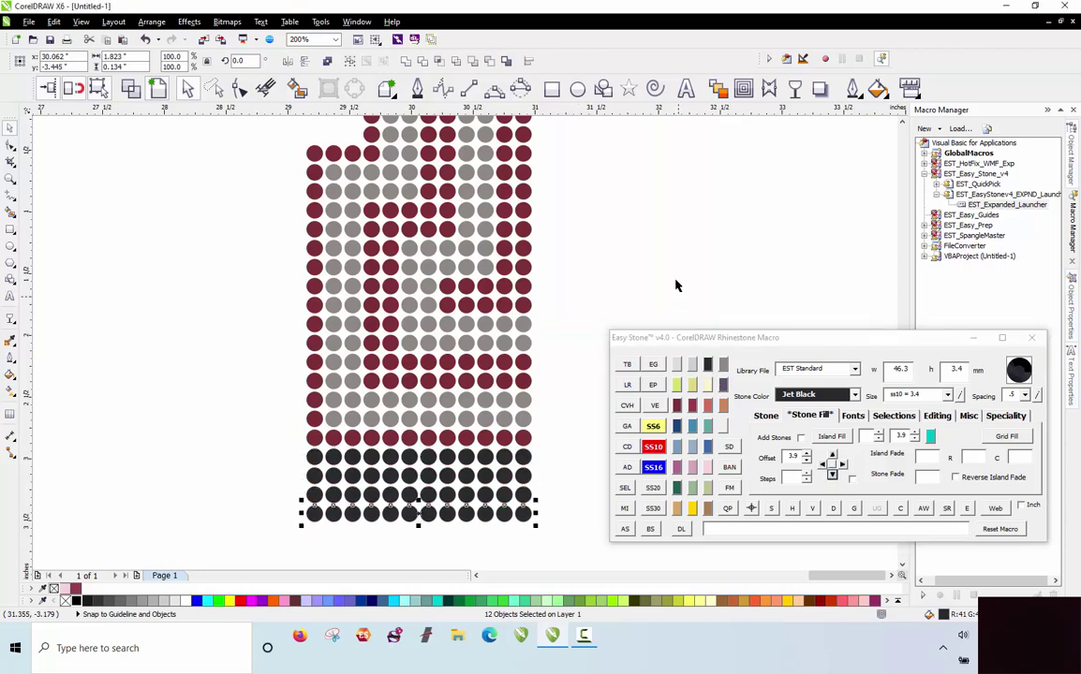
pyautogui.click(616, 306)
# Start the slant of the upper Jet Black block by deleting the lower three stones of its outermost column.
pyautogui.scroll(-2, 580, 356)
pyautogui.scroll(-2, 546, 368)
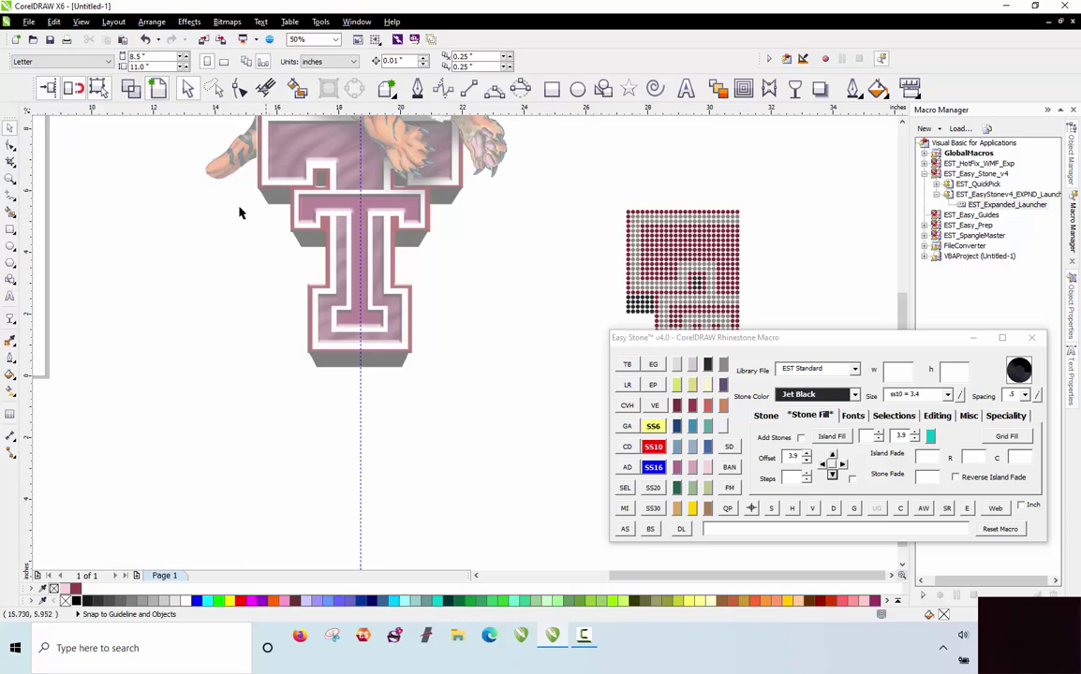
pyautogui.scroll(-2, 205, 265)
pyautogui.scroll(4, 447, 278)
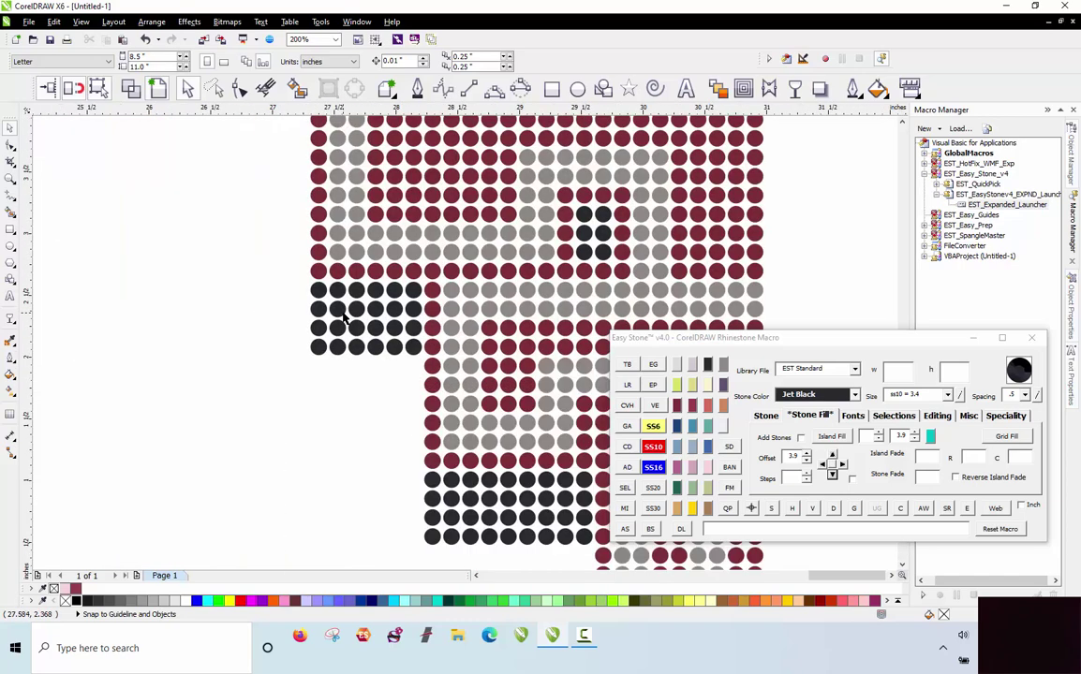
pyautogui.scroll(1, 343, 318)
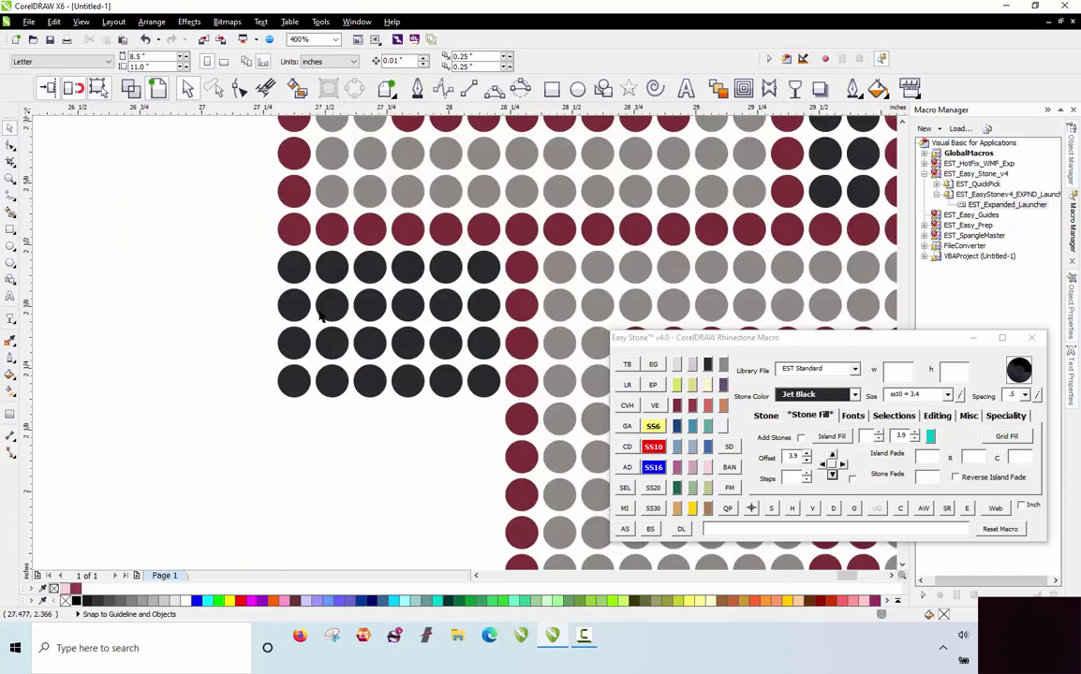
pyautogui.scroll(1, 268, 316)
pyautogui.click(272, 301)
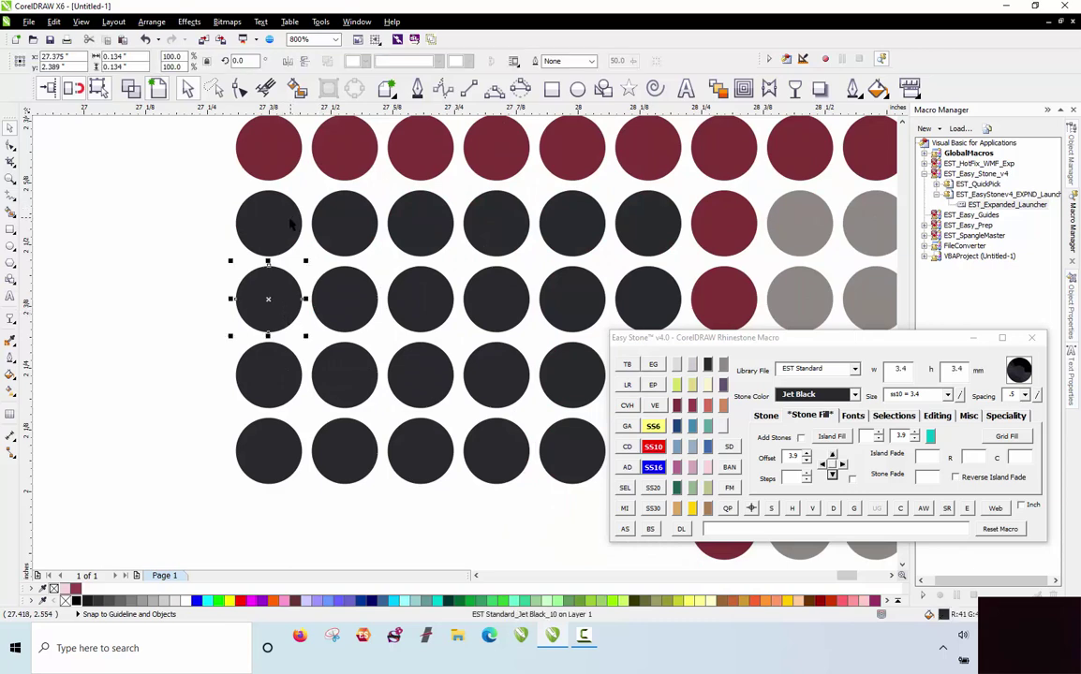
pyautogui.moveTo(279, 291); pyautogui.dragTo(279, 367)
pyautogui.press('Delete')
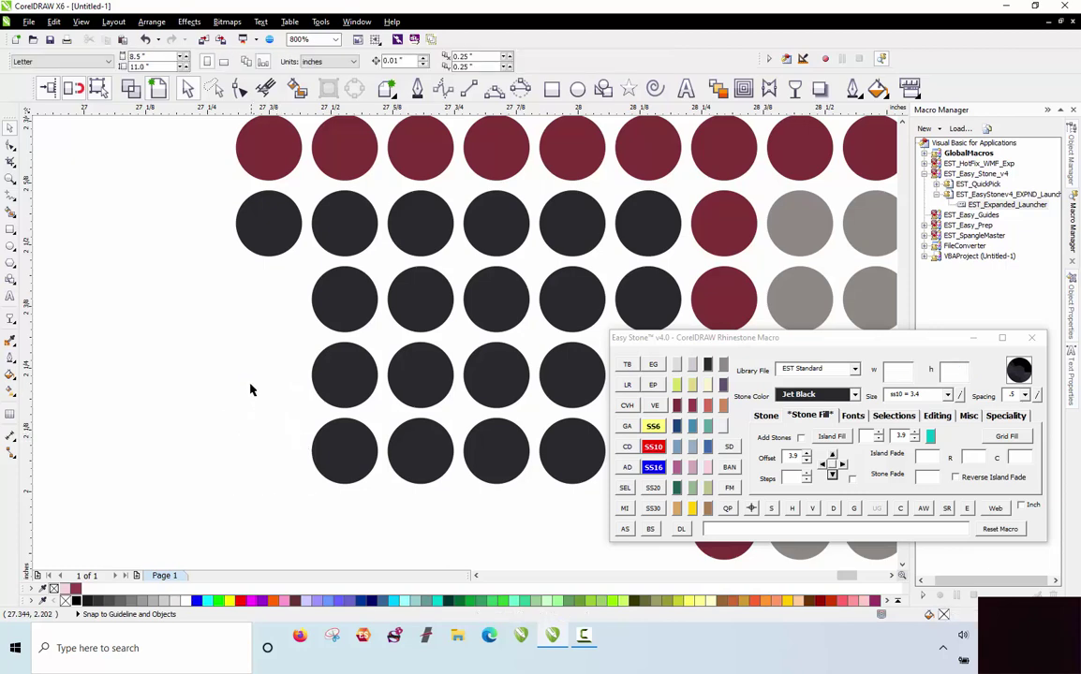
# Shift the outermost stone of the upper Jet Black block's second row outward, about midway between the end stones above and below.
pyautogui.click(348, 305)
pyautogui.moveTo(347, 309); pyautogui.dragTo(311, 300)
pyautogui.press('Escape')
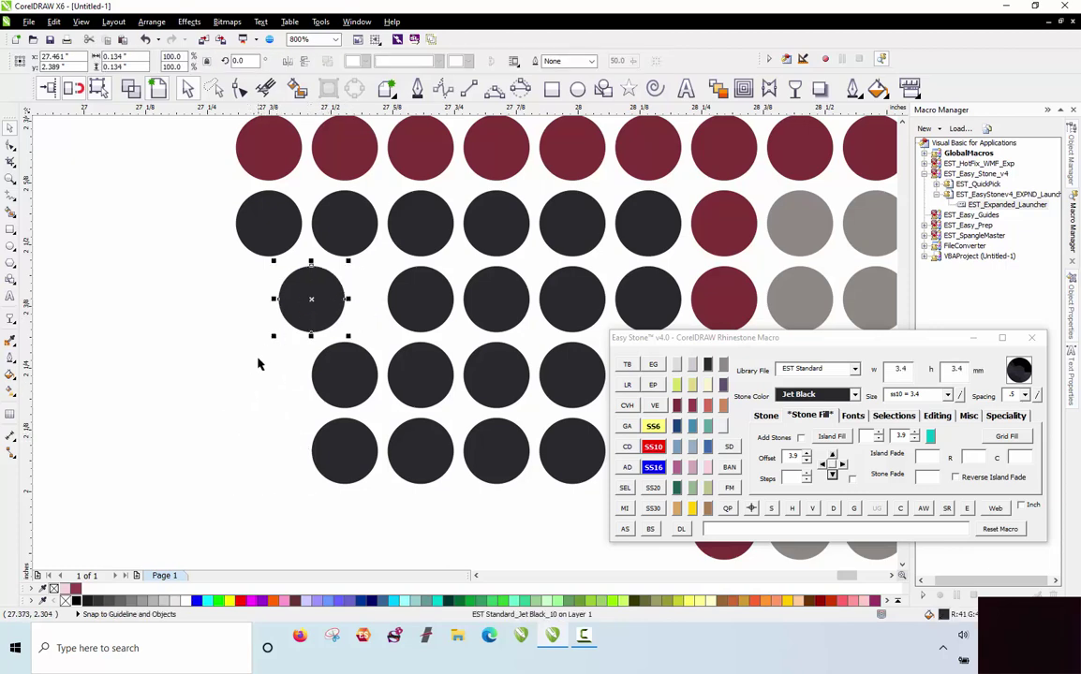
pyautogui.click(290, 362)
pyautogui.scroll(2, 293, 328)
pyautogui.click(329, 298)
pyautogui.scroll(-2, 227, 314)
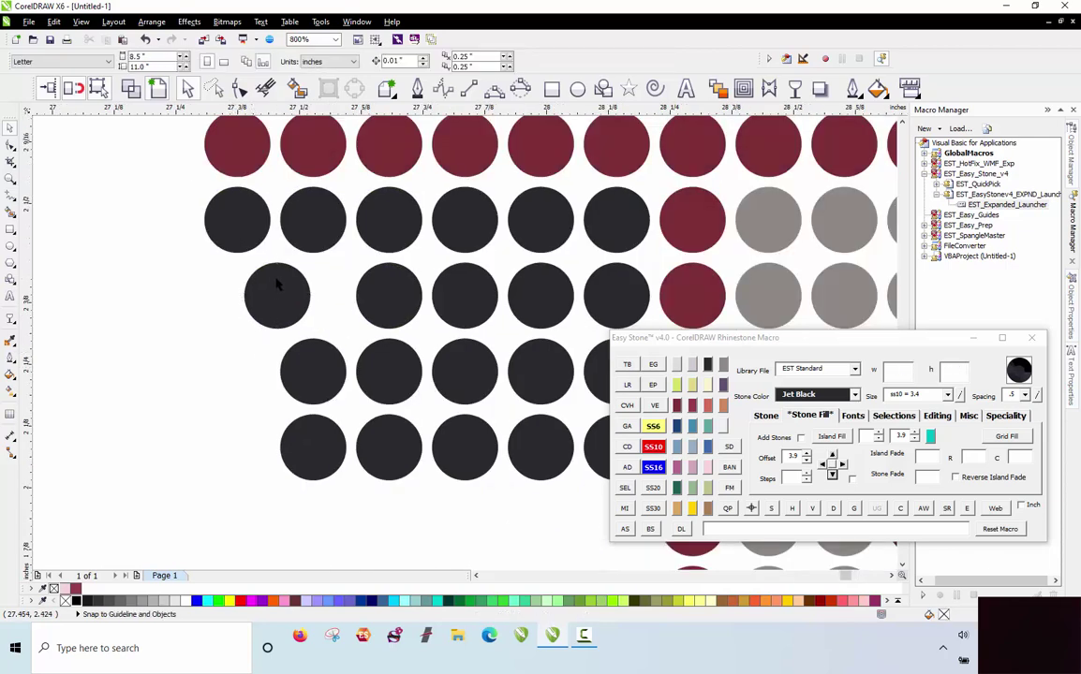
pyautogui.scroll(2, 279, 287)
pyautogui.moveTo(294, 290); pyautogui.dragTo(284, 287)
pyautogui.scroll(-4, 182, 253)
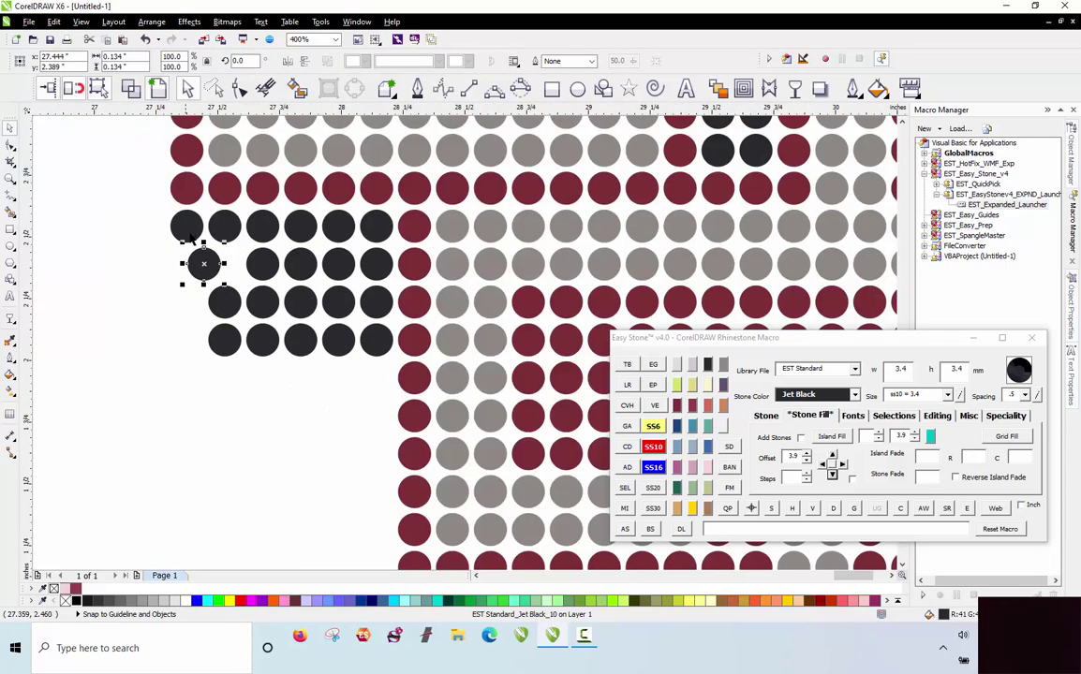
# Delete the outermost stone of the upper Jet Black block's lowest row and shift the adjacent stone outward by about half a spacing.
pyautogui.click(179, 343)
pyautogui.click(224, 340)
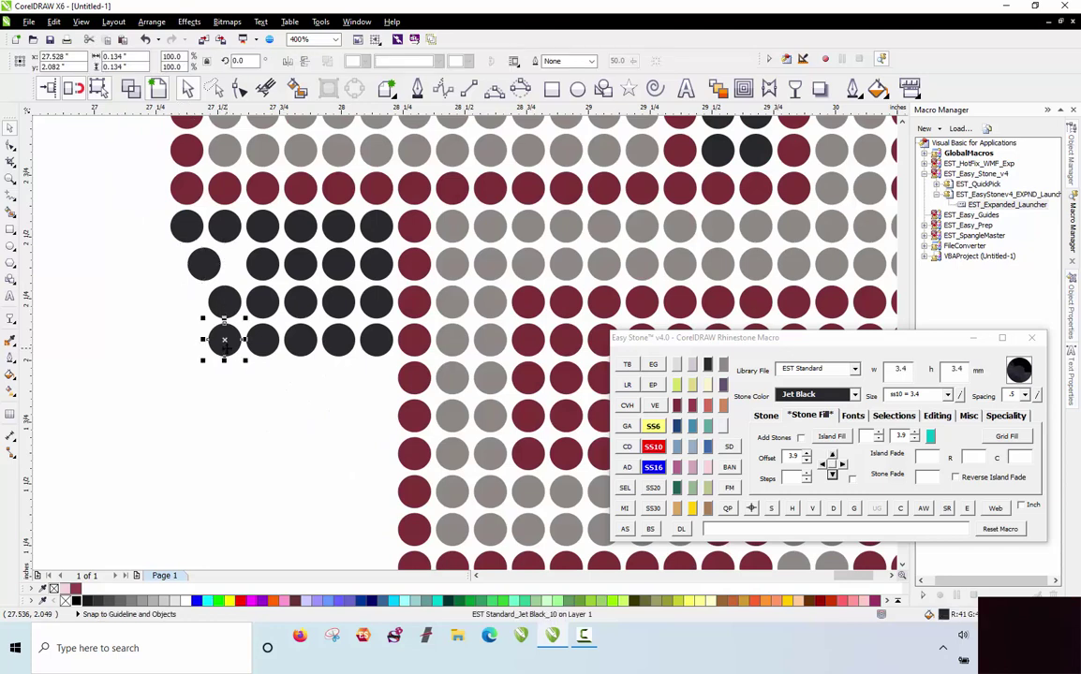
pyautogui.press('Delete')
pyautogui.scroll(2, 249, 335)
pyautogui.moveTo(275, 342); pyautogui.dragTo(238, 343)
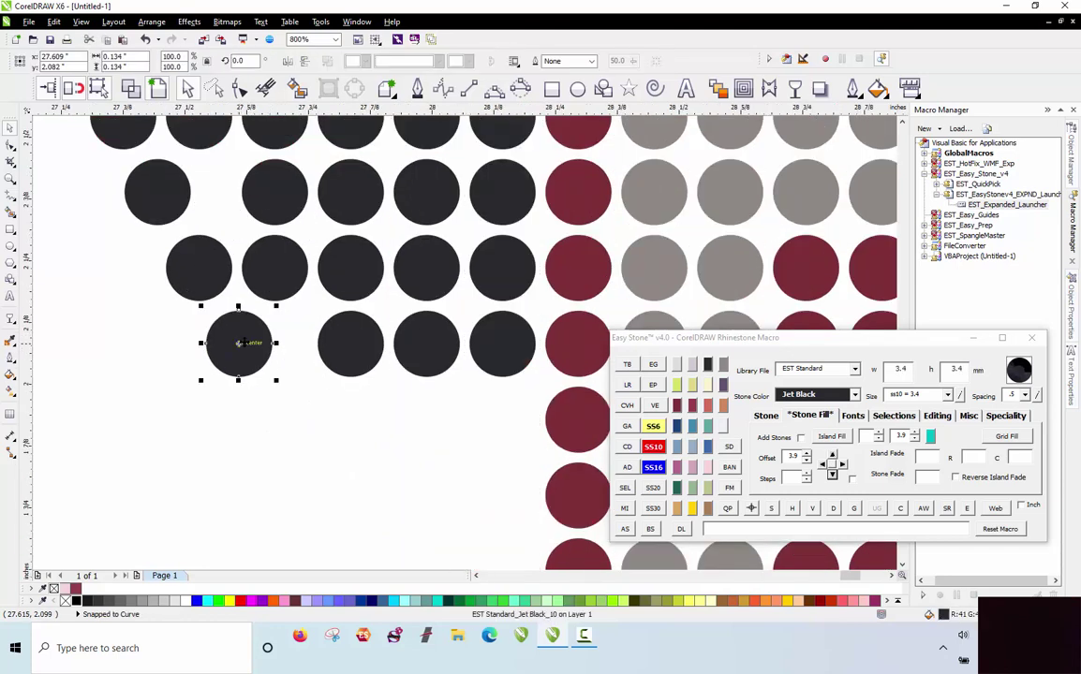
pyautogui.click(261, 474)
pyautogui.scroll(-2, 262, 474)
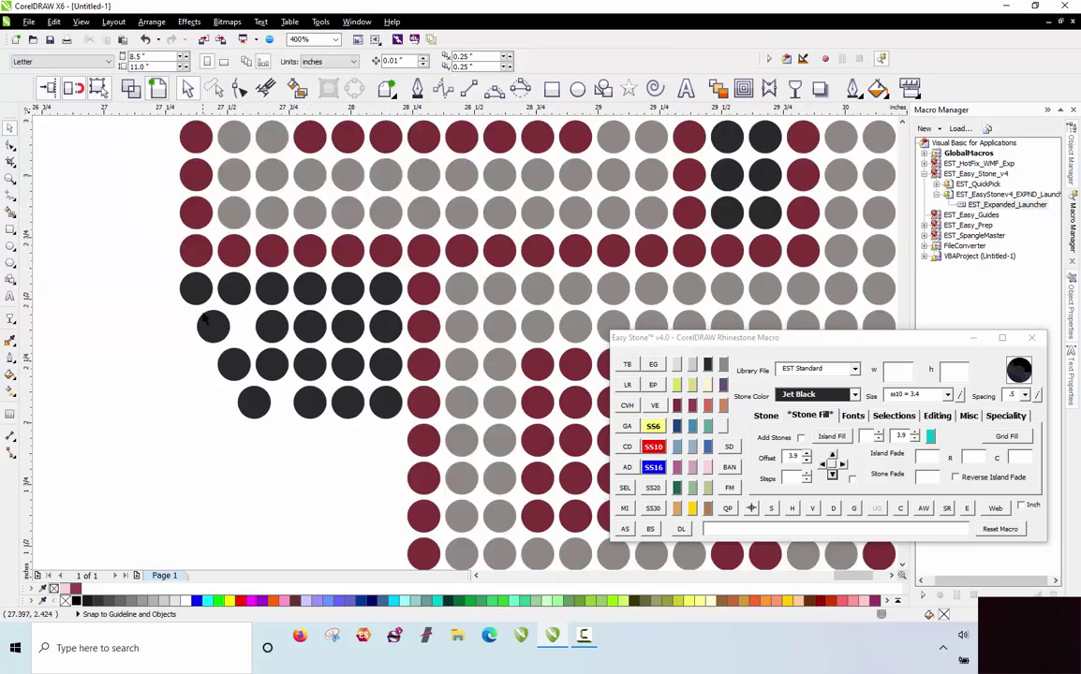
# Space the stones of the upper Jet Black block's second and third rows evenly between their two end stones.
pyautogui.click(224, 330)
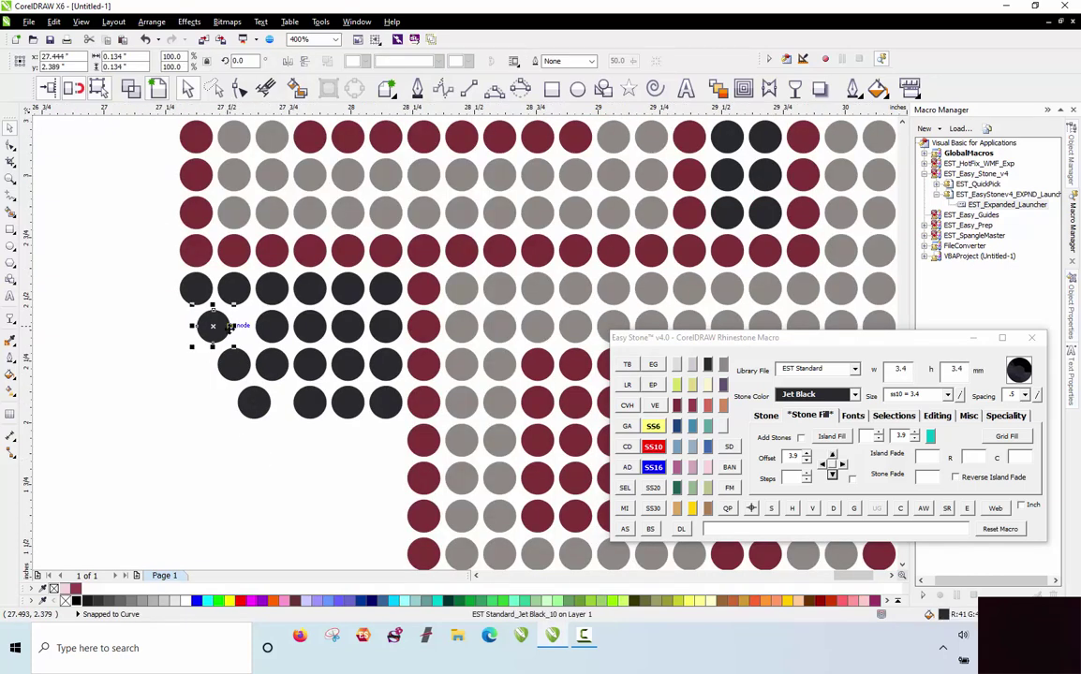
pyautogui.keyDown('shift'); pyautogui.click(393, 326); pyautogui.keyUp('shift')
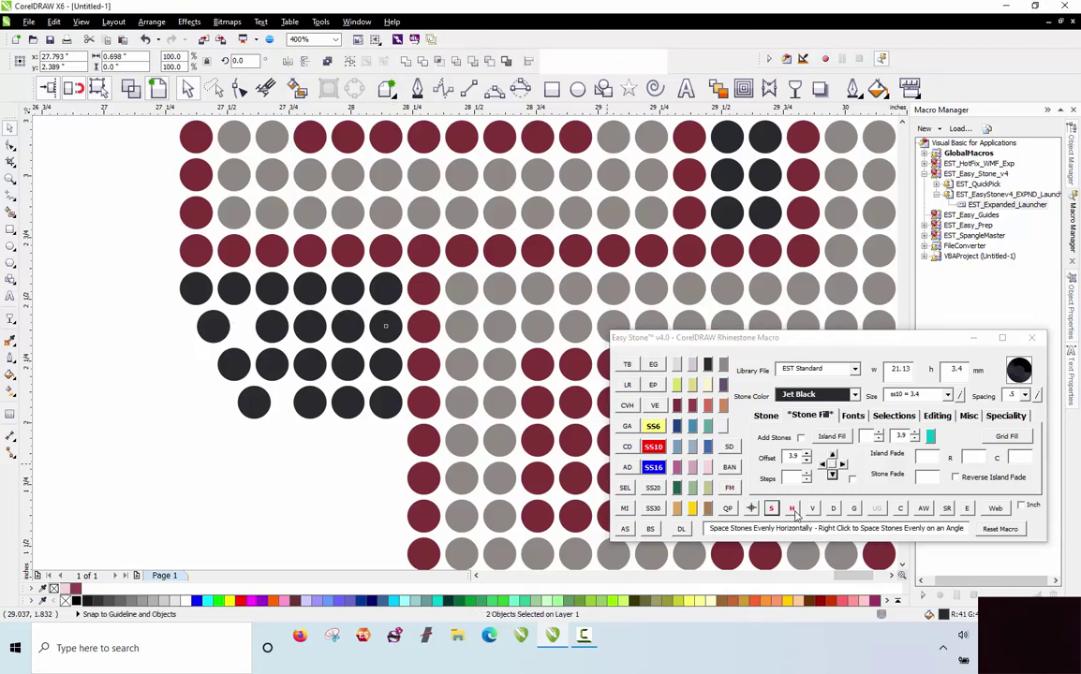
pyautogui.click(792, 509)
pyautogui.click(236, 366)
pyautogui.keyDown('shift'); pyautogui.click(385, 364); pyautogui.keyUp('shift')
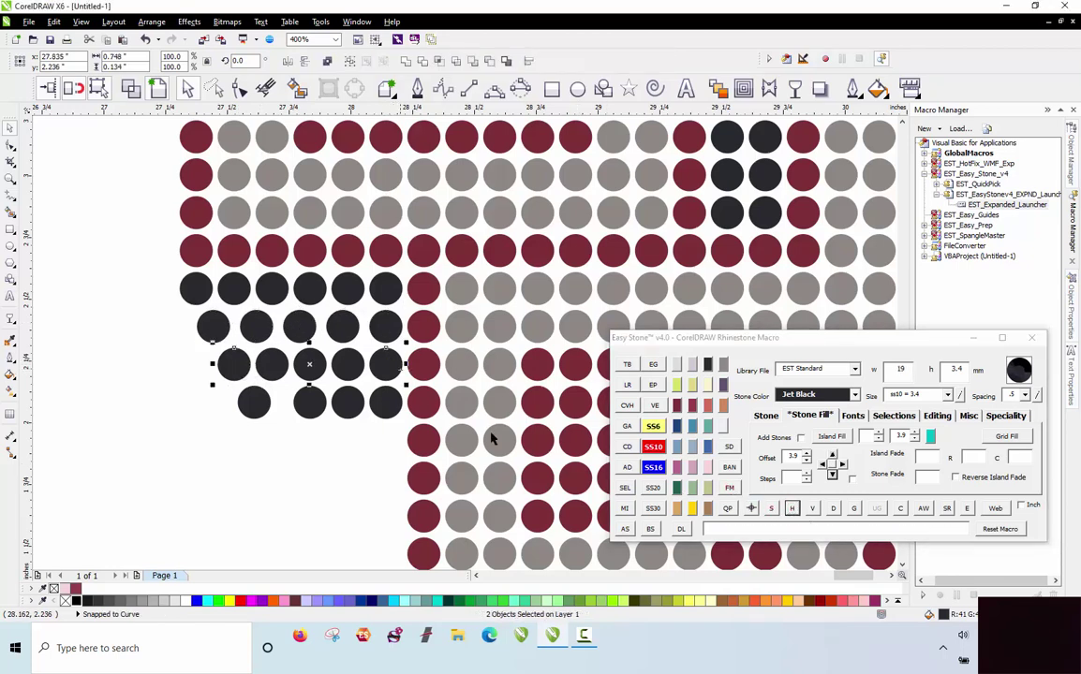
pyautogui.click(773, 510)
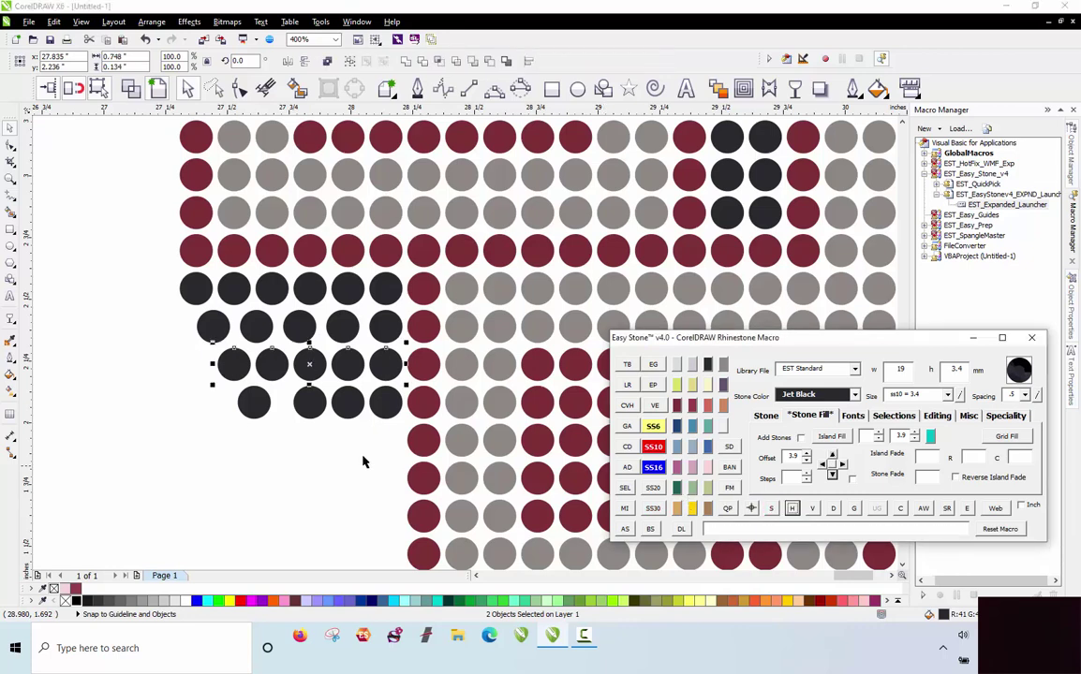
# Space the stones of the upper Jet Black block's lowest row evenly between its two end stones.
pyautogui.click(253, 404)
pyautogui.keyDown('shift'); pyautogui.click(385, 404); pyautogui.keyUp('shift')
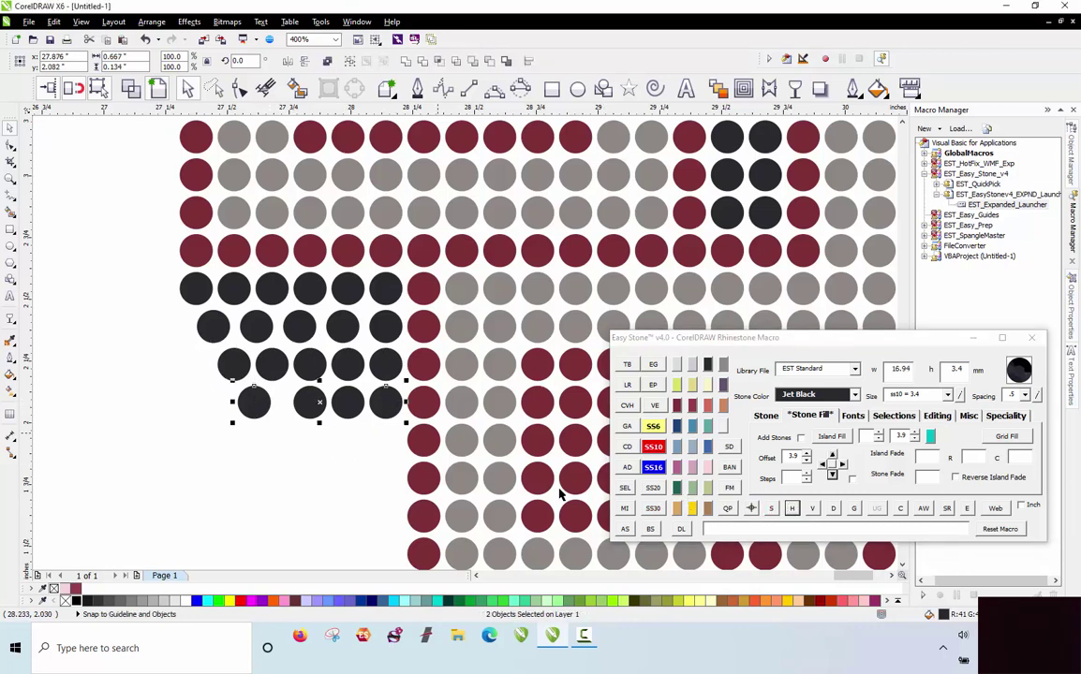
pyautogui.click(773, 511)
pyautogui.click(261, 448)
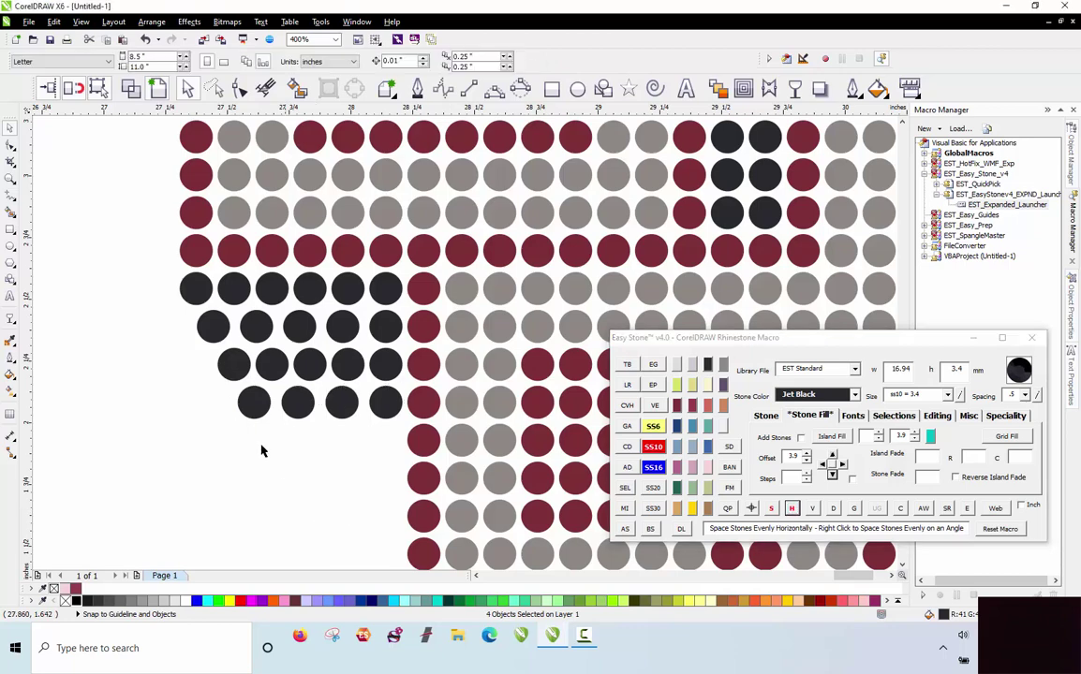
# Start the slant of the middle Jet Black block by deleting the lower three stones of its outermost column.
pyautogui.scroll(-2, 239, 351)
pyautogui.scroll(-2, 239, 351)
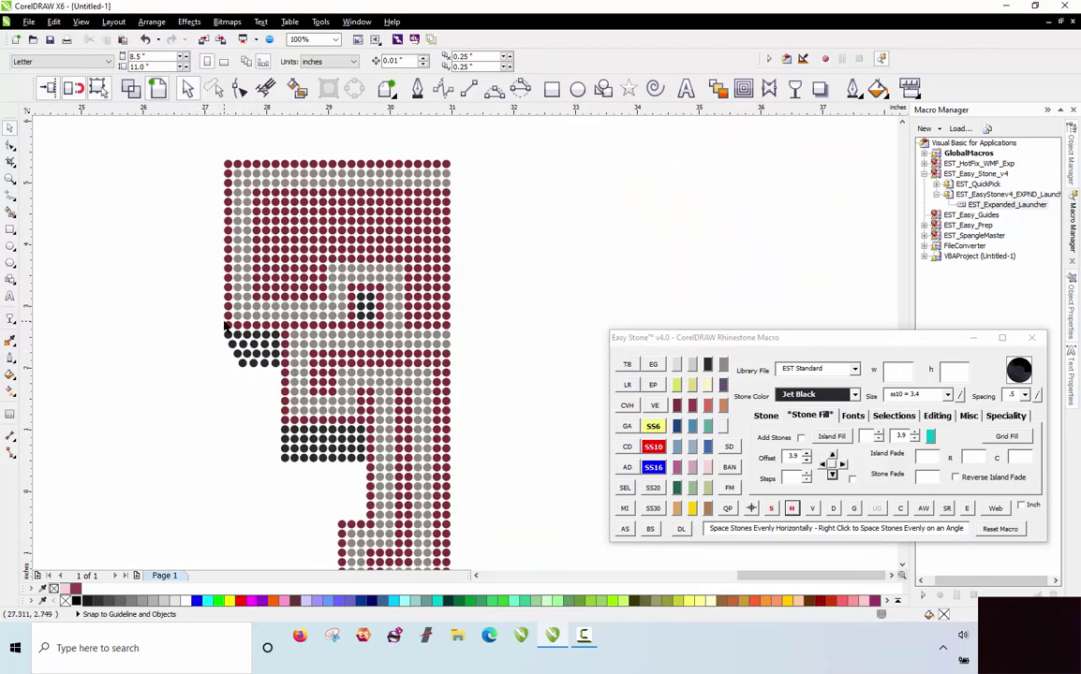
pyautogui.scroll(4, 354, 487)
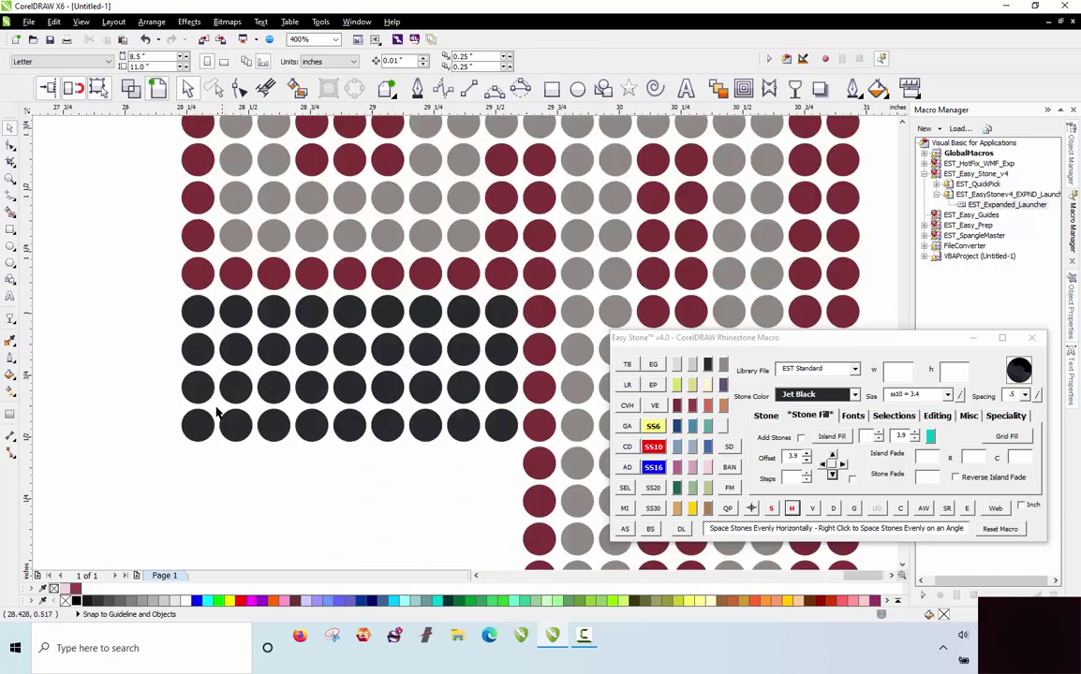
pyautogui.moveTo(193, 350); pyautogui.dragTo(193, 386)
pyautogui.press('Delete')
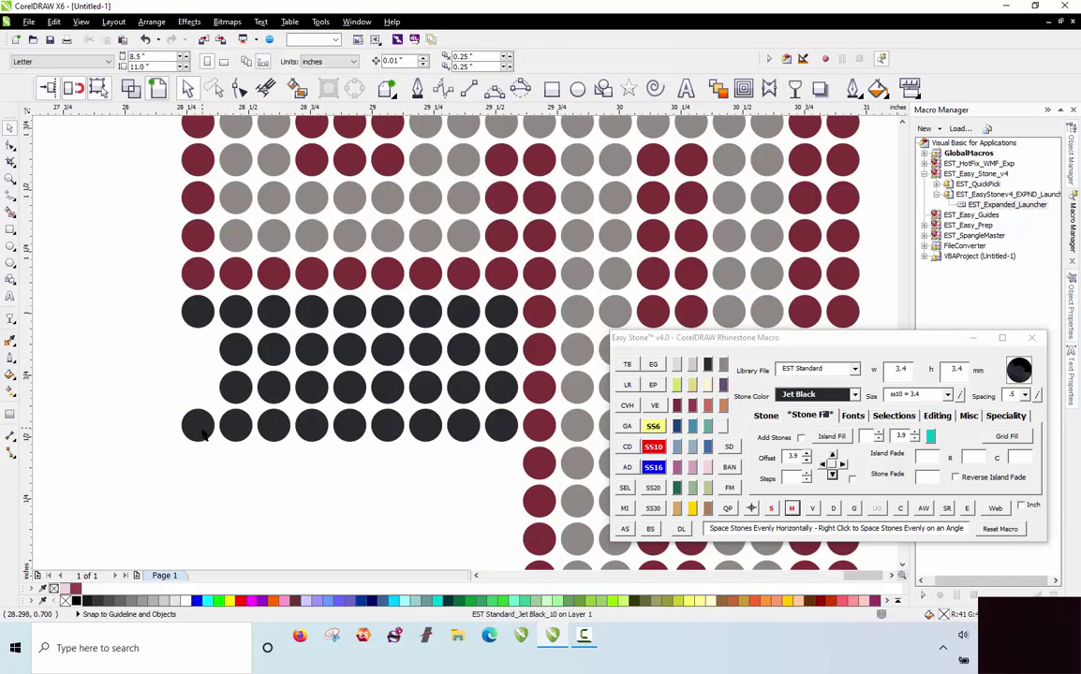
# Shift the outermost stone of the middle block's second row outward about half a spacing; delete the lowest row's outermost stone and shift its neighbour outward likewise.
pyautogui.scroll(1, 214, 376)
pyautogui.moveTo(254, 348); pyautogui.dragTo(214, 345)
pyautogui.click(201, 415)
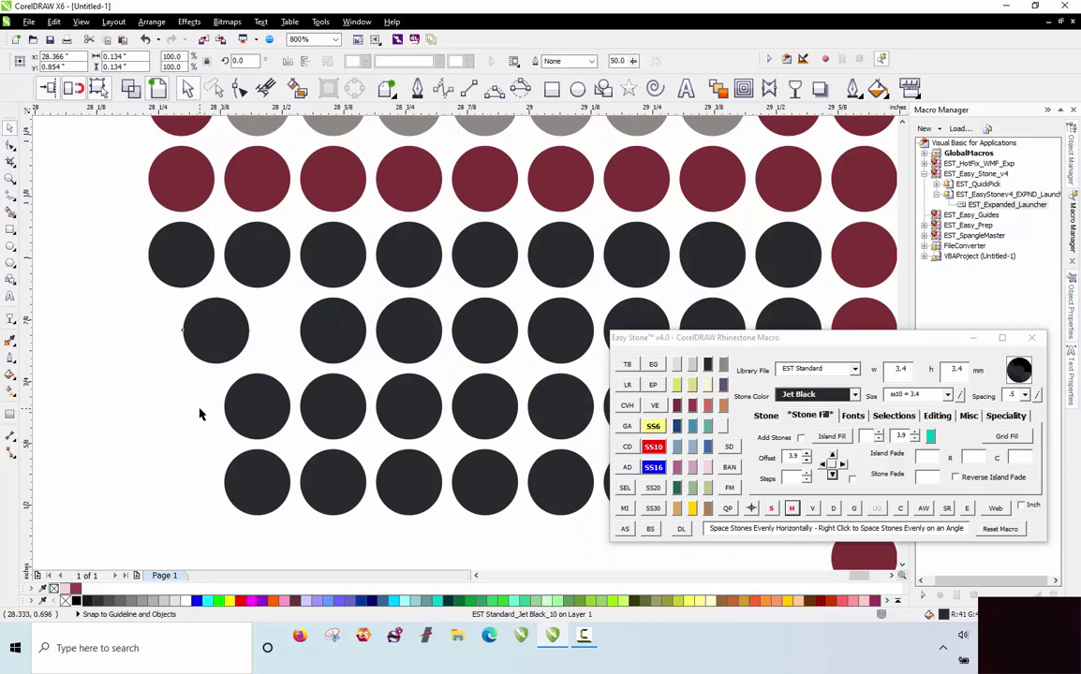
pyautogui.moveTo(255, 482); pyautogui.dragTo(300, 481)
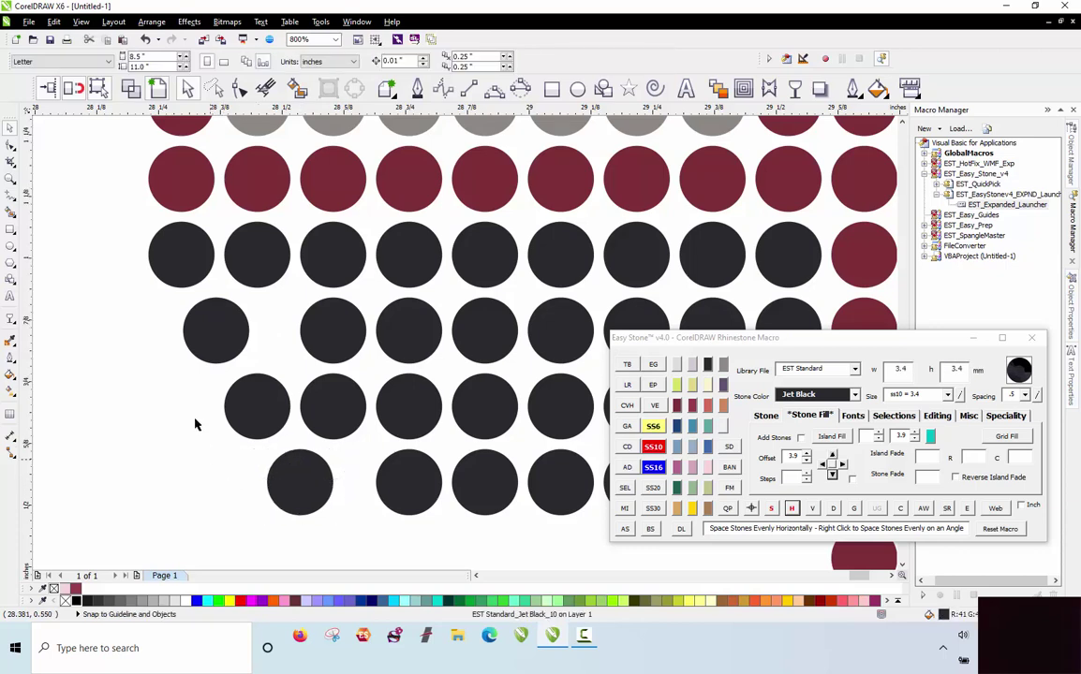
# Space the stones of the middle Jet Black block's second and lowest rows evenly between their end stones.
pyautogui.scroll(-2, 182, 378)
pyautogui.click(194, 354)
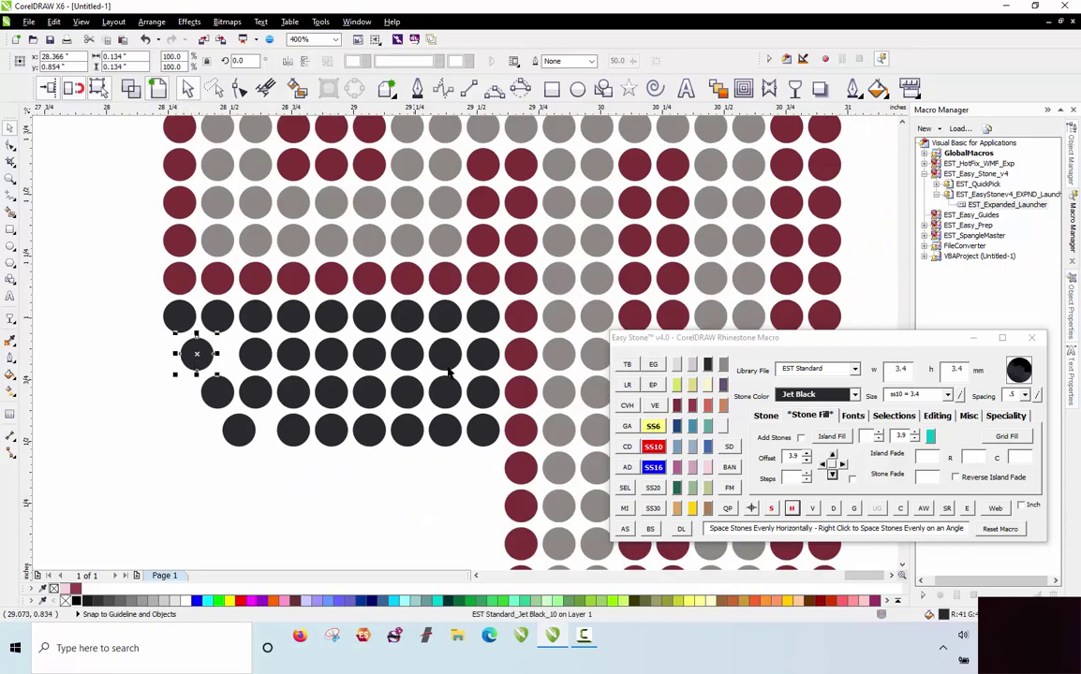
pyautogui.keyDown('shift'); pyautogui.click(482, 354); pyautogui.keyUp('shift')
pyautogui.click(771, 508)
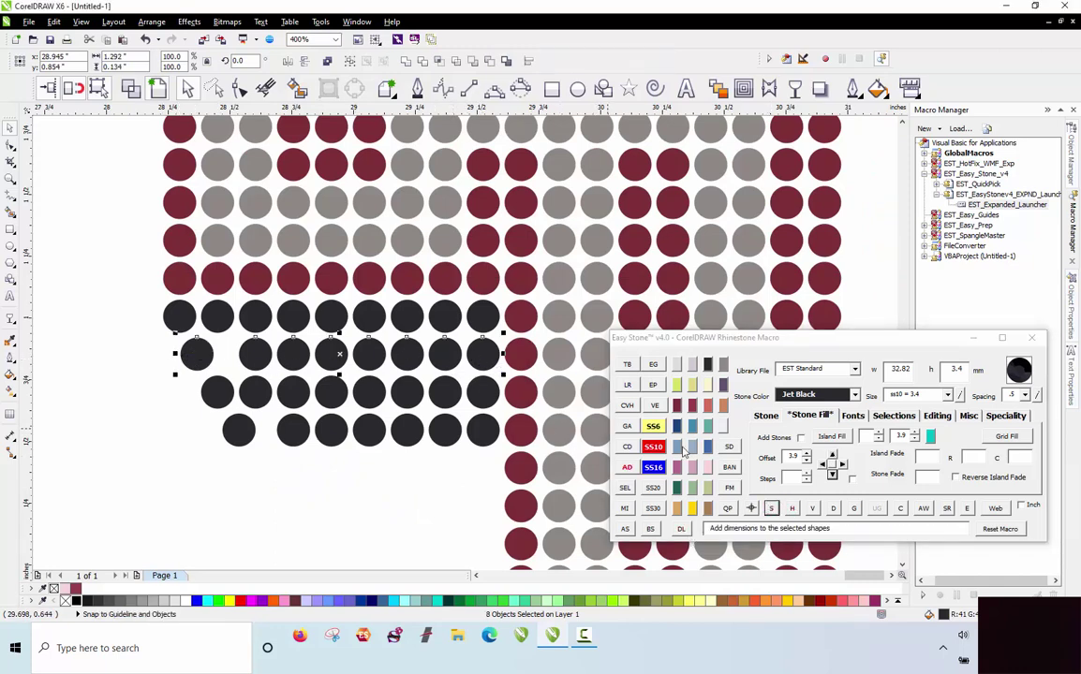
pyautogui.click(791, 508)
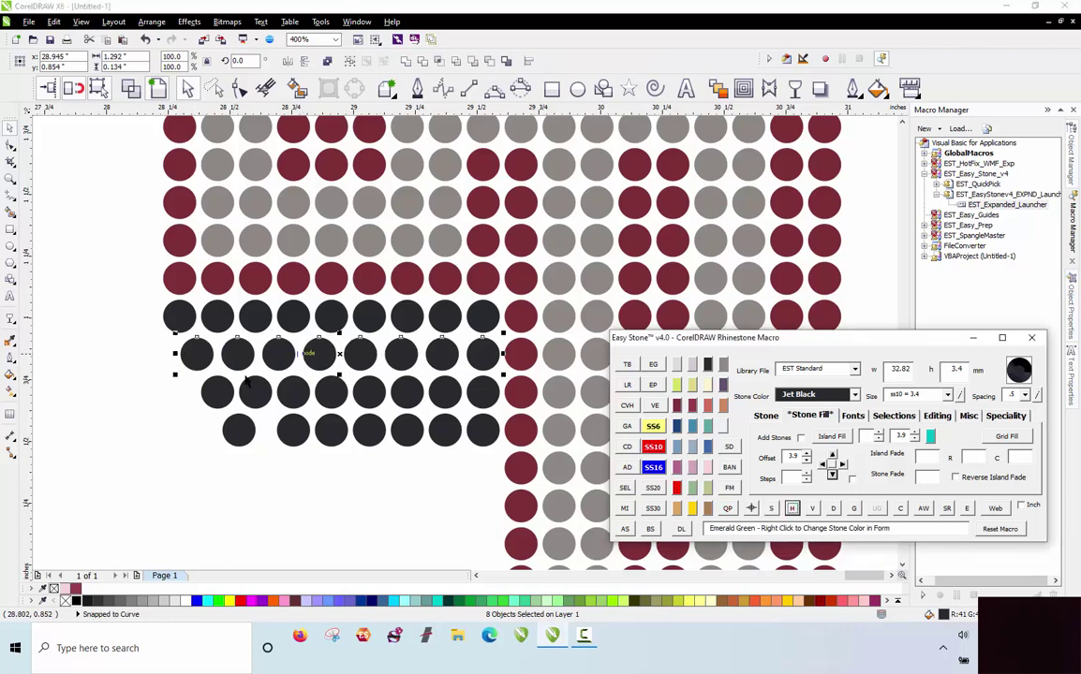
pyautogui.click(238, 430)
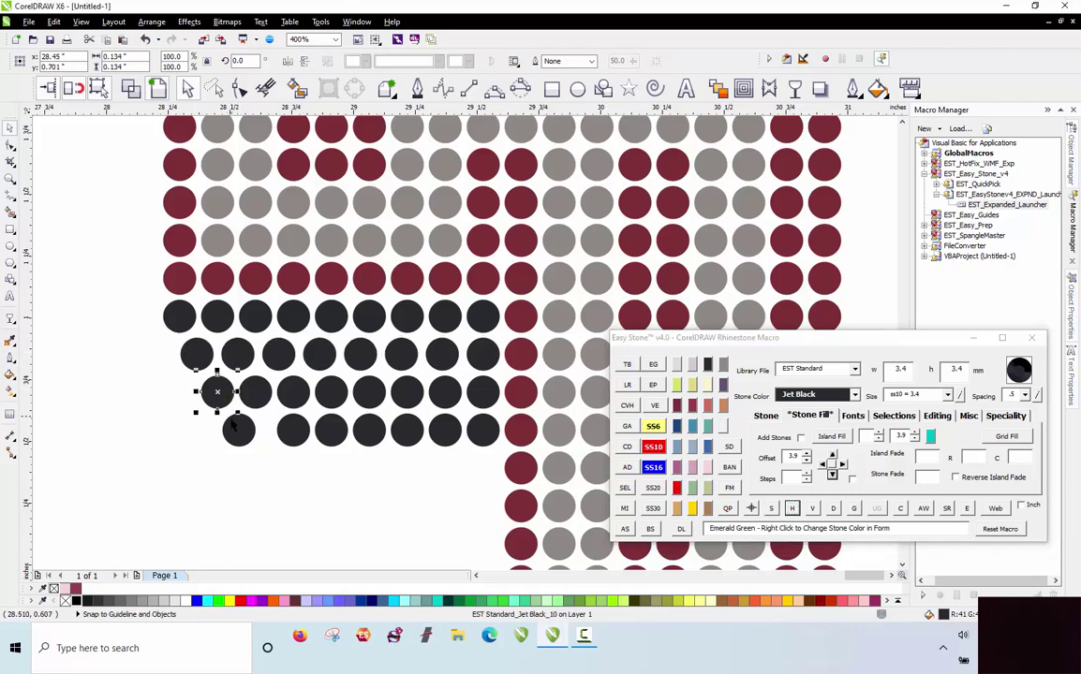
pyautogui.keyDown('shift'); pyautogui.click(494, 427); pyautogui.keyUp('shift')
pyautogui.click(771, 507)
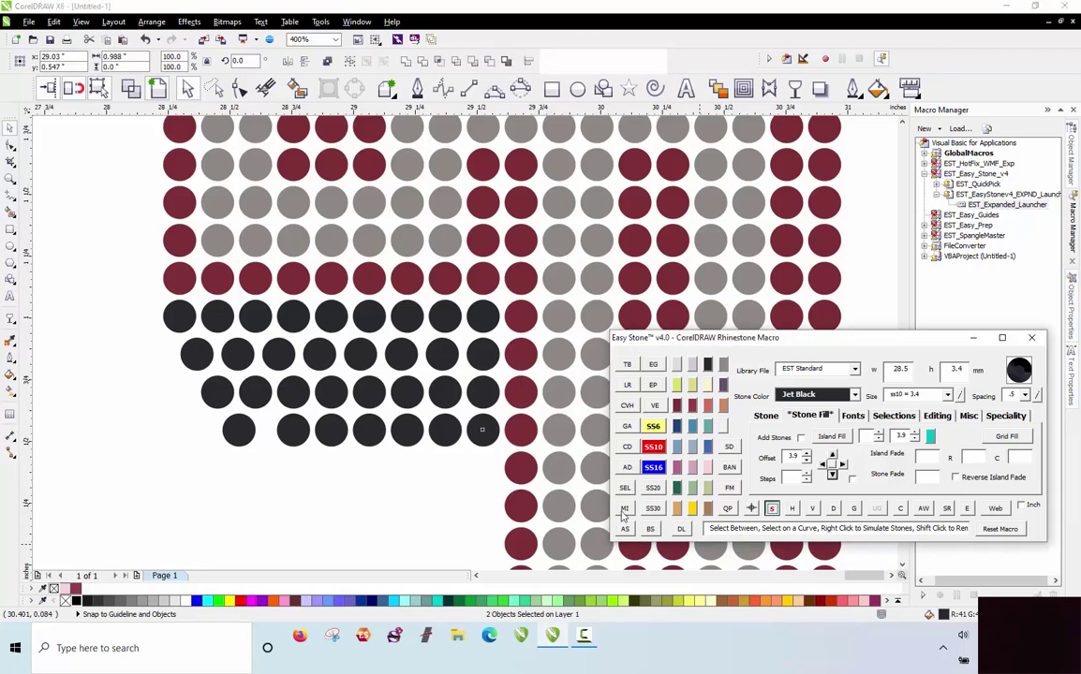
pyautogui.click(408, 452)
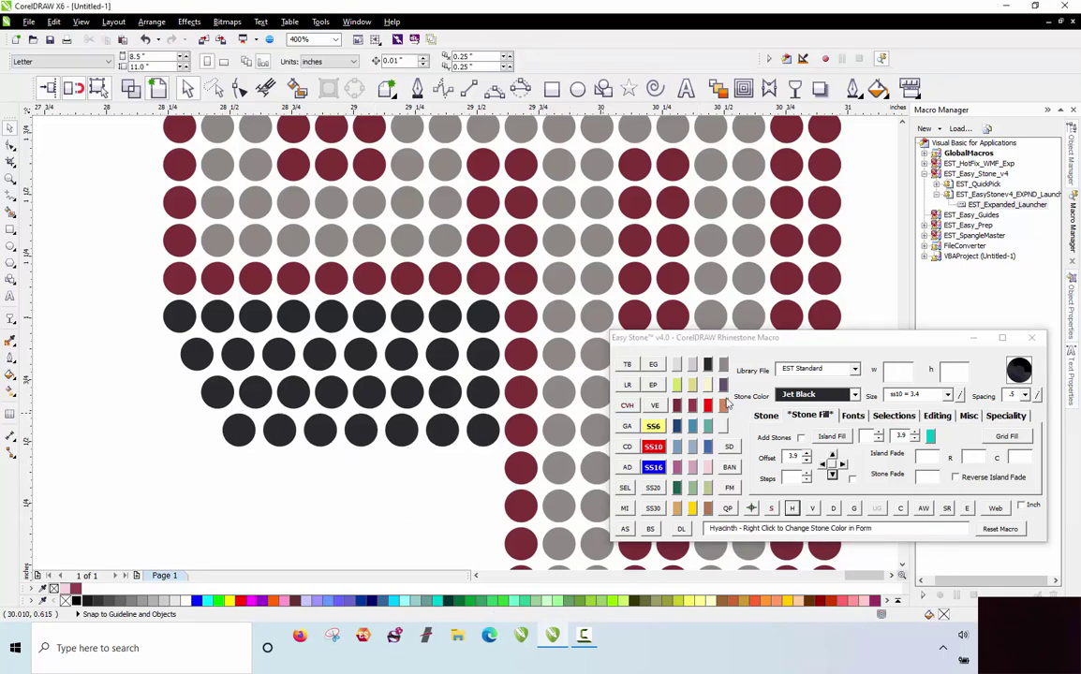
# Delete the lower three stones of the outermost column in the bottom Jet Black block.
pyautogui.scroll(-1, 247, 292)
pyautogui.scroll(-1, 217, 272)
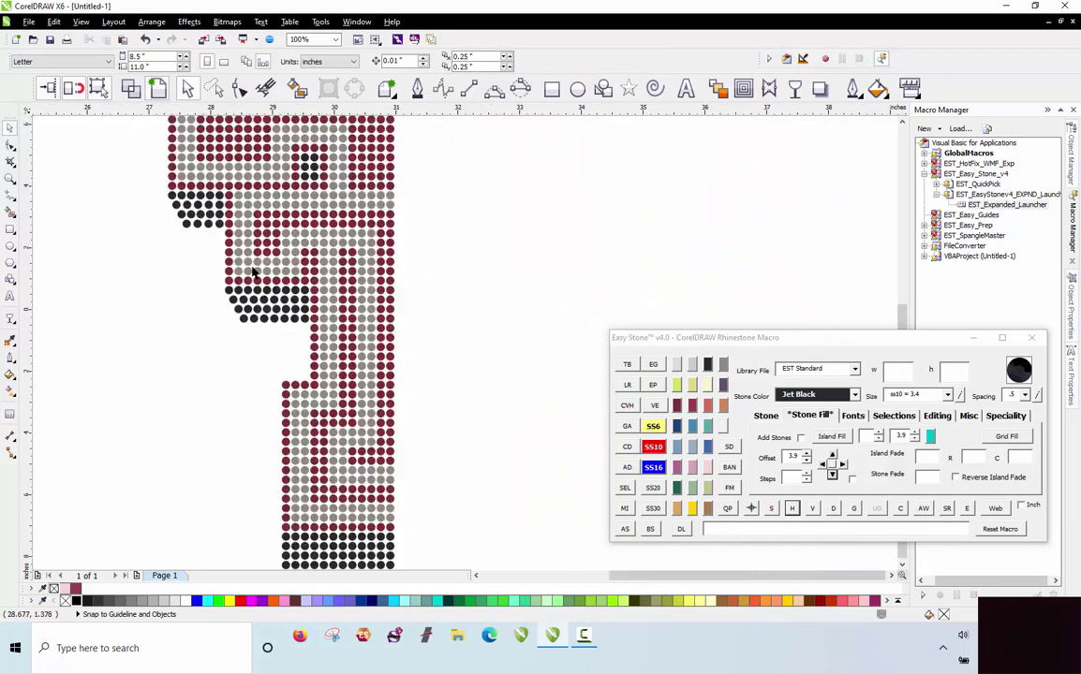
pyautogui.scroll(-1, 211, 320)
pyautogui.scroll(1, 246, 372)
pyautogui.scroll(2, 267, 403)
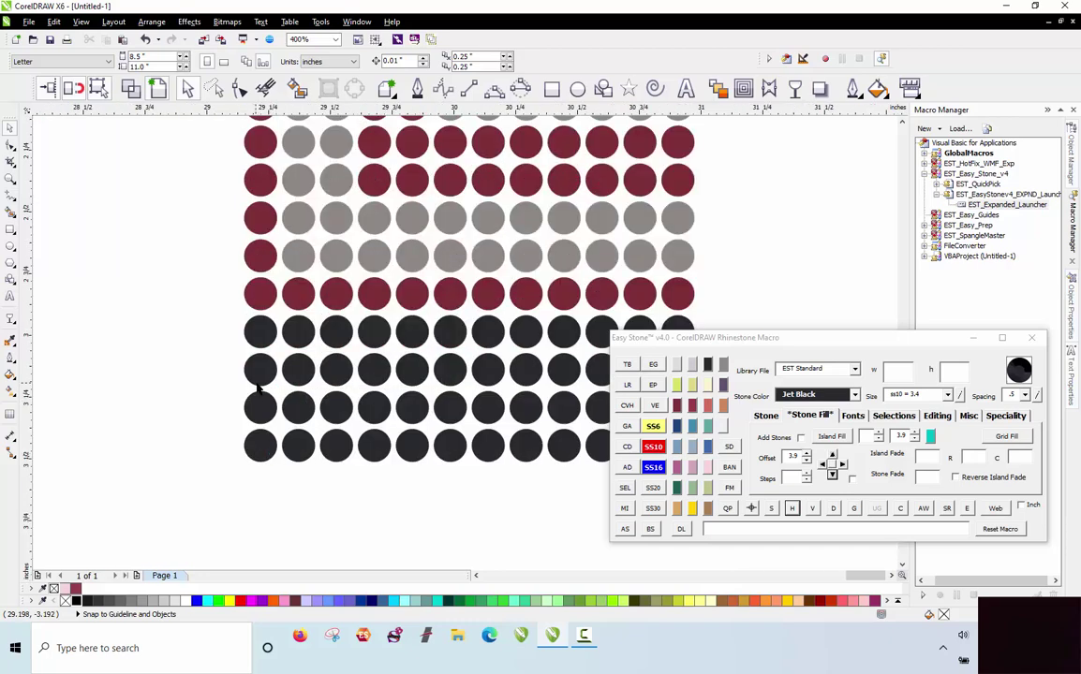
pyautogui.click(261, 368)
pyautogui.click(262, 388)
pyautogui.click(260, 407)
pyautogui.press('Delete')
pyautogui.click(260, 444)
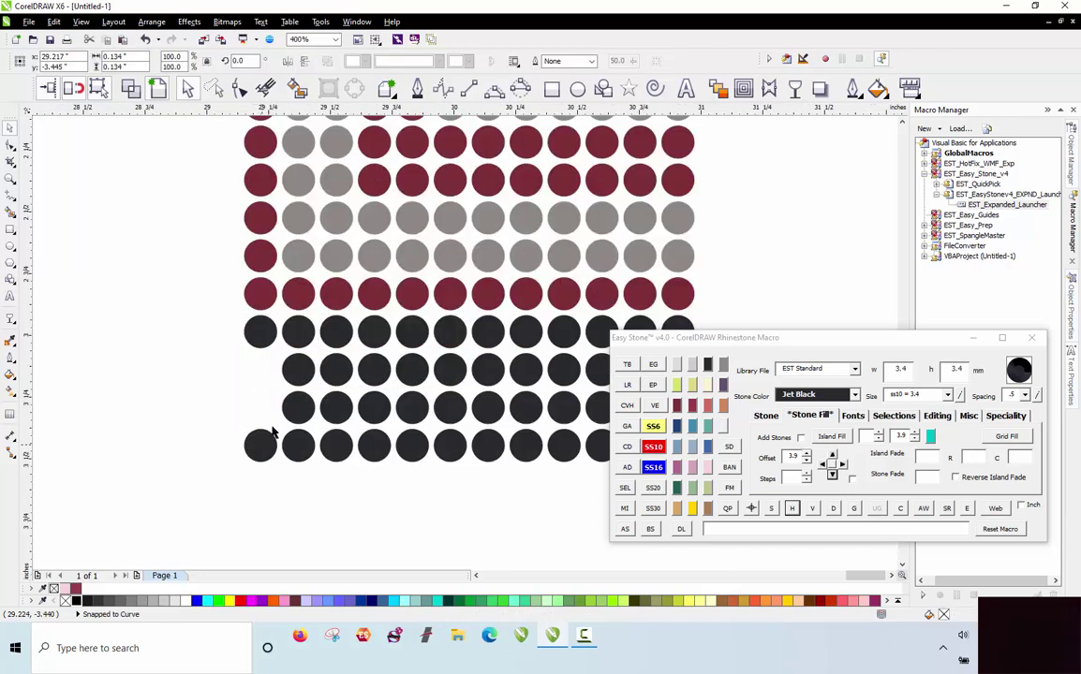
pyautogui.press('Delete')
# Shift the outermost stone of the bottom Jet Black block's second row outward by about half a spacing.
pyautogui.scroll(1, 289, 386)
pyautogui.click(319, 363)
pyautogui.moveTo(319, 364); pyautogui.dragTo(279, 364)
# Delete the outermost stone of the bottom Jet Black block's lowest row and shift the adjacent stone outward by about half a spacing.
pyautogui.click(316, 506)
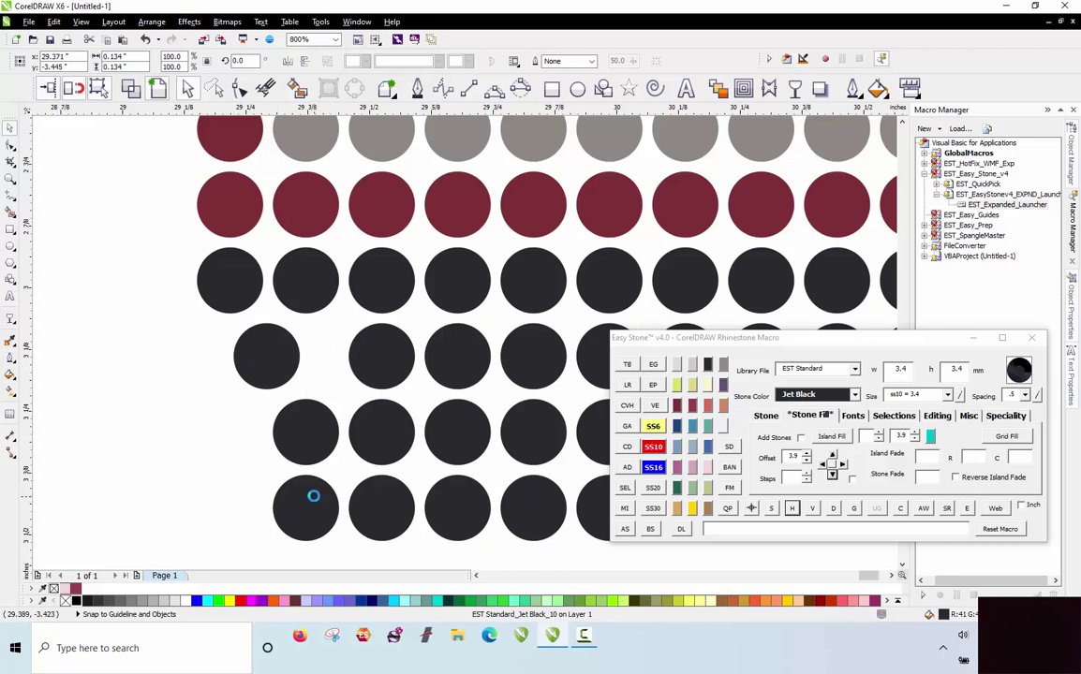
pyautogui.press('Delete')
pyautogui.scroll(1, 386, 534)
pyautogui.moveTo(367, 497); pyautogui.dragTo(331, 489)
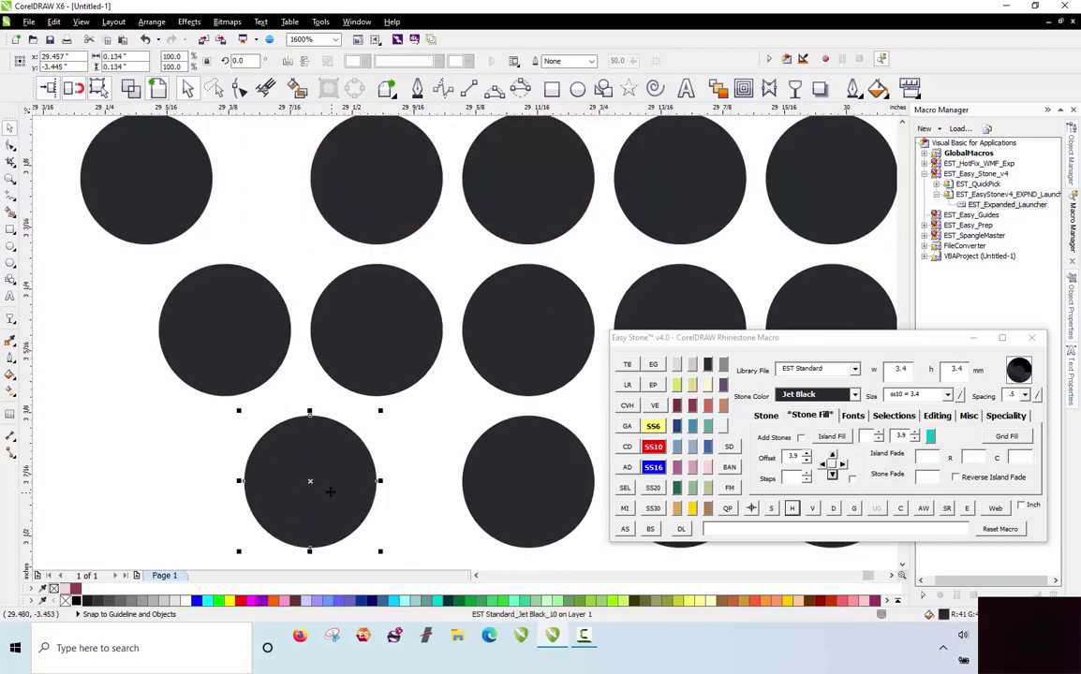
# Space the stones of the bottom Jet Black block's lowest and second rows evenly between their end stones.
pyautogui.scroll(-3, 330, 489)
pyautogui.scroll(1, 334, 424)
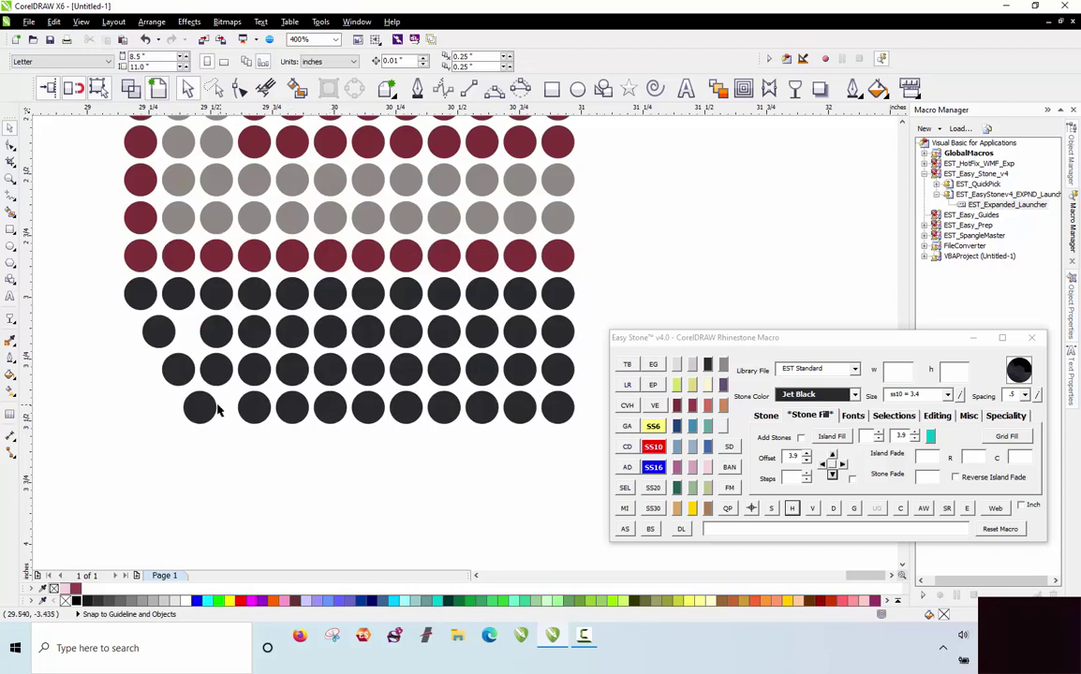
pyautogui.keyDown('shift'); pyautogui.click(553, 410); pyautogui.keyUp('shift')
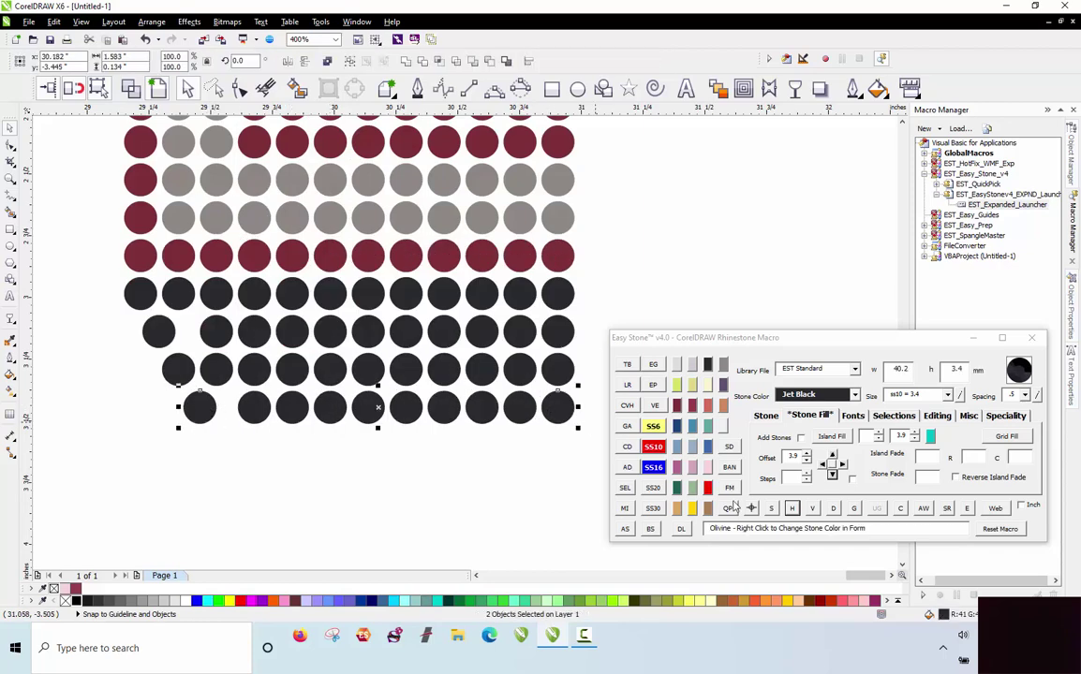
pyautogui.click(792, 508)
pyautogui.click(159, 331)
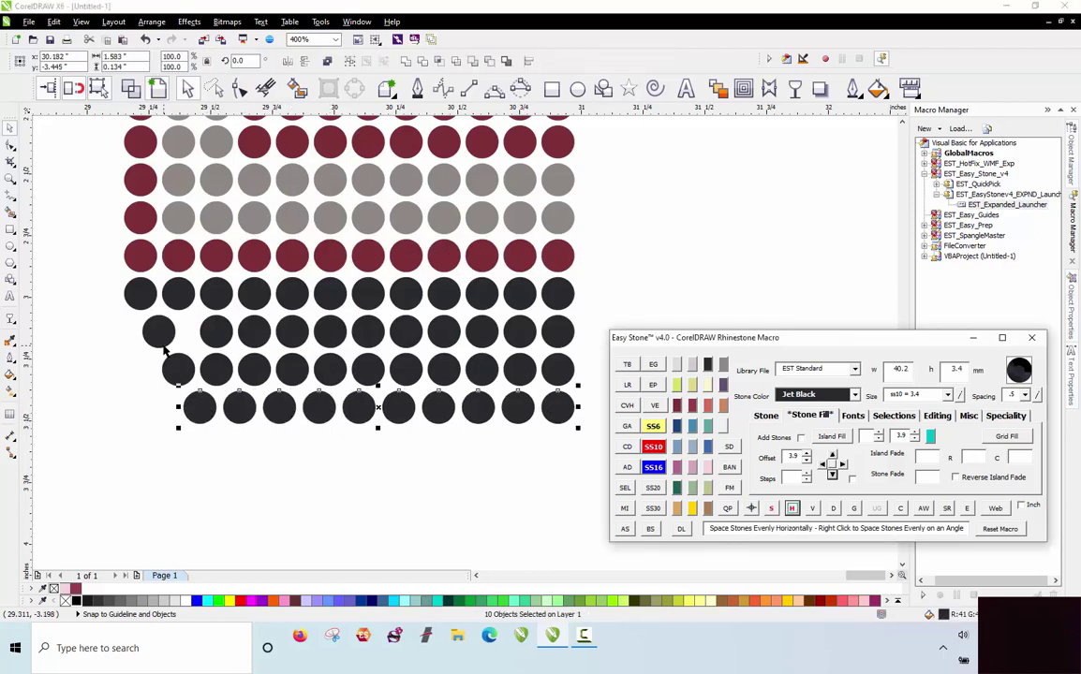
pyautogui.keyDown('shift'); pyautogui.click(555, 337); pyautogui.keyUp('shift')
pyautogui.click(791, 508)
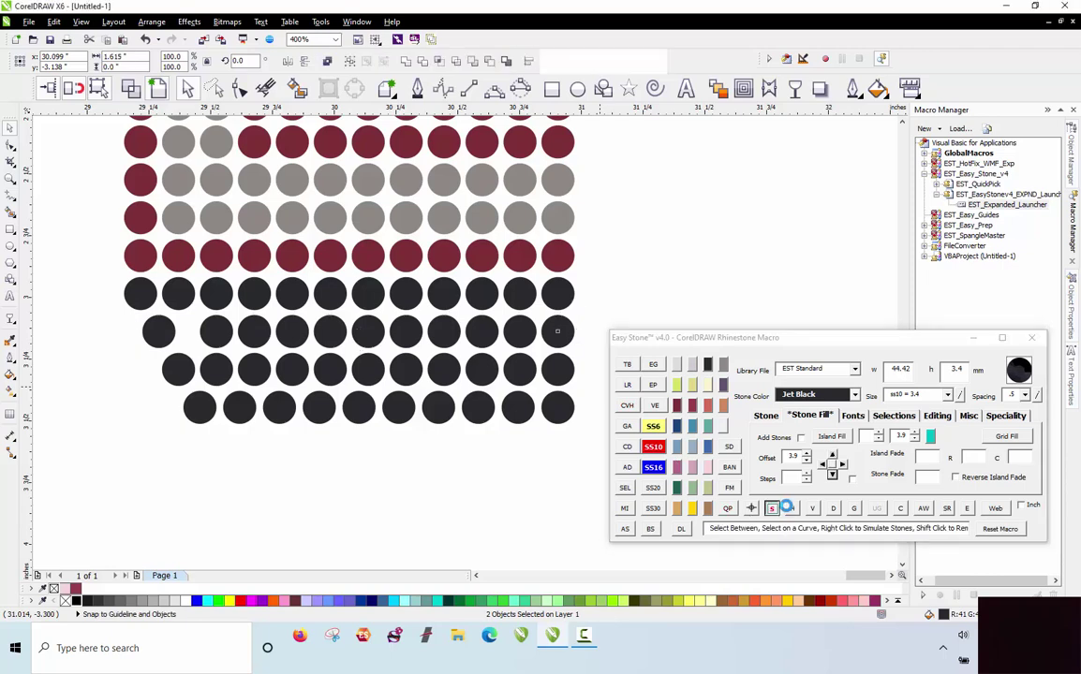
pyautogui.click(472, 485)
# Compare the stone-filled left half of the letter with the tiger reference artwork.
pyautogui.scroll(-5, 375, 384)
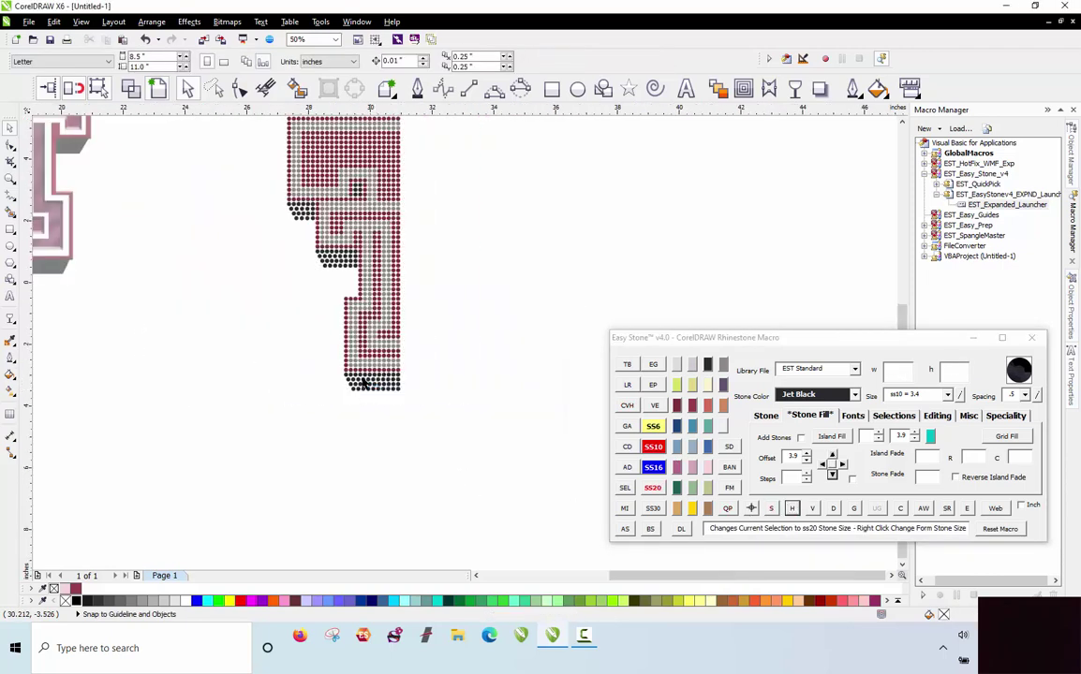
pyautogui.scroll(1, 168, 280)
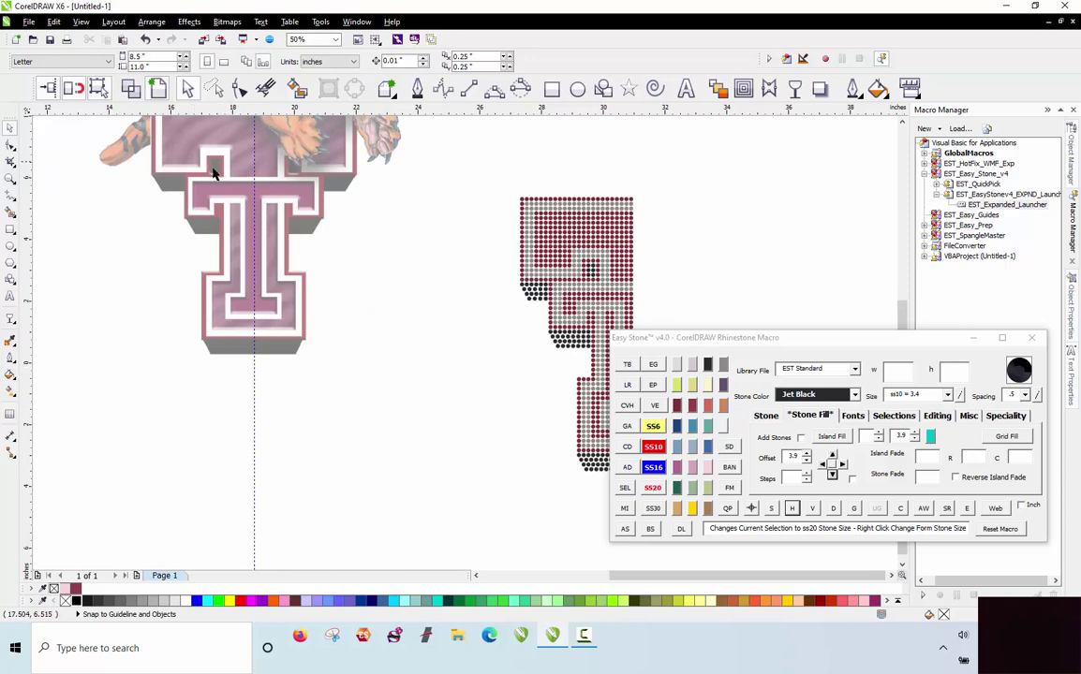
pyautogui.scroll(-2, 154, 281)
pyautogui.scroll(2, 150, 276)
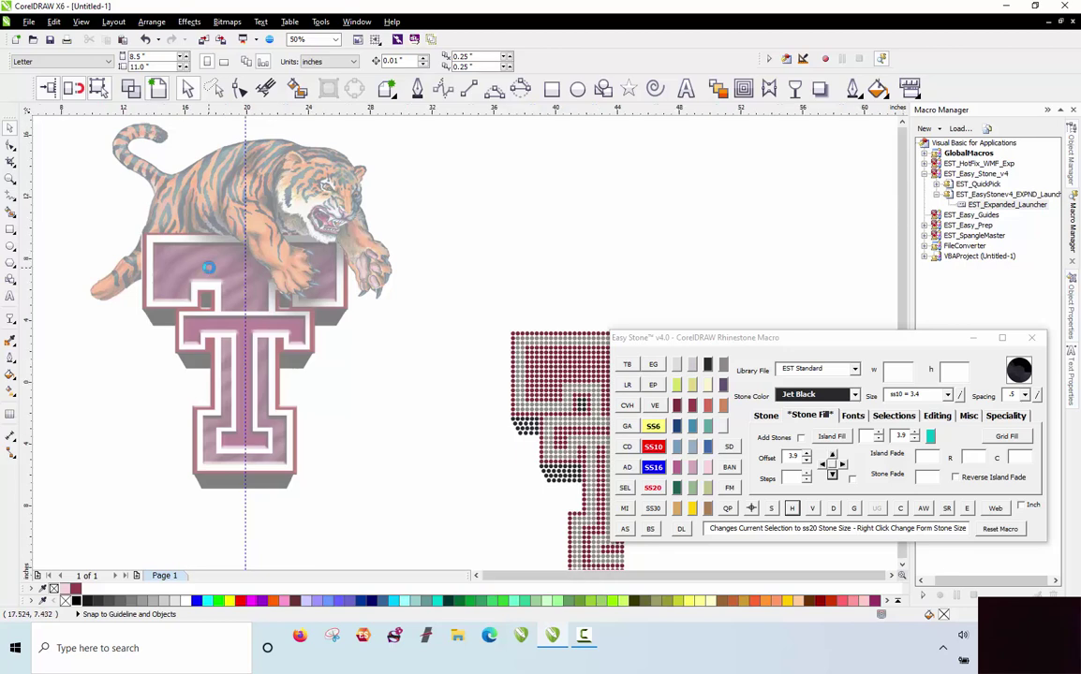
pyautogui.scroll(-2, 207, 265)
pyautogui.scroll(1, 401, 330)
pyautogui.scroll(1, 145, 270)
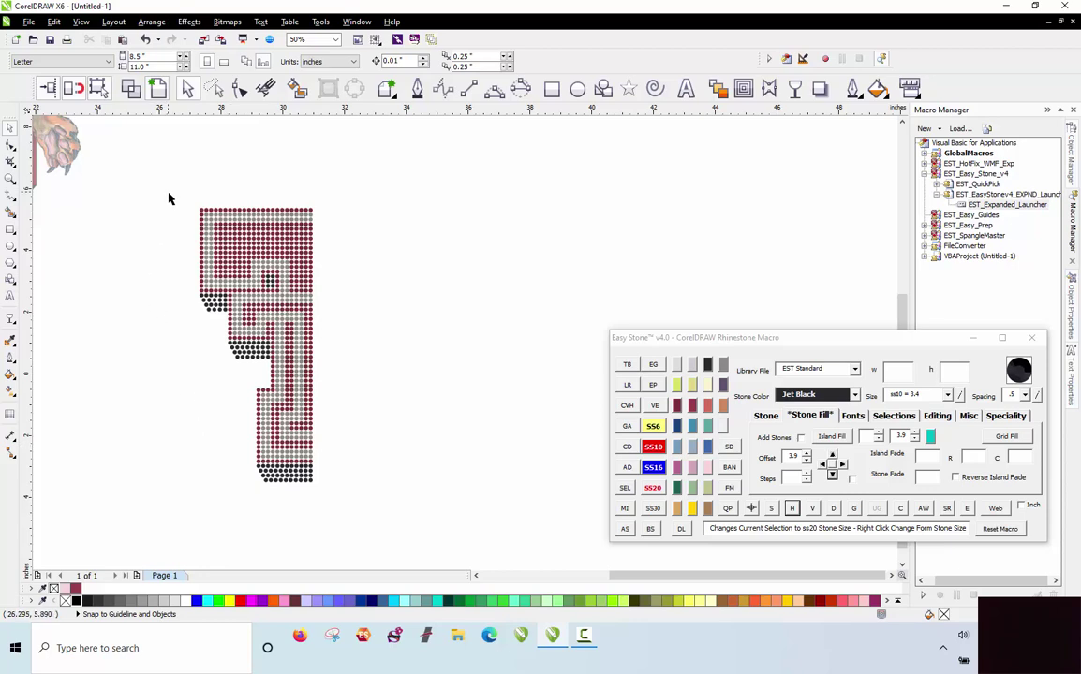
# Select all stones of the left half and mirror a copy horizontally to form the letter's right half.
pyautogui.moveTo(168, 198); pyautogui.dragTo(412, 518)
pyautogui.scroll(1, 232, 219)
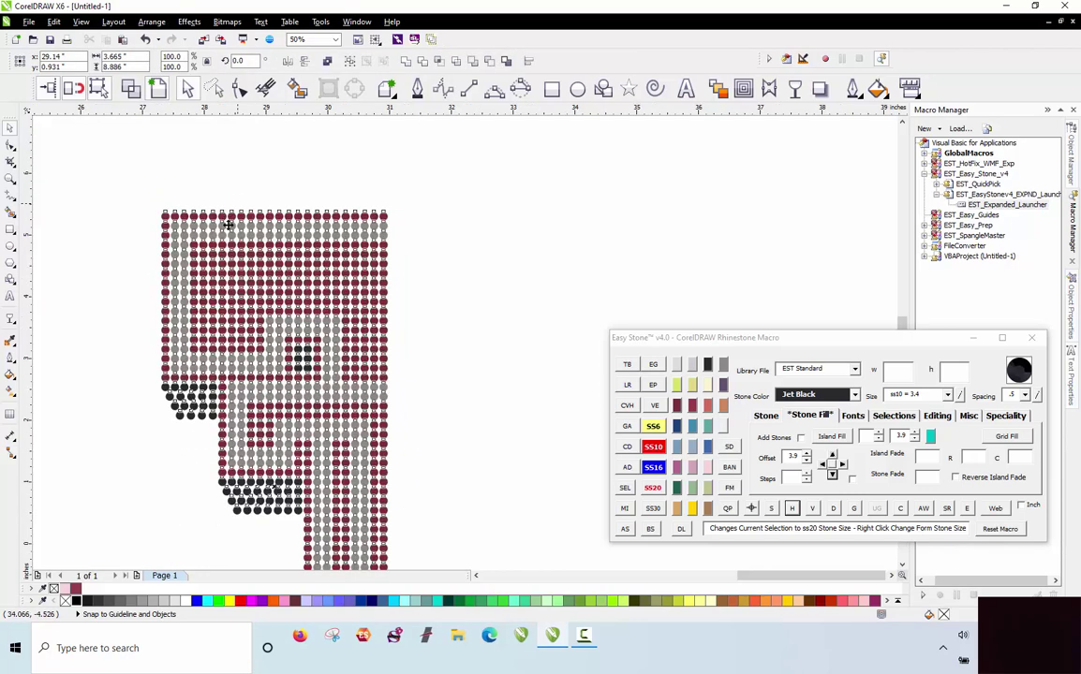
pyautogui.scroll(-1, 205, 241)
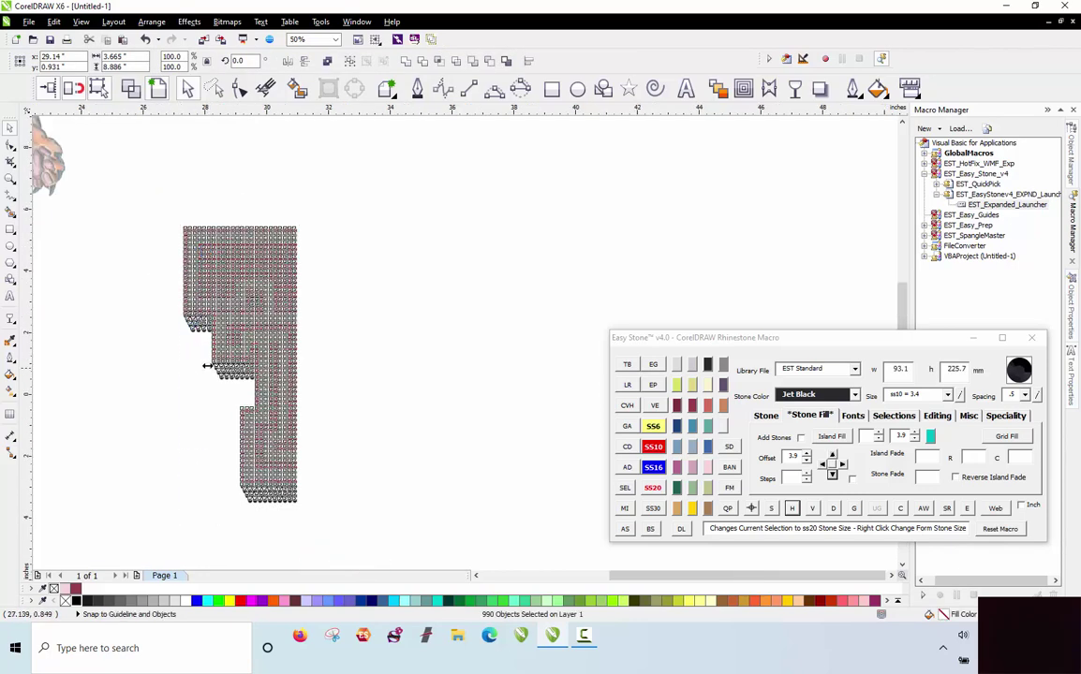
pyautogui.moveTo(206, 365); pyautogui.dragTo(356, 364)
pyautogui.rightClick(356, 364)
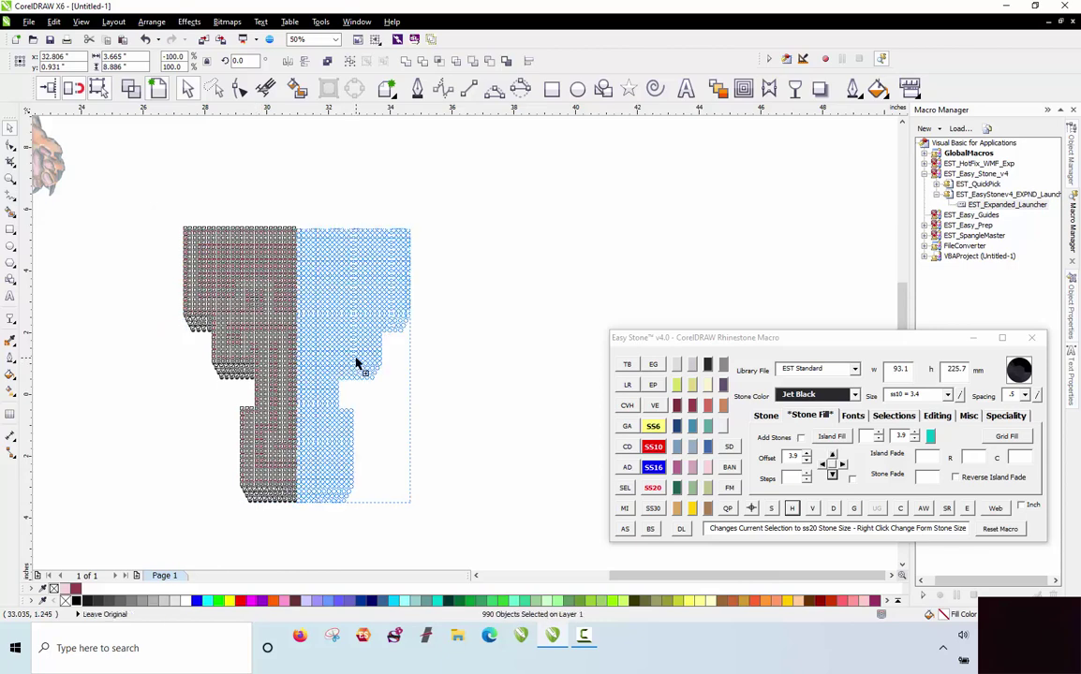
pyautogui.press('Escape')
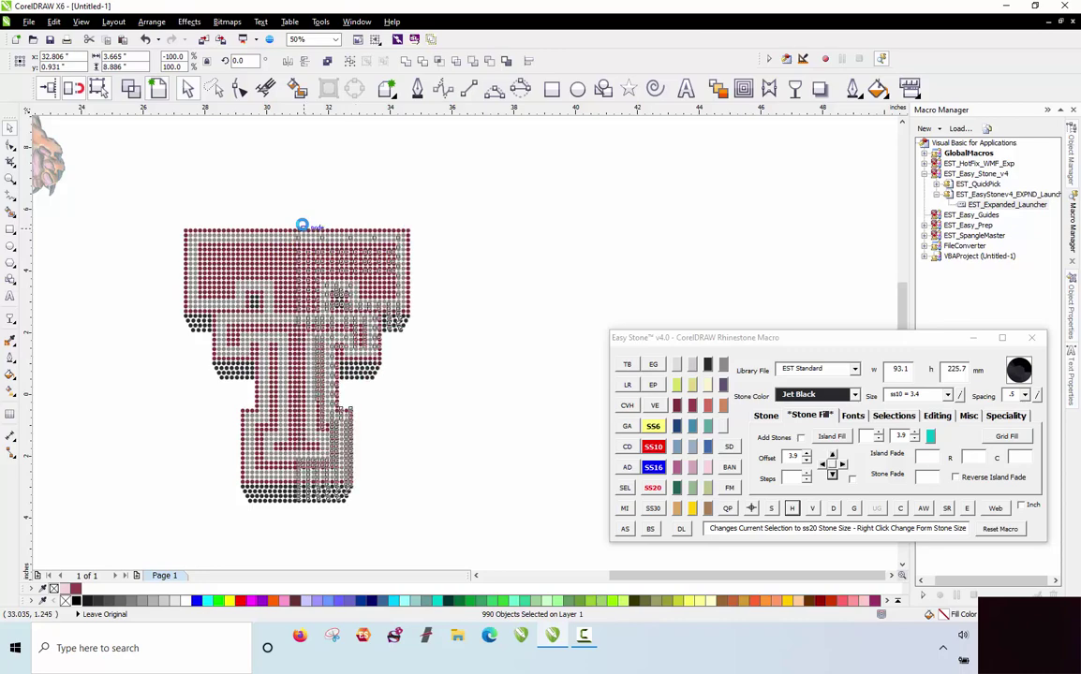
# Move the mirrored half inward so its innermost stone column snaps exactly onto the original half's innermost column.
pyautogui.scroll(4, 302, 227)
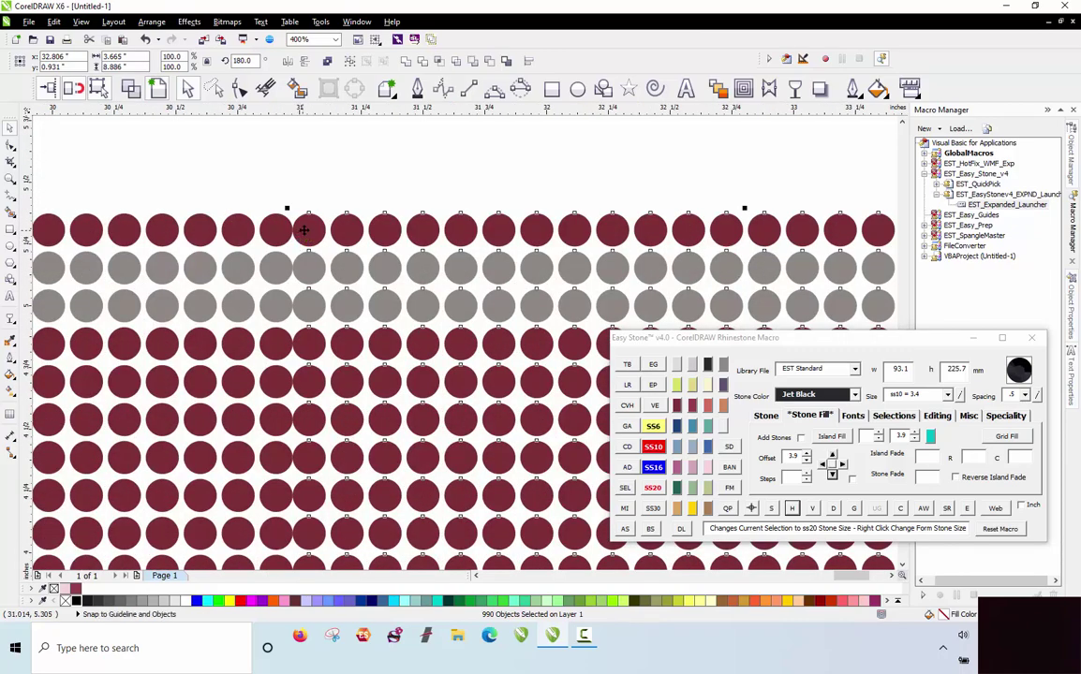
pyautogui.moveTo(309, 229); pyautogui.dragTo(278, 228)
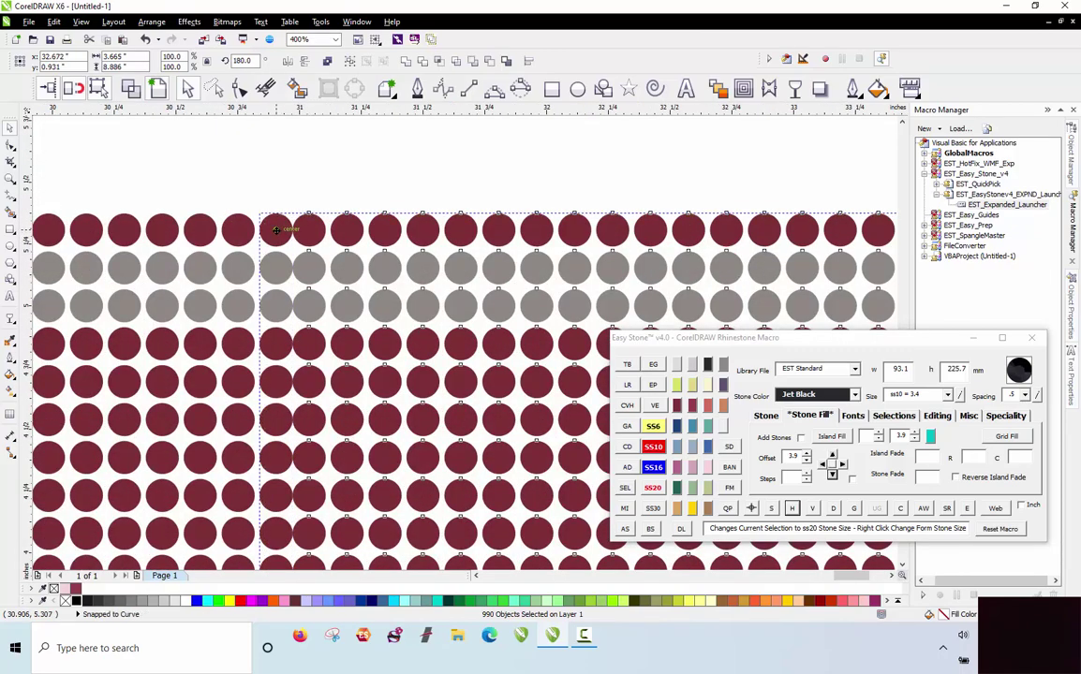
pyautogui.scroll(-1, 304, 164)
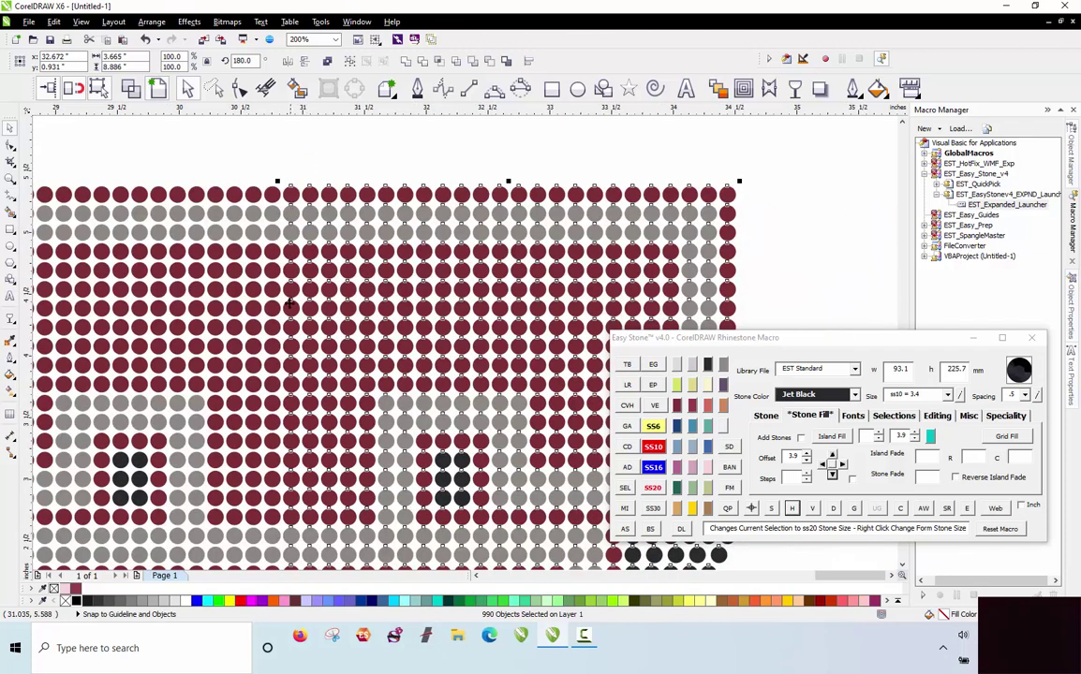
# Delete the overlapping stones across the whole letter and add a grey-filled weedbox behind it.
pyautogui.scroll(-2, 303, 165)
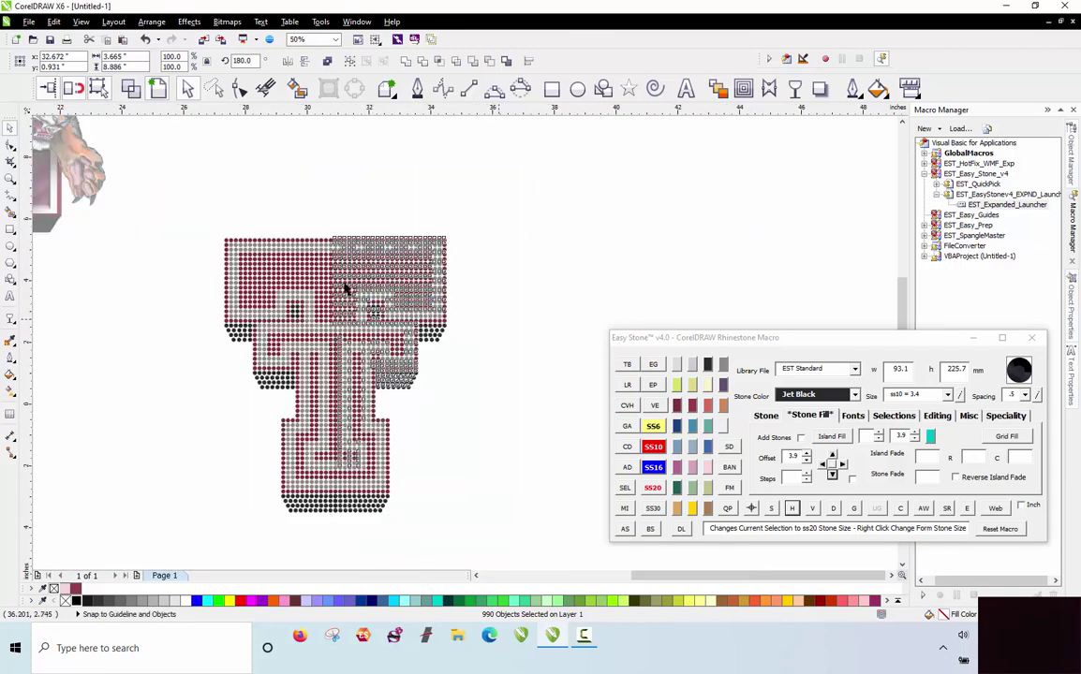
pyautogui.press('Escape')
pyautogui.moveTo(207, 225); pyautogui.dragTo(492, 538)
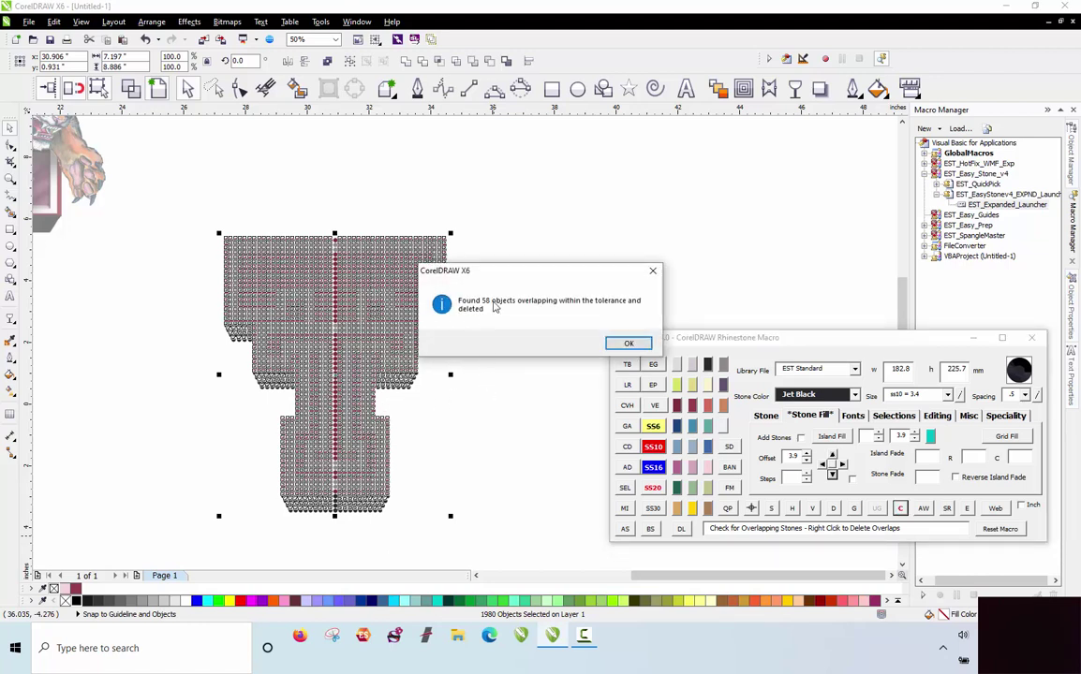
pyautogui.click(625, 345)
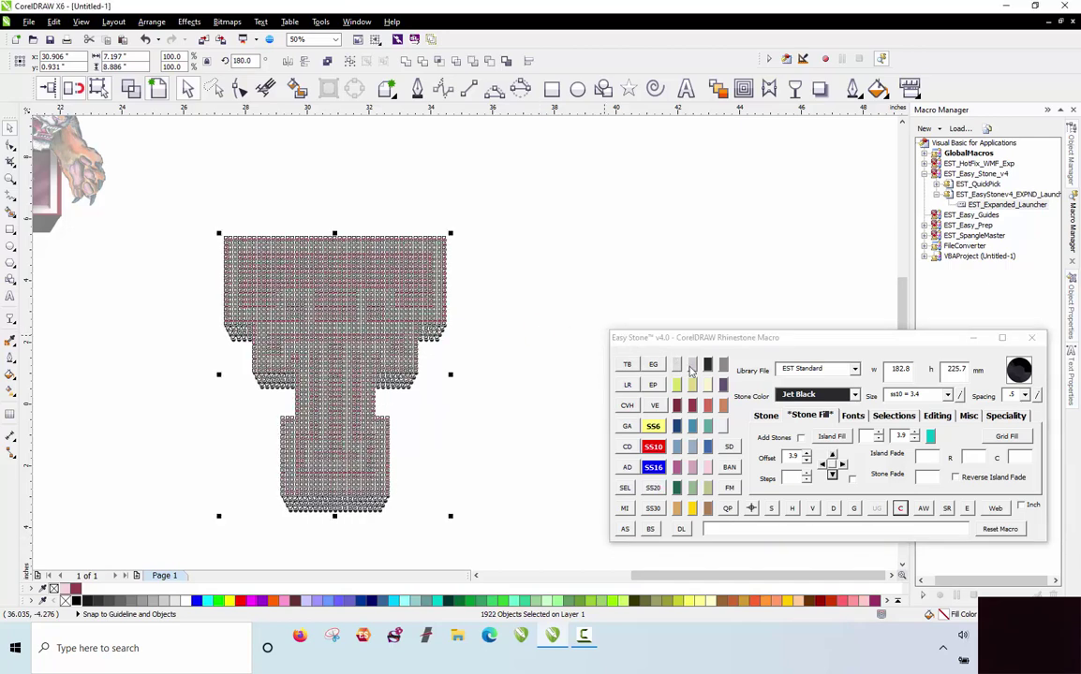
pyautogui.click(923, 508)
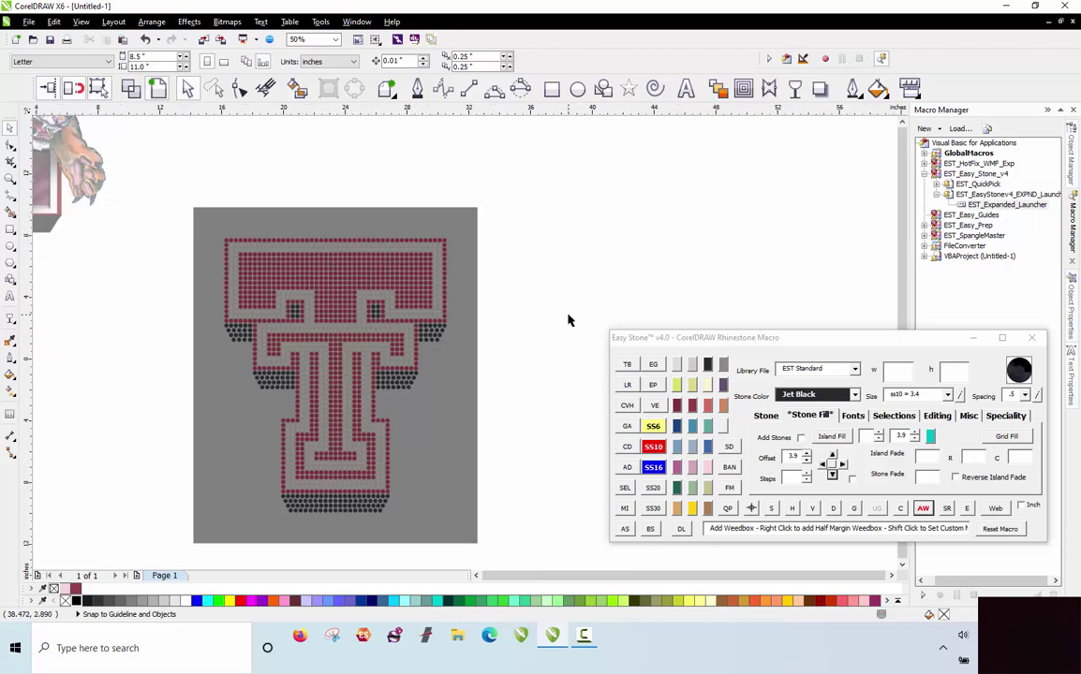
# Compare the completed stone letter on its grey background with the tiger reference artwork, checking outlines, inner details and Jet Black shadows.
pyautogui.scroll(-2, 570, 317)
pyautogui.scroll(2, 426, 296)
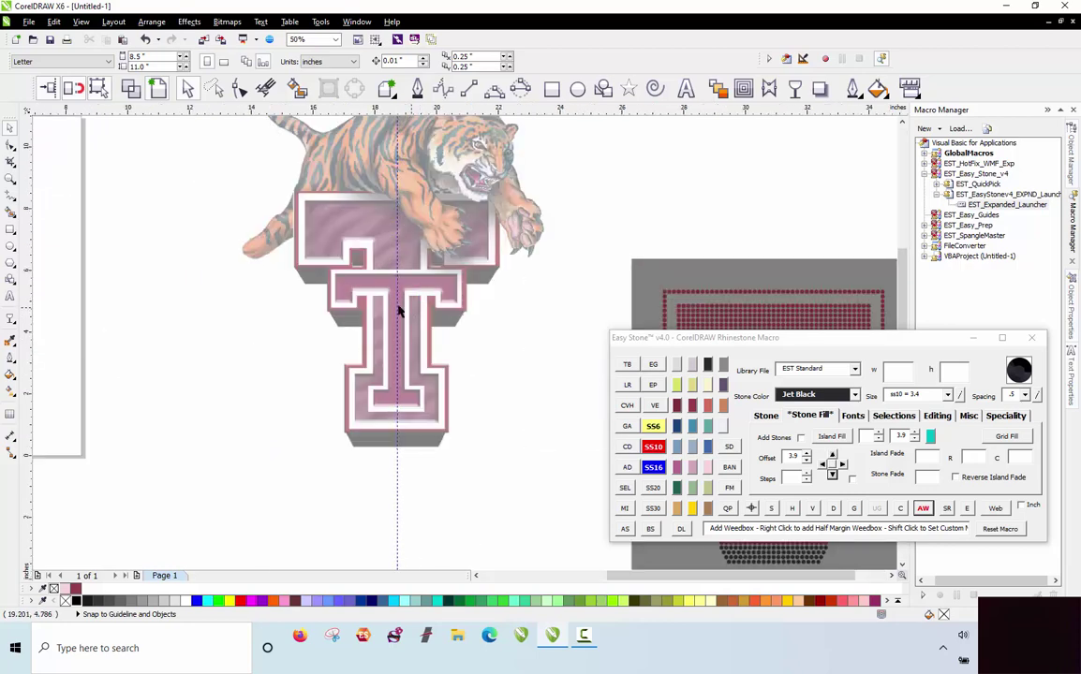
pyautogui.scroll(-2, 306, 265)
pyautogui.scroll(2, 551, 354)
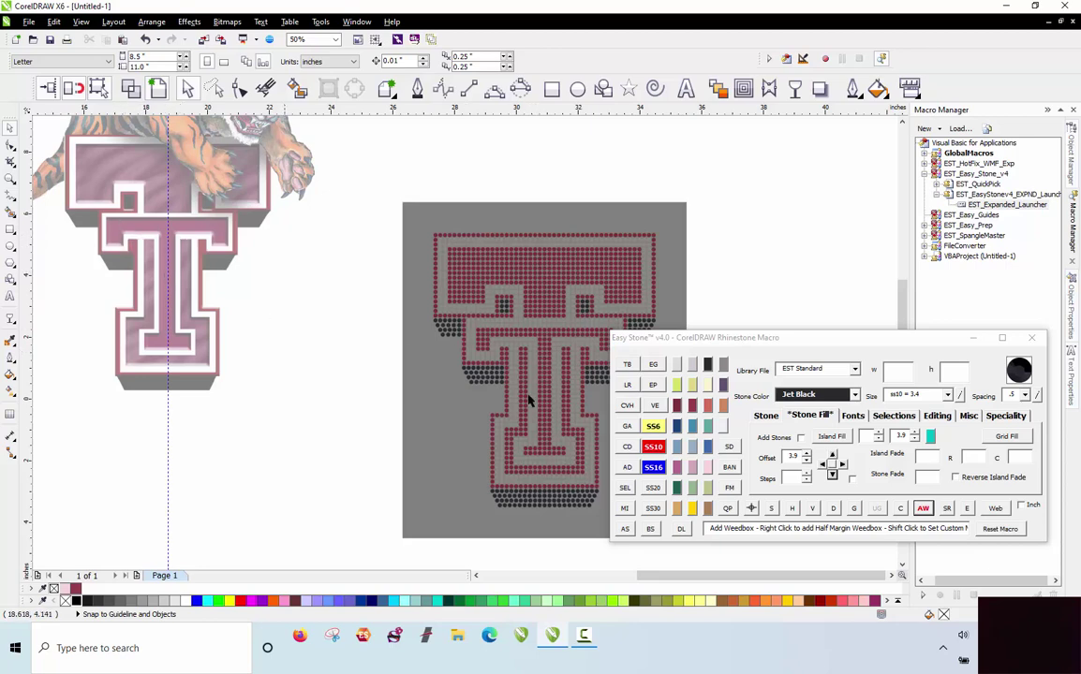
pyautogui.scroll(-1, 312, 331)
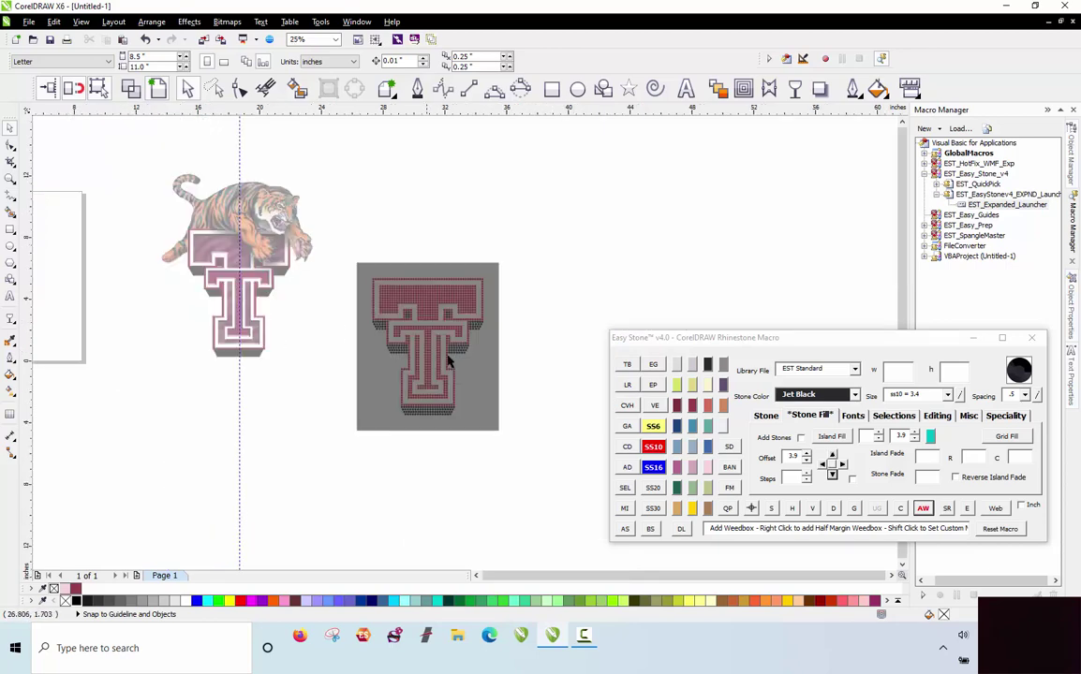
pyautogui.scroll(3, 448, 352)
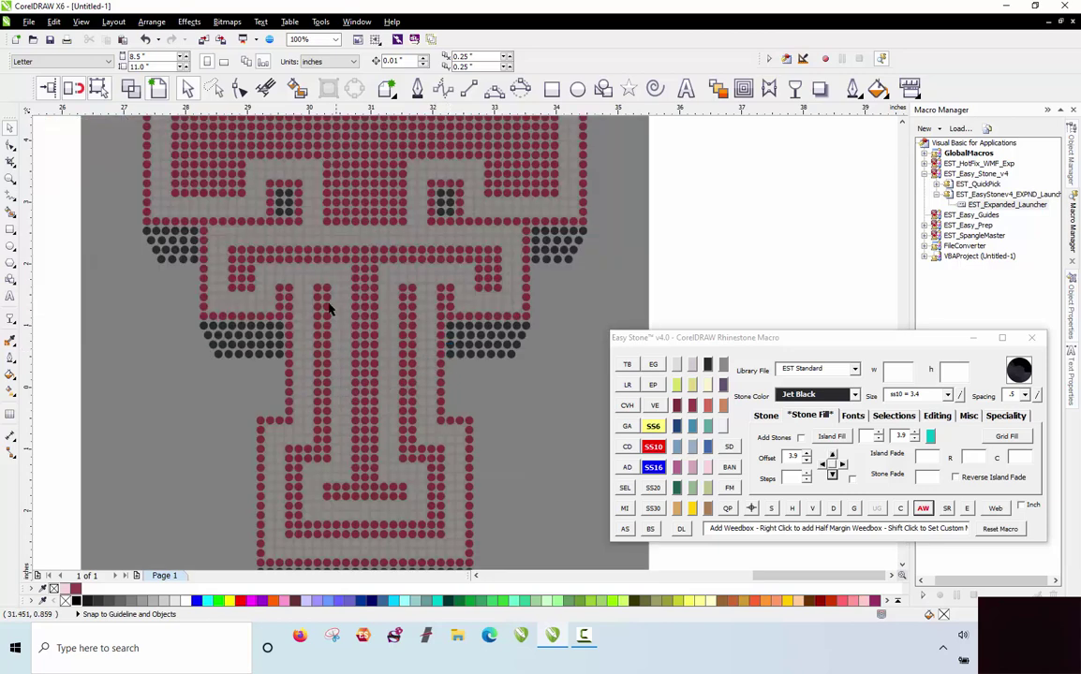
pyautogui.scroll(-1, 330, 352)
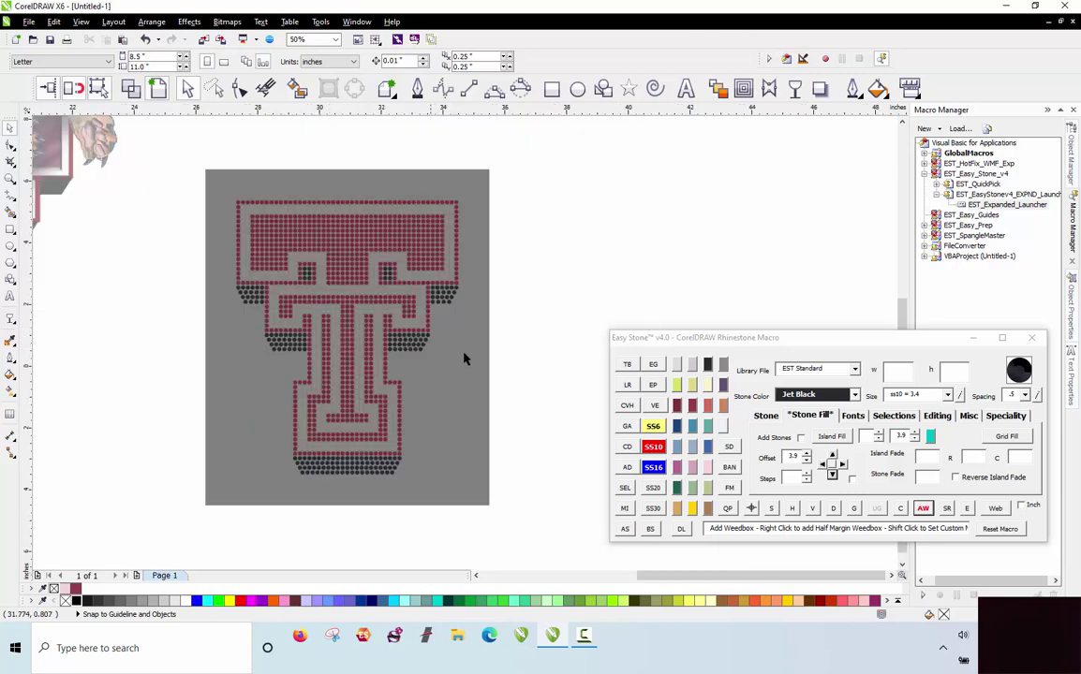
pyautogui.scroll(-1, 465, 357)
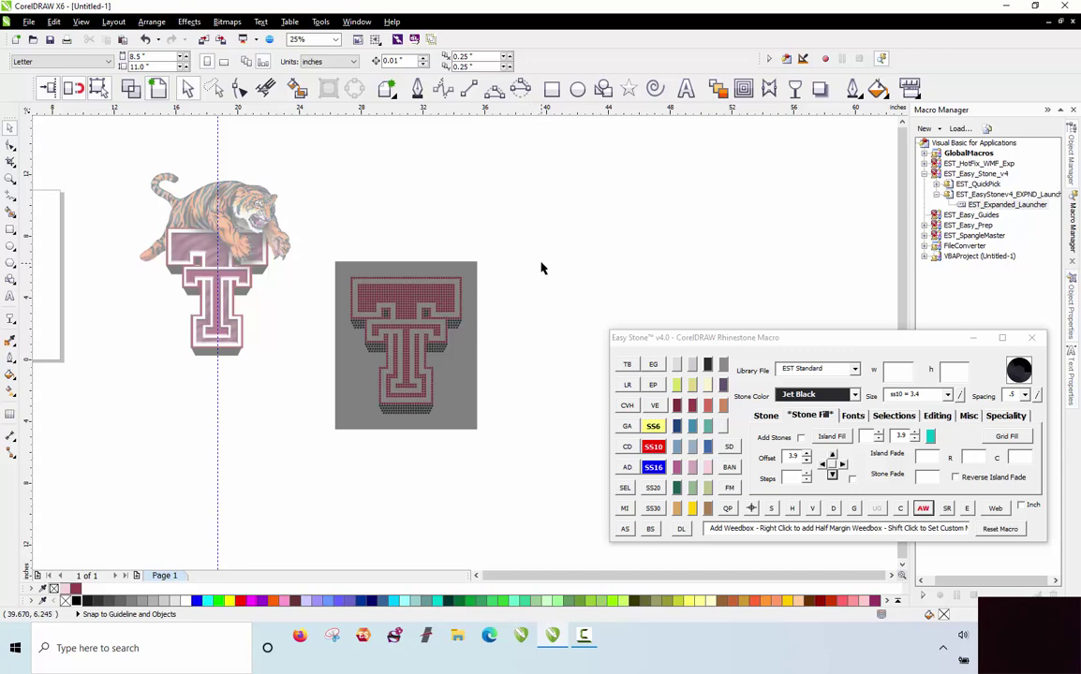
# Overlay all the letter's stones on the tiger reference artwork to compare their fit, and undo the move.
pyautogui.moveTo(539, 265); pyautogui.dragTo(315, 431)
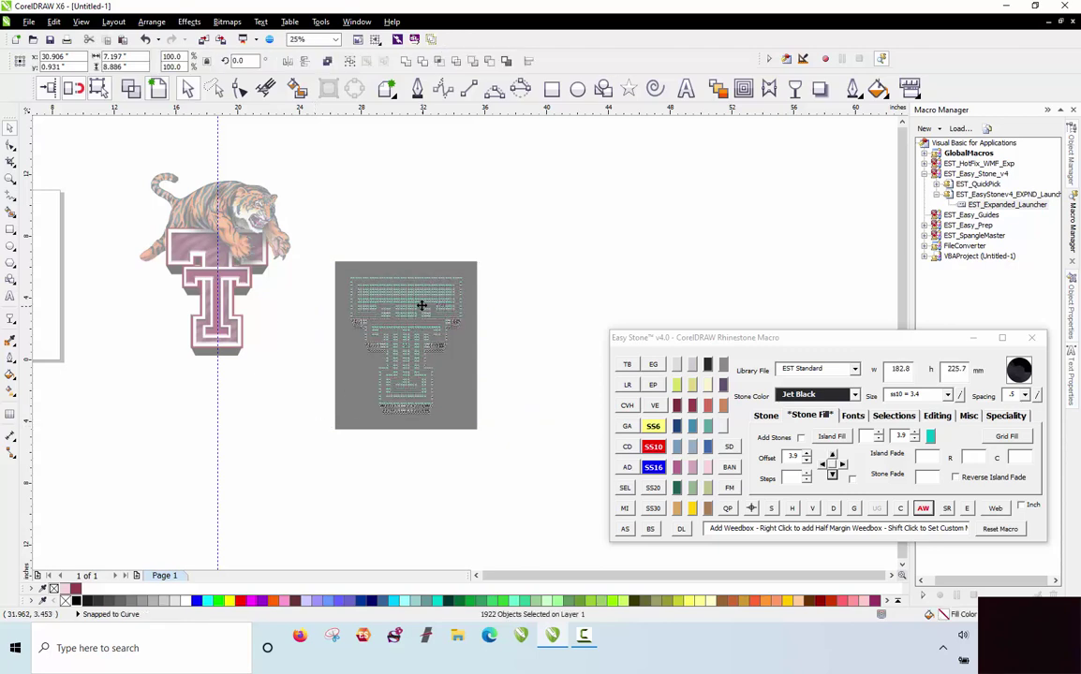
pyautogui.moveTo(303, 285); pyautogui.dragTo(216, 248)
pyautogui.scroll(1, 222, 242)
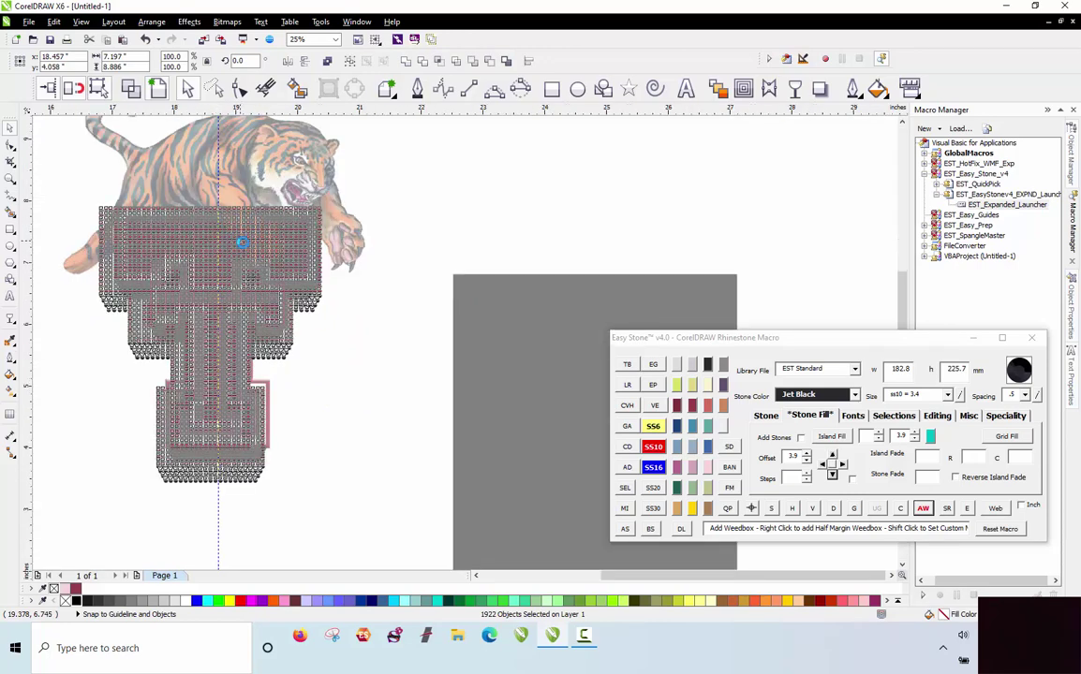
pyautogui.scroll(1, 242, 242)
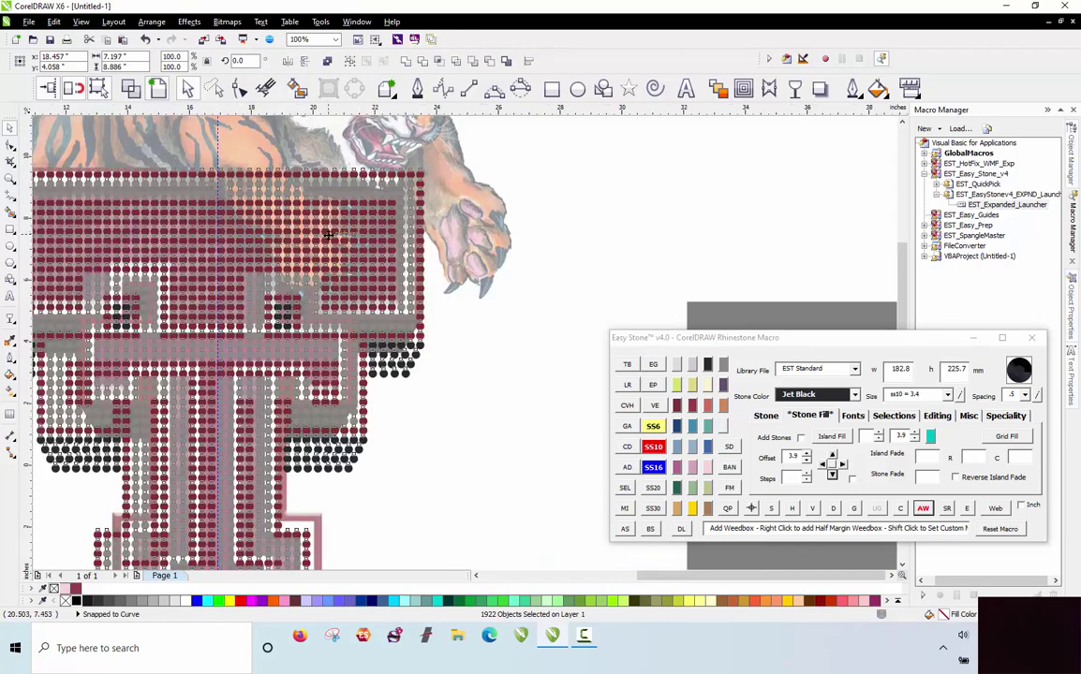
pyautogui.scroll(-1, 286, 241)
pyautogui.scroll(1, 295, 311)
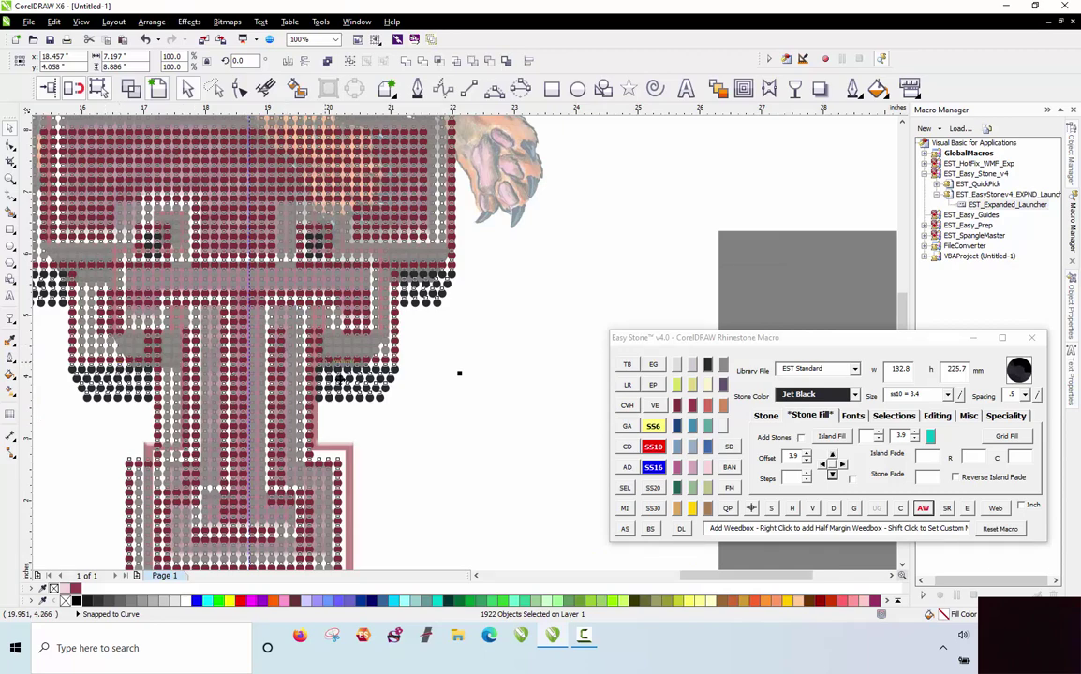
pyautogui.scroll(-1, 346, 395)
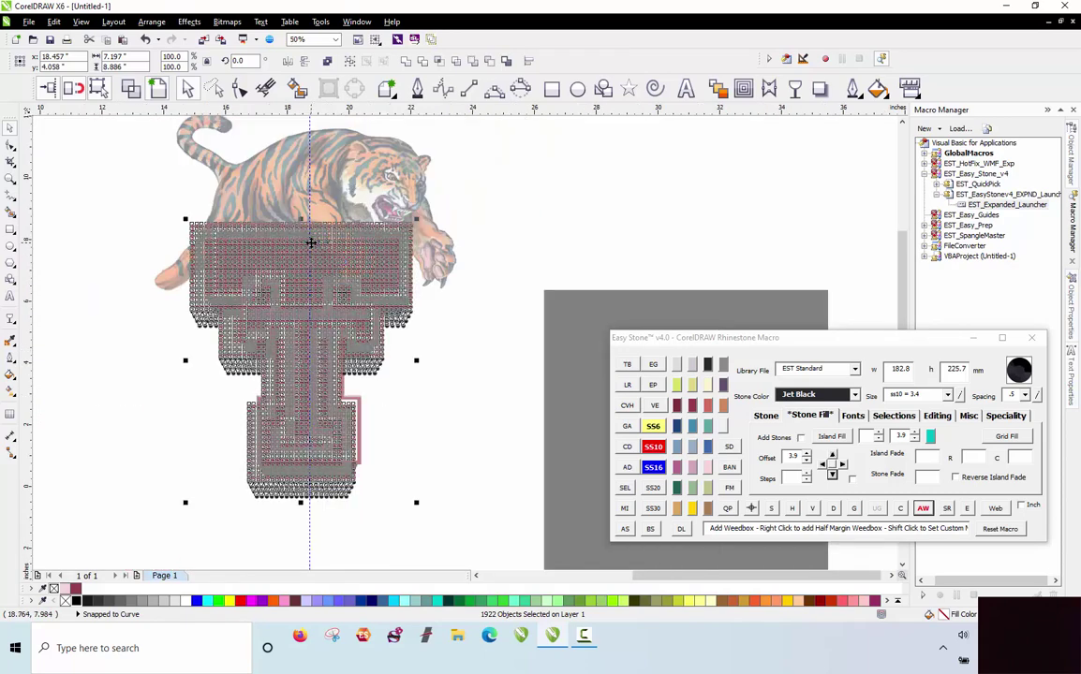
pyautogui.scroll(-1, 184, 258)
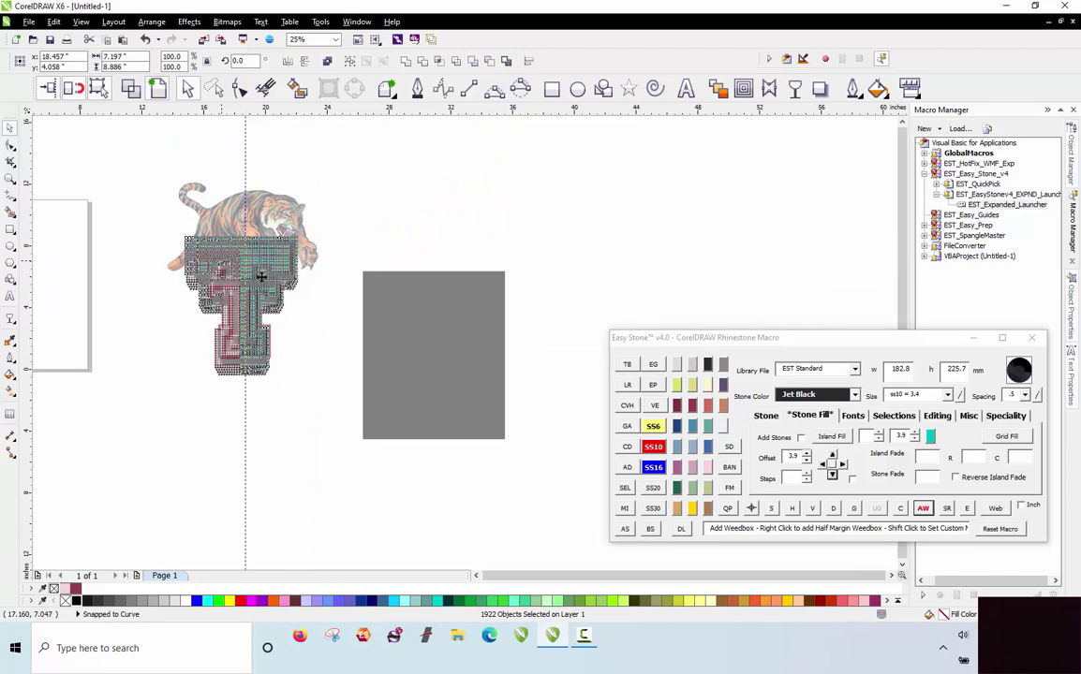
pyautogui.click(401, 201)
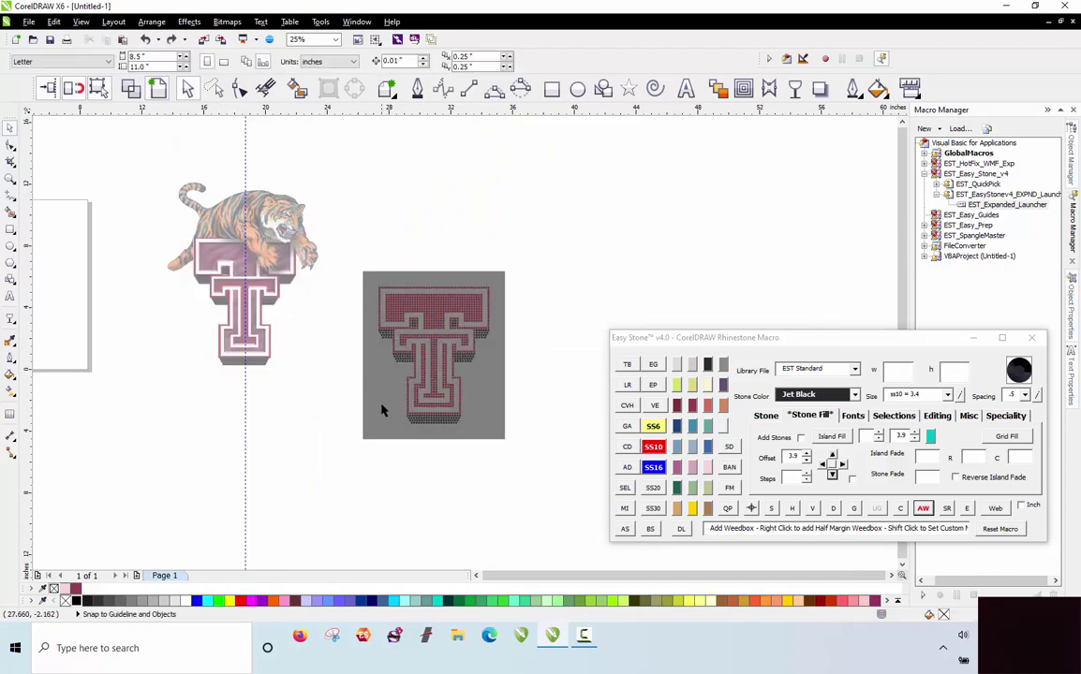